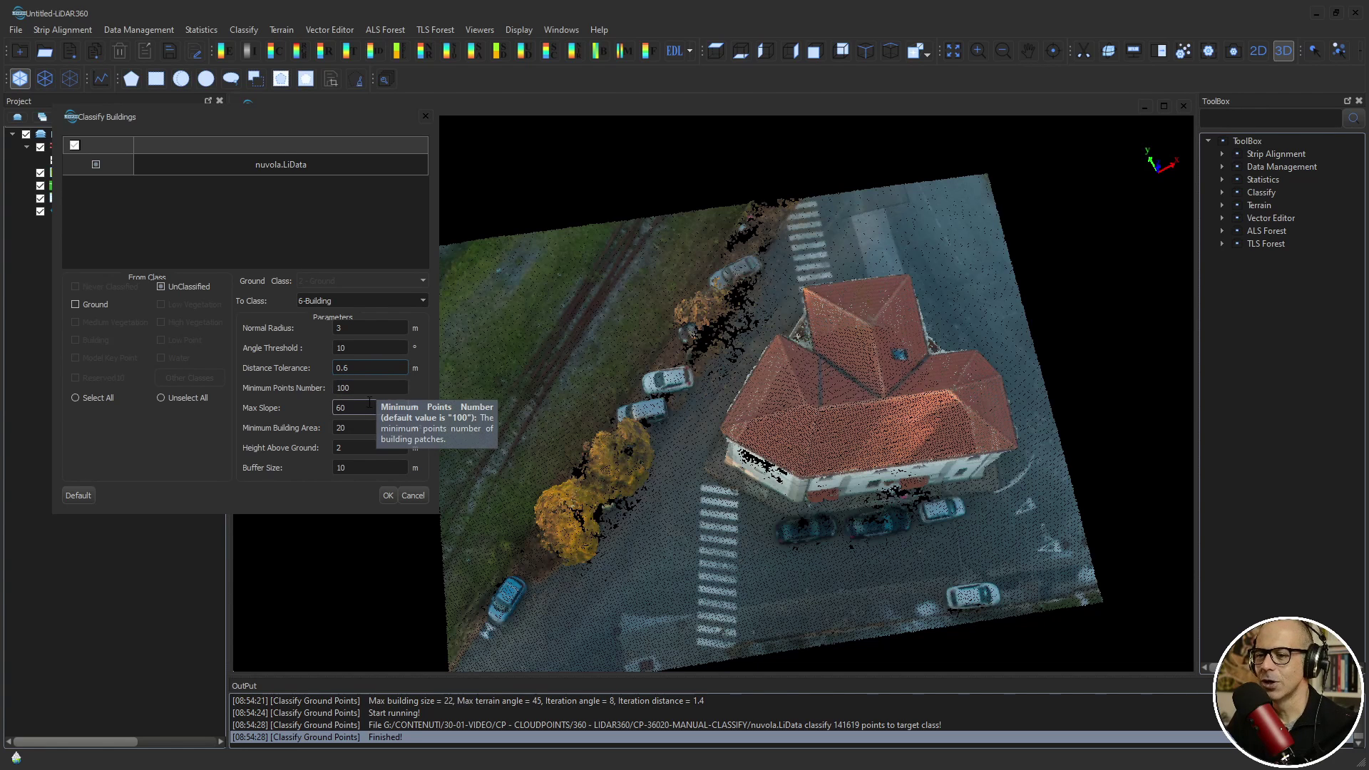
Step: Classify the unclassified points as 6-Building with normal radius 3 m, angle threshold 10°, distance tolerance 0.6 m, max slope 60° and minimum area 20 m²
{"action": "left_click", "coordinate": [369, 405]}
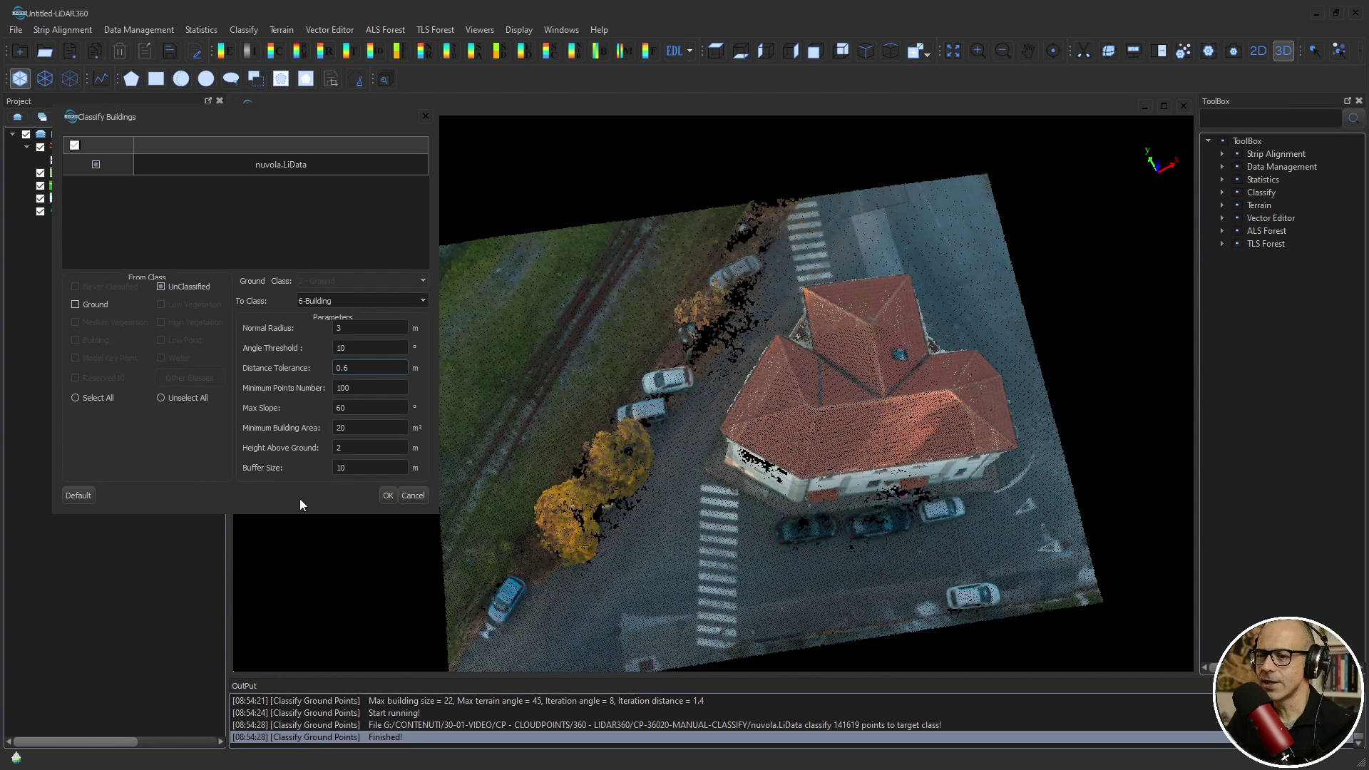
{"action": "left_click", "coordinate": [394, 497]}
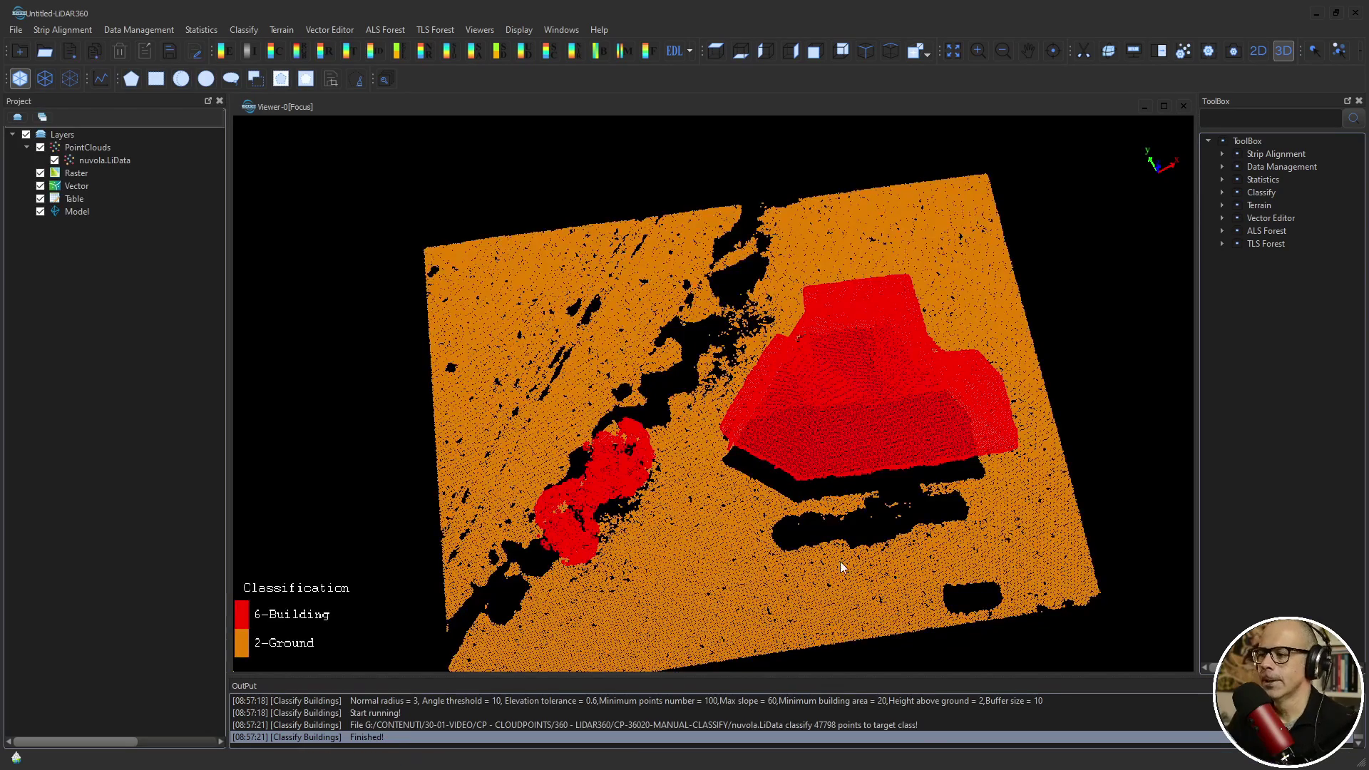
{"action": "left_click_drag", "start_coordinate": [882, 484], "coordinate": [779, 314]}
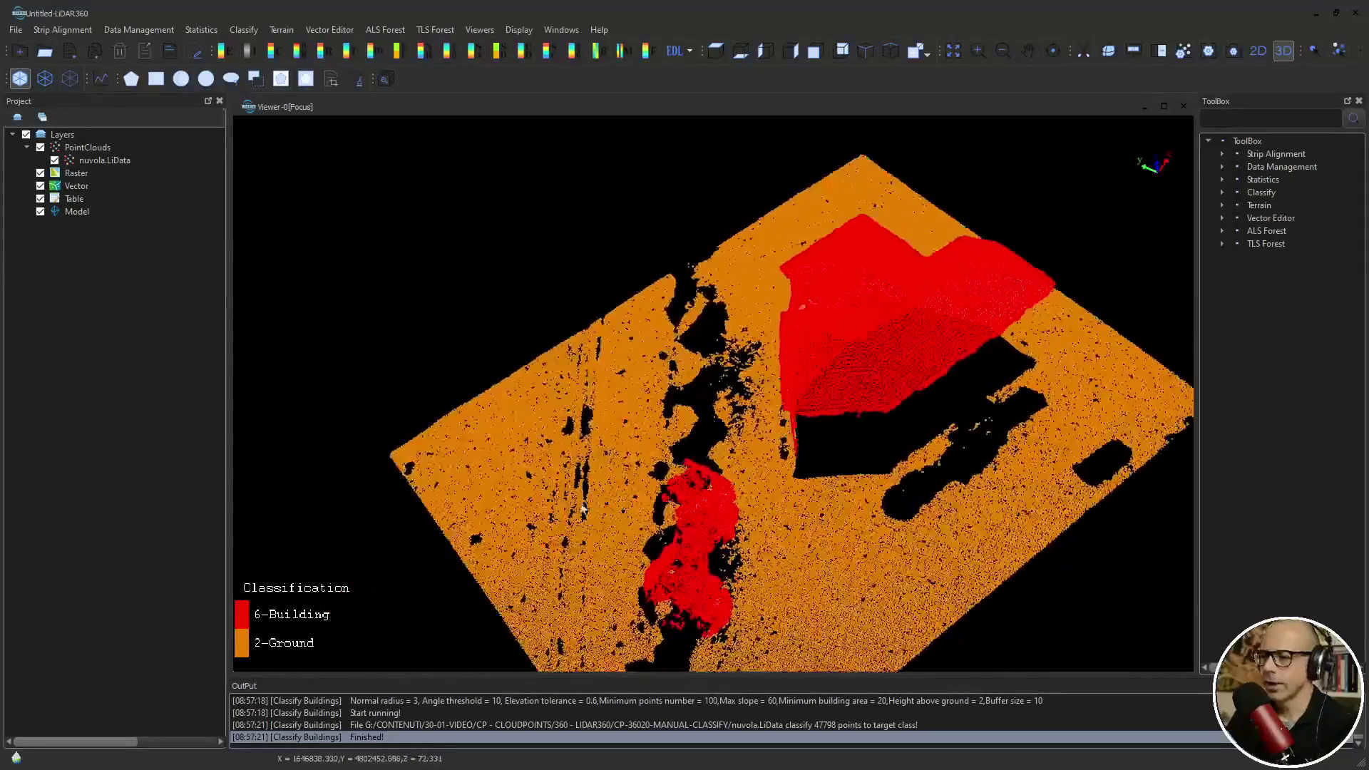
{"action": "left_click_drag", "start_coordinate": [852, 448], "coordinate": [864, 287]}
{"action": "left_click_drag", "start_coordinate": [883, 404], "coordinate": [935, 373]}
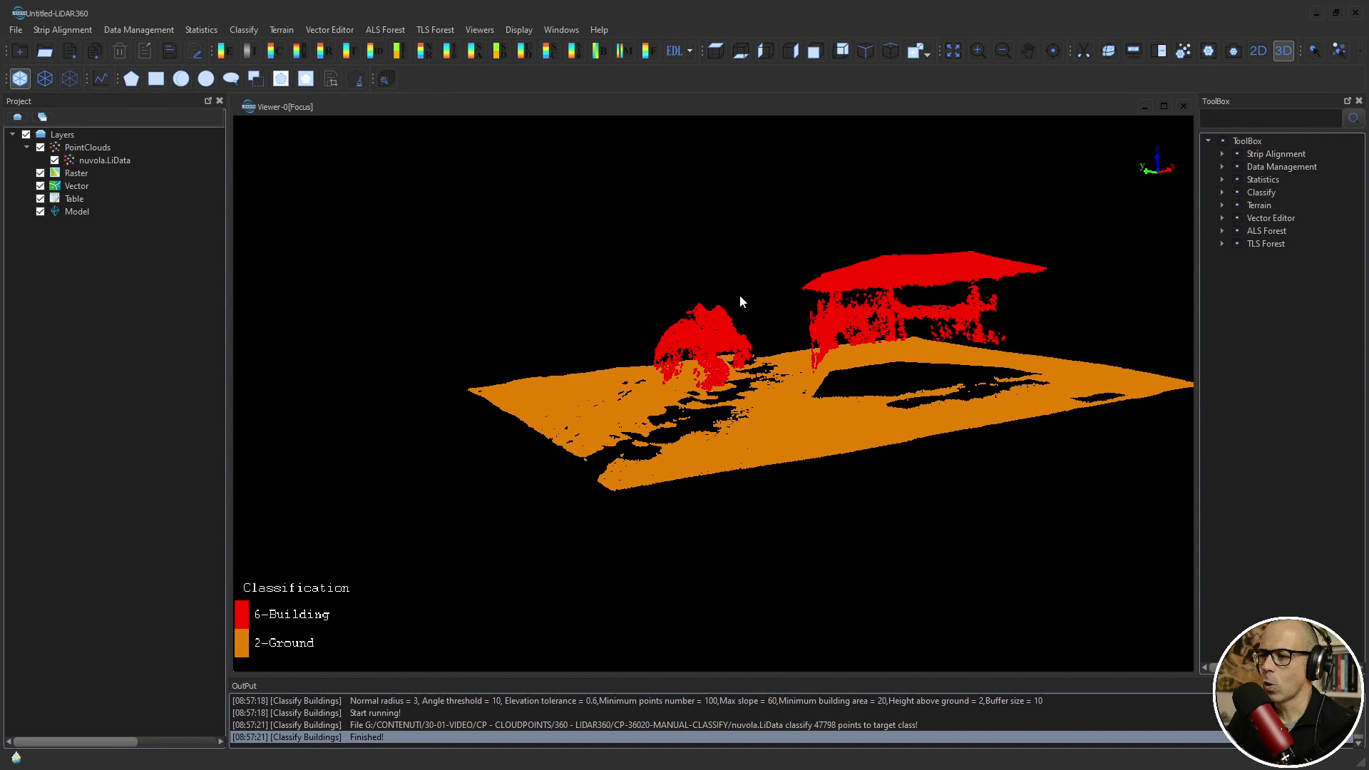
{"action": "left_click_drag", "start_coordinate": [738, 299], "coordinate": [742, 389]}
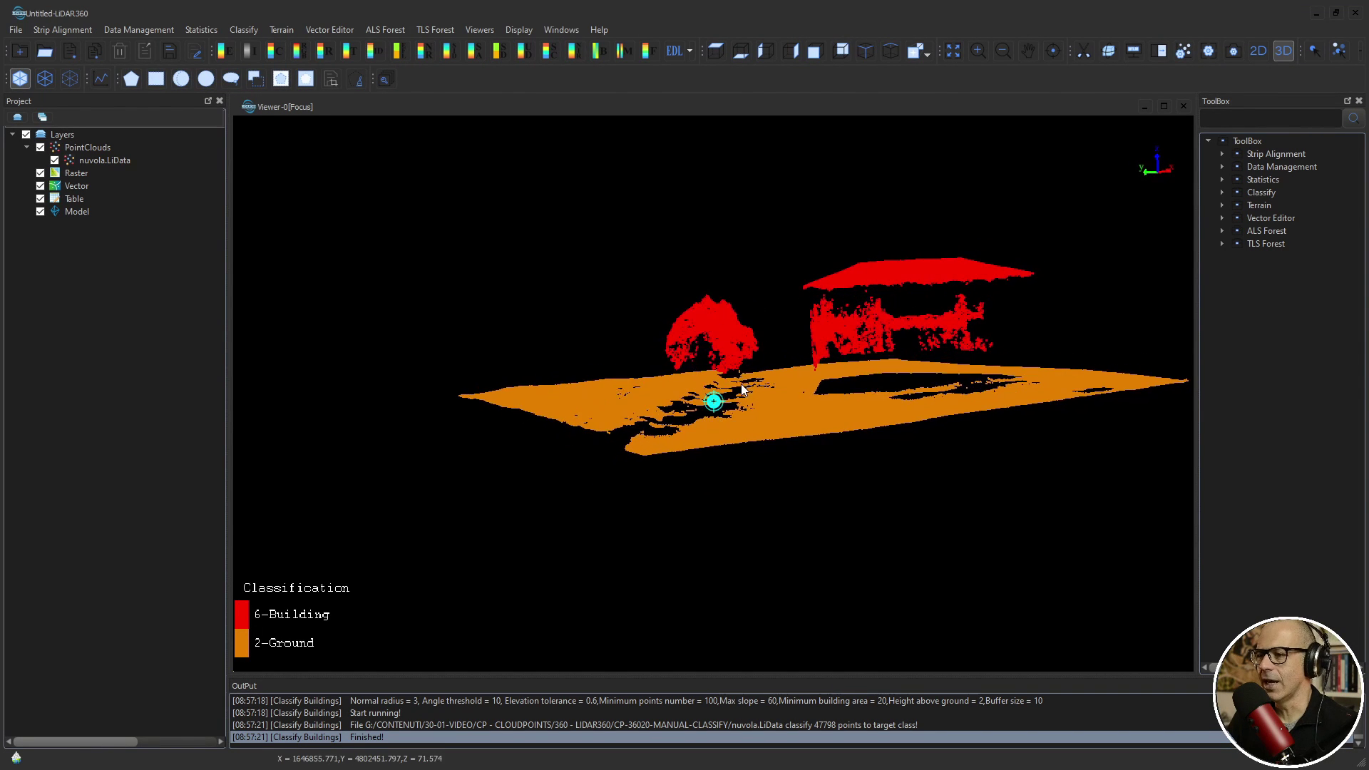
Step: Display the point cloud by RGB and inspect the tree and building from the side
{"action": "left_click", "coordinate": [299, 51]}
{"action": "scroll", "coordinate": [799, 390], "scroll_direction": "up", "scroll_amount": 2}
{"action": "mouse_move", "coordinate": [719, 345]}
{"action": "left_mouse_down"}
{"action": "mouse_move", "coordinate": [758, 355]}
{"action": "mouse_move", "coordinate": [735, 361]}
{"action": "left_mouse_up"}
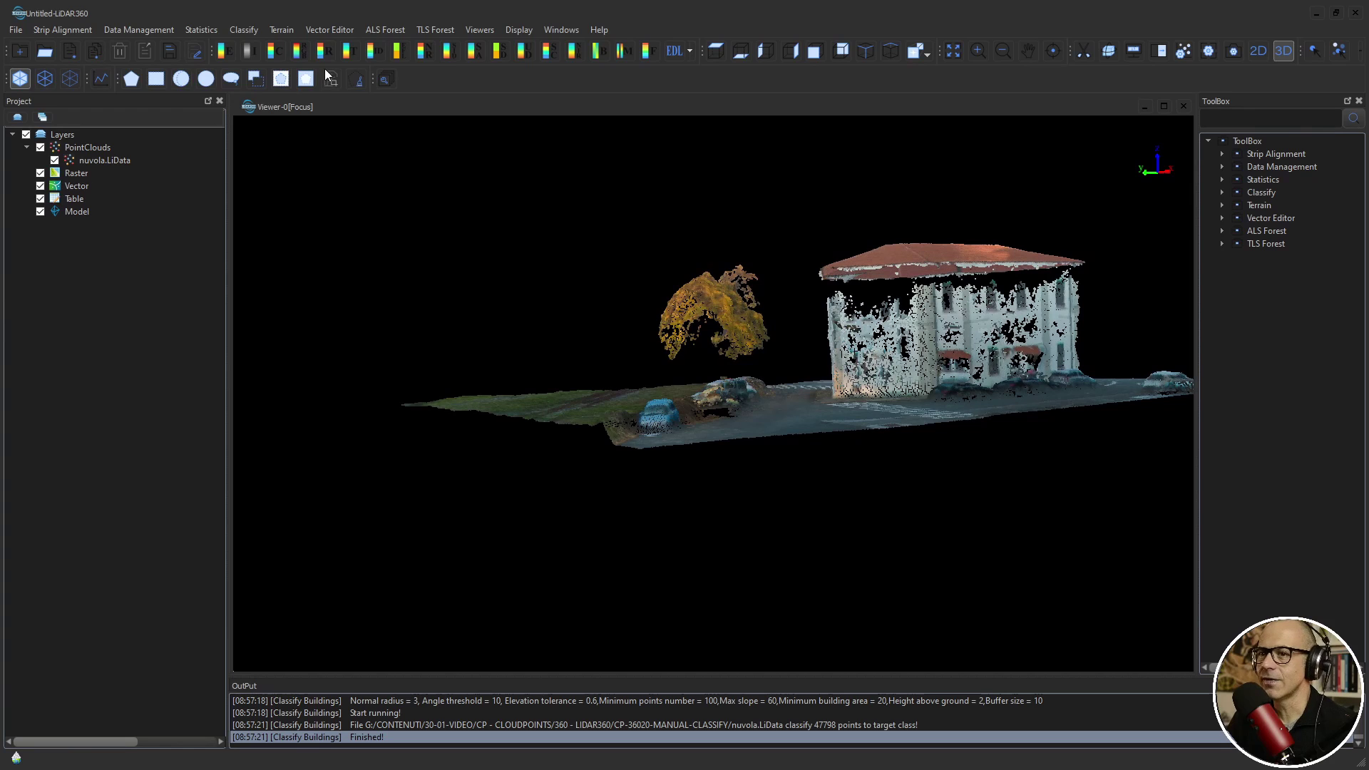
Step: Display the cloud by classification with only the Ground and Building classes shown, and inspect it from the side
{"action": "left_click", "coordinate": [275, 51]}
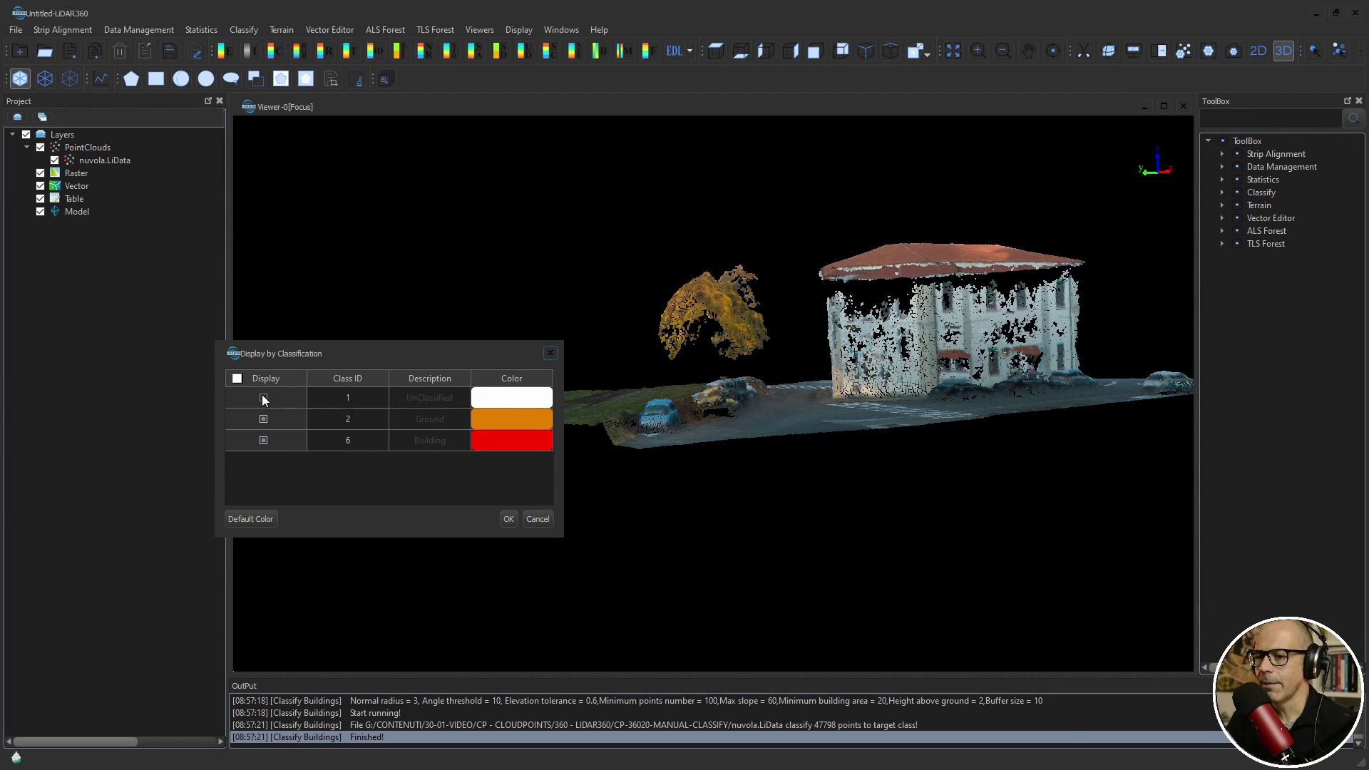
{"action": "left_click_drag", "start_coordinate": [379, 348], "coordinate": [417, 460]}
{"action": "left_click", "coordinate": [388, 549]}
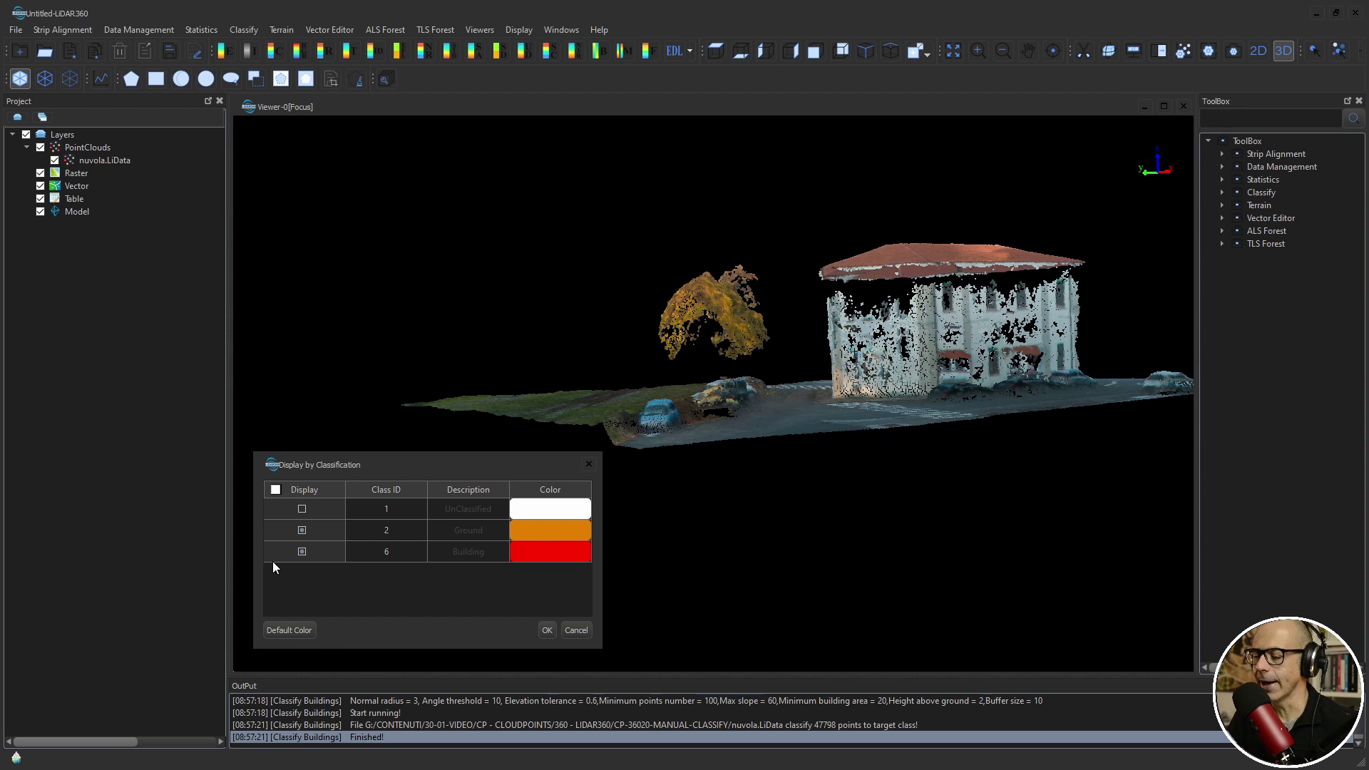
{"action": "left_click", "coordinate": [547, 630]}
{"action": "left_click_drag", "start_coordinate": [870, 371], "coordinate": [835, 455]}
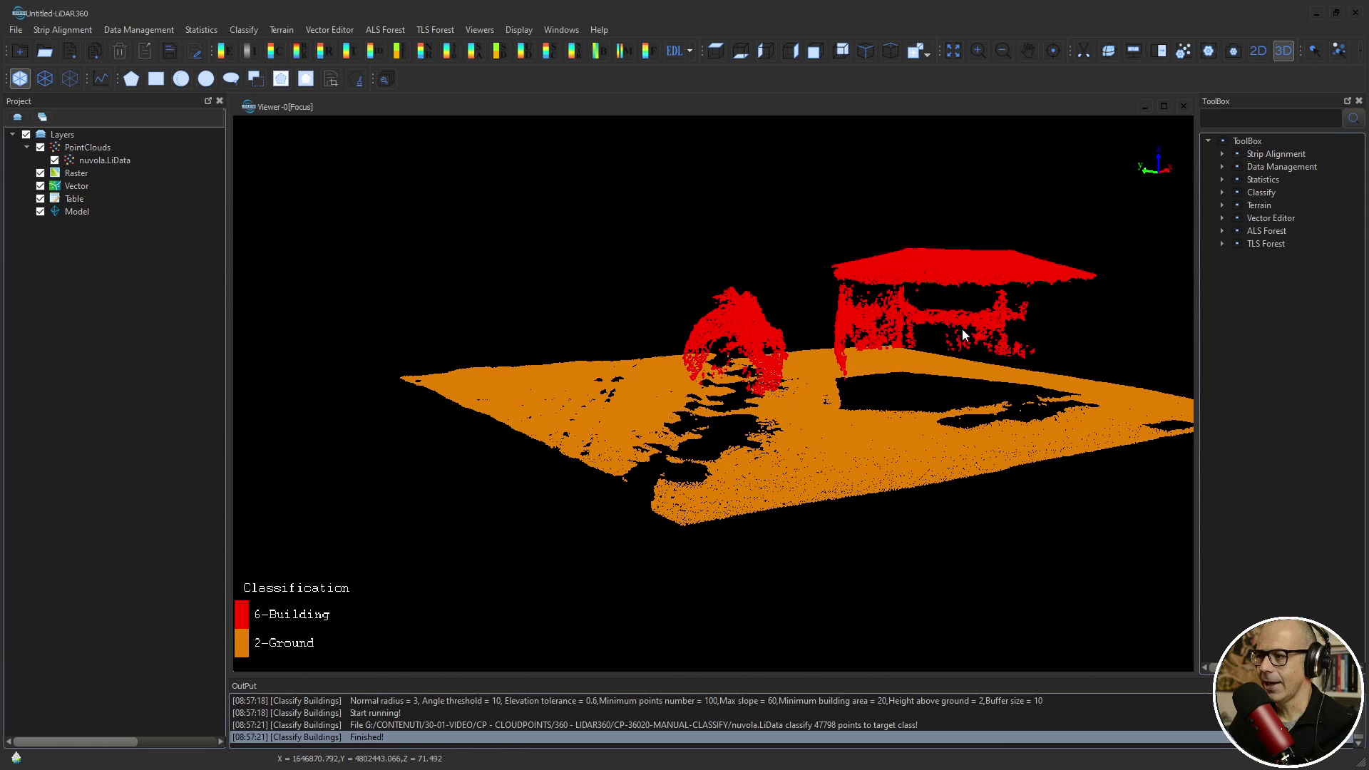
{"action": "left_click_drag", "start_coordinate": [871, 365], "coordinate": [849, 385]}
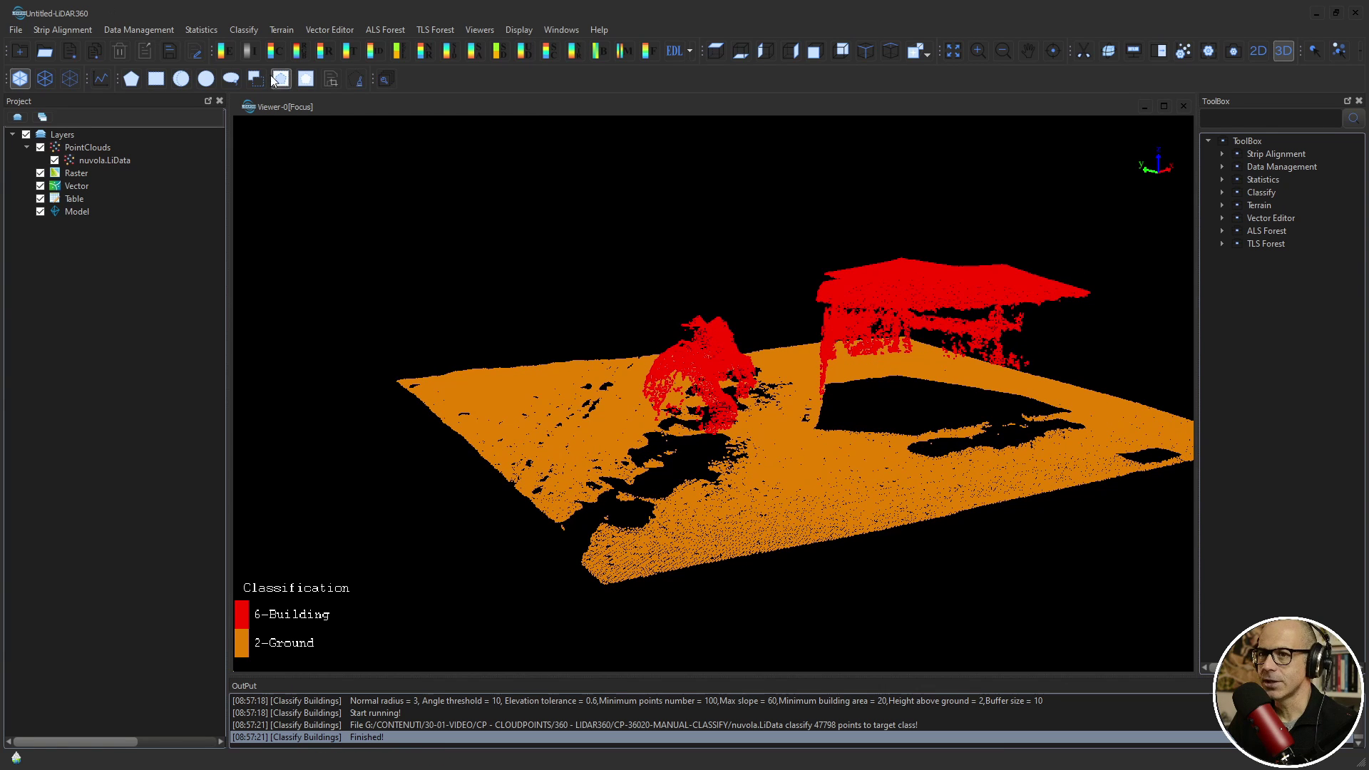
Step: Display only class 1 UnClassified and examine the remaining points from several angles
{"action": "left_click", "coordinate": [276, 52]}
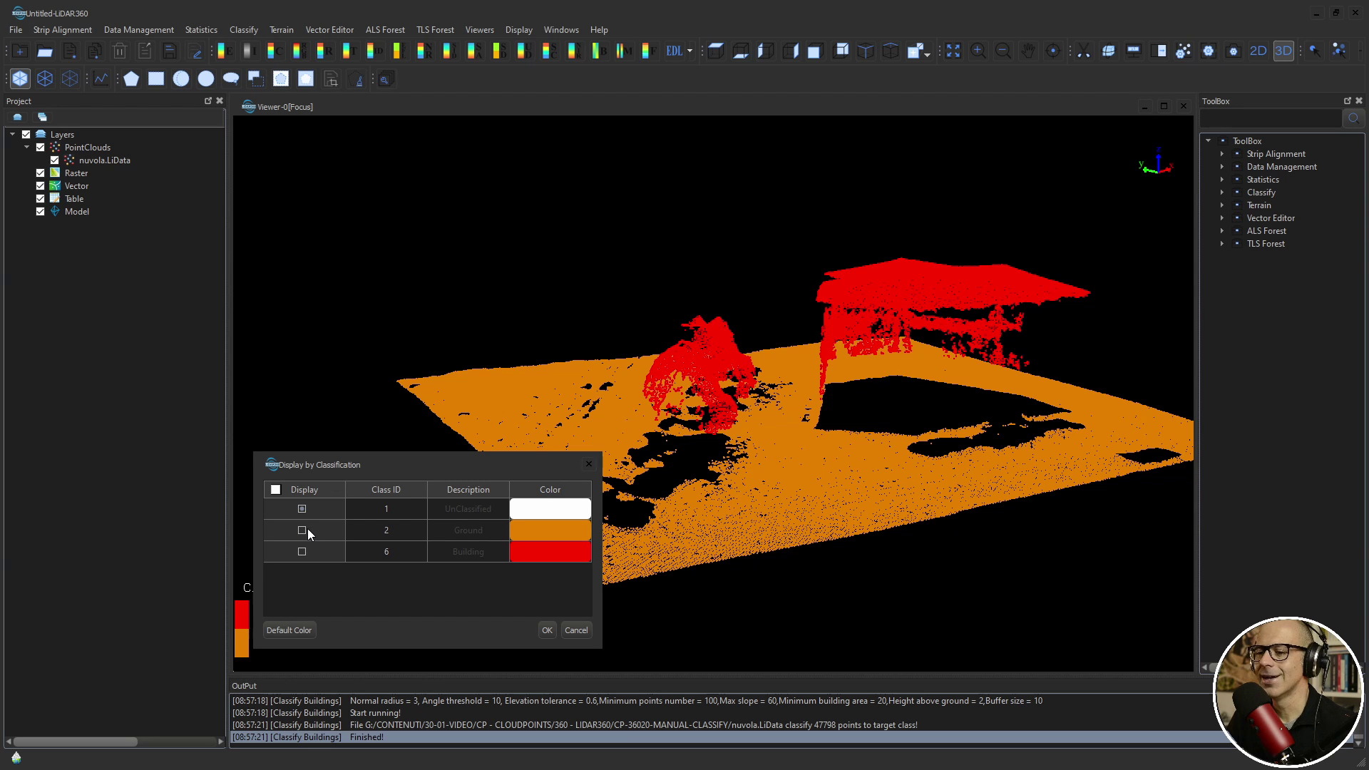
{"action": "left_click", "coordinate": [547, 630]}
{"action": "mouse_move", "coordinate": [856, 528]}
{"action": "left_mouse_down"}
{"action": "mouse_move", "coordinate": [892, 517]}
{"action": "mouse_move", "coordinate": [873, 467]}
{"action": "mouse_move", "coordinate": [830, 523]}
{"action": "mouse_move", "coordinate": [890, 520]}
{"action": "mouse_move", "coordinate": [866, 526]}
{"action": "mouse_move", "coordinate": [807, 448]}
{"action": "mouse_move", "coordinate": [957, 341]}
{"action": "mouse_move", "coordinate": [995, 332]}
{"action": "left_mouse_up"}
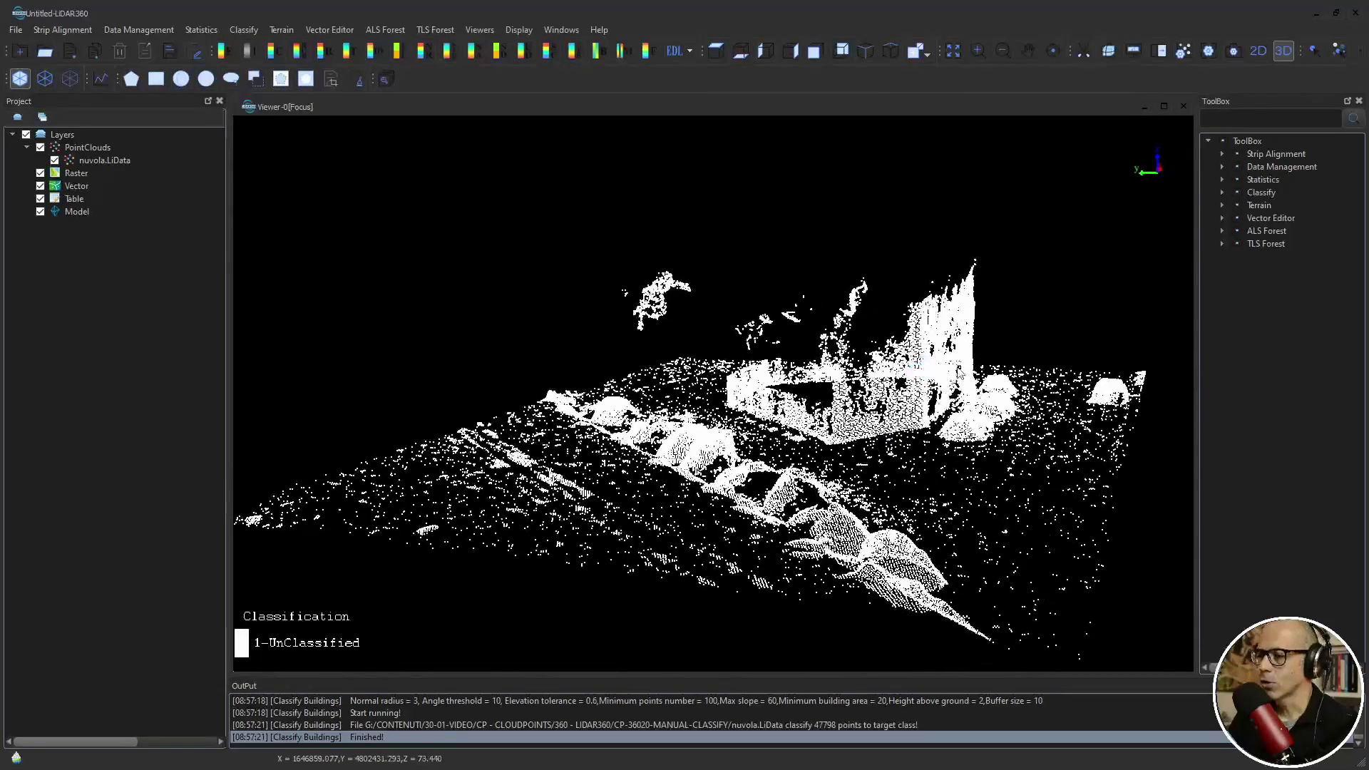
{"action": "mouse_move", "coordinate": [968, 414]}
{"action": "left_mouse_down"}
{"action": "mouse_move", "coordinate": [943, 364]}
{"action": "mouse_move", "coordinate": [802, 504]}
{"action": "mouse_move", "coordinate": [764, 460]}
{"action": "mouse_move", "coordinate": [674, 280]}
{"action": "left_mouse_up"}
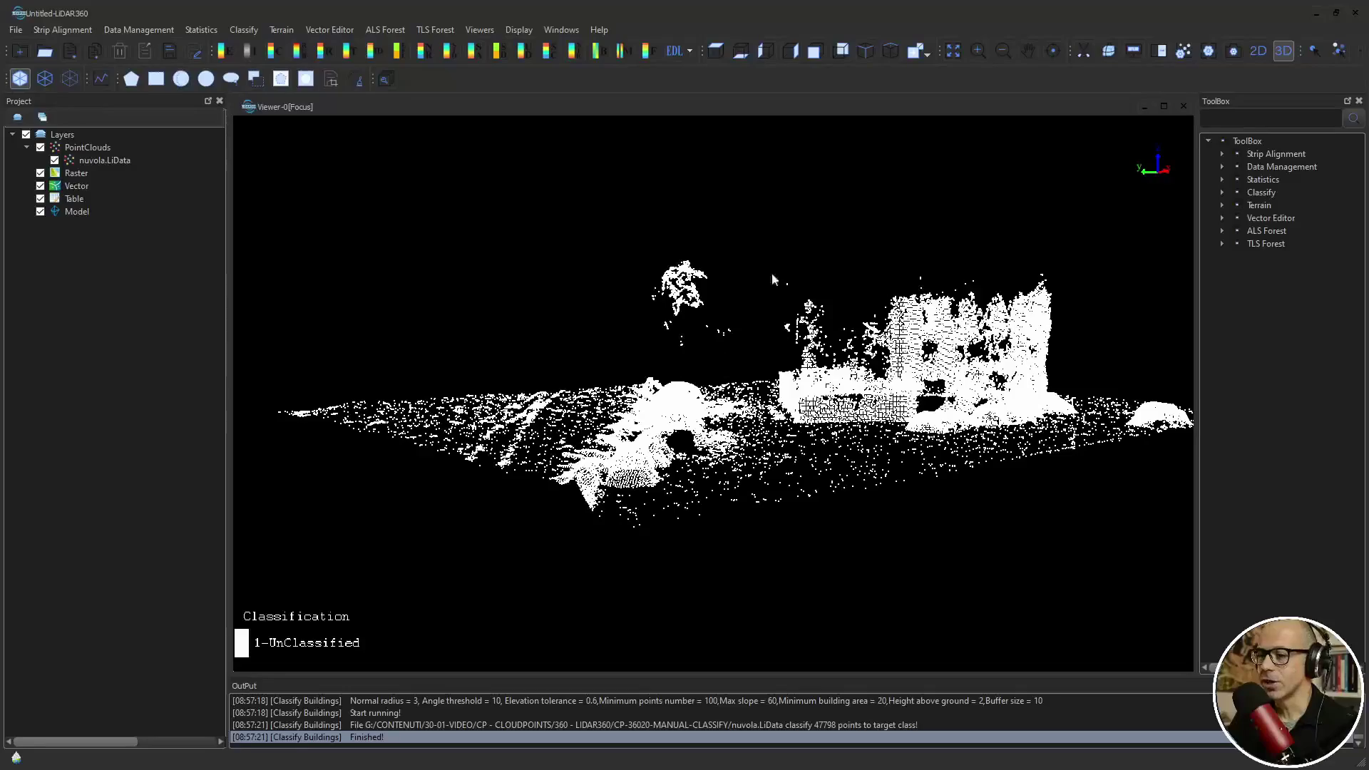
{"action": "mouse_move", "coordinate": [686, 351]}
{"action": "left_mouse_down"}
{"action": "mouse_move", "coordinate": [843, 491]}
{"action": "mouse_move", "coordinate": [769, 513]}
{"action": "left_mouse_up"}
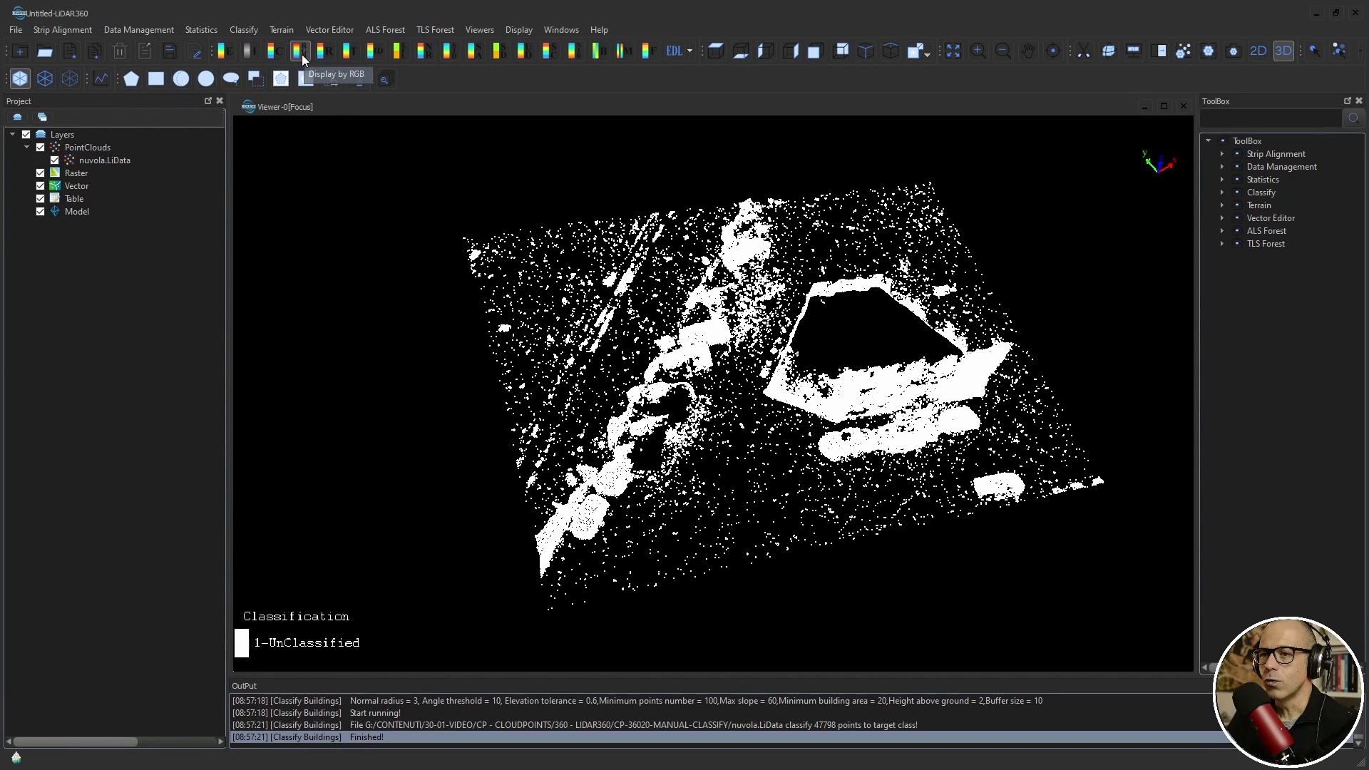
Step: Display the cloud by classification with the UnClassified, Ground and Building classes all shown
{"action": "left_click", "coordinate": [276, 50]}
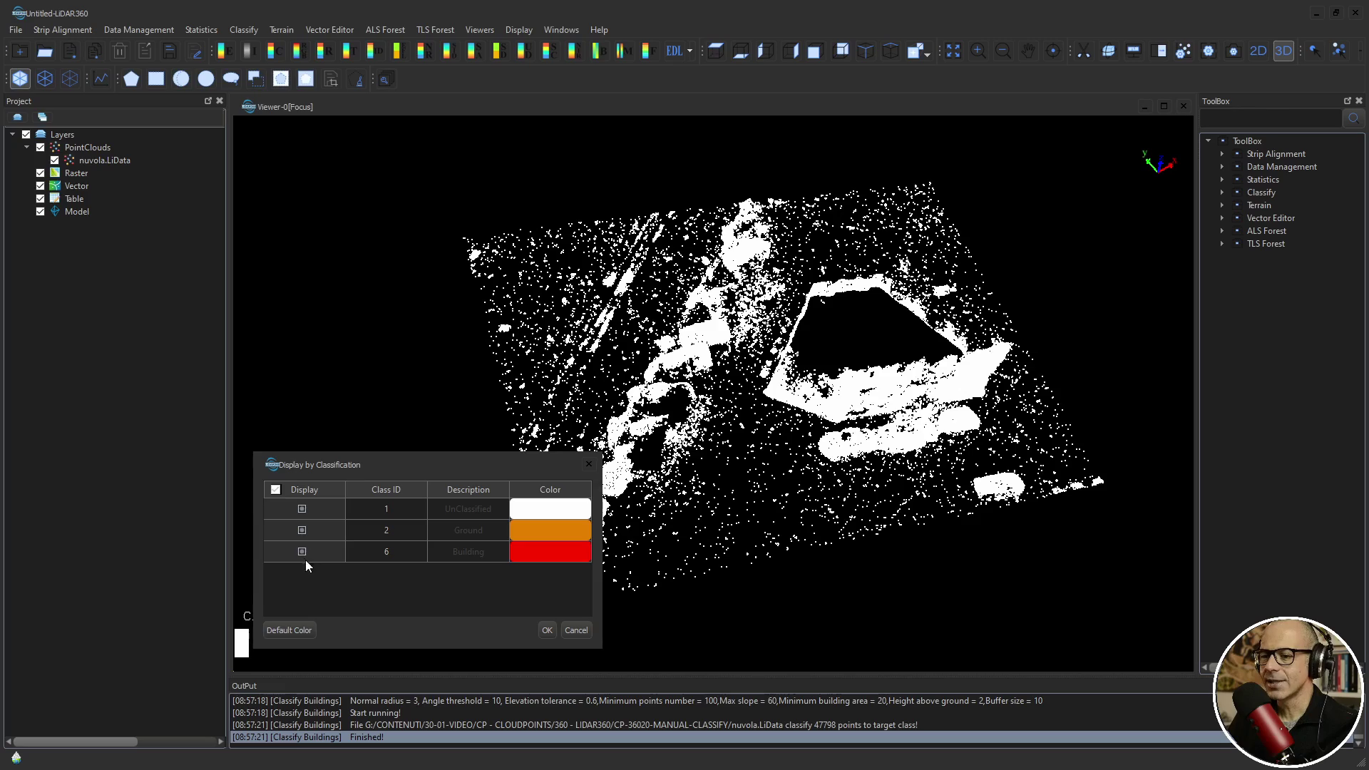
{"action": "left_click", "coordinate": [547, 631]}
{"action": "mouse_move", "coordinate": [810, 425]}
{"action": "left_mouse_down"}
{"action": "mouse_move", "coordinate": [746, 388]}
{"action": "mouse_move", "coordinate": [815, 423]}
{"action": "left_mouse_up"}
{"action": "scroll", "coordinate": [746, 387], "scroll_direction": "up", "scroll_amount": 3}
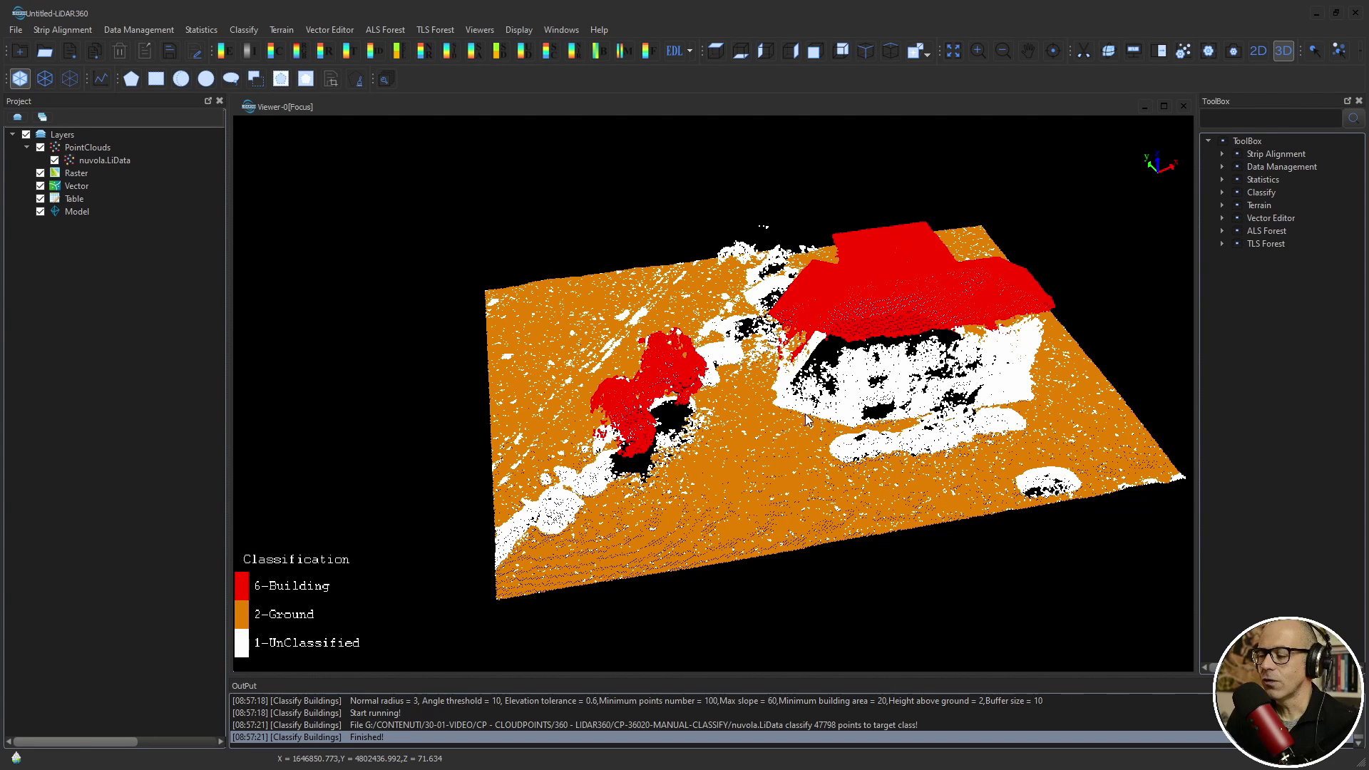
{"action": "mouse_move", "coordinate": [806, 414]}
{"action": "left_mouse_down"}
{"action": "mouse_move", "coordinate": [779, 402]}
{"action": "mouse_move", "coordinate": [836, 434]}
{"action": "mouse_move", "coordinate": [810, 465]}
{"action": "left_mouse_up"}
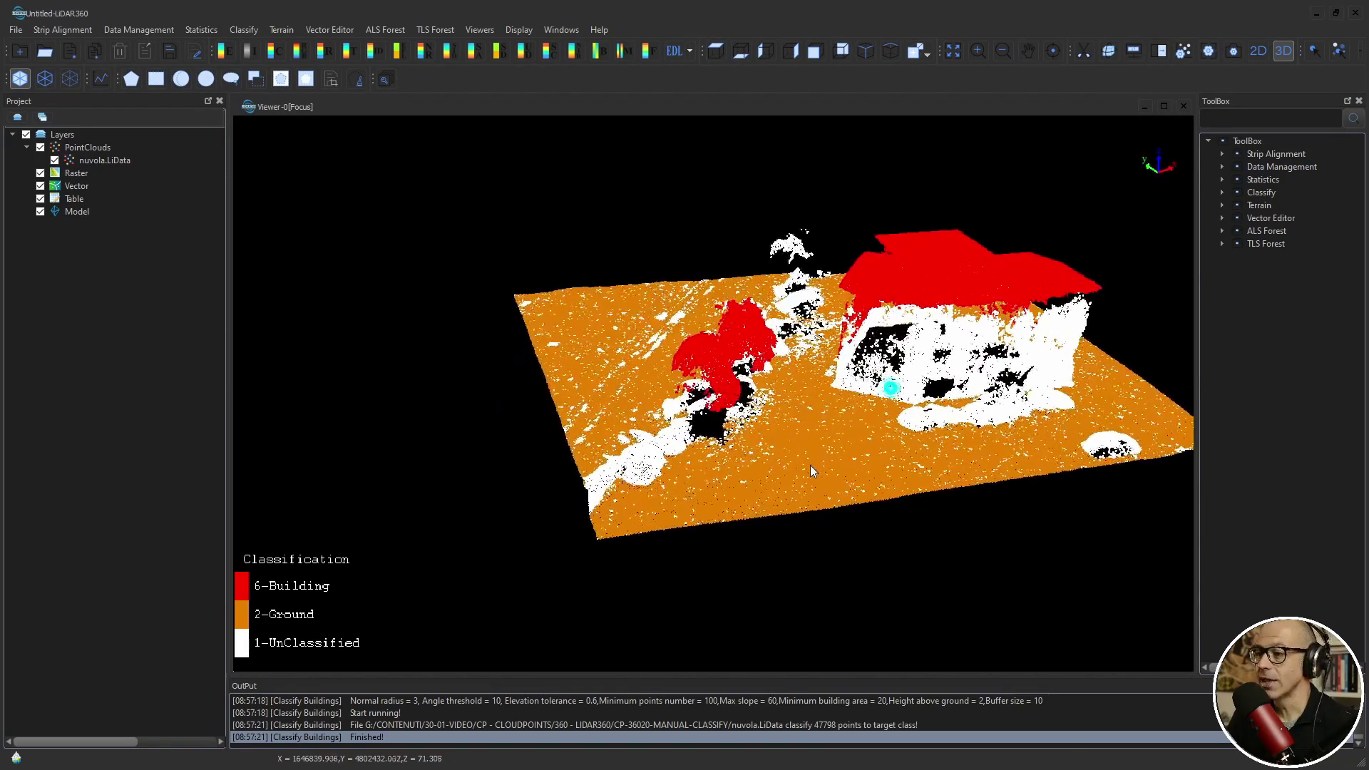
{"action": "left_click_drag", "start_coordinate": [847, 341], "coordinate": [800, 452]}
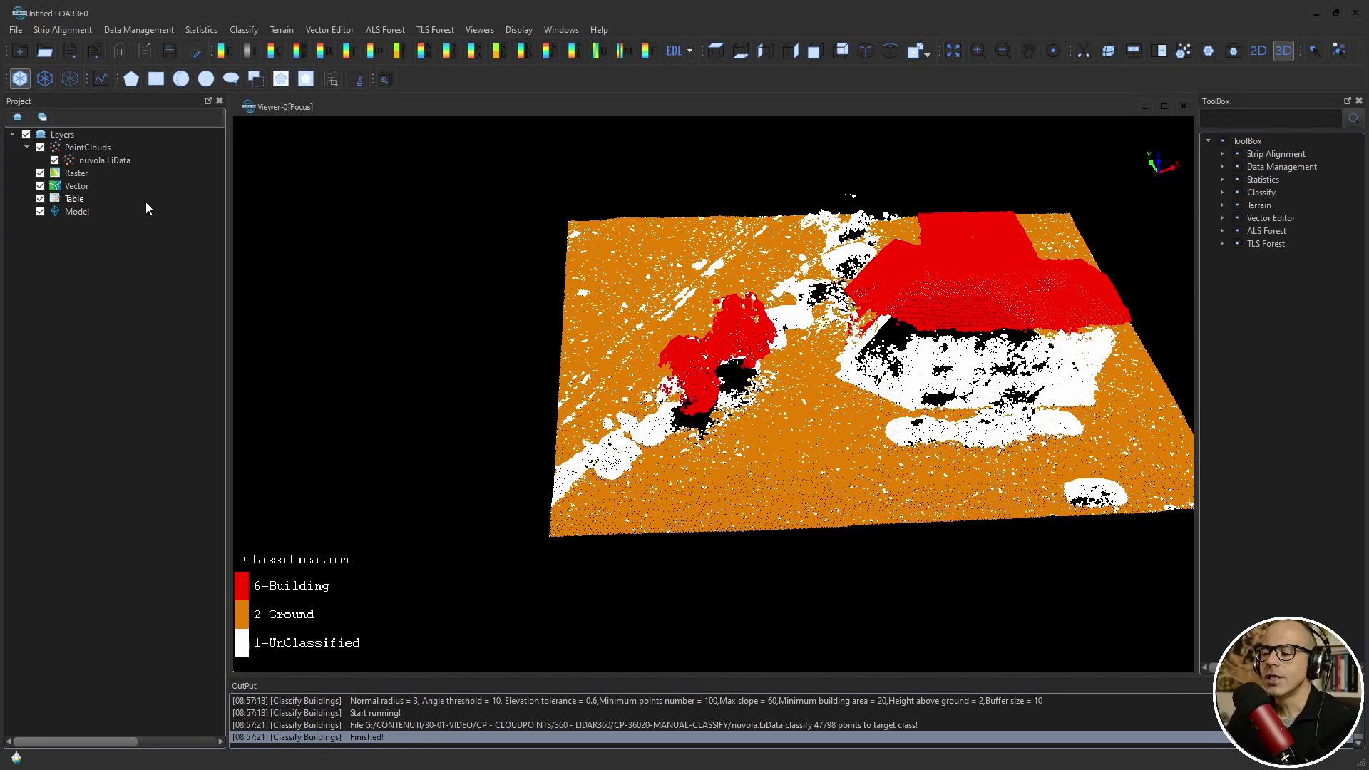
{"action": "mouse_move", "coordinate": [713, 300]}
{"action": "left_mouse_down"}
{"action": "mouse_move", "coordinate": [721, 343]}
{"action": "mouse_move", "coordinate": [706, 378]}
{"action": "mouse_move", "coordinate": [685, 385]}
{"action": "left_mouse_up"}
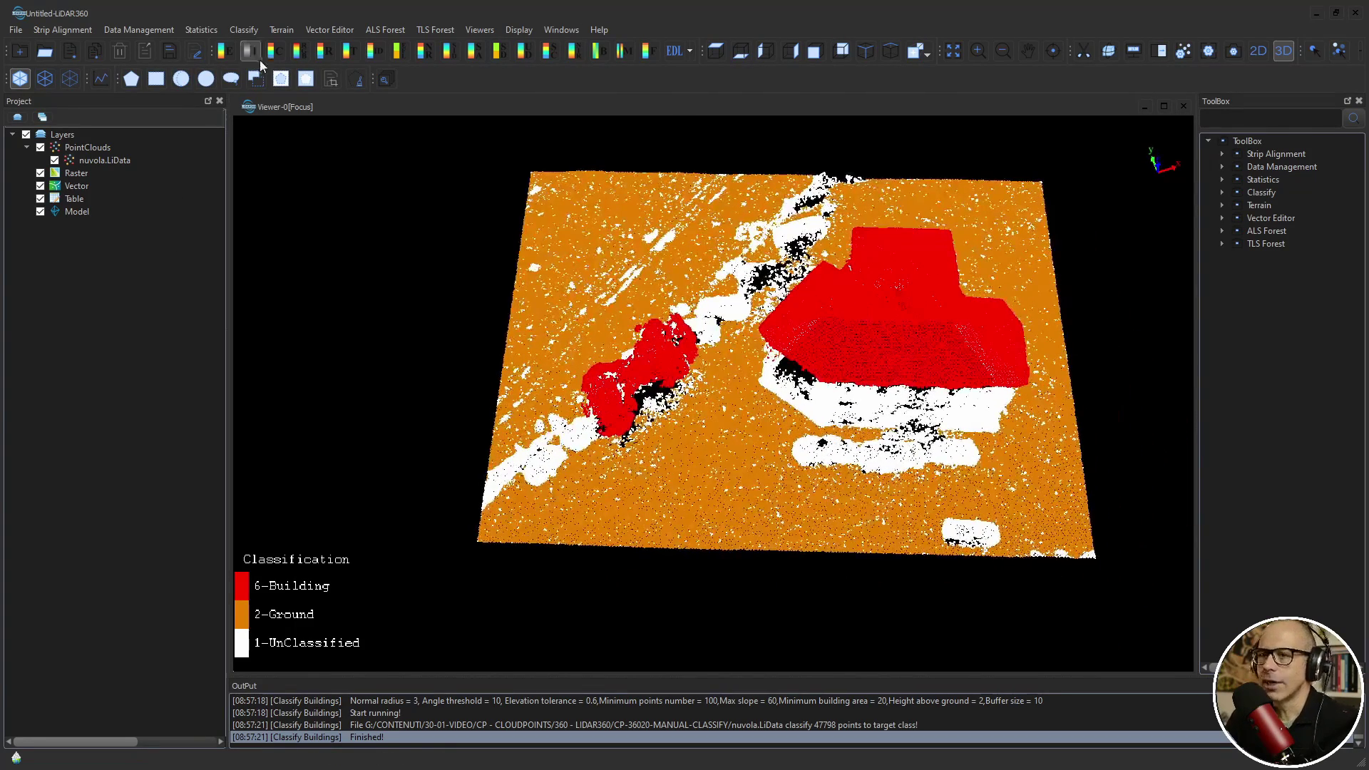
Step: Review the available classification commands and examine the classified tree, building walls and roof from the side and from above
{"action": "left_click", "coordinate": [246, 29]}
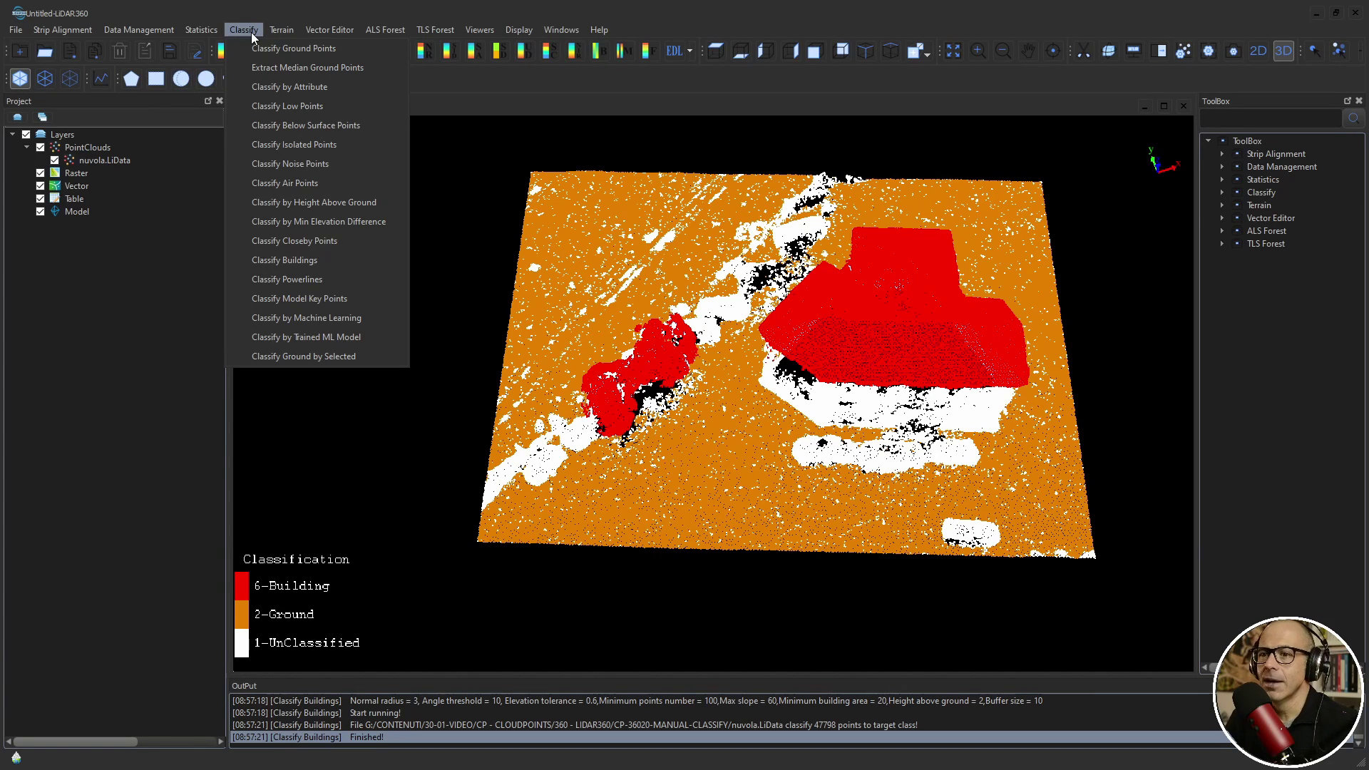
{"action": "left_click", "coordinate": [285, 29]}
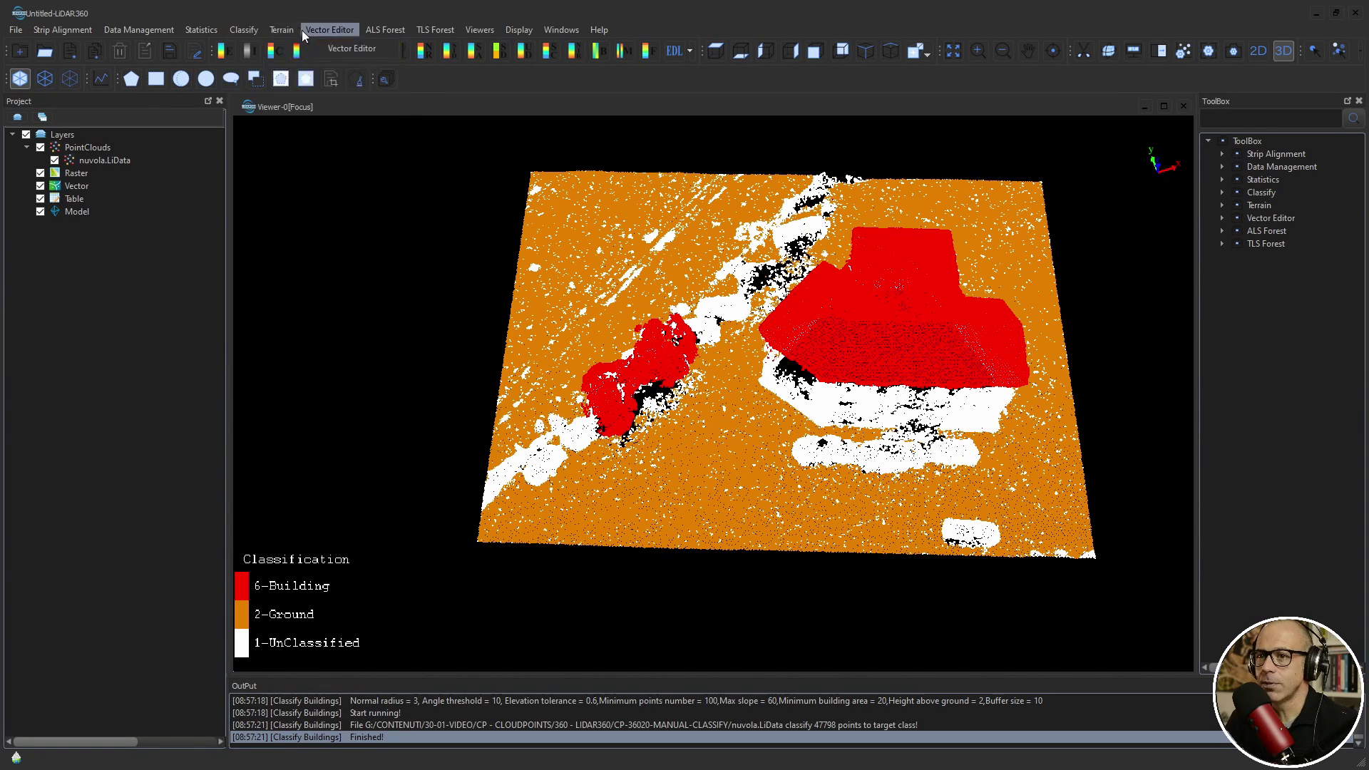
{"action": "left_click", "coordinate": [246, 29]}
{"action": "left_click", "coordinate": [790, 421]}
{"action": "mouse_move", "coordinate": [790, 421]}
{"action": "left_mouse_down"}
{"action": "mouse_move", "coordinate": [844, 451]}
{"action": "mouse_move", "coordinate": [856, 431]}
{"action": "mouse_move", "coordinate": [713, 451]}
{"action": "mouse_move", "coordinate": [746, 460]}
{"action": "left_mouse_up"}
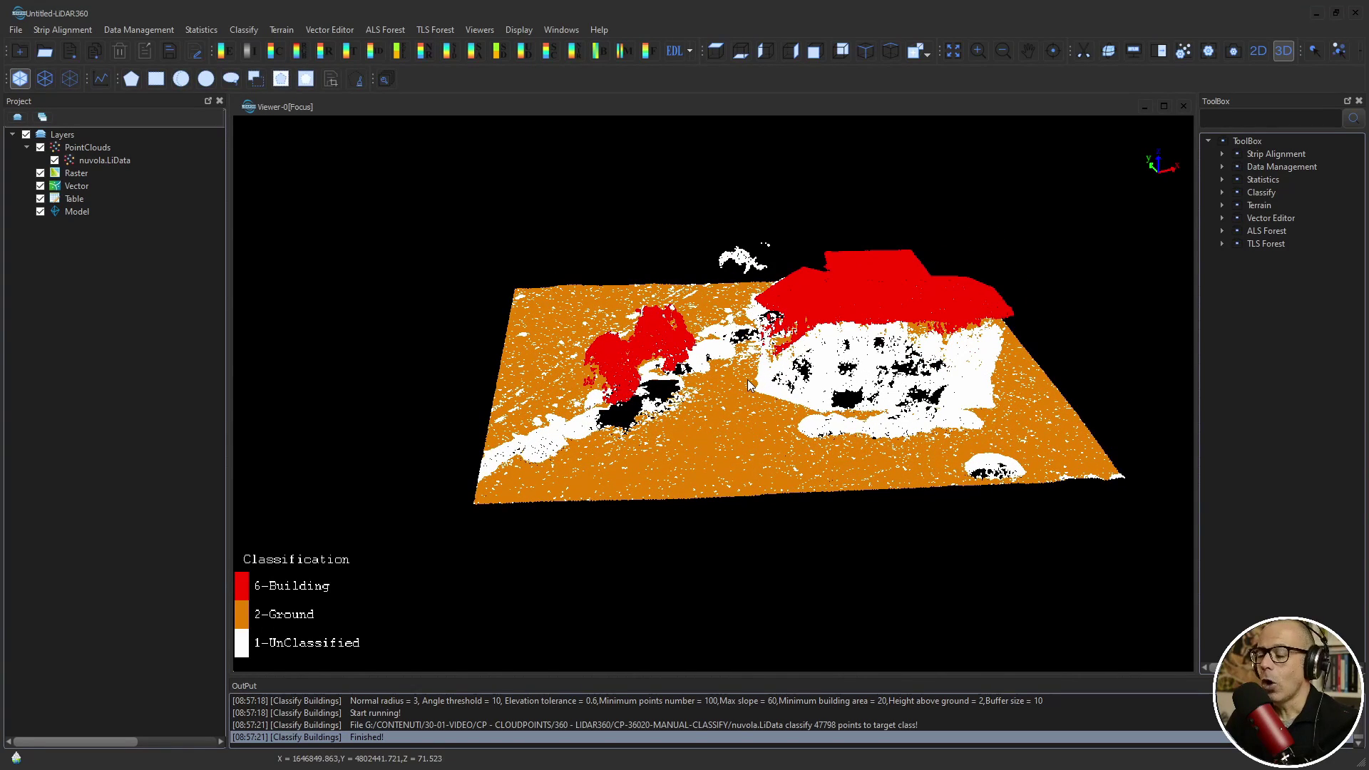
{"action": "mouse_move", "coordinate": [707, 375]}
{"action": "left_mouse_down"}
{"action": "mouse_move", "coordinate": [789, 382]}
{"action": "mouse_move", "coordinate": [816, 400]}
{"action": "mouse_move", "coordinate": [812, 422]}
{"action": "mouse_move", "coordinate": [860, 431]}
{"action": "mouse_move", "coordinate": [753, 408]}
{"action": "left_mouse_up"}
{"action": "left_click_drag", "start_coordinate": [663, 391], "coordinate": [664, 392]}
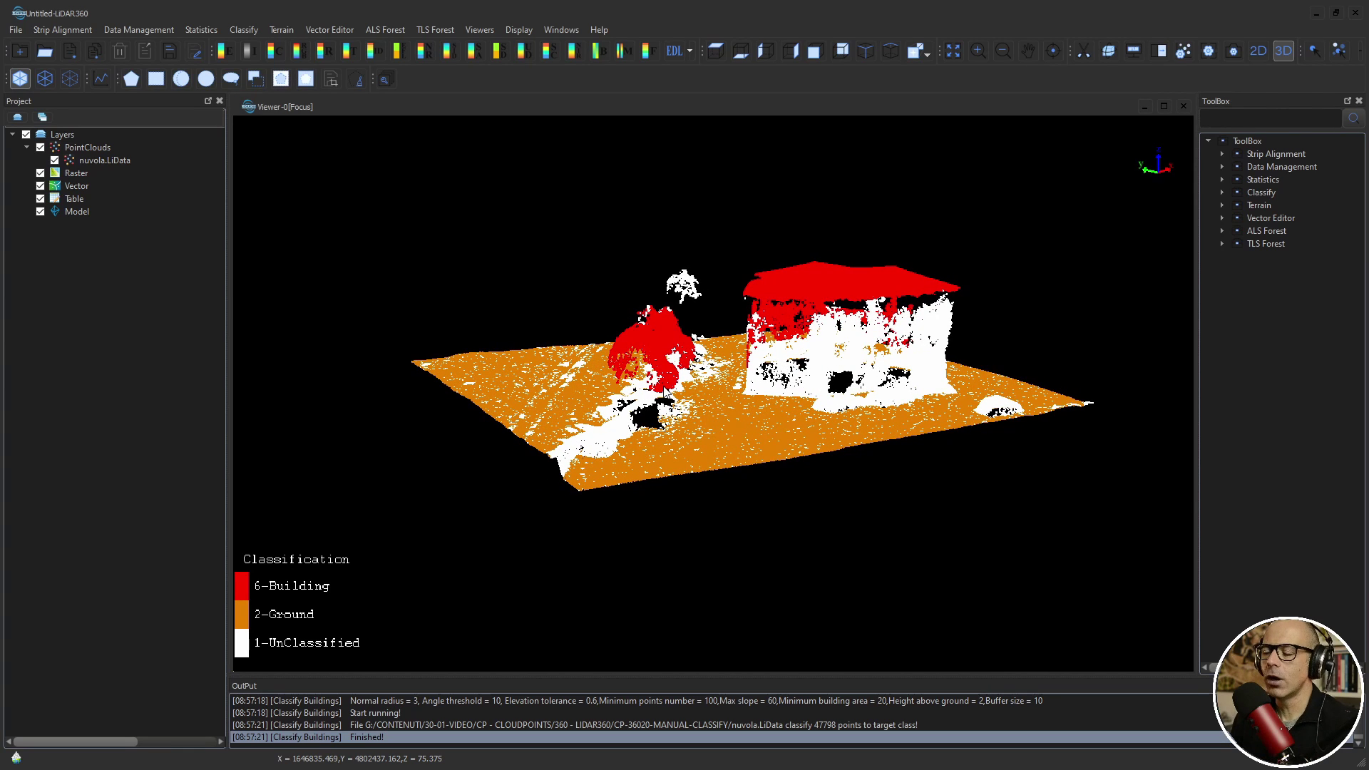
{"action": "left_click", "coordinate": [244, 29]}
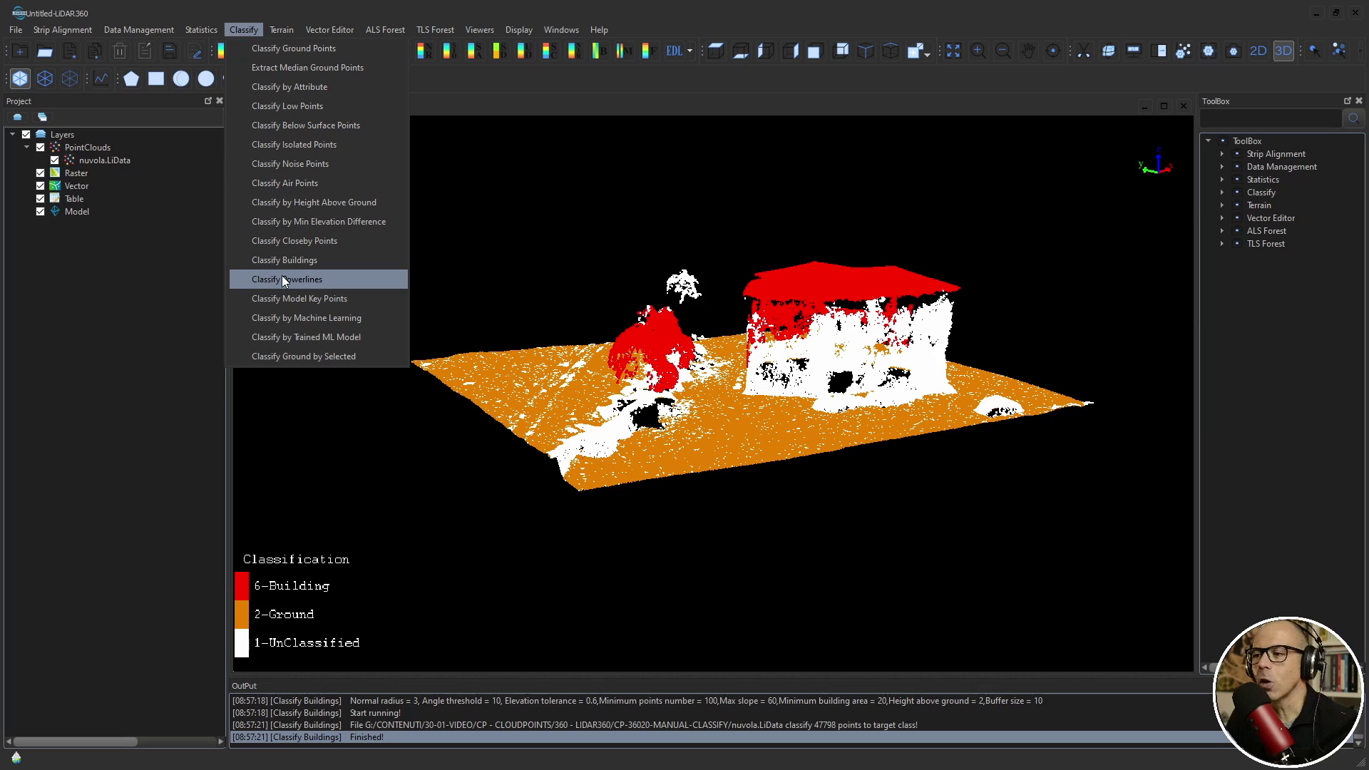
{"action": "key", "text": "Escape"}
{"action": "mouse_move", "coordinate": [777, 288]}
{"action": "left_mouse_down"}
{"action": "mouse_move", "coordinate": [746, 548]}
{"action": "mouse_move", "coordinate": [674, 610]}
{"action": "mouse_move", "coordinate": [678, 539]}
{"action": "mouse_move", "coordinate": [996, 461]}
{"action": "mouse_move", "coordinate": [728, 307]}
{"action": "mouse_move", "coordinate": [730, 333]}
{"action": "mouse_move", "coordinate": [757, 335]}
{"action": "mouse_move", "coordinate": [781, 292]}
{"action": "mouse_move", "coordinate": [817, 220]}
{"action": "mouse_move", "coordinate": [802, 241]}
{"action": "mouse_move", "coordinate": [798, 197]}
{"action": "left_mouse_up"}
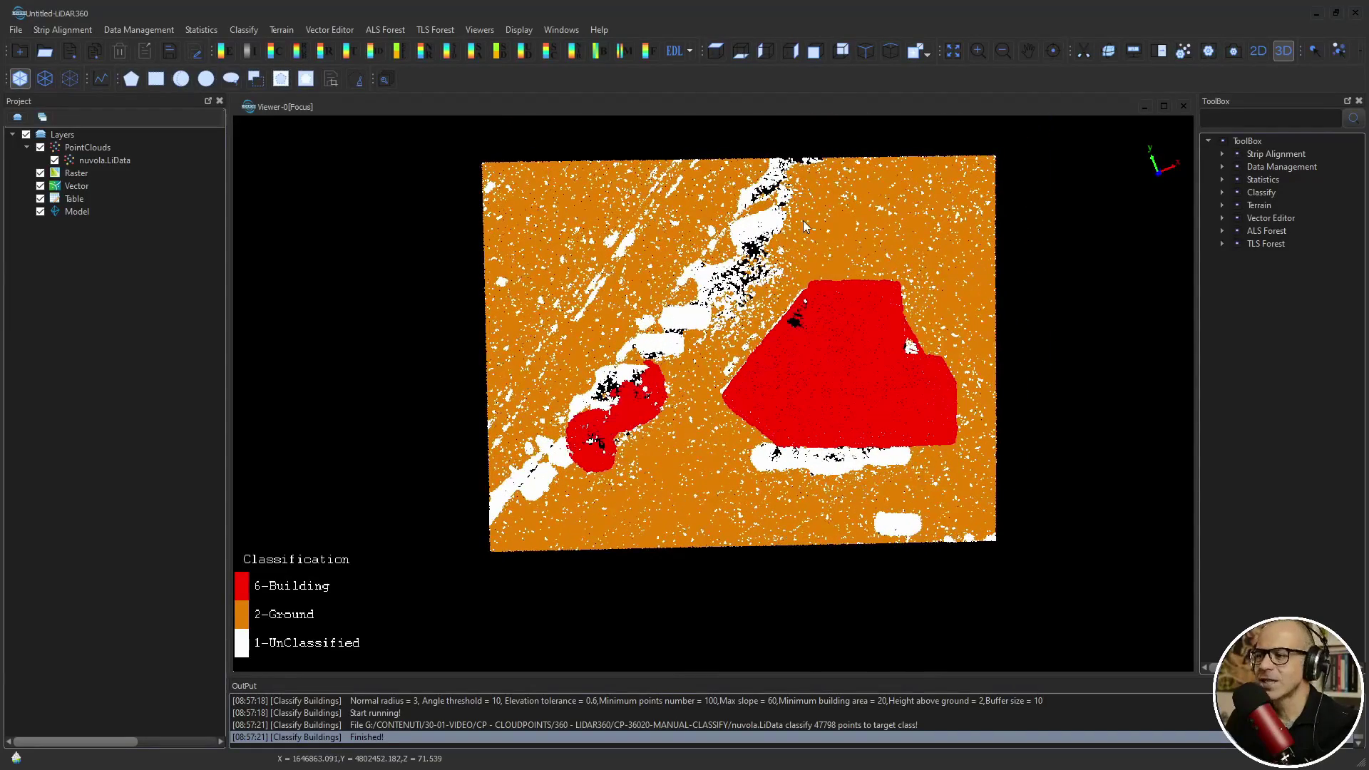
{"action": "left_click_drag", "start_coordinate": [832, 365], "coordinate": [596, 164]}
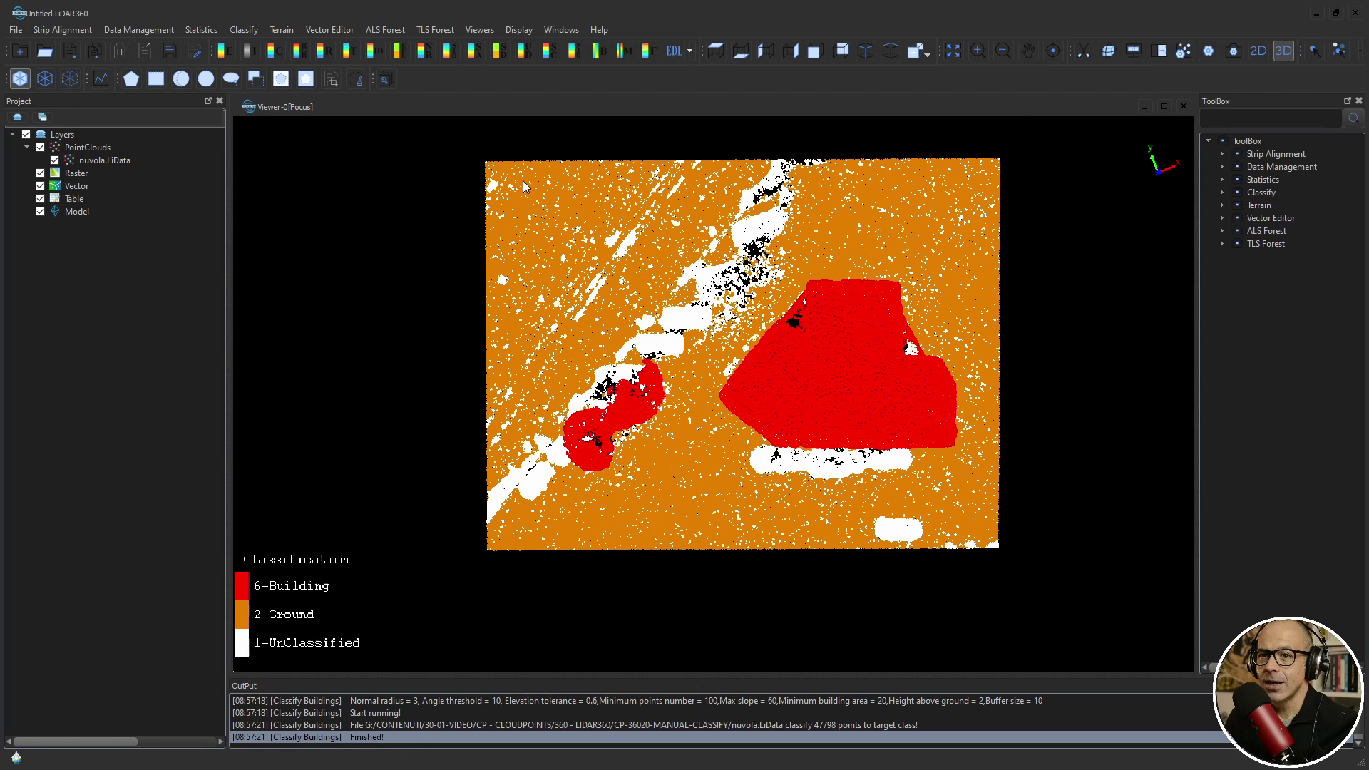
Step: Open the profile view with its class settings and profile editing tools for the classified cloud
{"action": "left_click", "coordinate": [100, 80]}
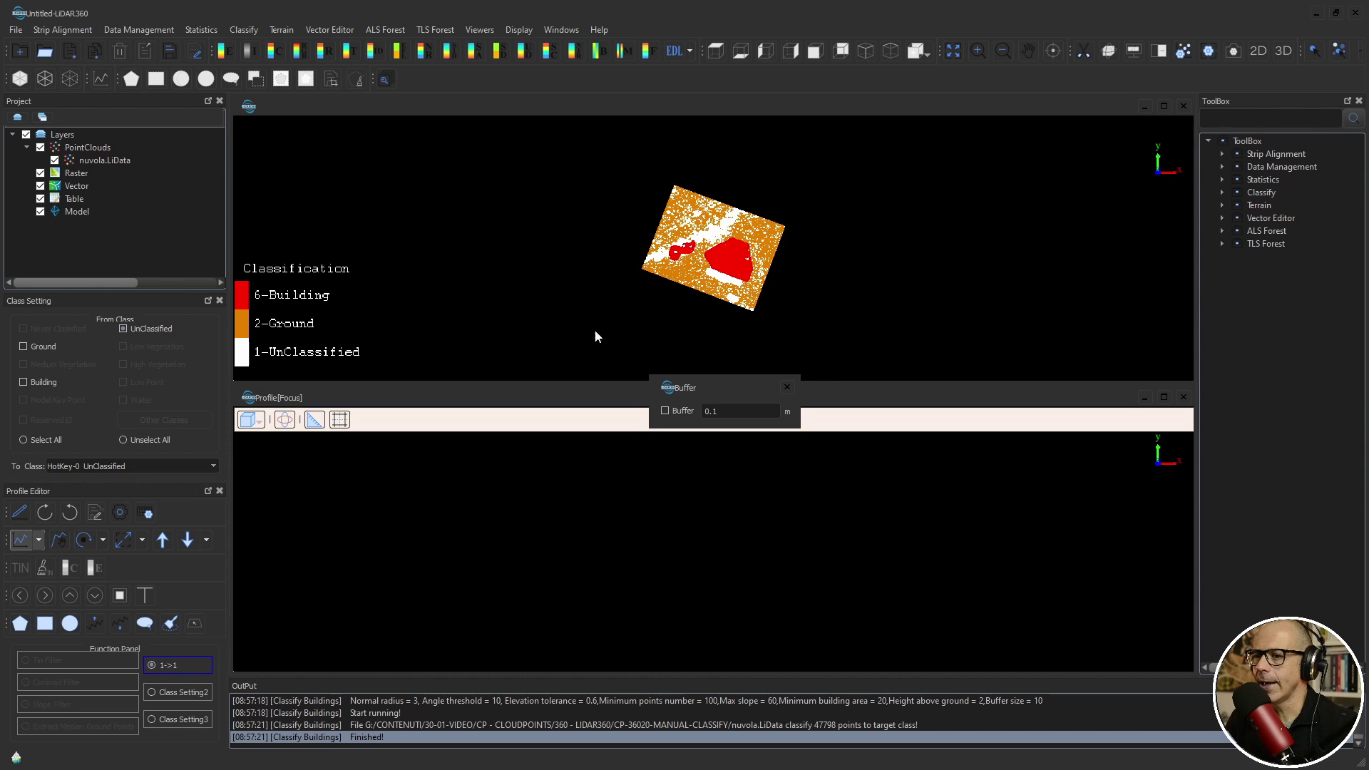
{"action": "scroll", "coordinate": [716, 230], "scroll_direction": "up", "scroll_amount": 2}
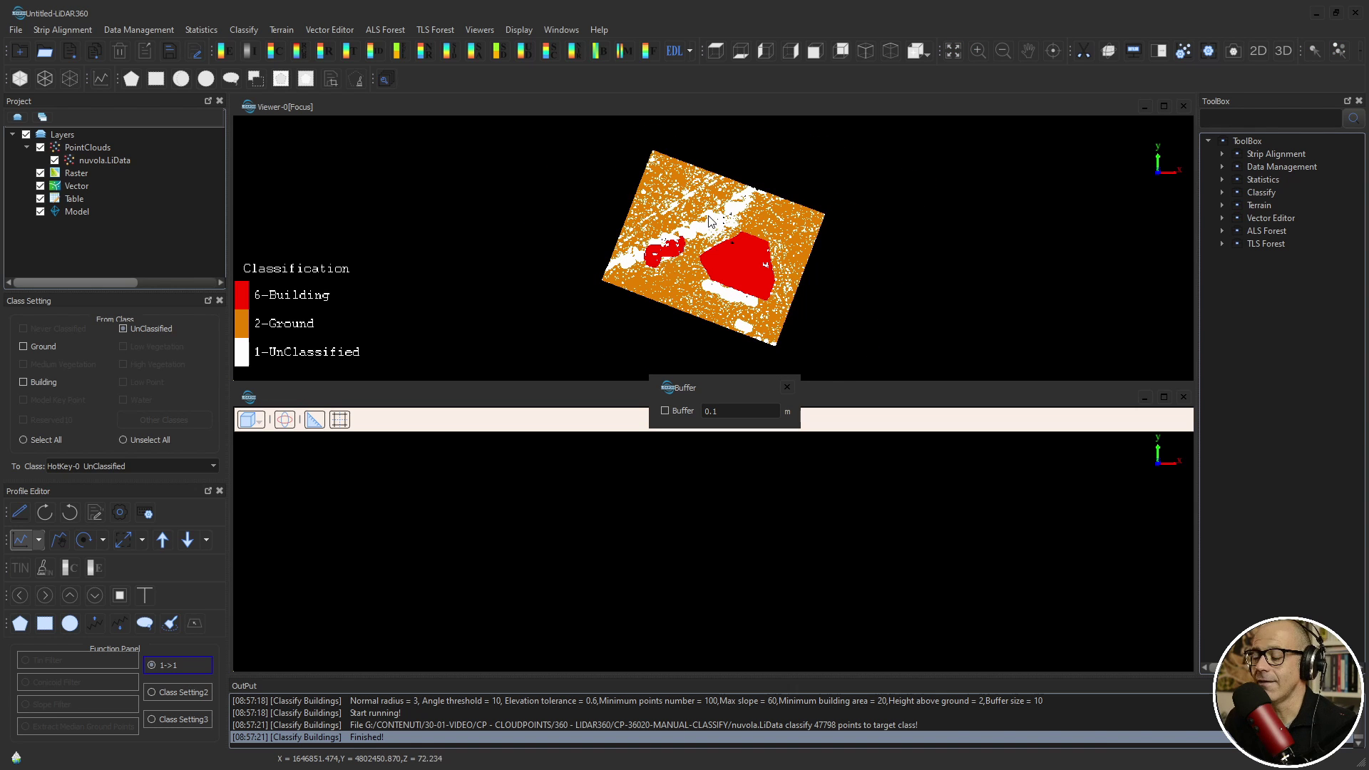
{"action": "scroll", "coordinate": [707, 221], "scroll_direction": "up", "scroll_amount": 2}
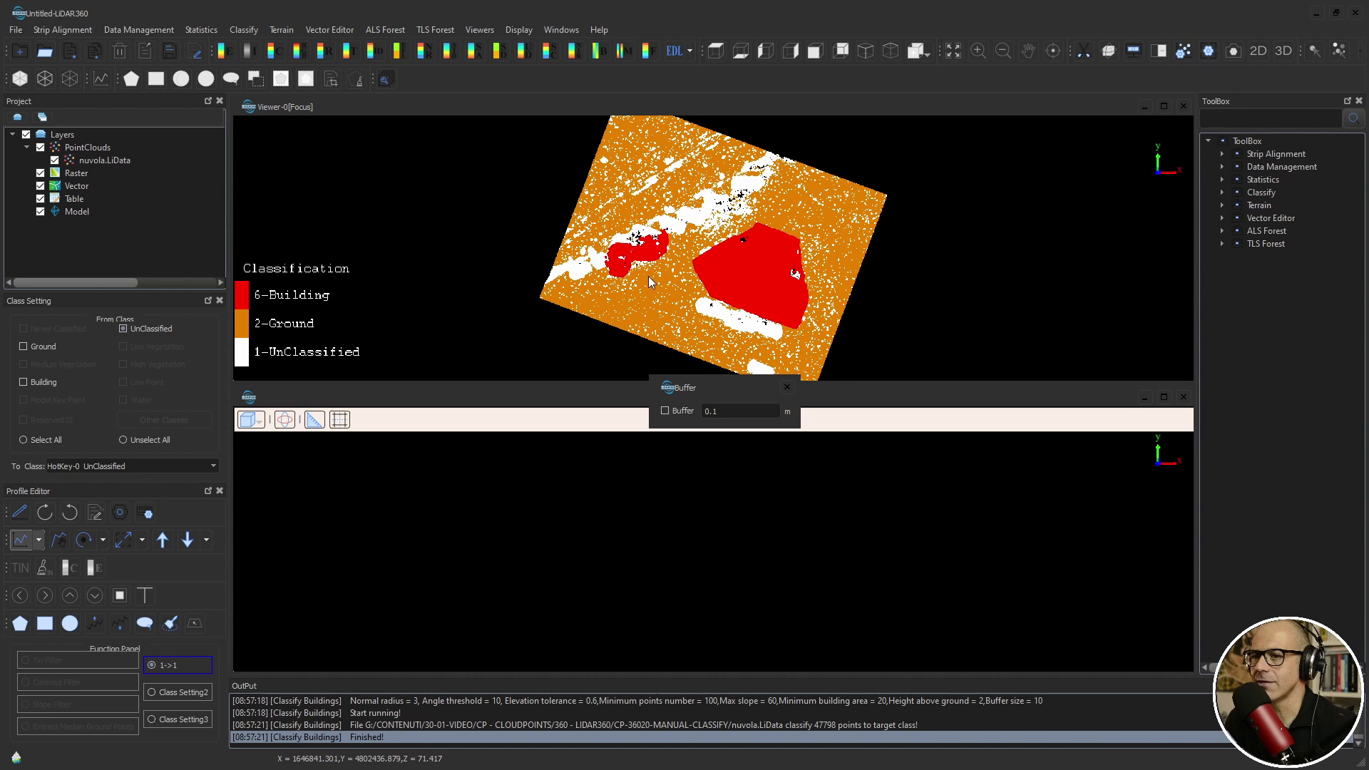
{"action": "left_click", "coordinate": [724, 299]}
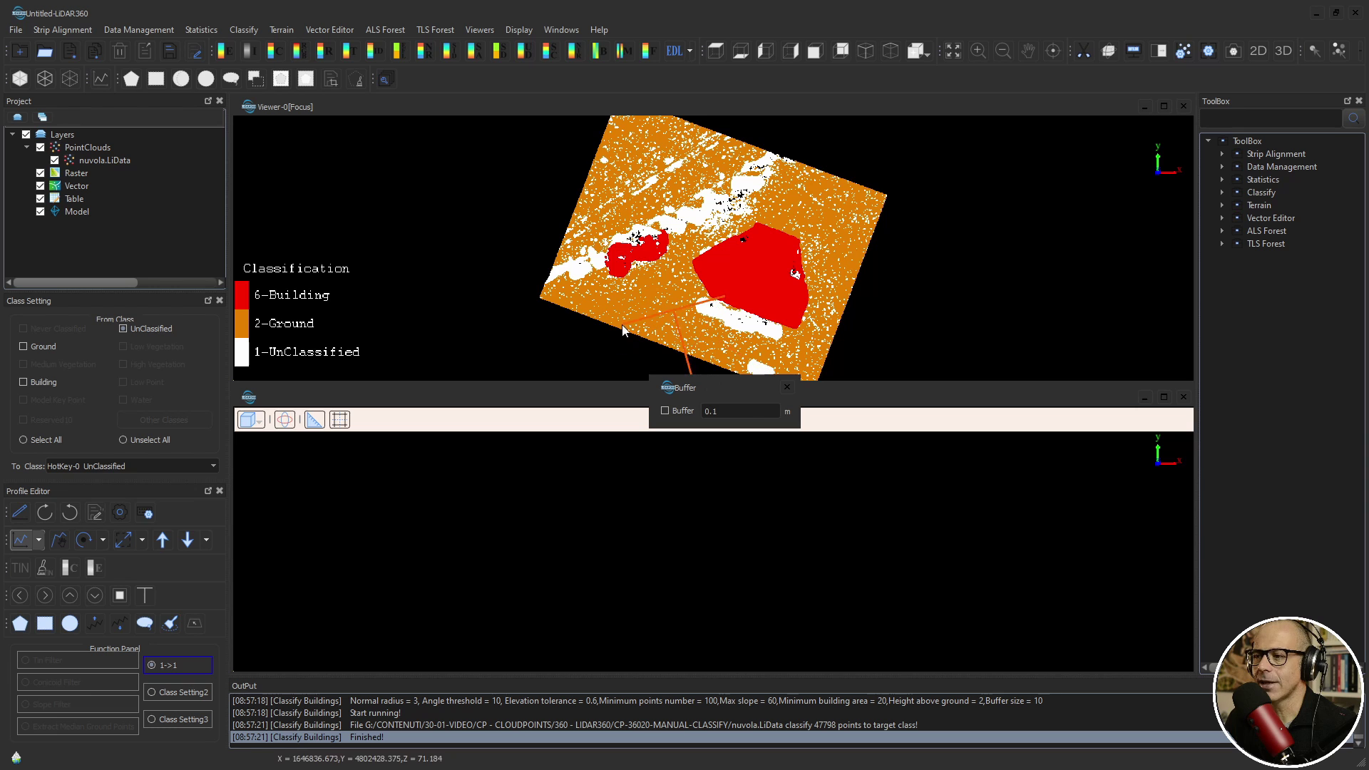
{"action": "right_click", "coordinate": [510, 239]}
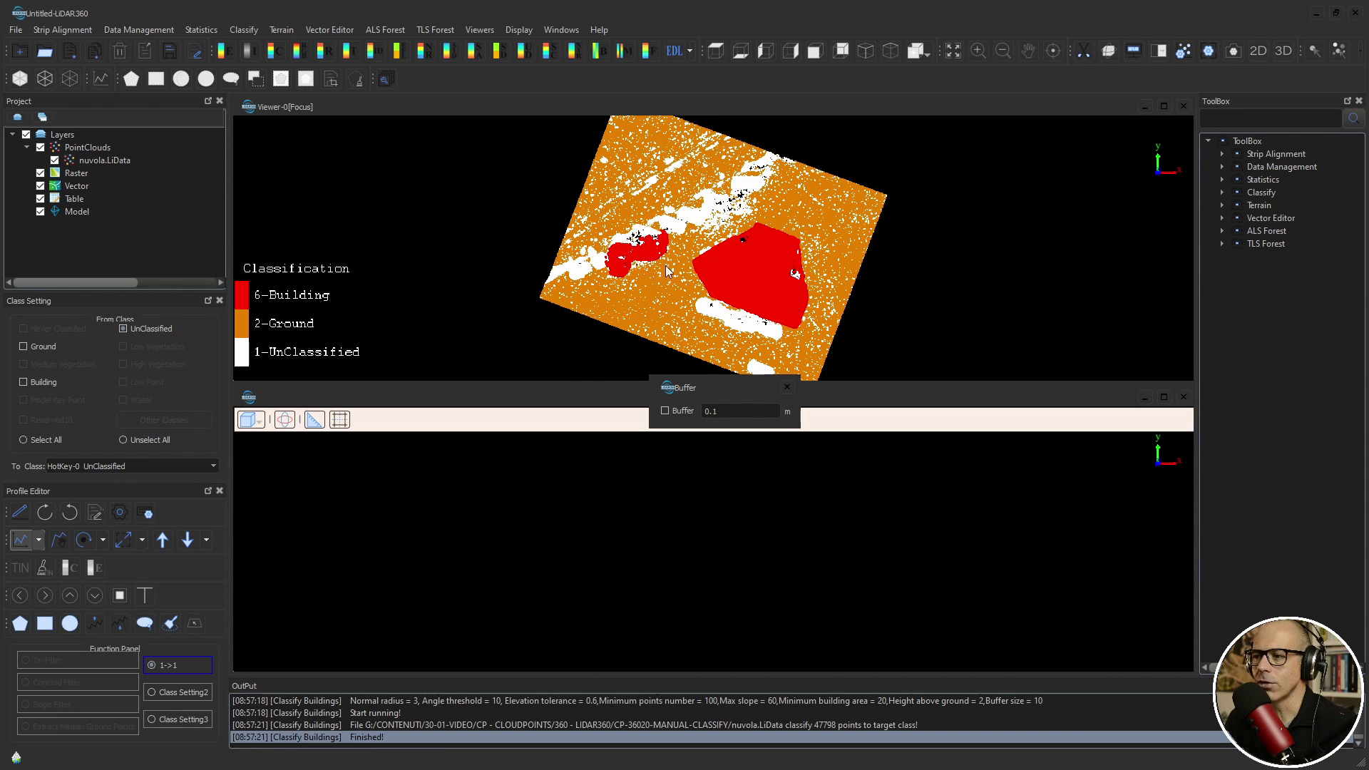
{"action": "scroll", "coordinate": [641, 287], "scroll_direction": "down", "scroll_amount": 1}
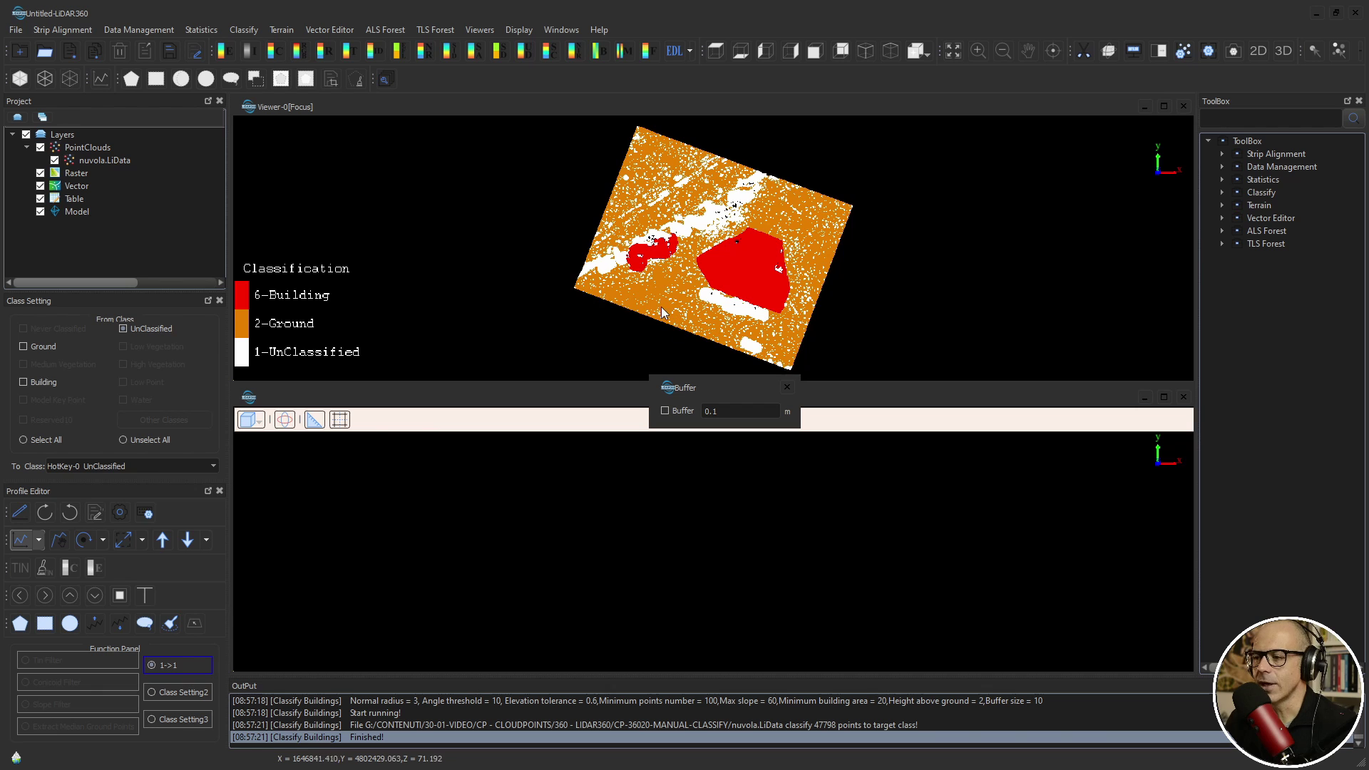
{"action": "scroll", "coordinate": [771, 224], "scroll_direction": "down", "scroll_amount": 1}
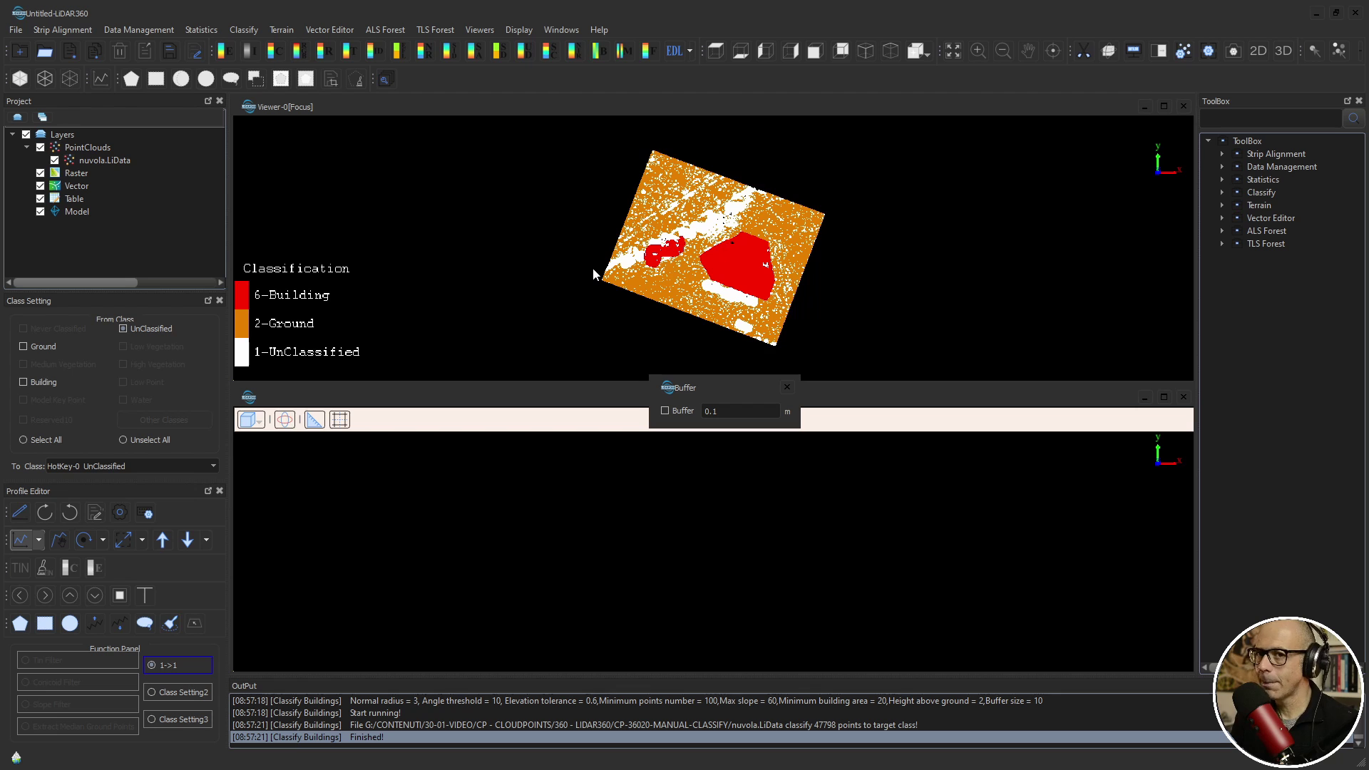
Step: Draw a section along the cloud's eastern edge with a fixed buffer of 2 m and generate its profile
{"action": "left_click", "coordinate": [766, 351]}
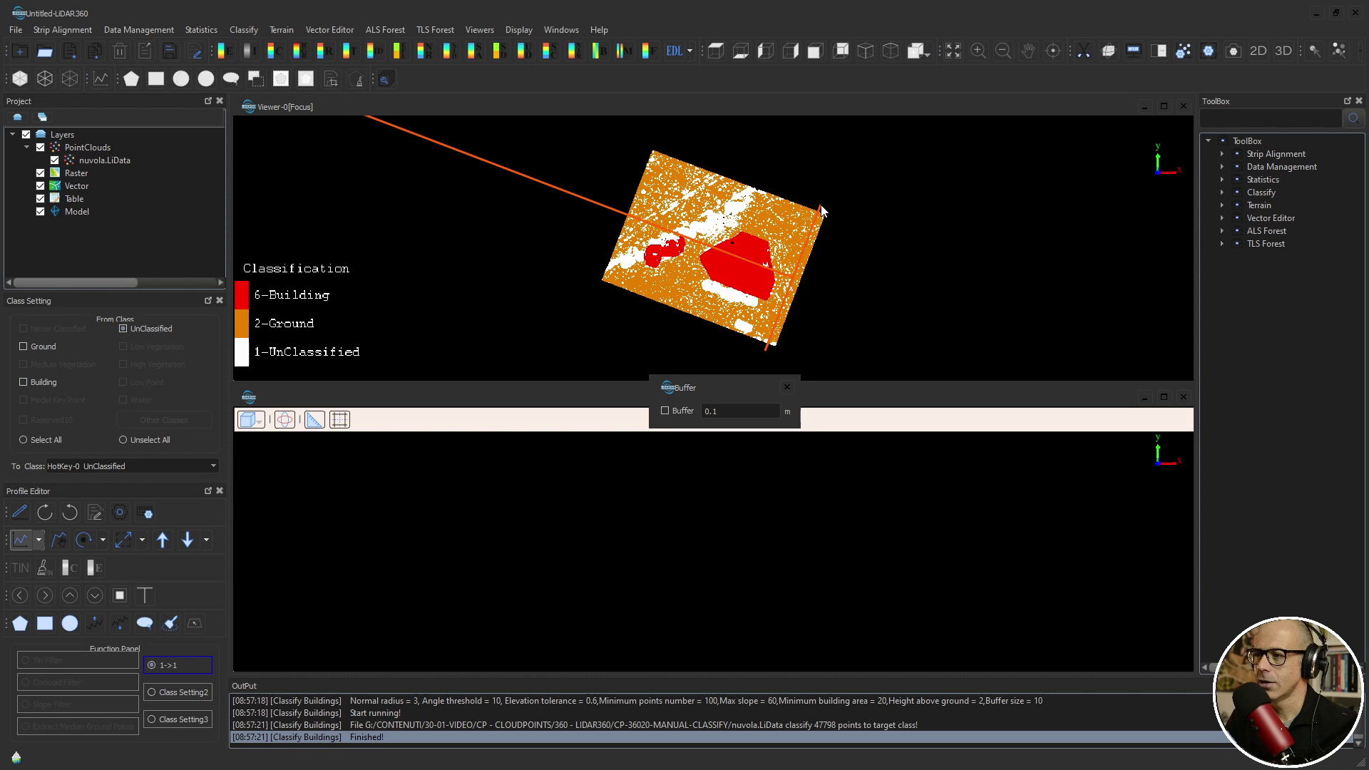
{"action": "scroll", "coordinate": [721, 426], "scroll_direction": "down", "scroll_amount": 1}
{"action": "double_click", "coordinate": [721, 410]}
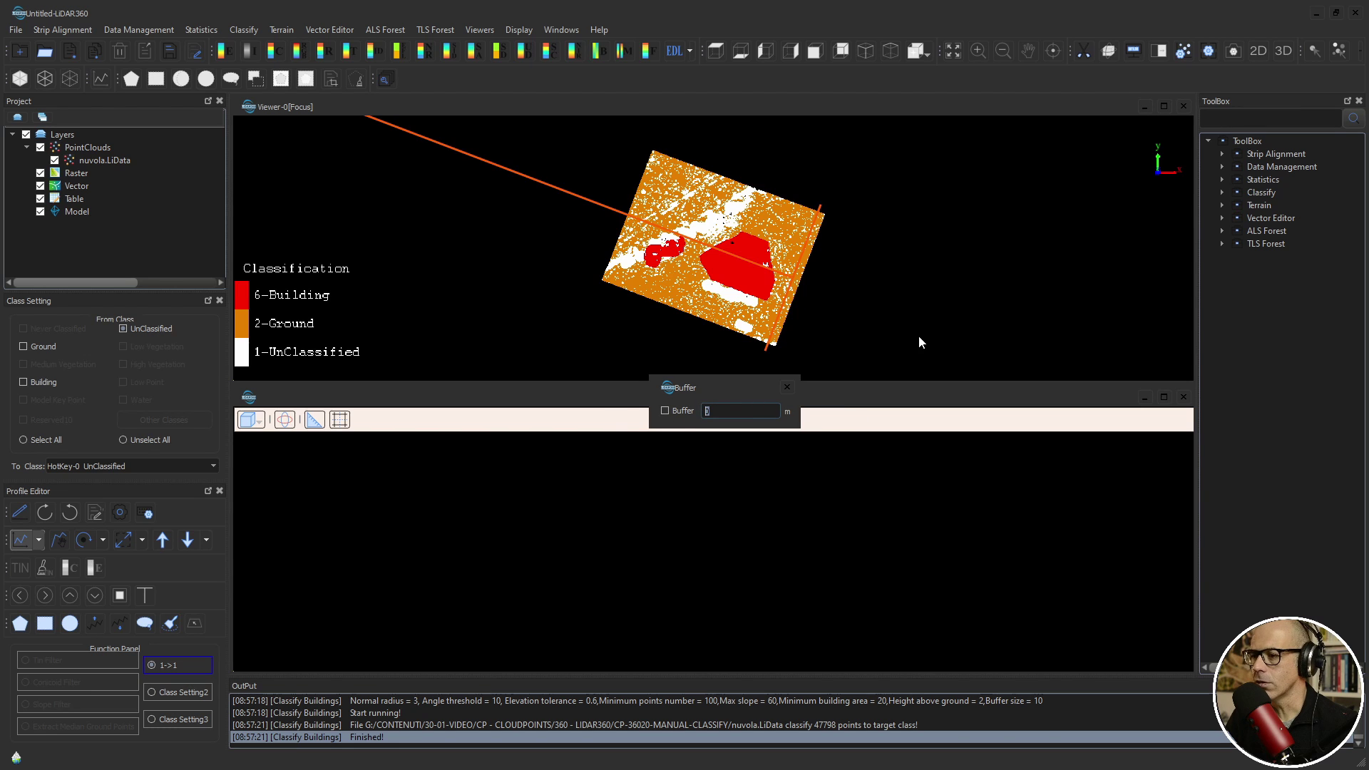
{"action": "type", "text": "2"}
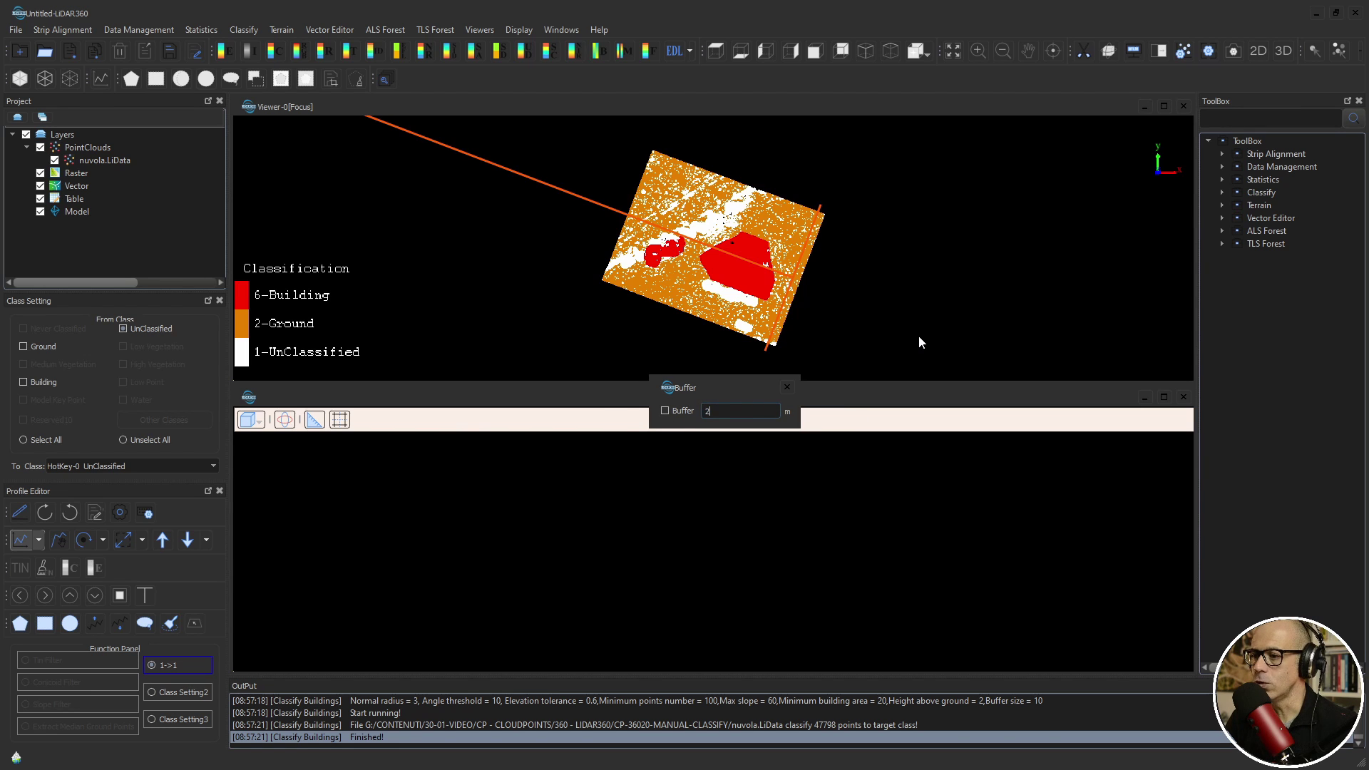
{"action": "left_click", "coordinate": [665, 411]}
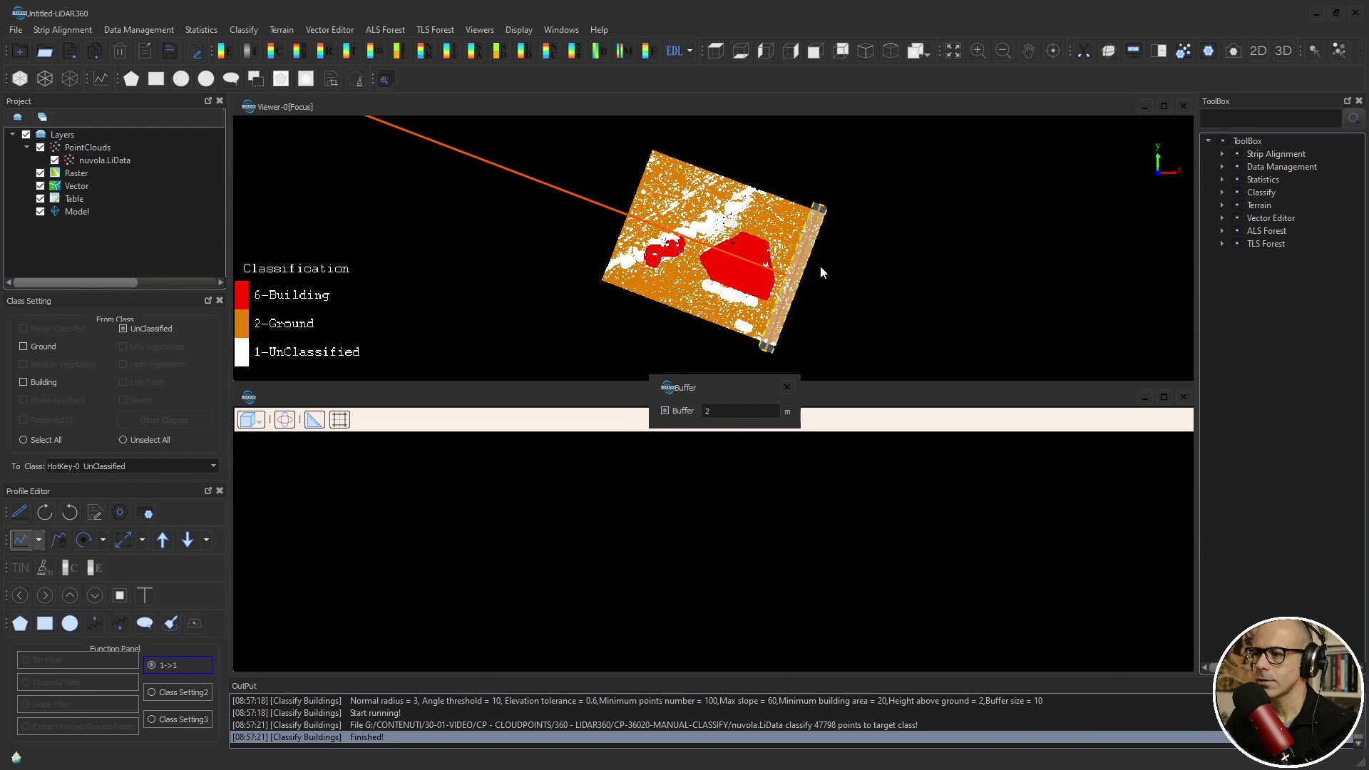
{"action": "scroll", "coordinate": [856, 275], "scroll_direction": "up", "scroll_amount": 5}
{"action": "scroll", "coordinate": [1065, 249], "scroll_direction": "down", "scroll_amount": 5}
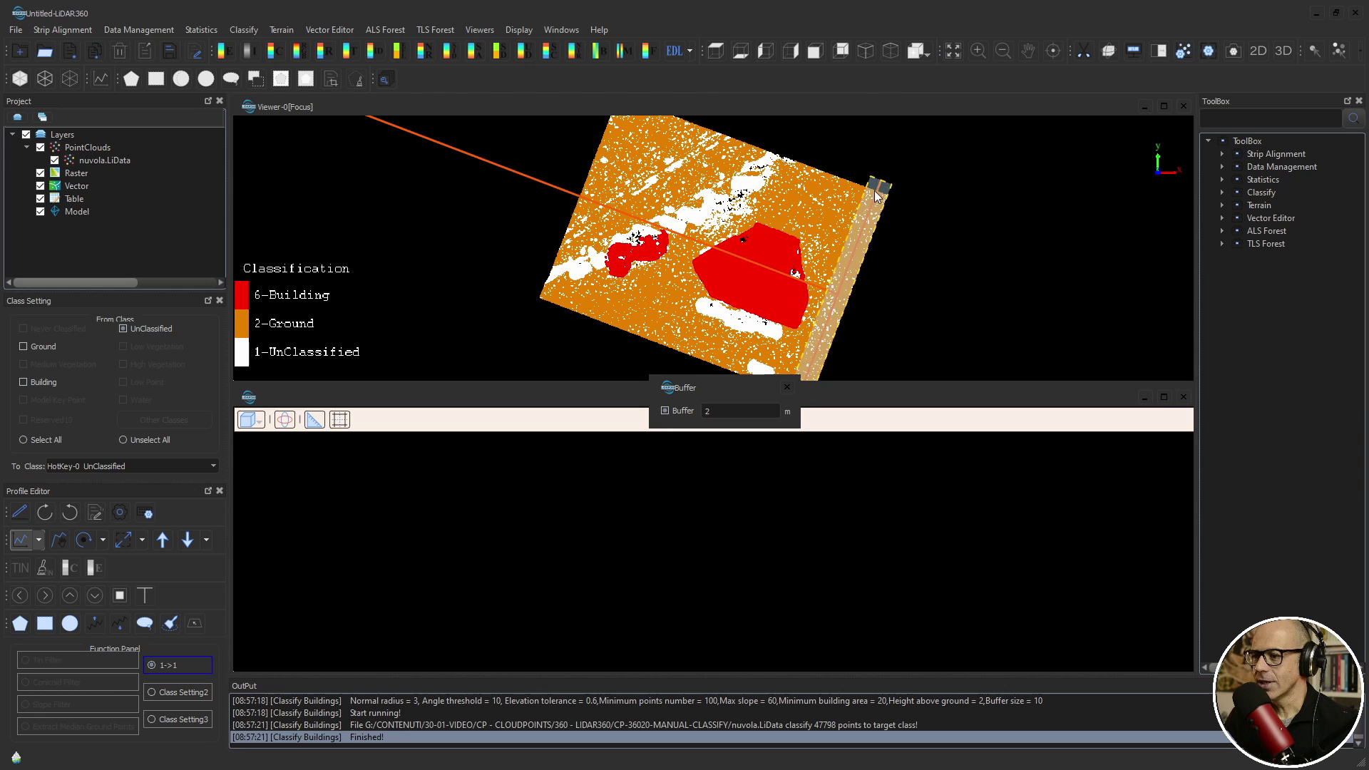
{"action": "scroll", "coordinate": [859, 272], "scroll_direction": "down", "scroll_amount": 2}
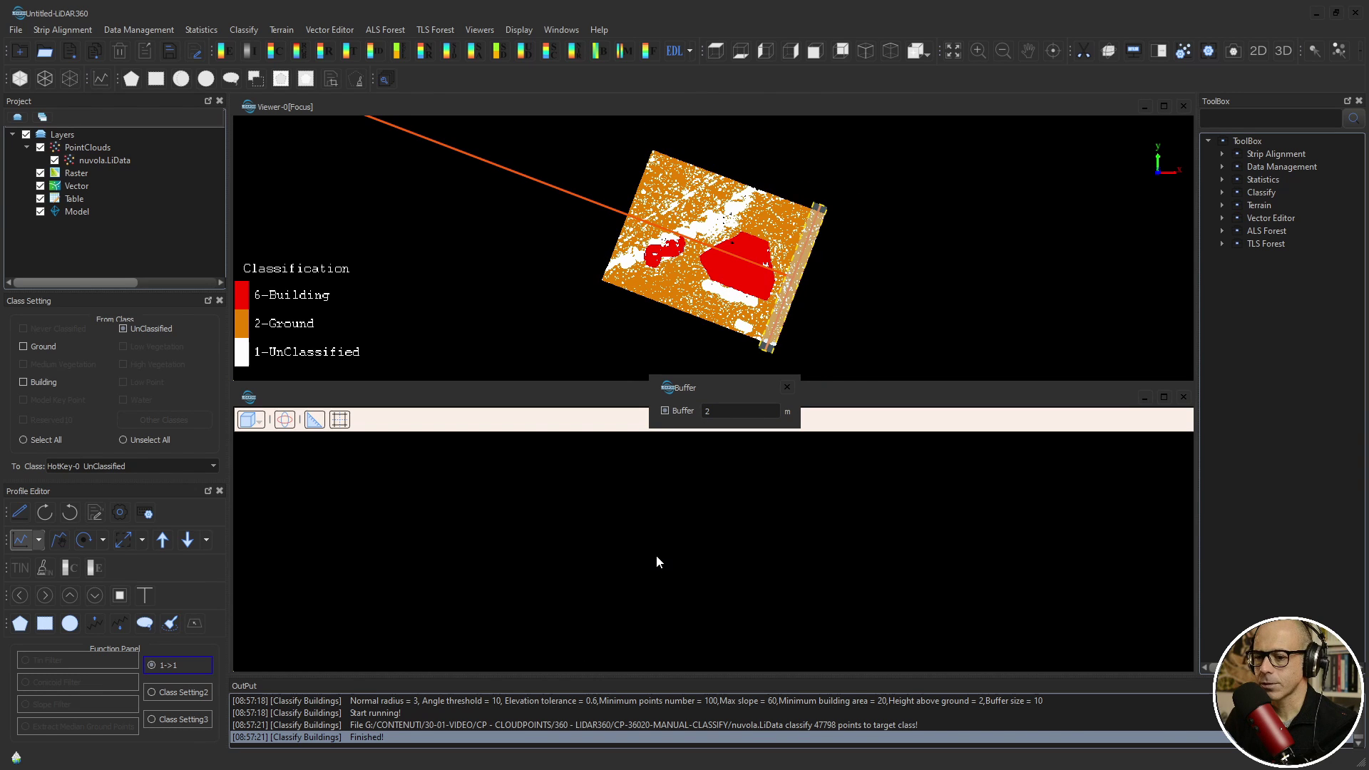
{"action": "left_click", "coordinate": [785, 288]}
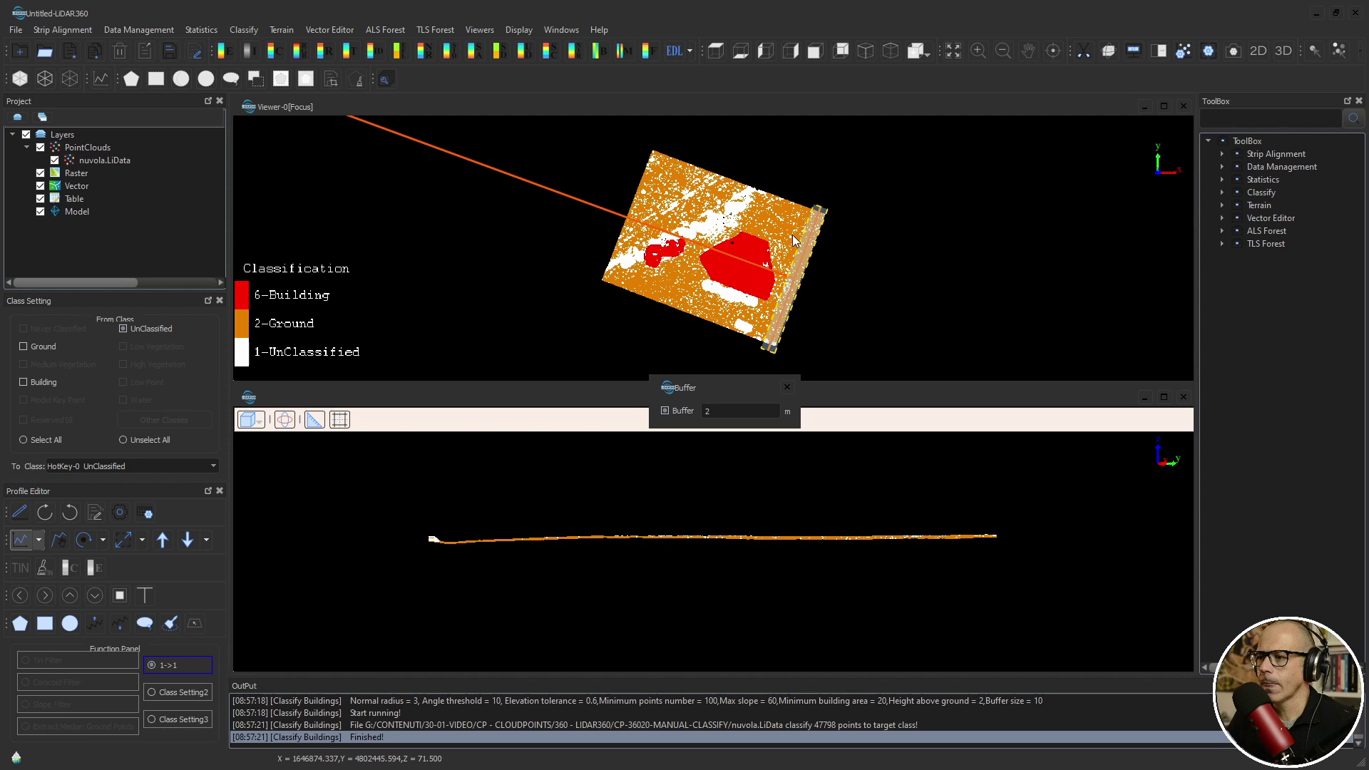
Step: Move the Buffer window clear of both viewers and set the section's buffer to 1 m
{"action": "scroll", "coordinate": [711, 542], "scroll_direction": "up", "scroll_amount": 3}
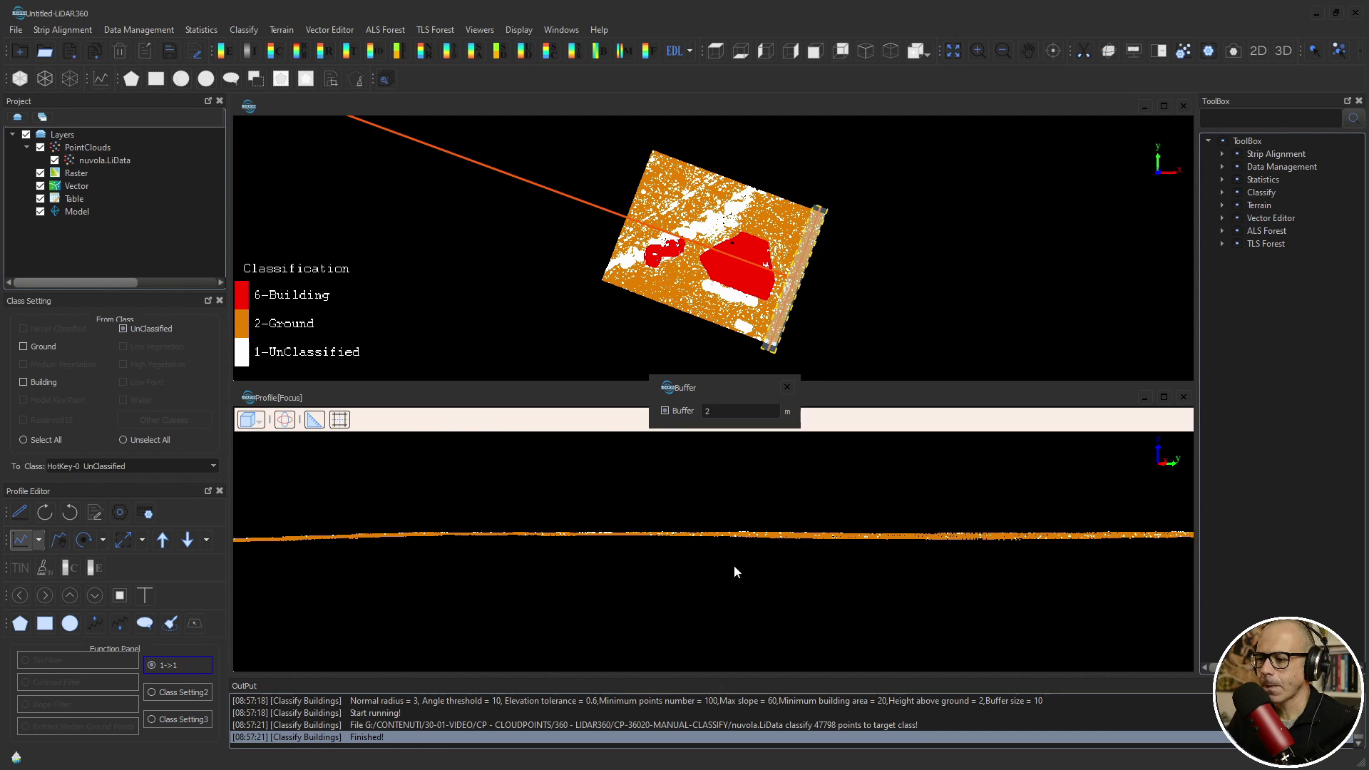
{"action": "scroll", "coordinate": [763, 559], "scroll_direction": "up", "scroll_amount": 4}
{"action": "scroll", "coordinate": [705, 512], "scroll_direction": "down", "scroll_amount": 4}
{"action": "scroll", "coordinate": [438, 547], "scroll_direction": "up", "scroll_amount": 4}
{"action": "scroll", "coordinate": [457, 541], "scroll_direction": "down", "scroll_amount": 2}
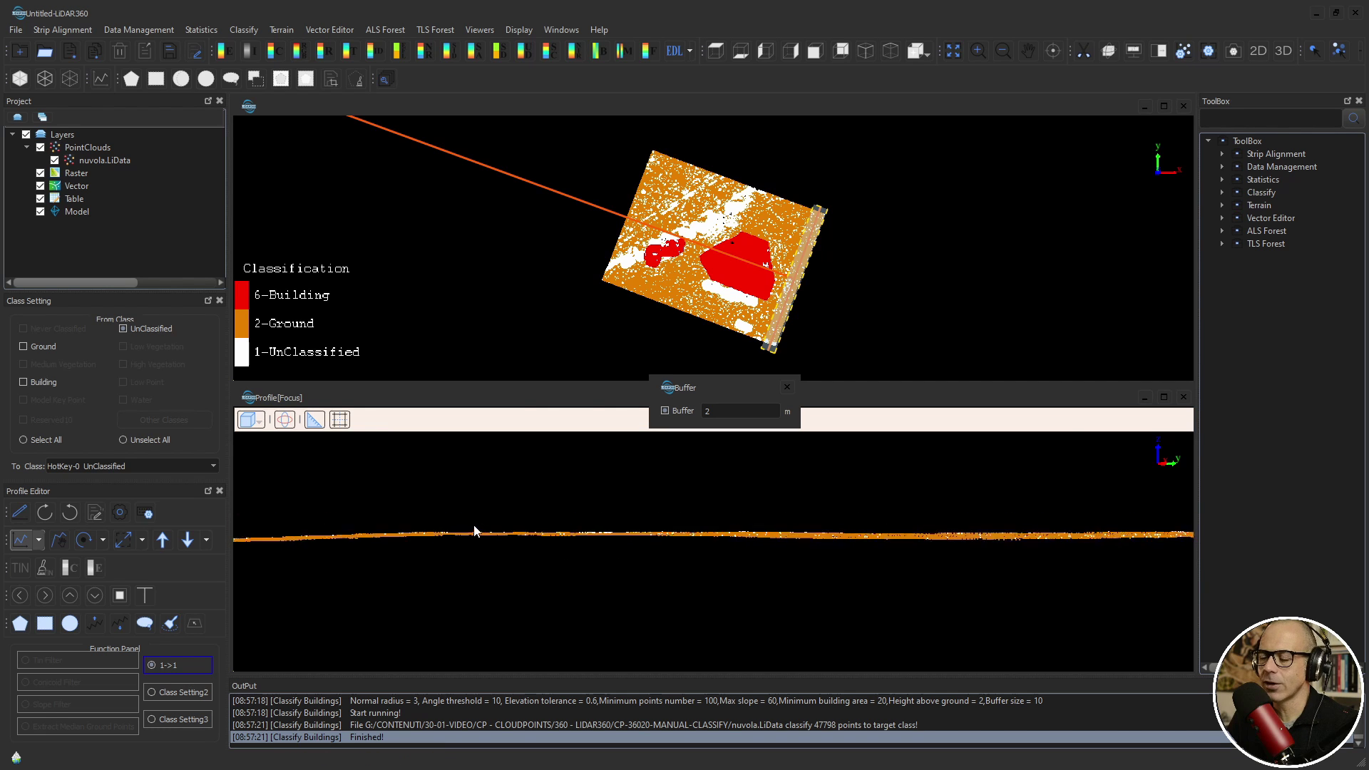
{"action": "left_click_drag", "start_coordinate": [734, 383], "coordinate": [174, 355]}
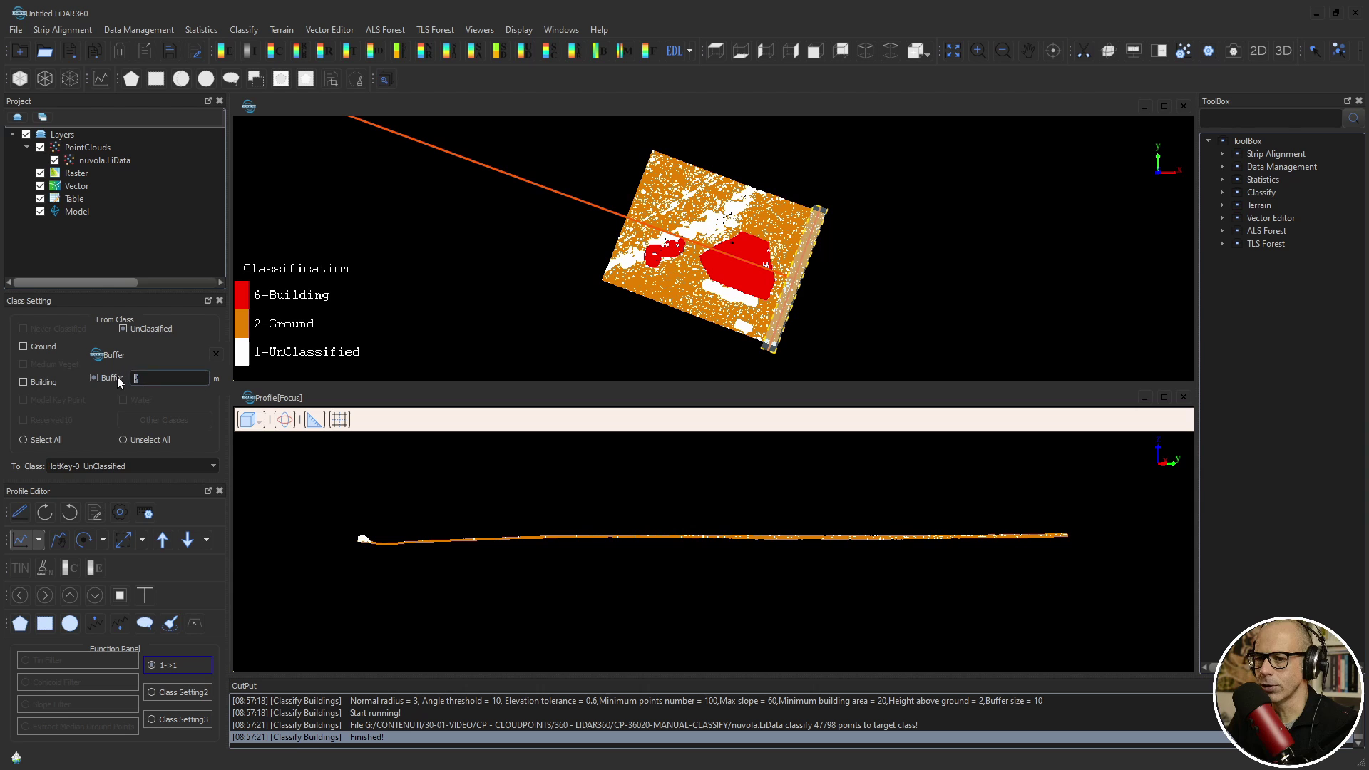
{"action": "type", "text": "1"}
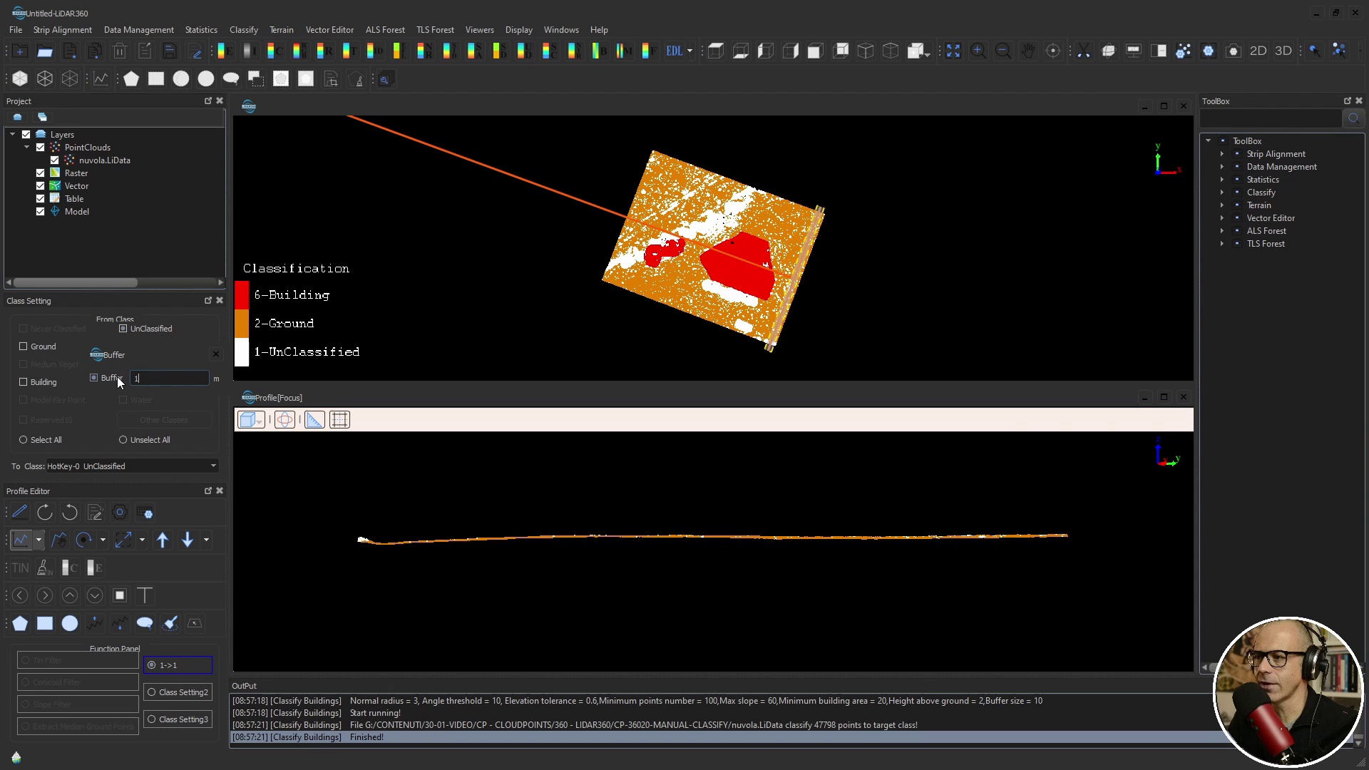
{"action": "scroll", "coordinate": [828, 242], "scroll_direction": "up", "scroll_amount": 3}
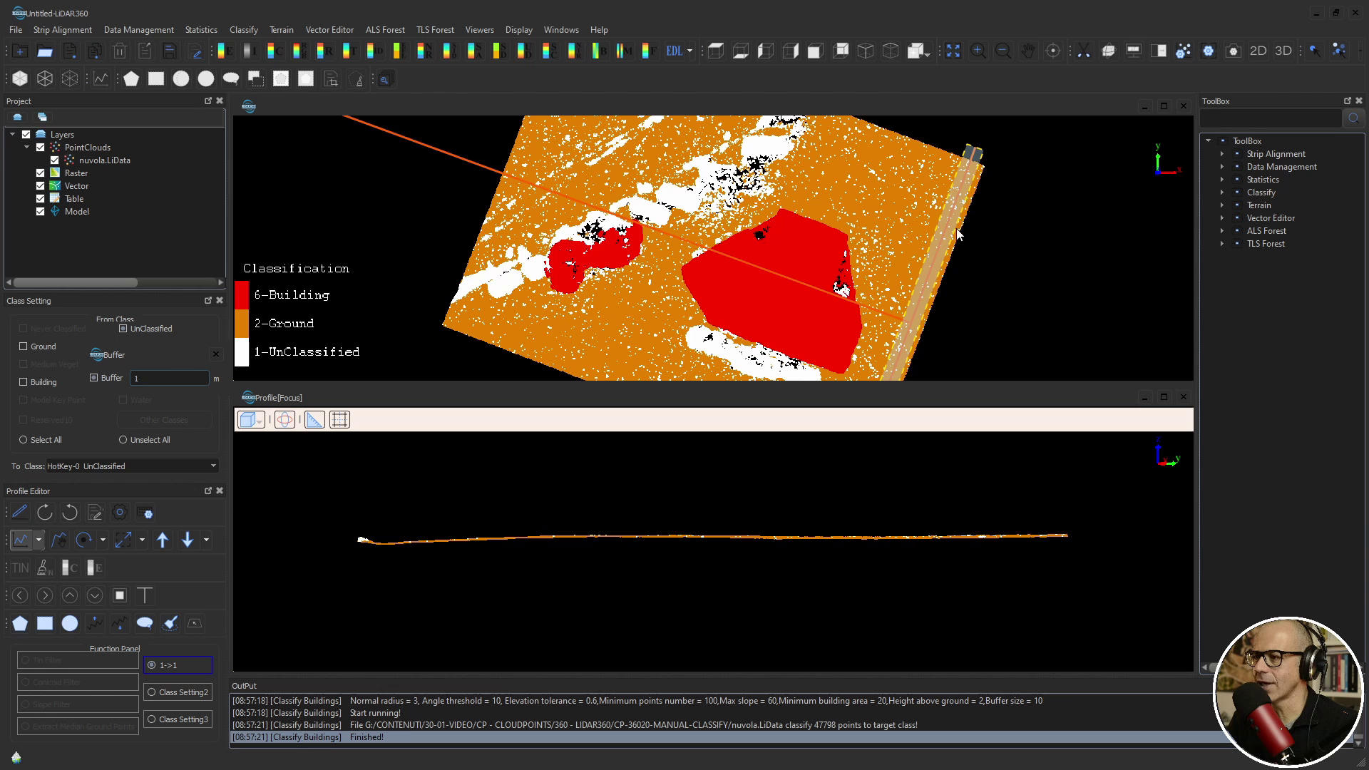
{"action": "scroll", "coordinate": [974, 182], "scroll_direction": "down", "scroll_amount": 2}
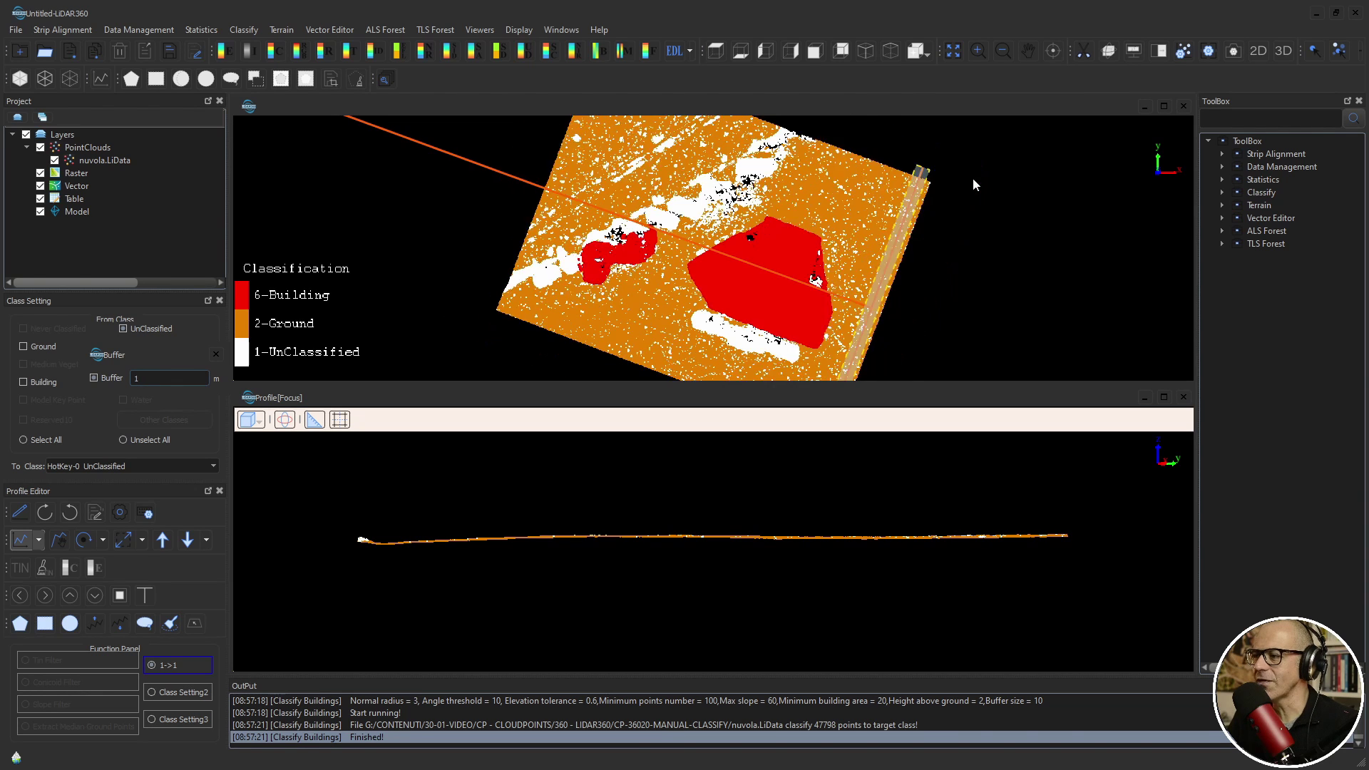
Step: Try section buffer values of 5 m and 2 m to compare the strip widths
{"action": "double_click", "coordinate": [135, 378]}
{"action": "type", "text": "5"}
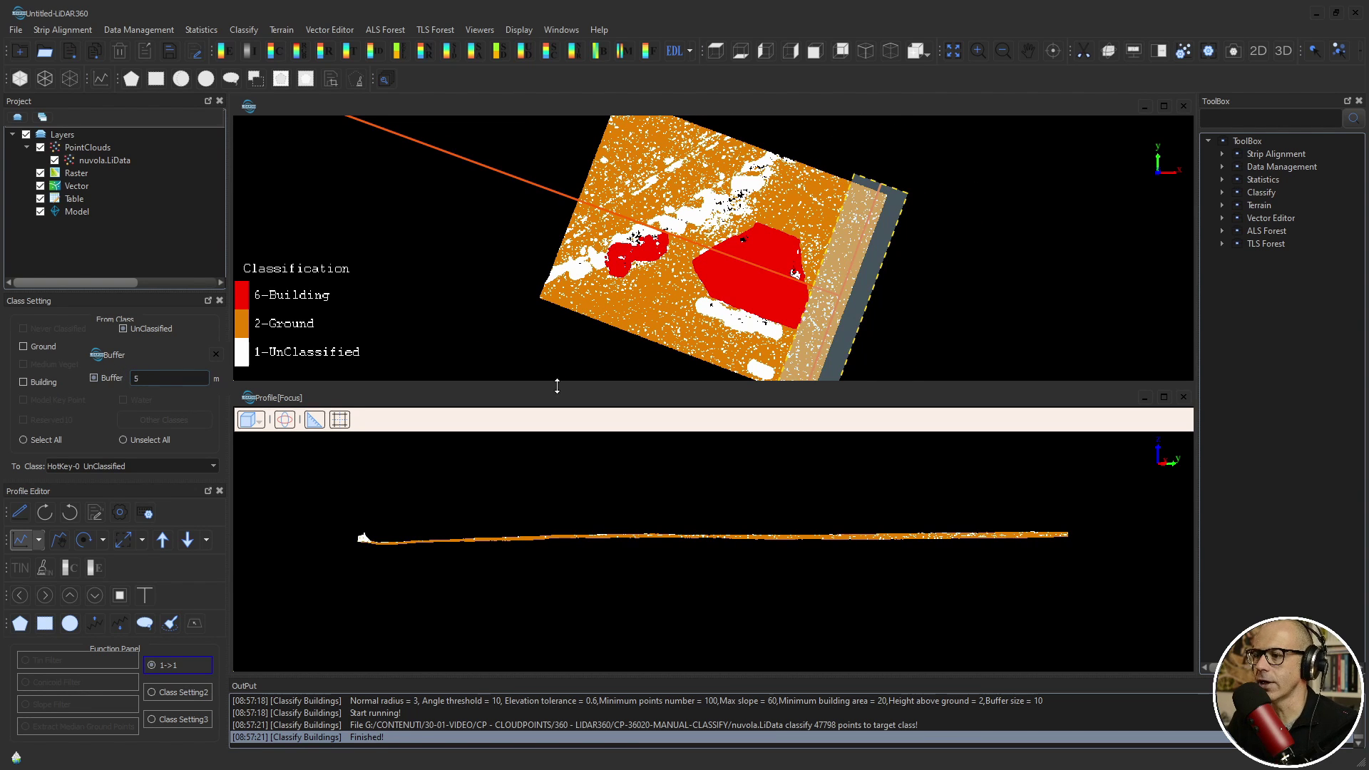
{"action": "scroll", "coordinate": [856, 234], "scroll_direction": "down", "scroll_amount": 2}
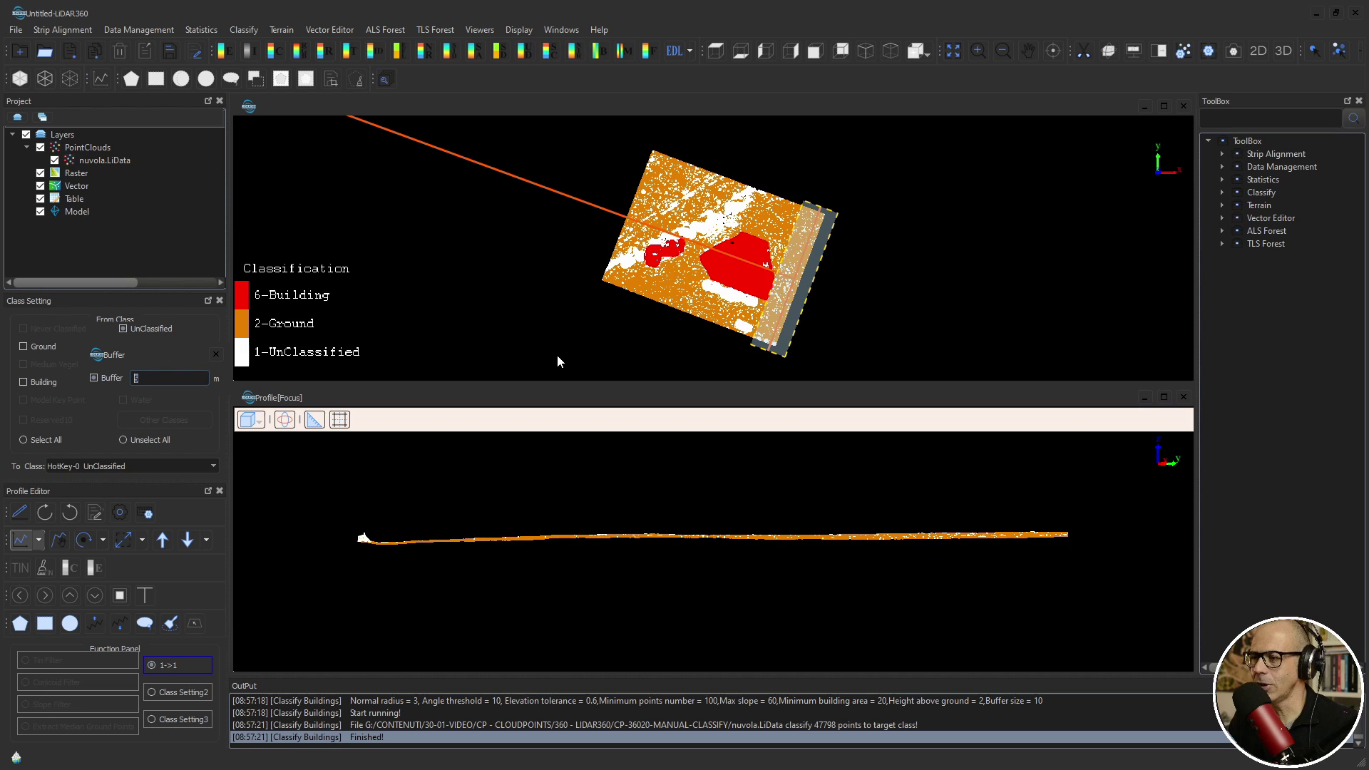
{"action": "type", "text": "2"}
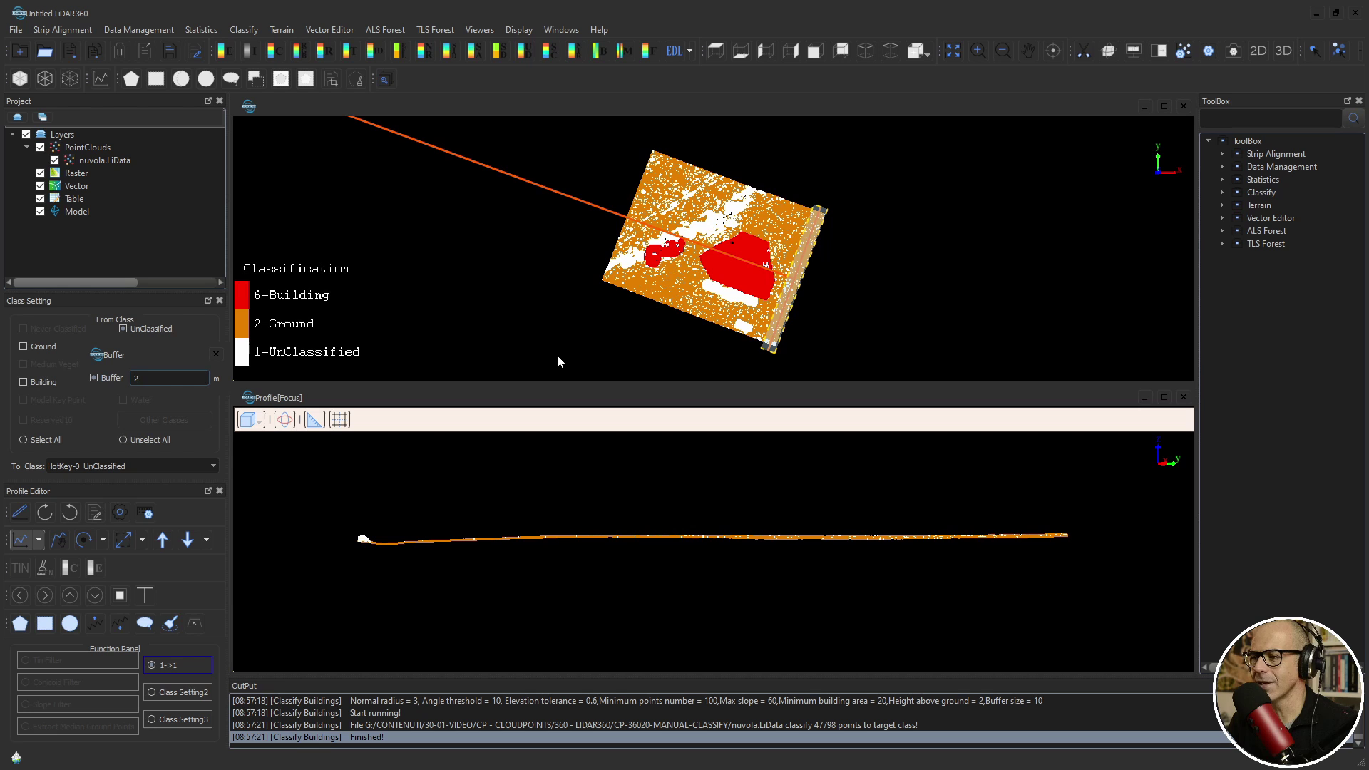
Step: Set the section's buffer to 5 m and check the strip along the cloud's eastern edge
{"action": "double_click", "coordinate": [136, 378]}
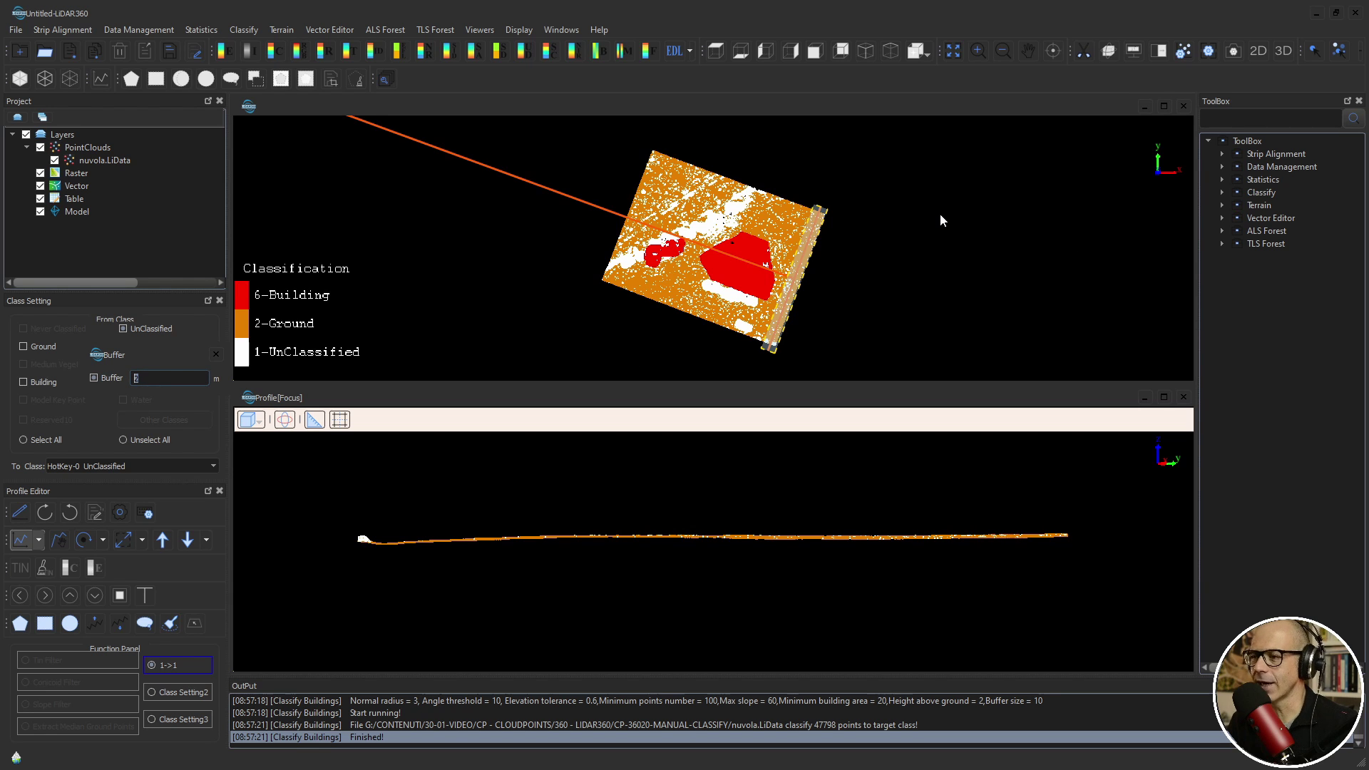
{"action": "type", "text": "5"}
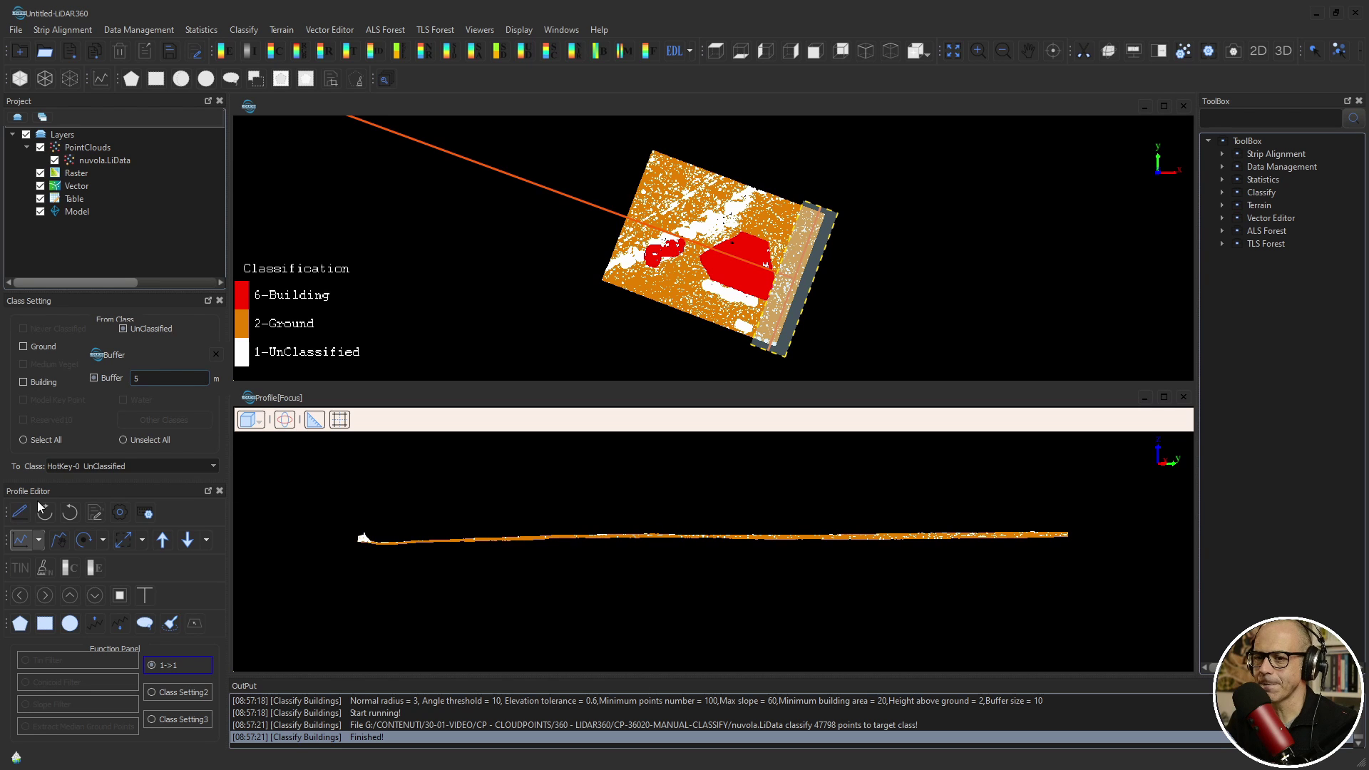
{"action": "left_click", "coordinate": [161, 379]}
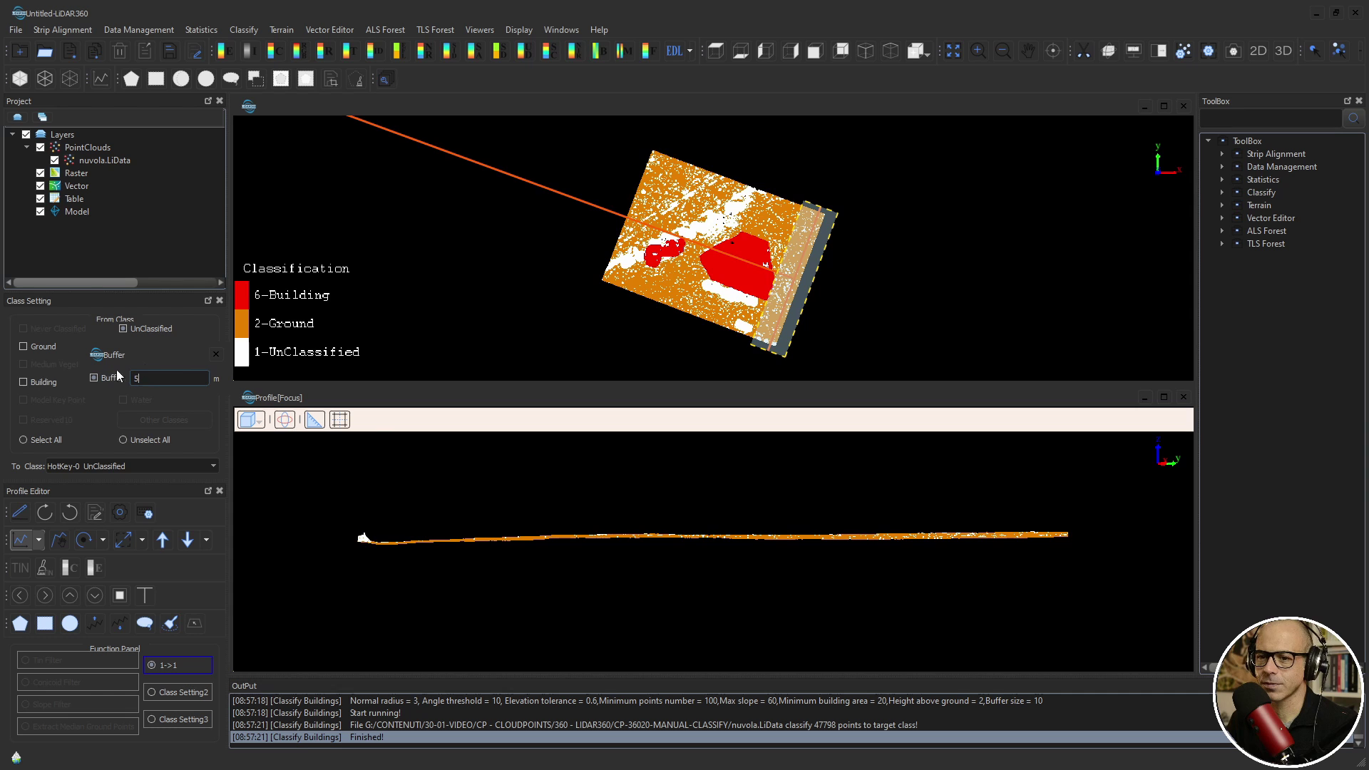
{"action": "scroll", "coordinate": [762, 247], "scroll_direction": "up", "scroll_amount": 3}
{"action": "scroll", "coordinate": [896, 284], "scroll_direction": "down", "scroll_amount": 3}
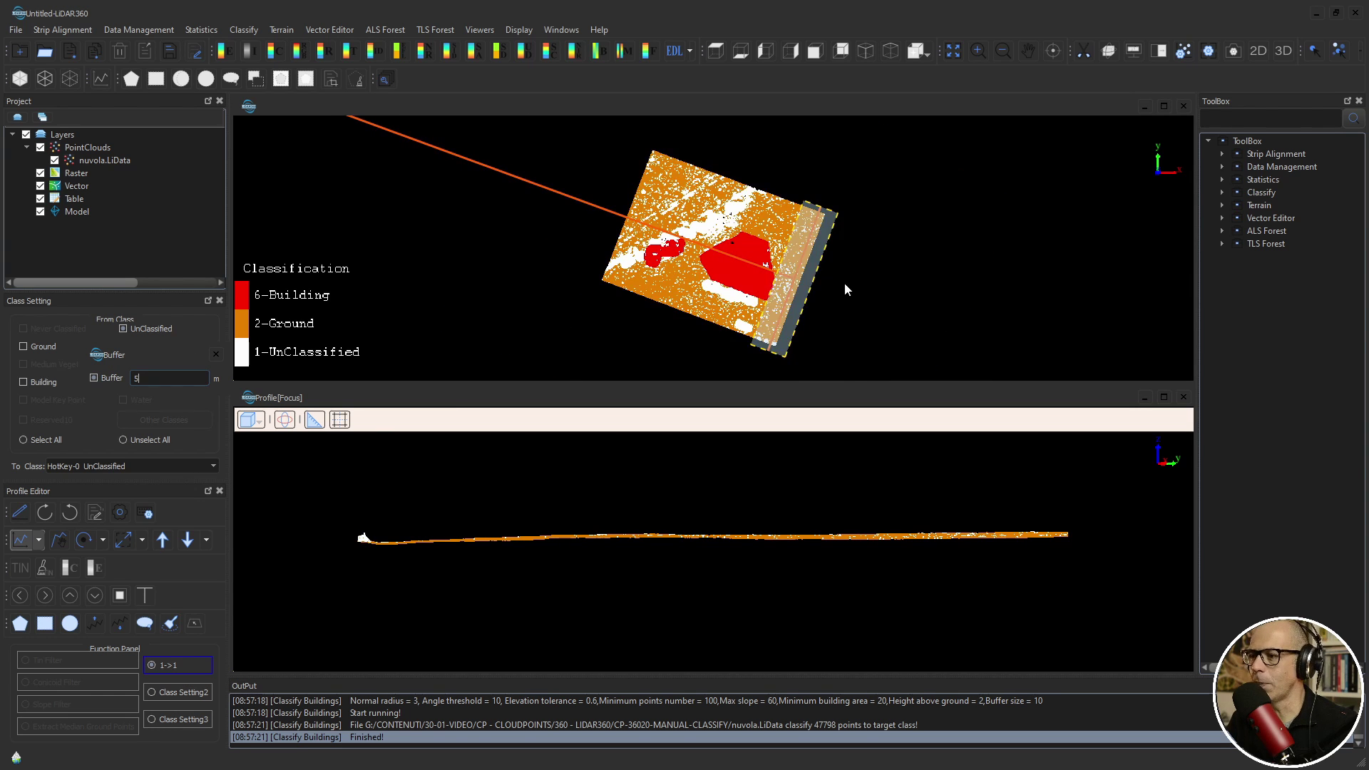
{"action": "scroll", "coordinate": [884, 290], "scroll_direction": "up", "scroll_amount": 2}
{"action": "scroll", "coordinate": [885, 290], "scroll_direction": "down", "scroll_amount": 2}
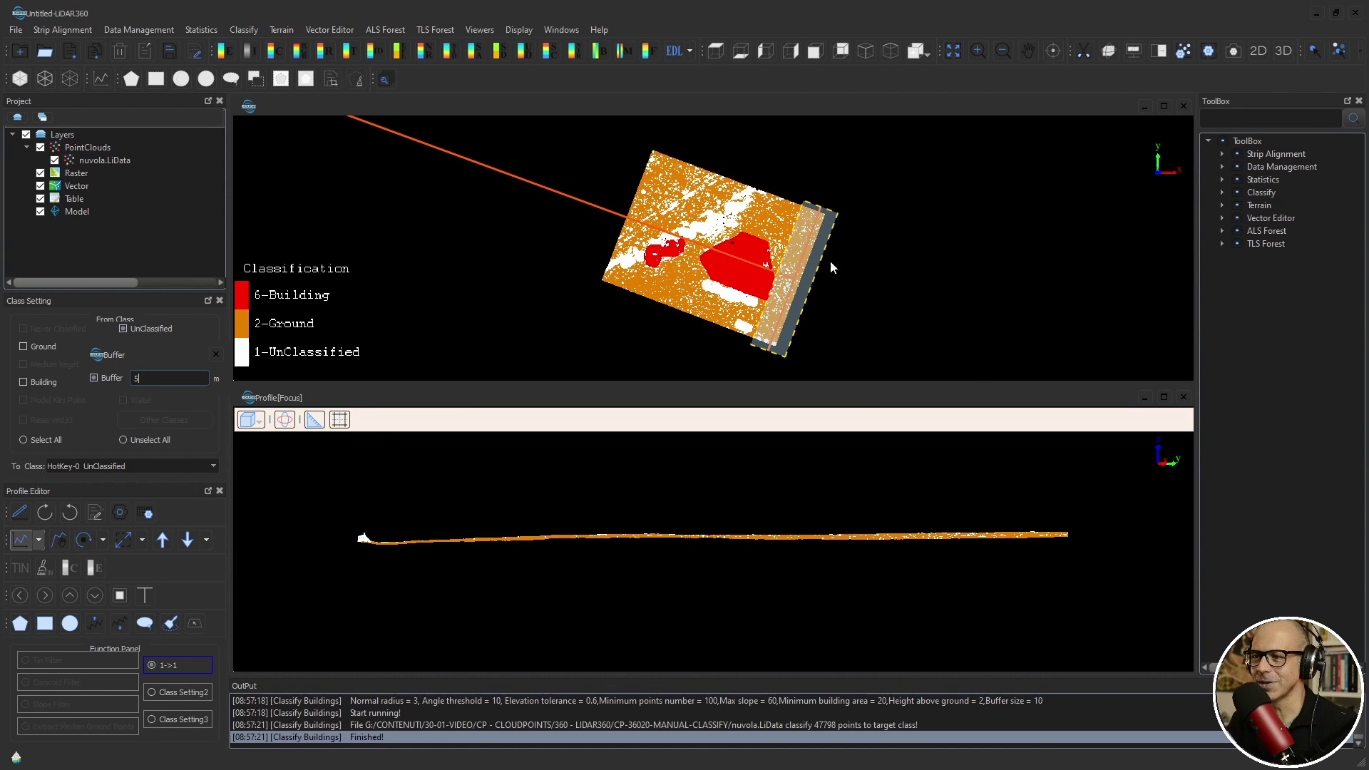
Step: Shift the section onto the eastern part of the building, back to the cloud's edge, and onto the building again
{"action": "left_click", "coordinate": [163, 540]}
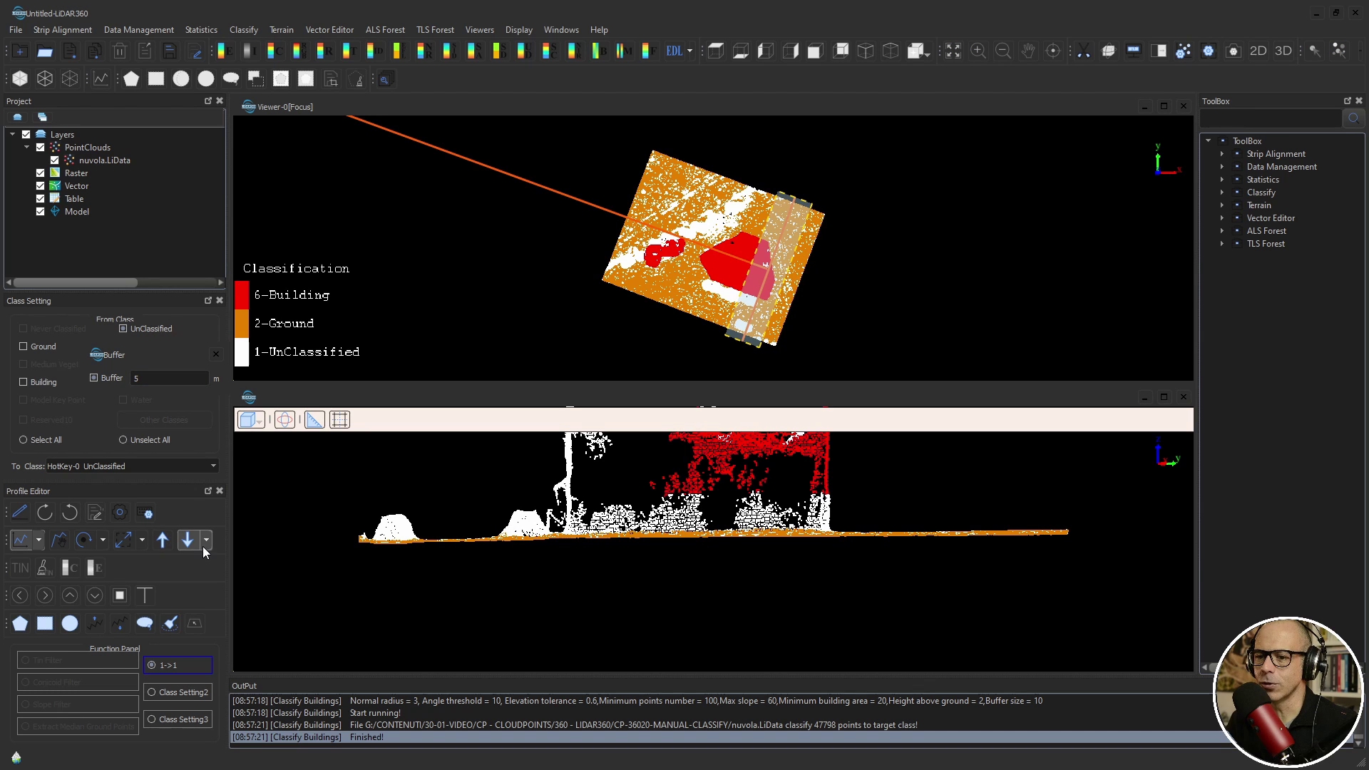
{"action": "left_click", "coordinate": [188, 542]}
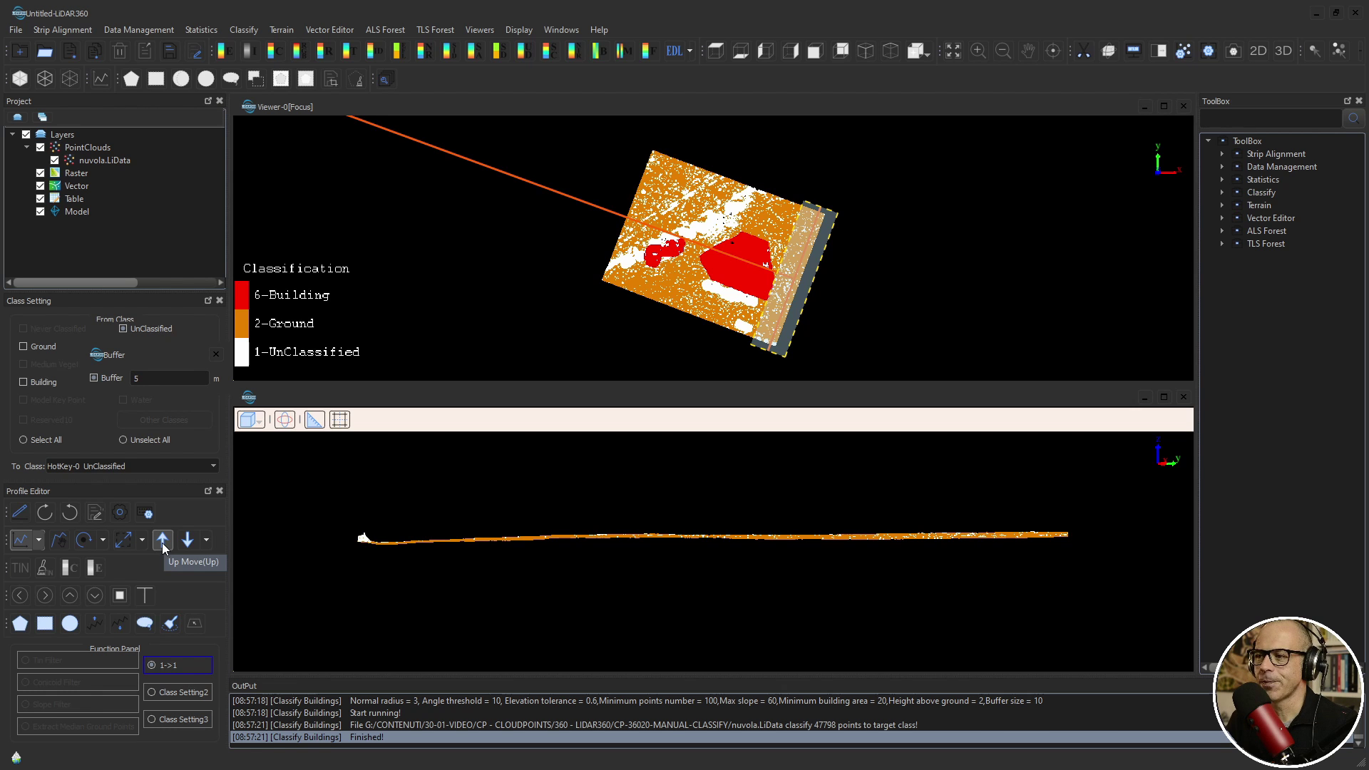
{"action": "left_click", "coordinate": [185, 540]}
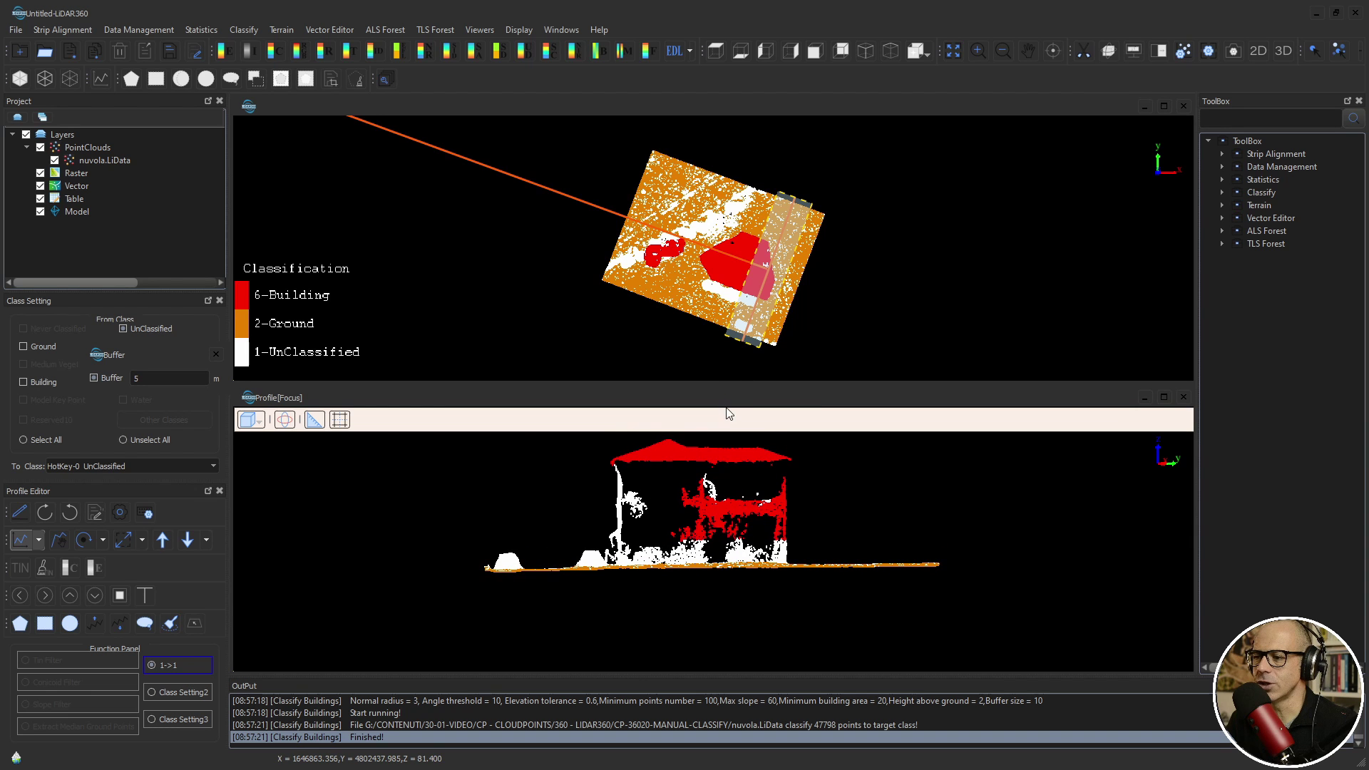
Step: Shrink the main cloud viewer and enlarge the profile viewer upward into the freed space
{"action": "left_click_drag", "start_coordinate": [734, 383], "coordinate": [747, 311]}
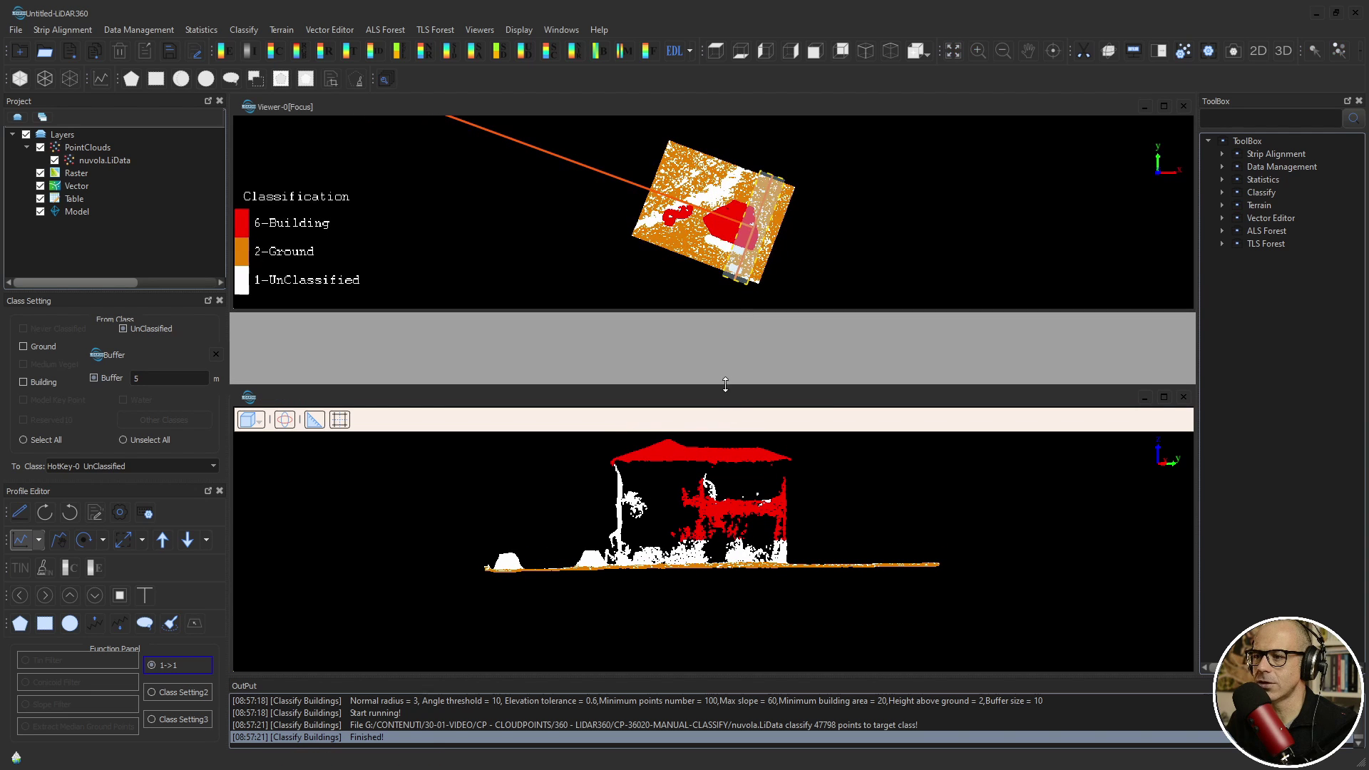
{"action": "left_click_drag", "start_coordinate": [726, 386], "coordinate": [737, 315]}
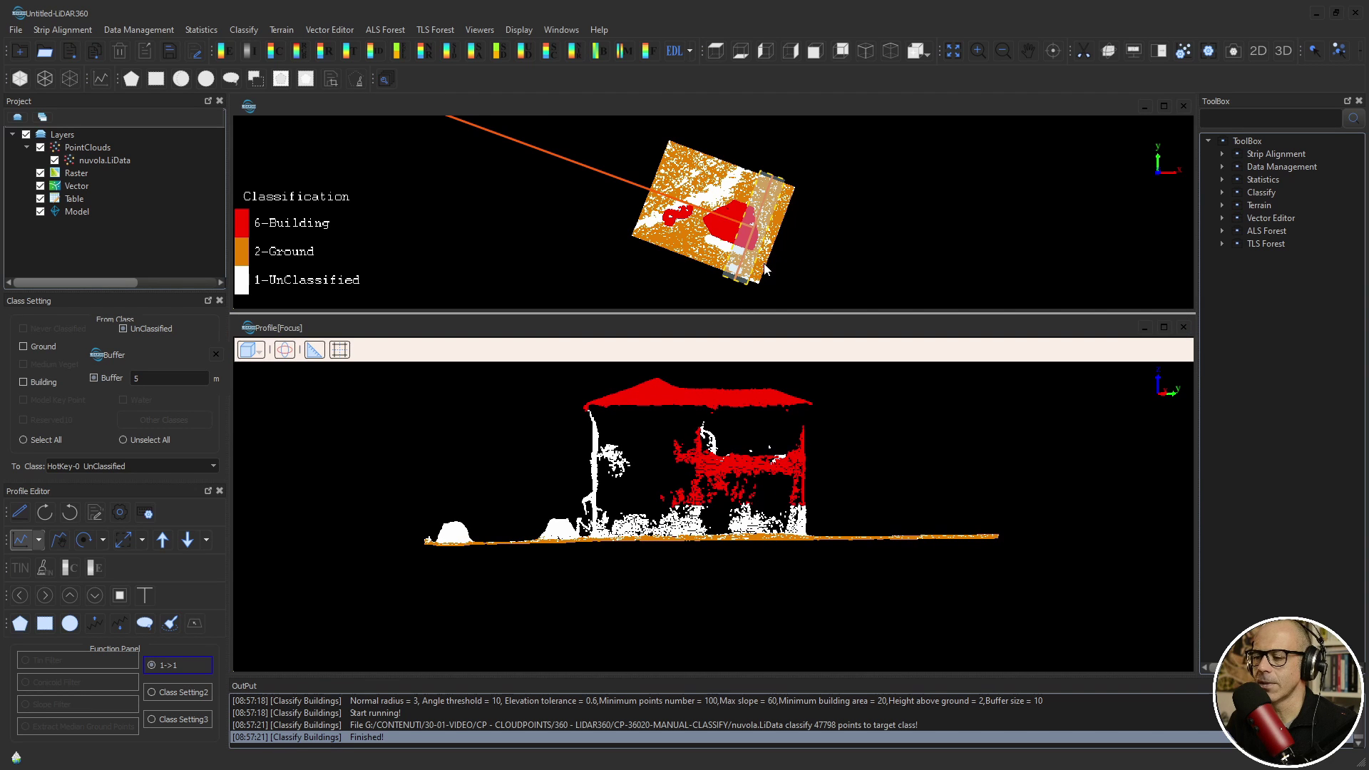
{"action": "scroll", "coordinate": [669, 218], "scroll_direction": "up", "scroll_amount": 1}
{"action": "left_click", "coordinate": [636, 562]}
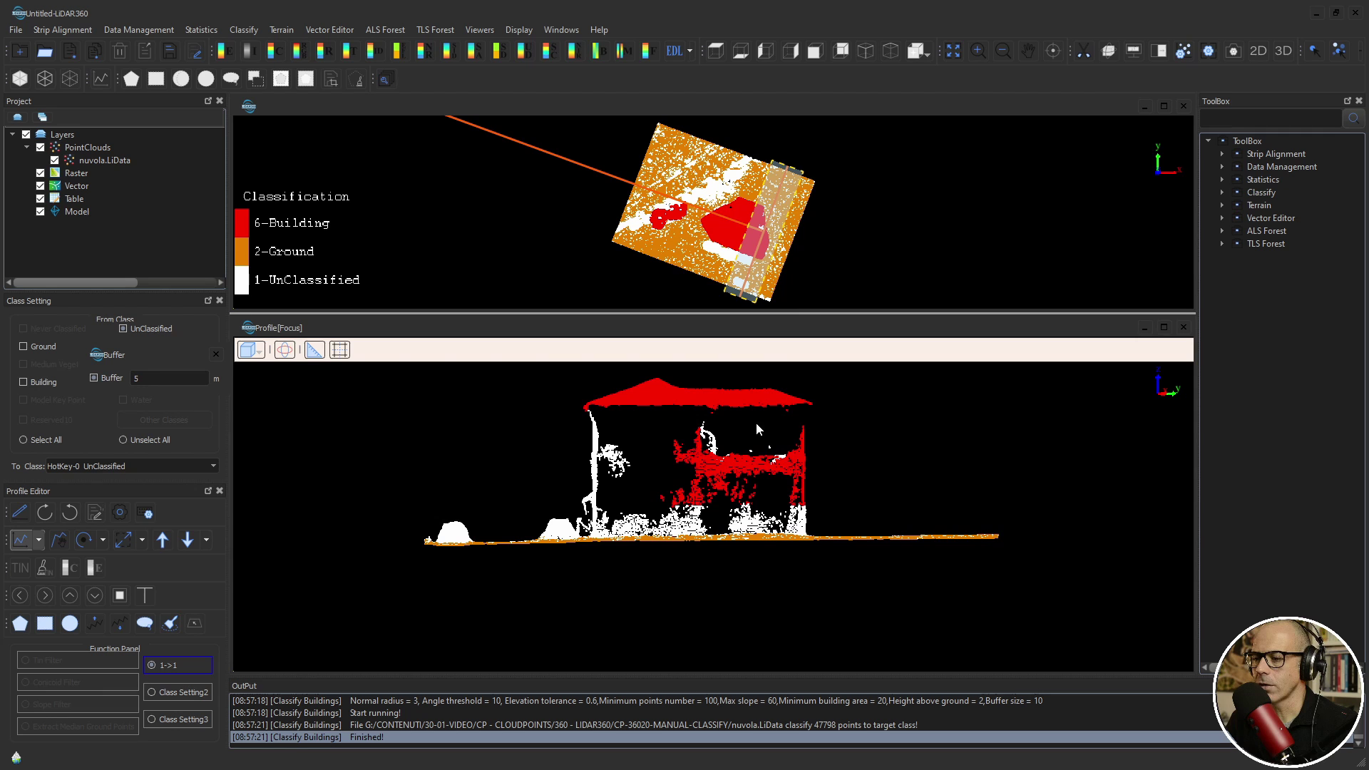
Step: Advance the section strip by strip across the building and tree to the cloud's western edge, examining each profile
{"action": "left_click", "coordinate": [163, 540]}
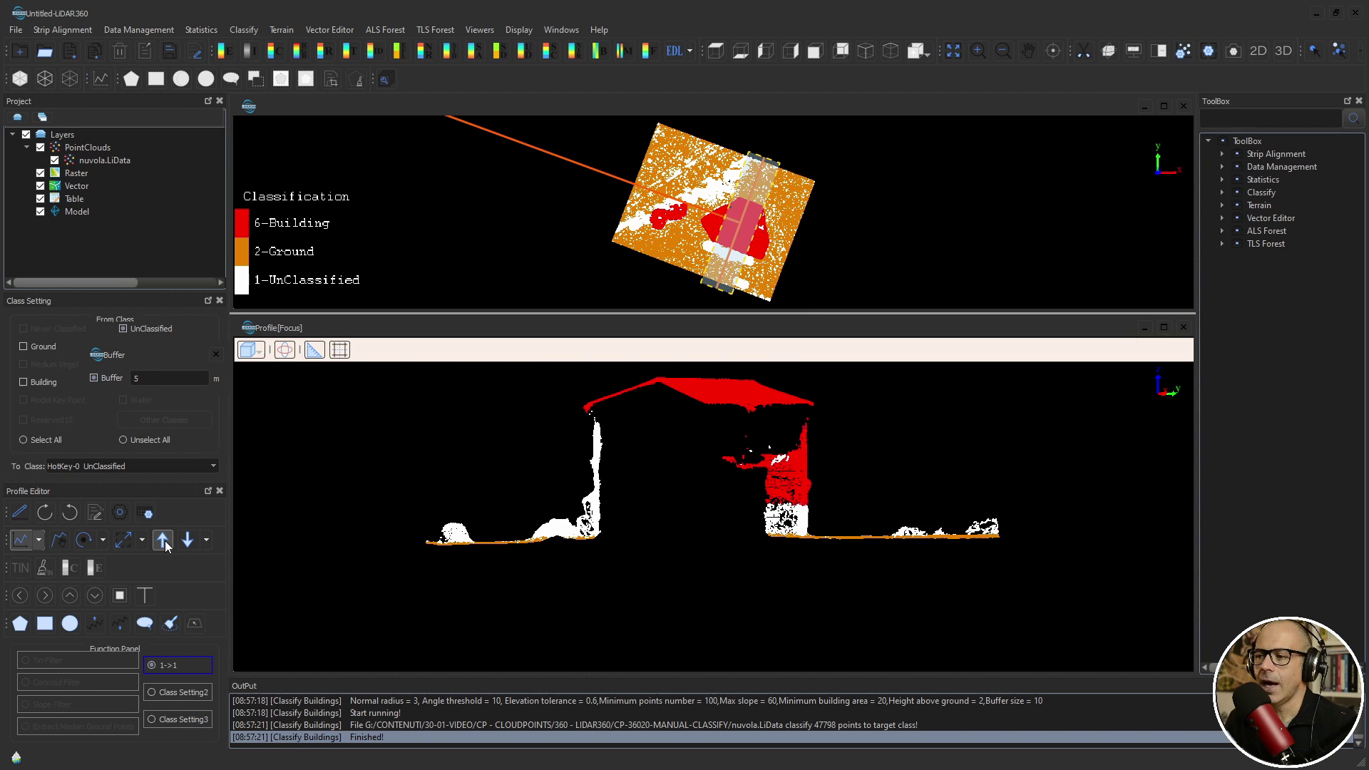
{"action": "left_click", "coordinate": [165, 540]}
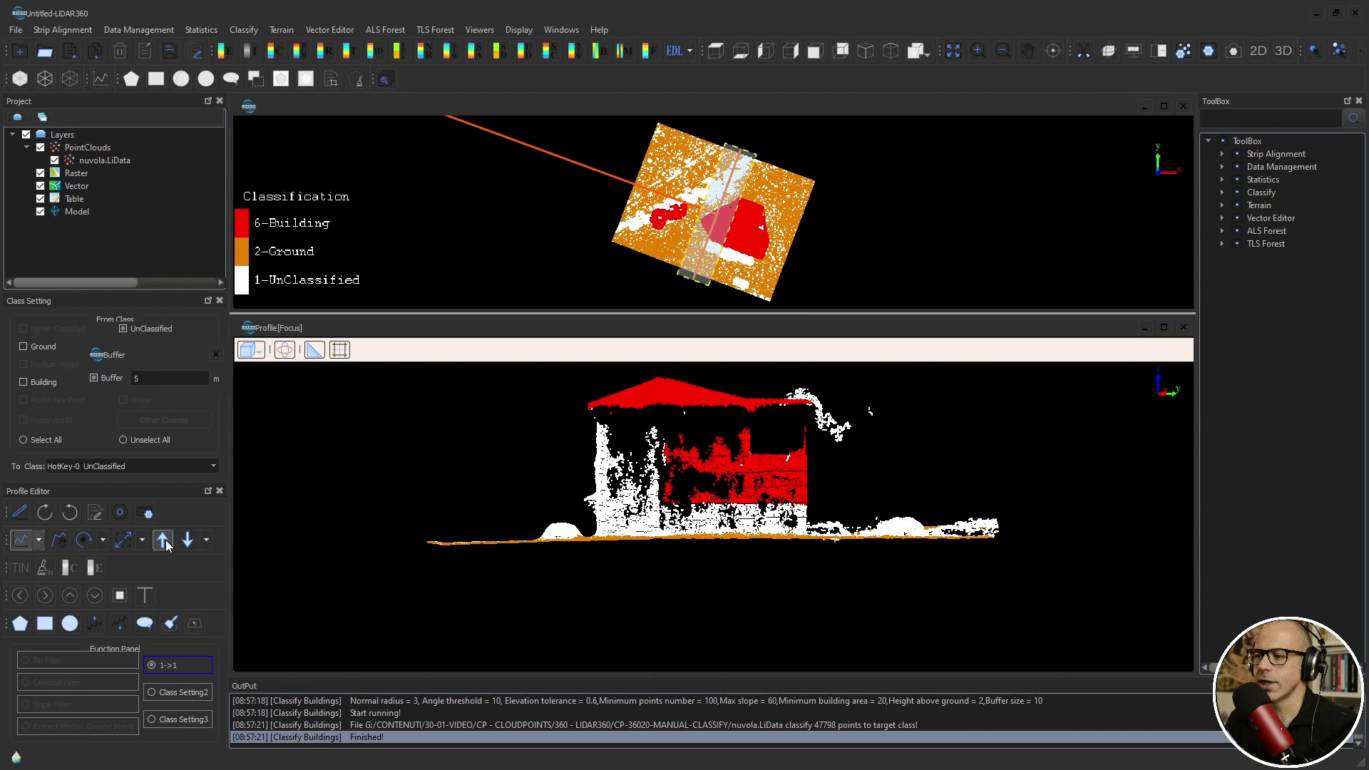
{"action": "left_click", "coordinate": [165, 541]}
{"action": "left_click", "coordinate": [166, 541]}
{"action": "left_click", "coordinate": [165, 540]}
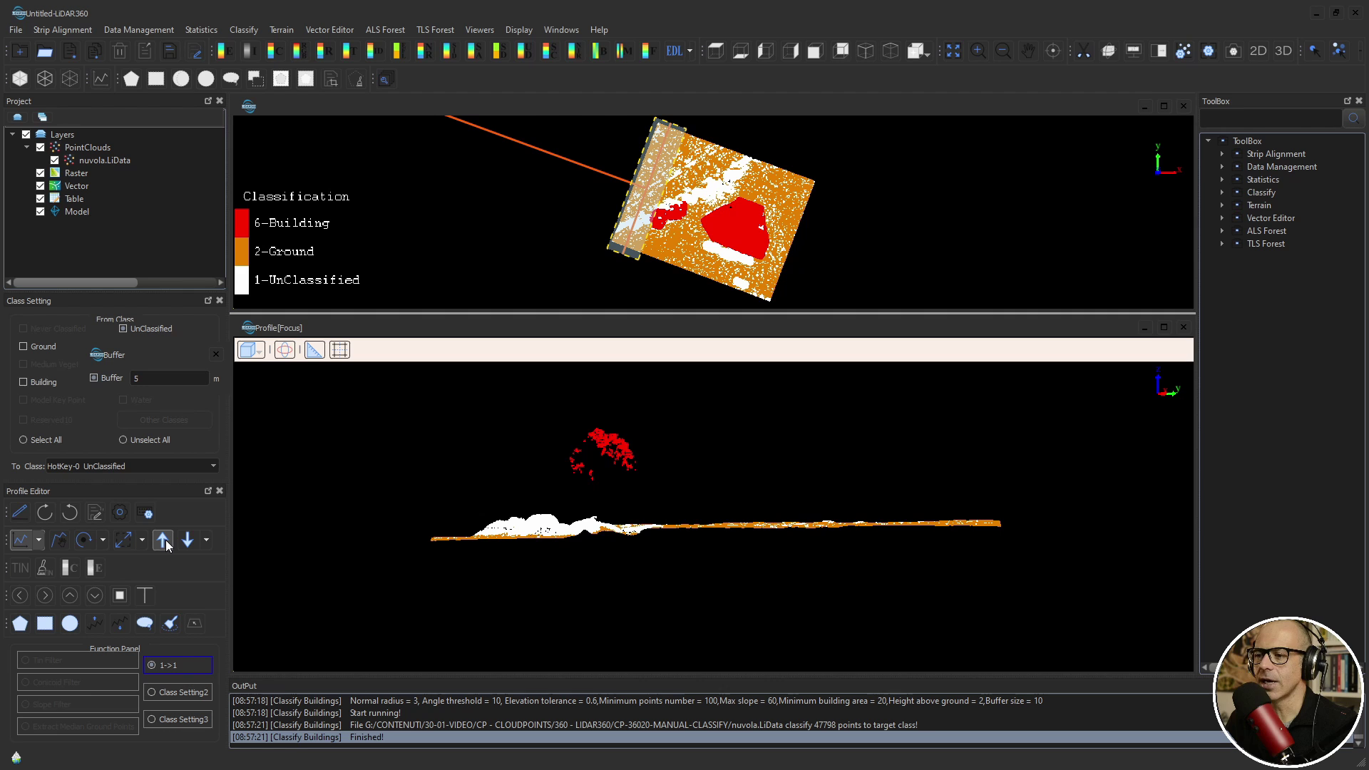
Step: Move the section strip by strip back to the cloud's eastern edge, examining the profiles on the way
{"action": "left_click", "coordinate": [187, 542]}
{"action": "left_click", "coordinate": [187, 542]}
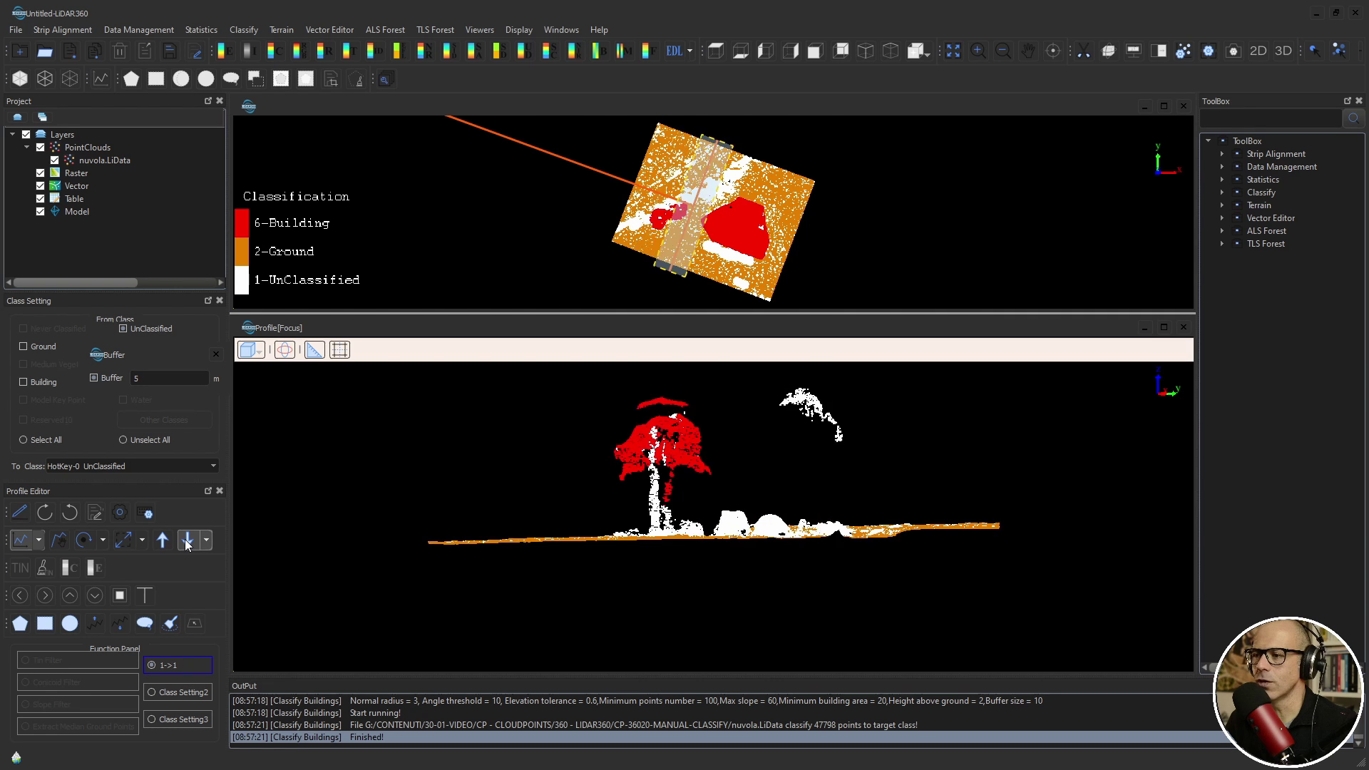
{"action": "left_click", "coordinate": [186, 542]}
{"action": "left_click", "coordinate": [187, 542]}
{"action": "left_click", "coordinate": [187, 542]}
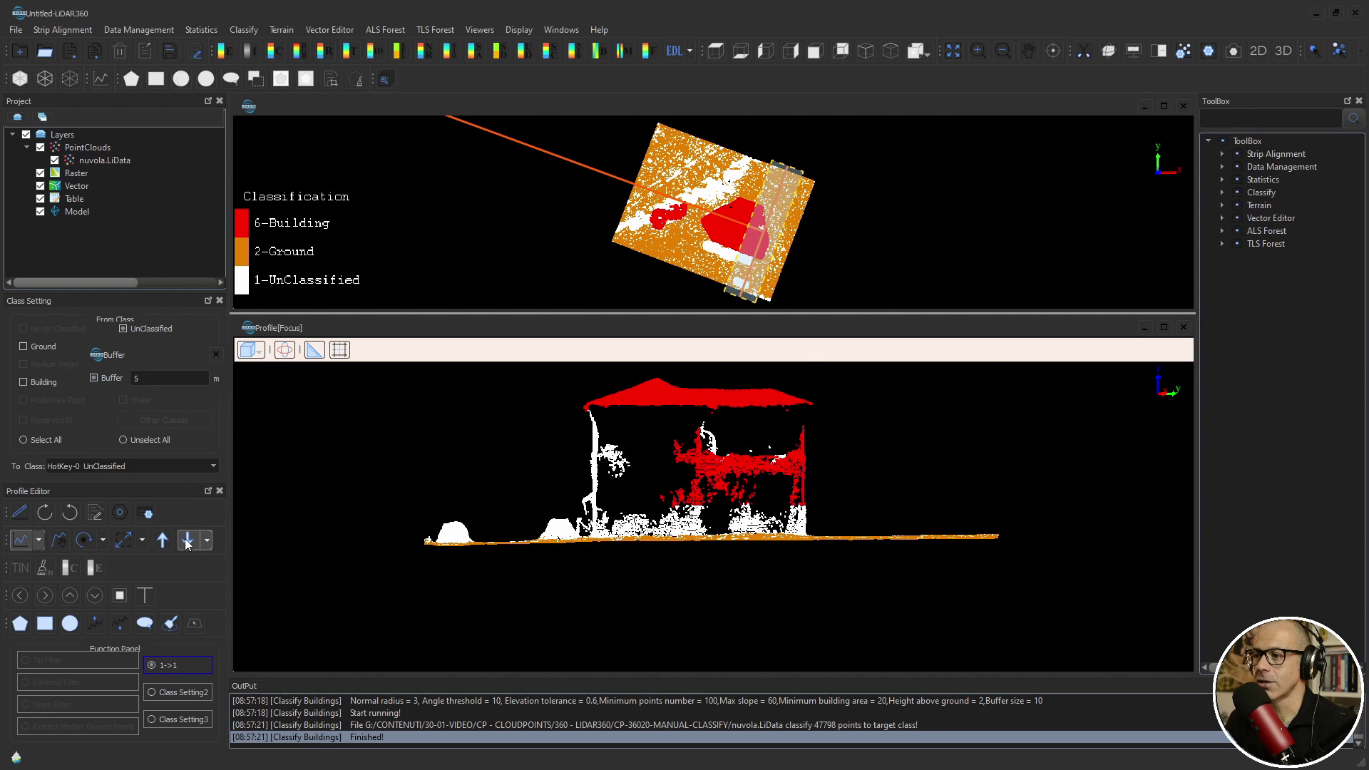
{"action": "left_click", "coordinate": [187, 542]}
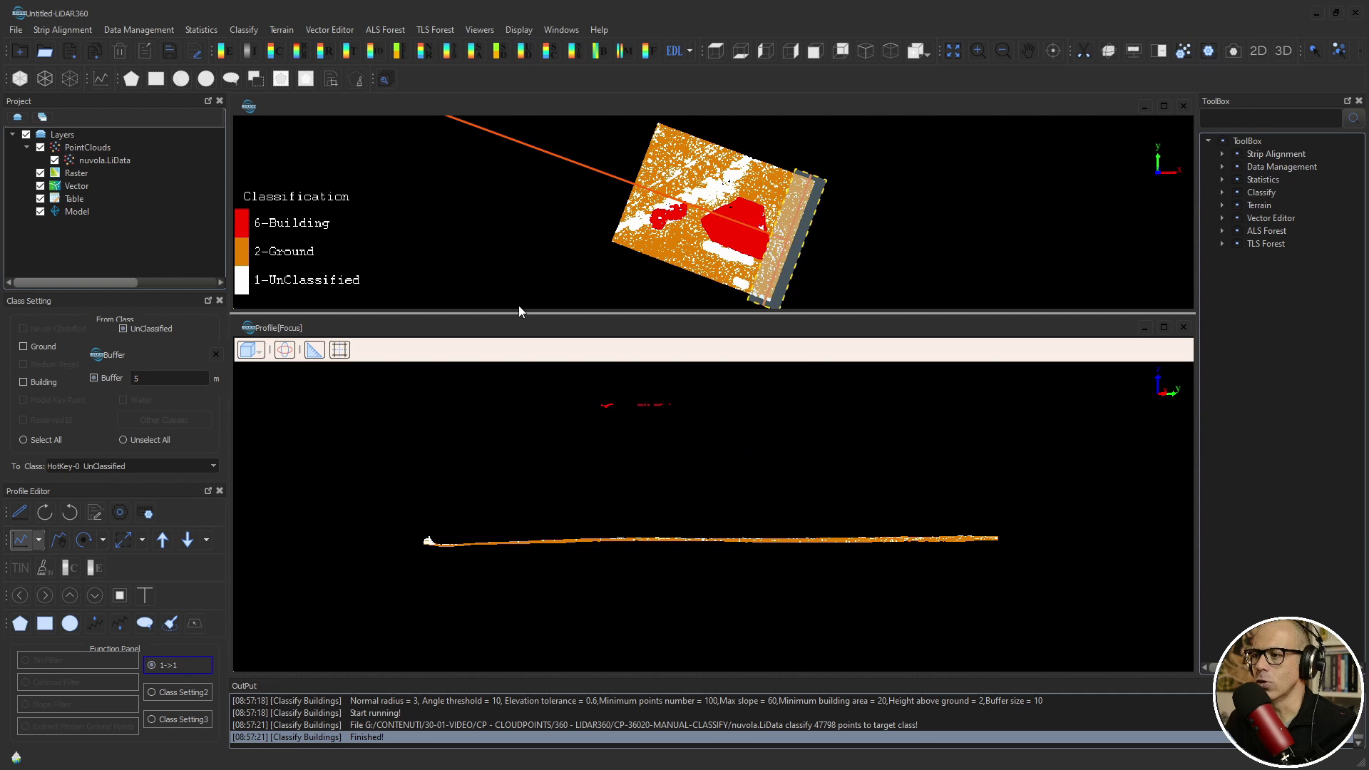
{"action": "left_click", "coordinate": [189, 540]}
Step: Advance the section from the cloud's eastern edge to the western part of the building
{"action": "left_click", "coordinate": [166, 540]}
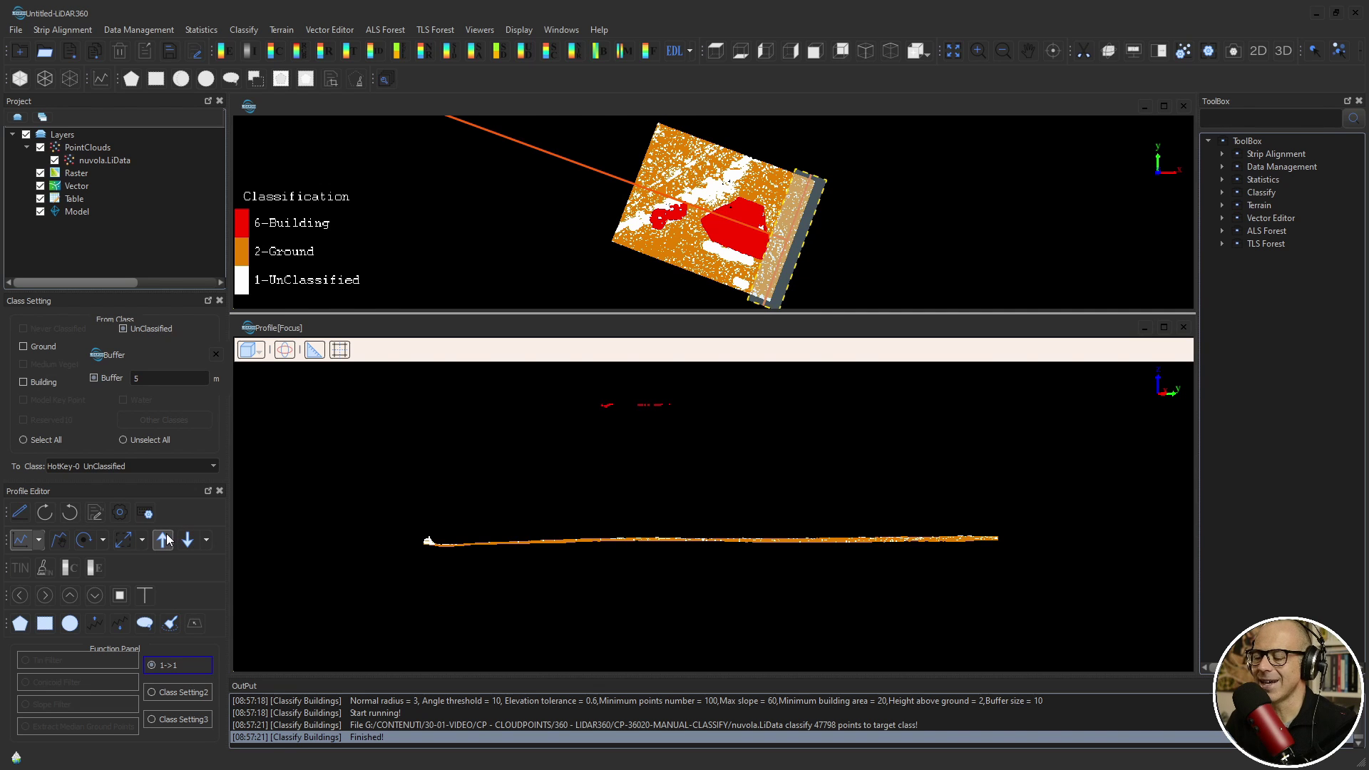
{"action": "left_click", "coordinate": [165, 540]}
{"action": "left_click", "coordinate": [166, 540]}
{"action": "left_click", "coordinate": [165, 540]}
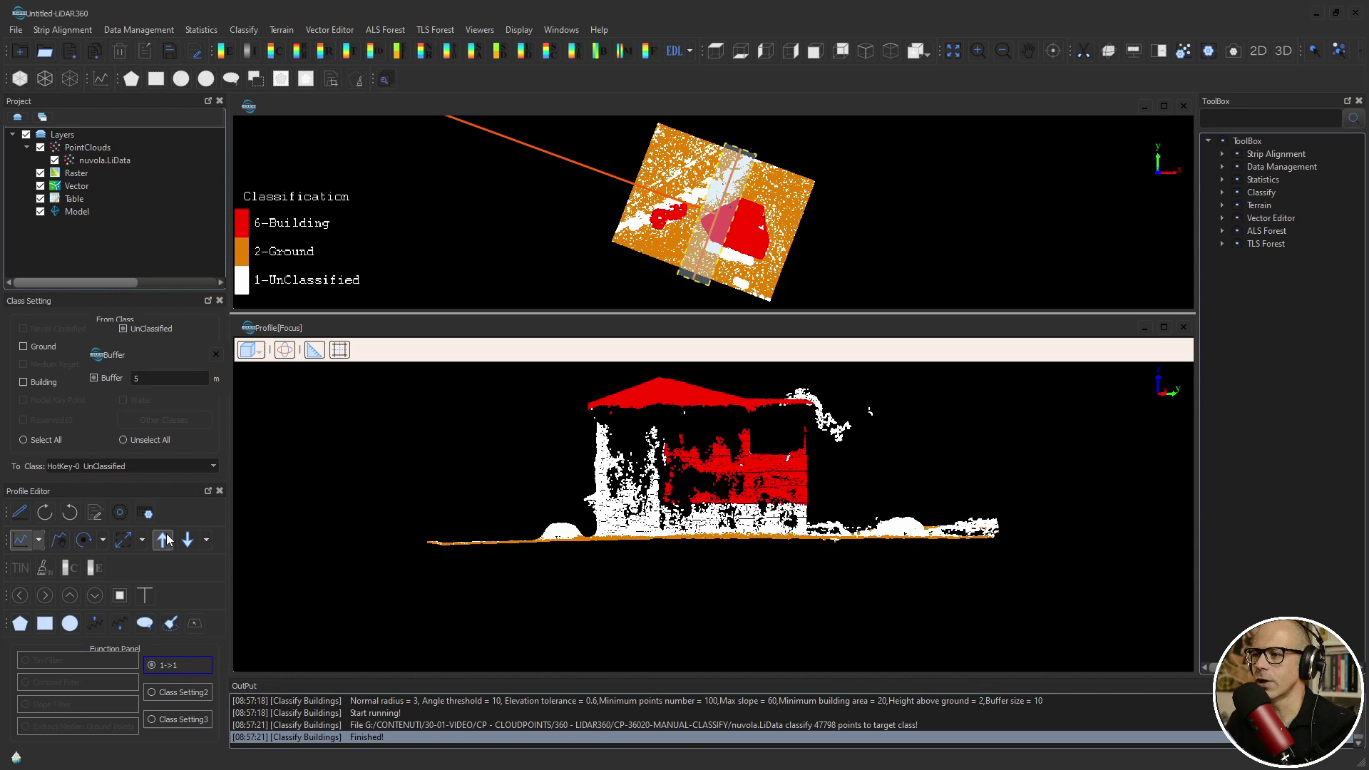
Step: Advance the section strip by strip from the building across the tree to the cloud's western edge, examining each profile
{"action": "left_click", "coordinate": [165, 540]}
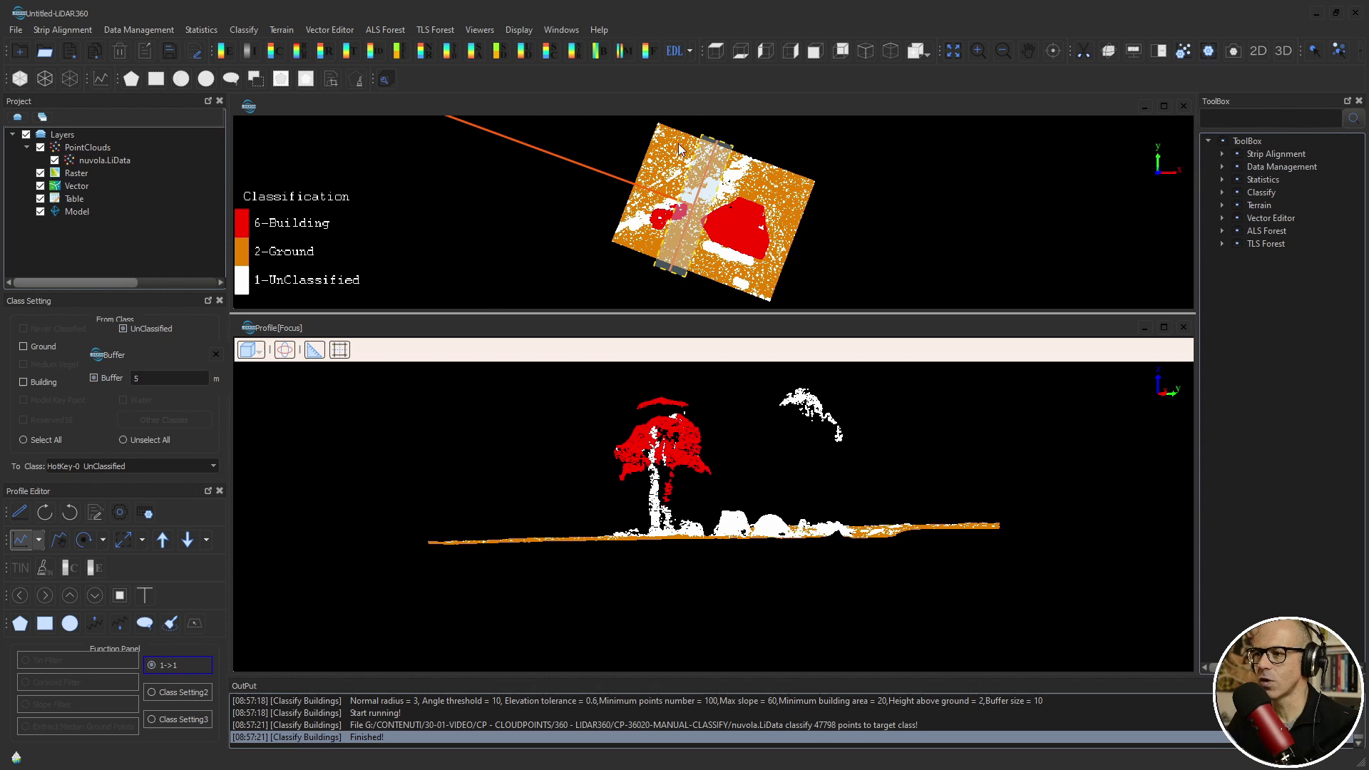
{"action": "left_click", "coordinate": [163, 541]}
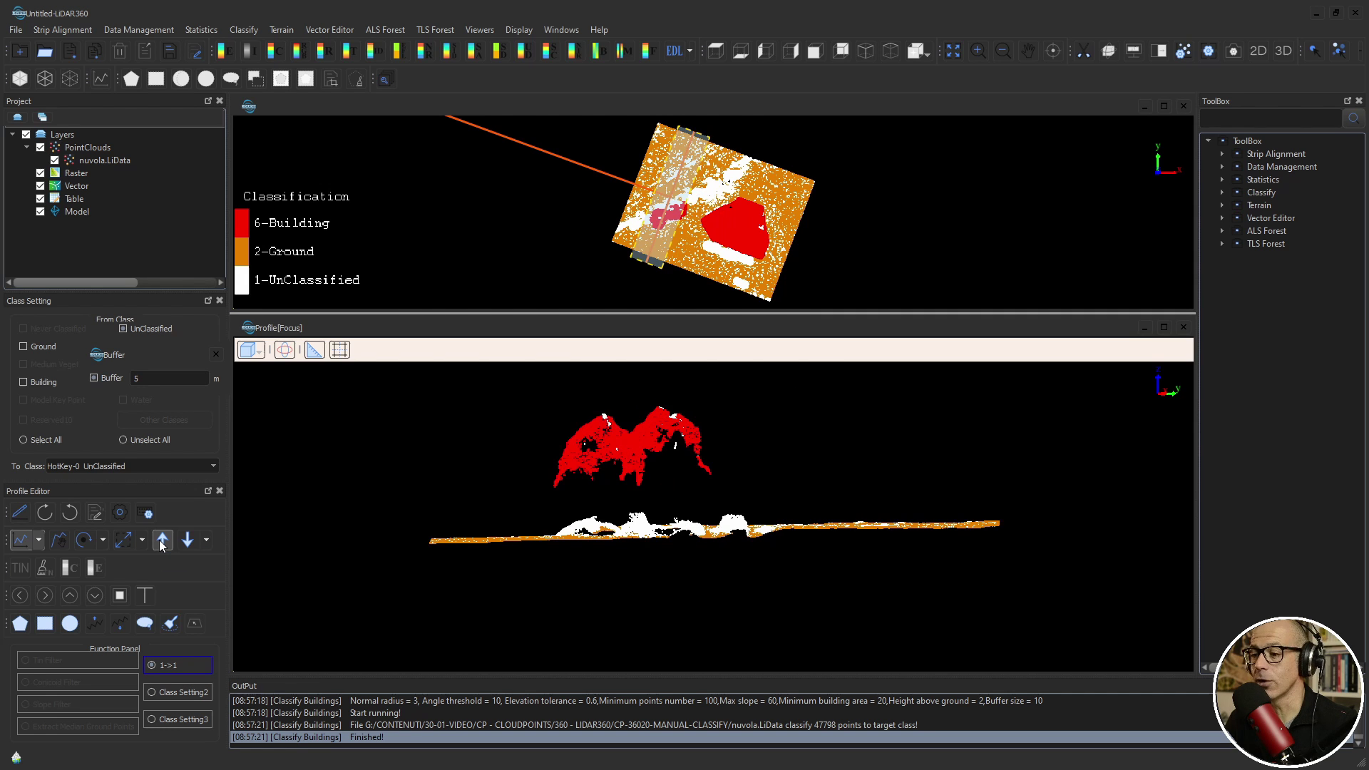
{"action": "left_click", "coordinate": [163, 541]}
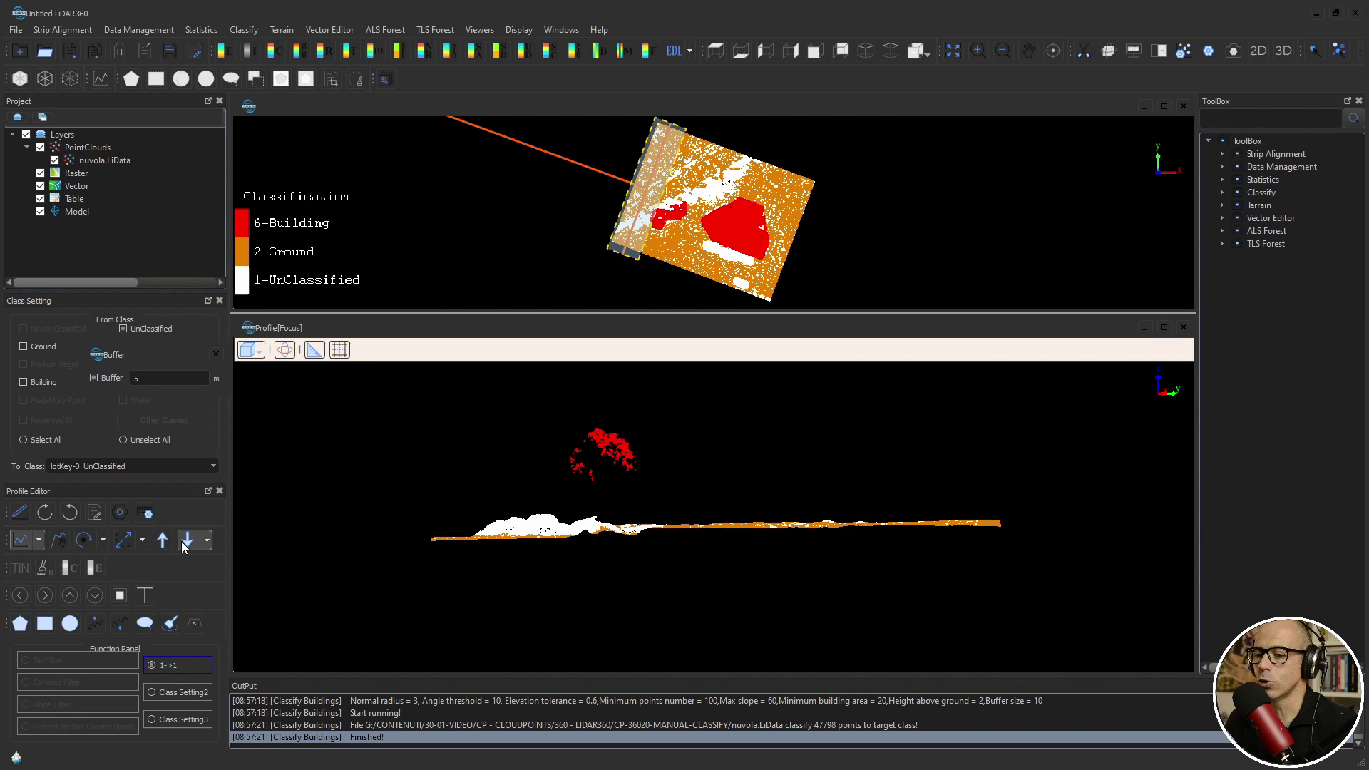
Step: Return the section to the cloud's eastern edge and examine the ground line and roof-edge points in its profile
{"action": "left_click", "coordinate": [186, 541]}
{"action": "left_click", "coordinate": [186, 540]}
{"action": "left_click", "coordinate": [187, 540]}
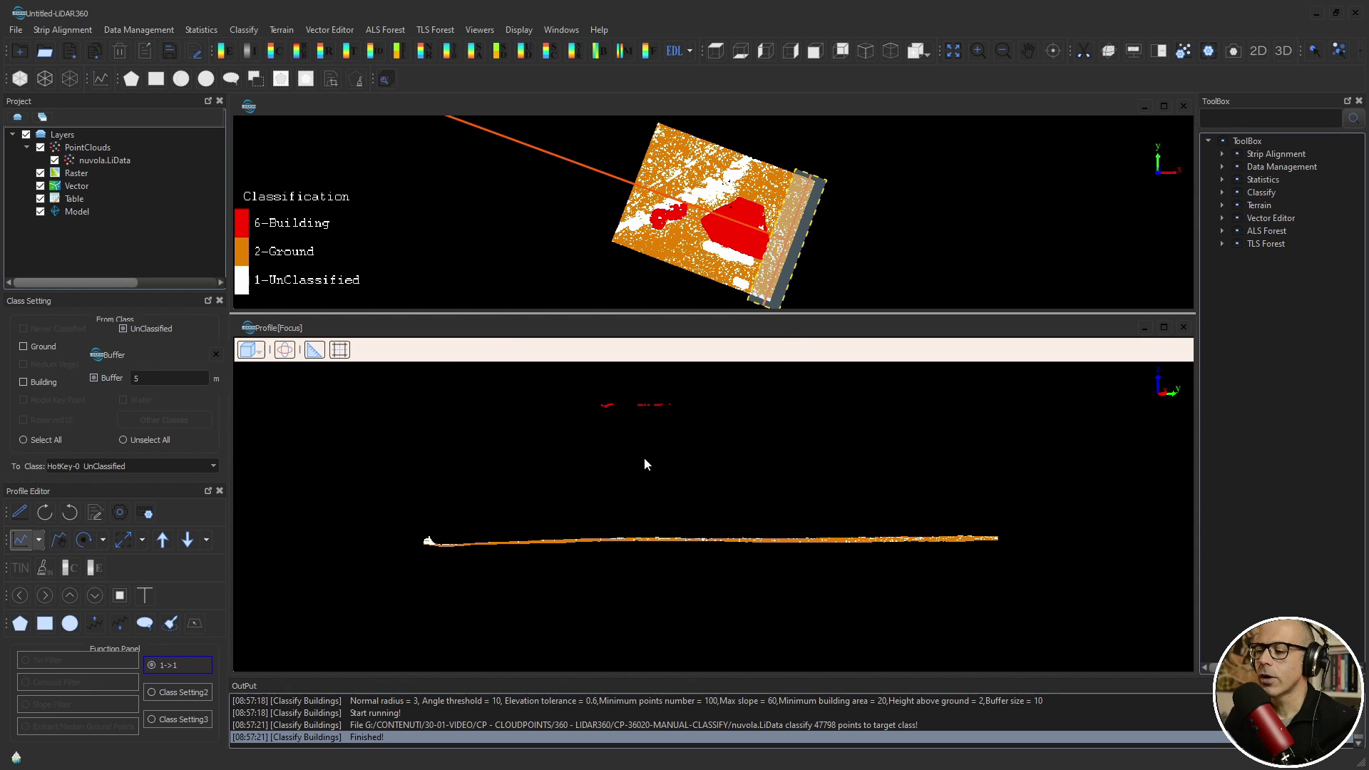
{"action": "scroll", "coordinate": [687, 444], "scroll_direction": "up", "scroll_amount": 1}
{"action": "scroll", "coordinate": [687, 443], "scroll_direction": "down", "scroll_amount": 1}
{"action": "middle_click_drag", "start_coordinate": [709, 446], "coordinate": [704, 460]}
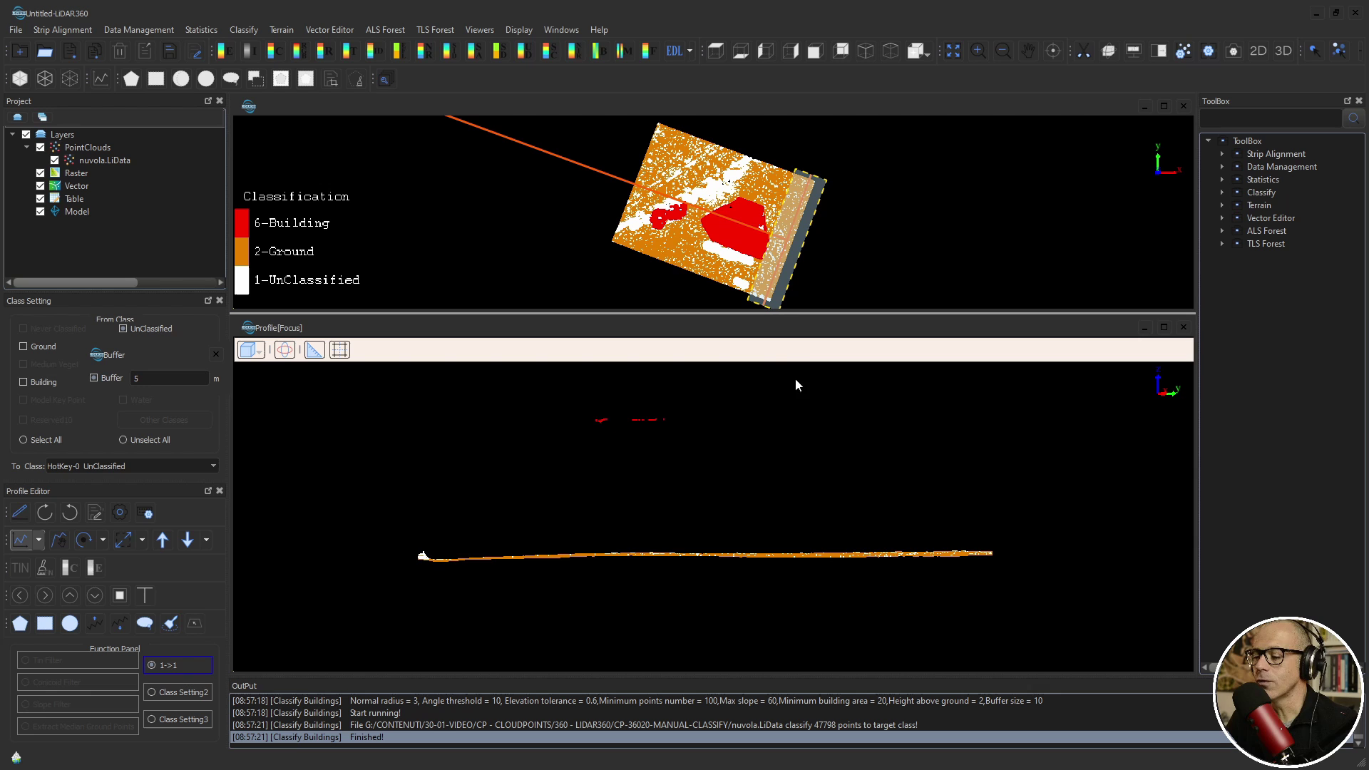
{"action": "scroll", "coordinate": [480, 559], "scroll_direction": "up", "scroll_amount": 2}
{"action": "middle_click_drag", "start_coordinate": [480, 559], "coordinate": [569, 574]}
{"action": "middle_click_drag", "start_coordinate": [458, 572], "coordinate": [441, 612]}
{"action": "left_click_drag", "start_coordinate": [441, 612], "coordinate": [631, 413]}
{"action": "middle_click_drag", "start_coordinate": [630, 412], "coordinate": [647, 441]}
{"action": "scroll", "coordinate": [649, 439], "scroll_direction": "up", "scroll_amount": 1}
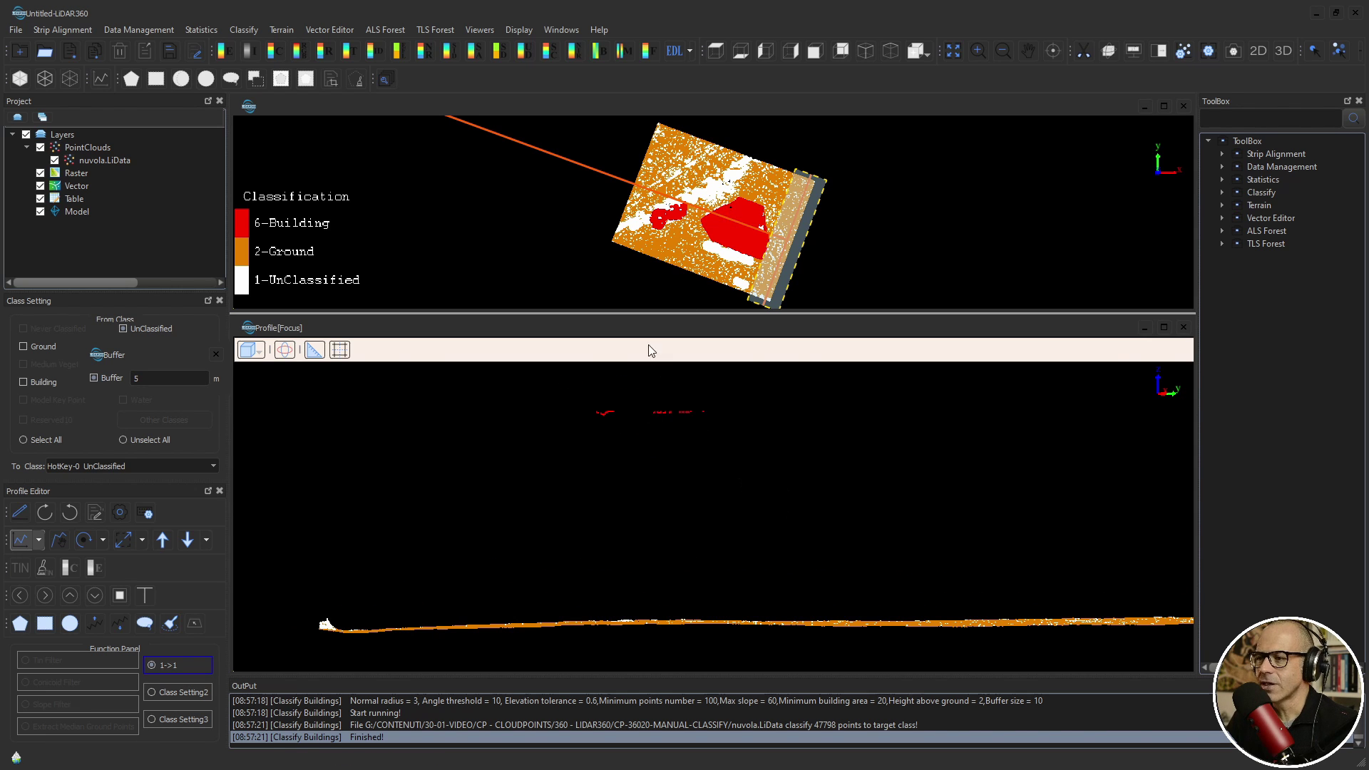
Step: Hide the UnClassified points in the classification display to check the profile without them, and show all classes again
{"action": "left_click", "coordinate": [272, 50]}
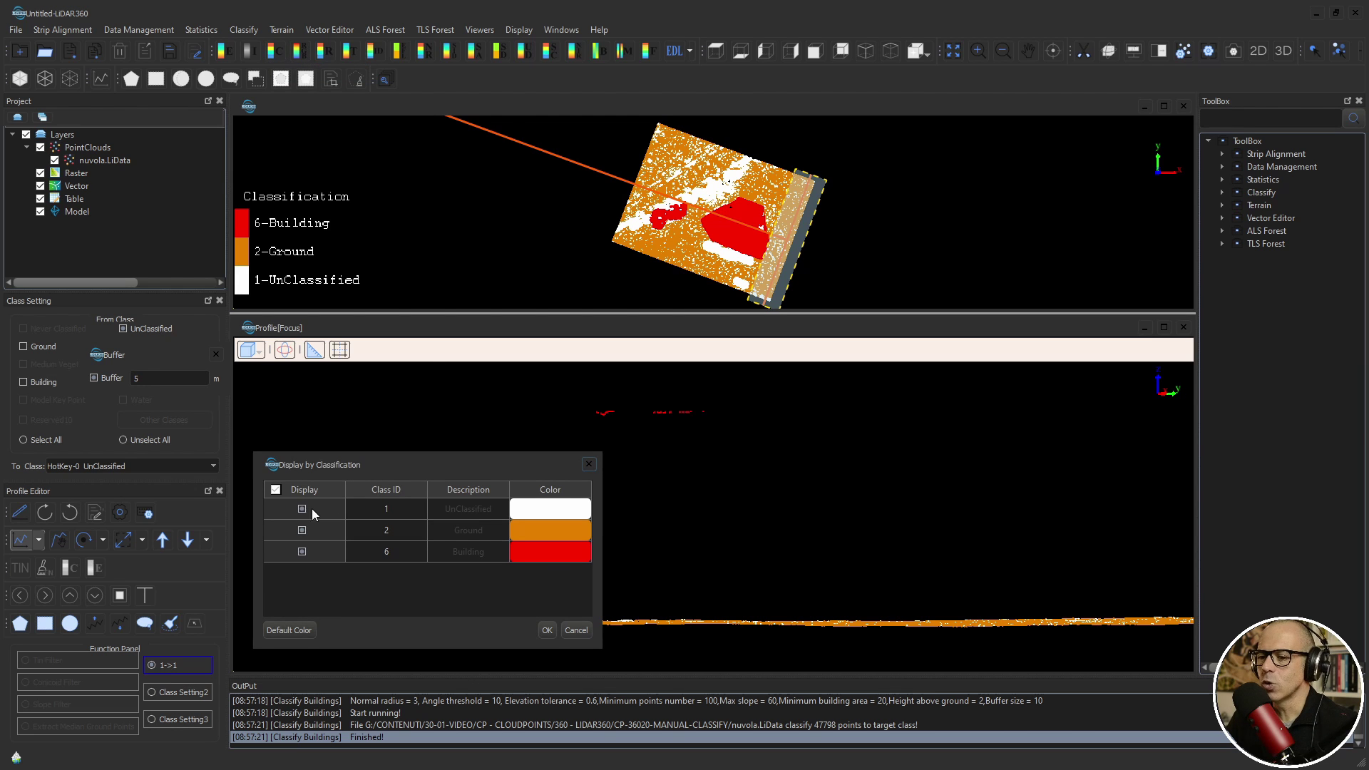
{"action": "left_click", "coordinate": [546, 631]}
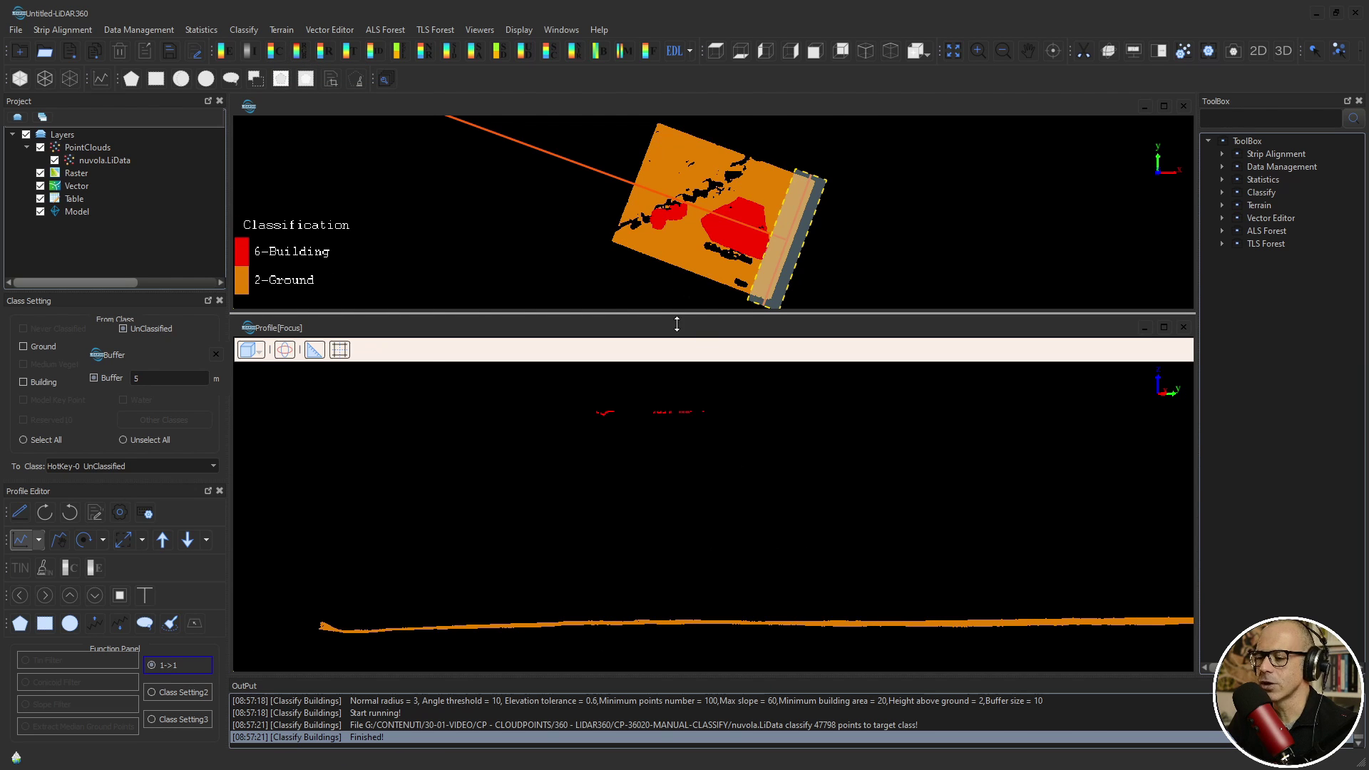
{"action": "scroll", "coordinate": [759, 460], "scroll_direction": "down", "scroll_amount": 1}
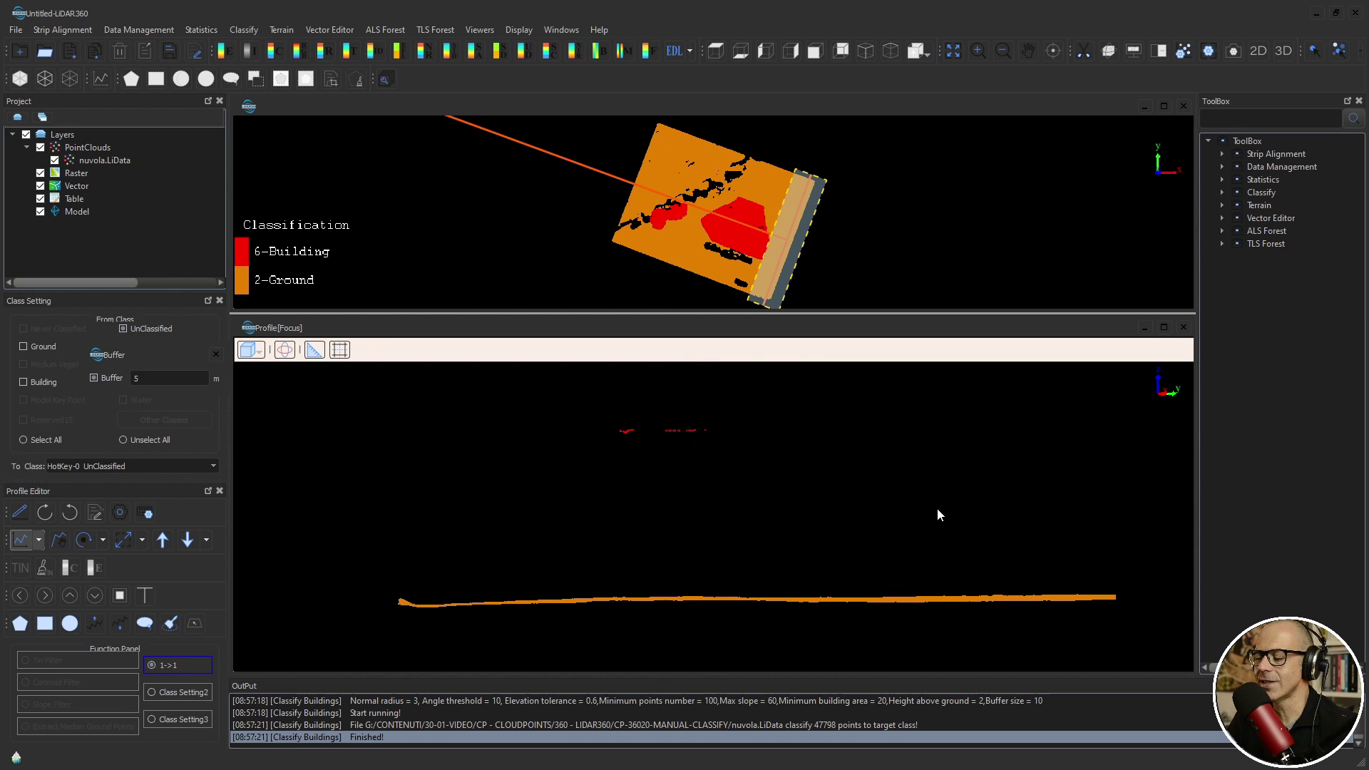
{"action": "left_click", "coordinate": [270, 52]}
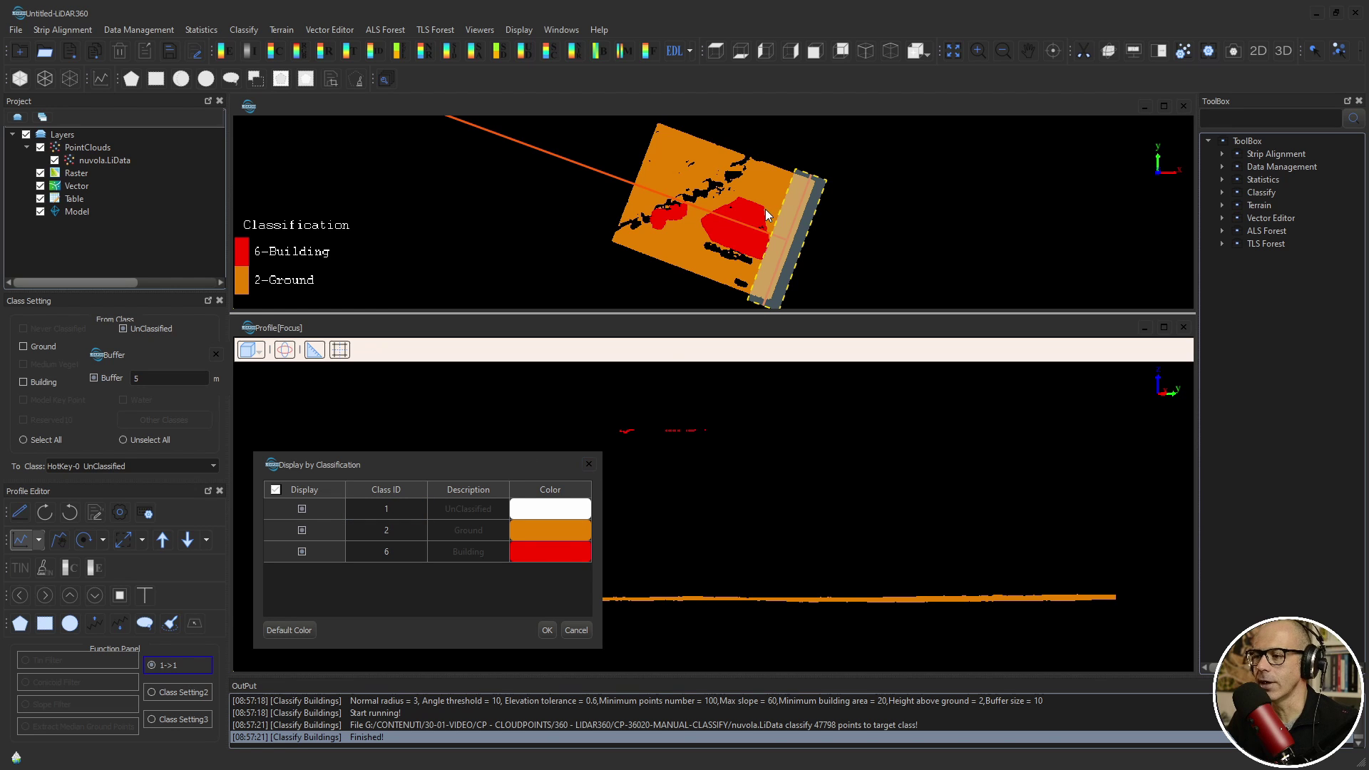
{"action": "left_click", "coordinate": [550, 632]}
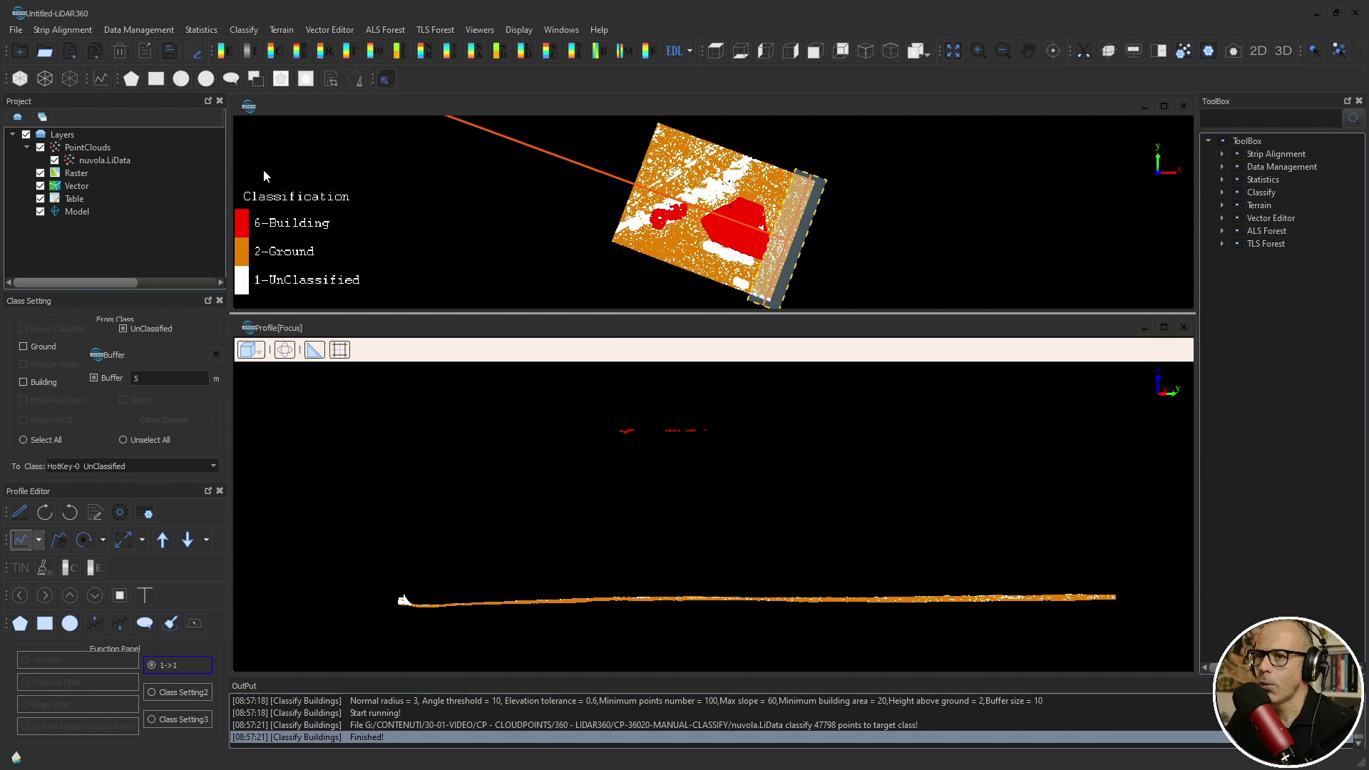
Step: Hide the Ground class to check the remaining UnClassified and Building points, and restore the display of all classes
{"action": "left_click", "coordinate": [272, 51]}
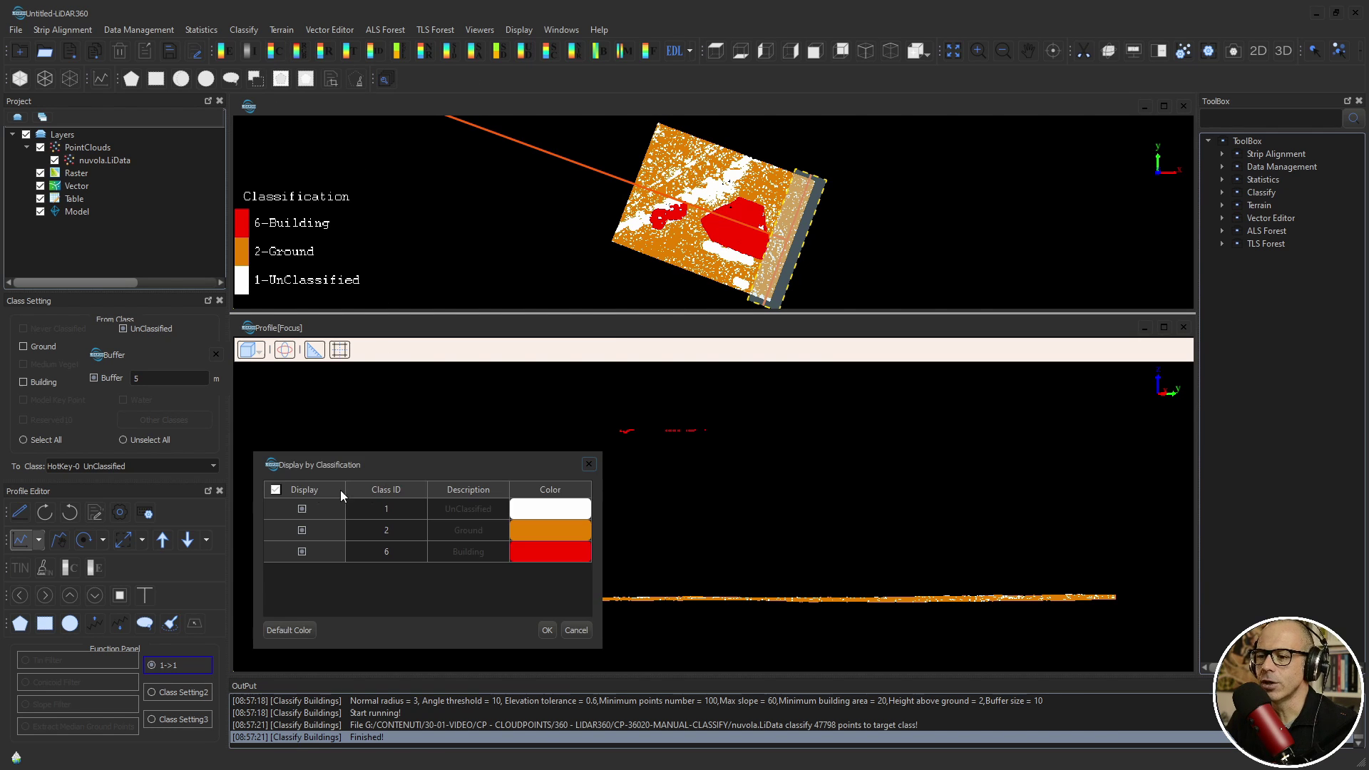
{"action": "left_click", "coordinate": [301, 531]}
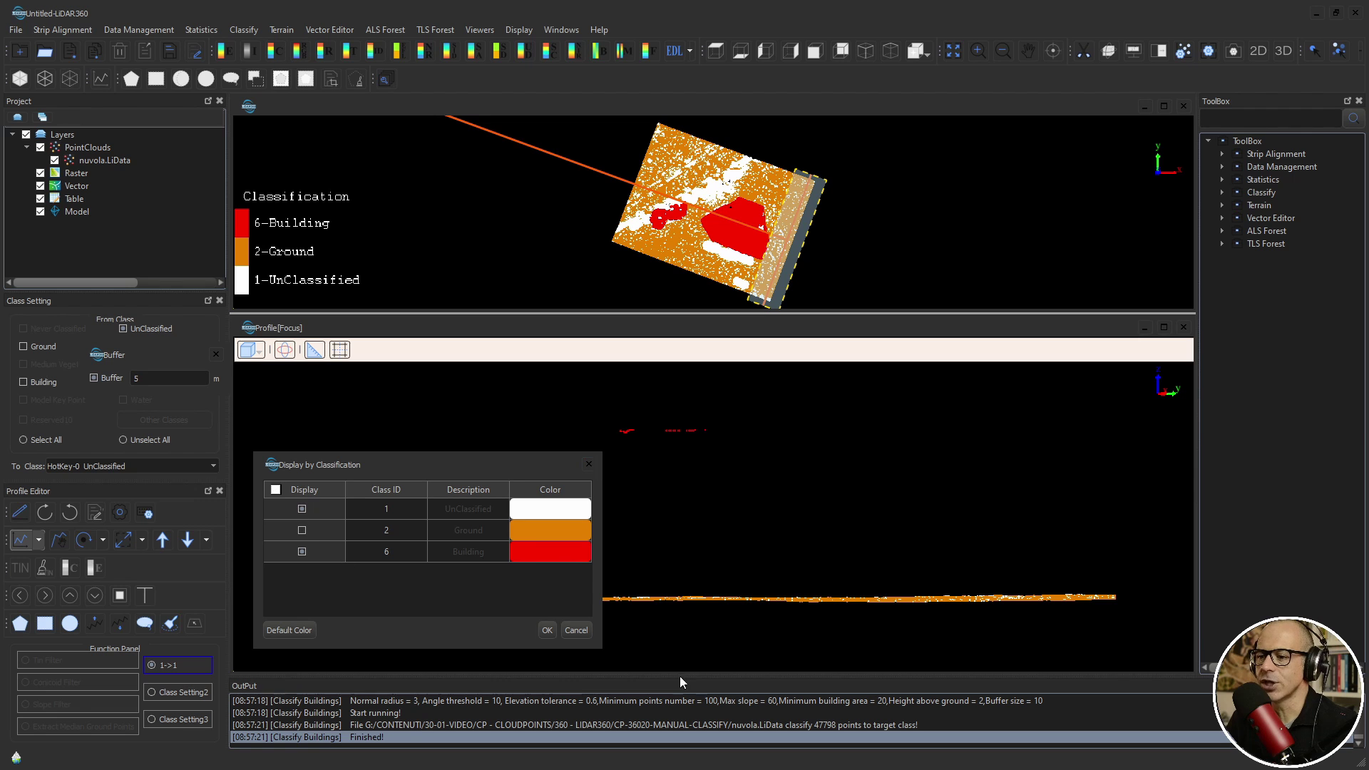
{"action": "left_click", "coordinate": [545, 631]}
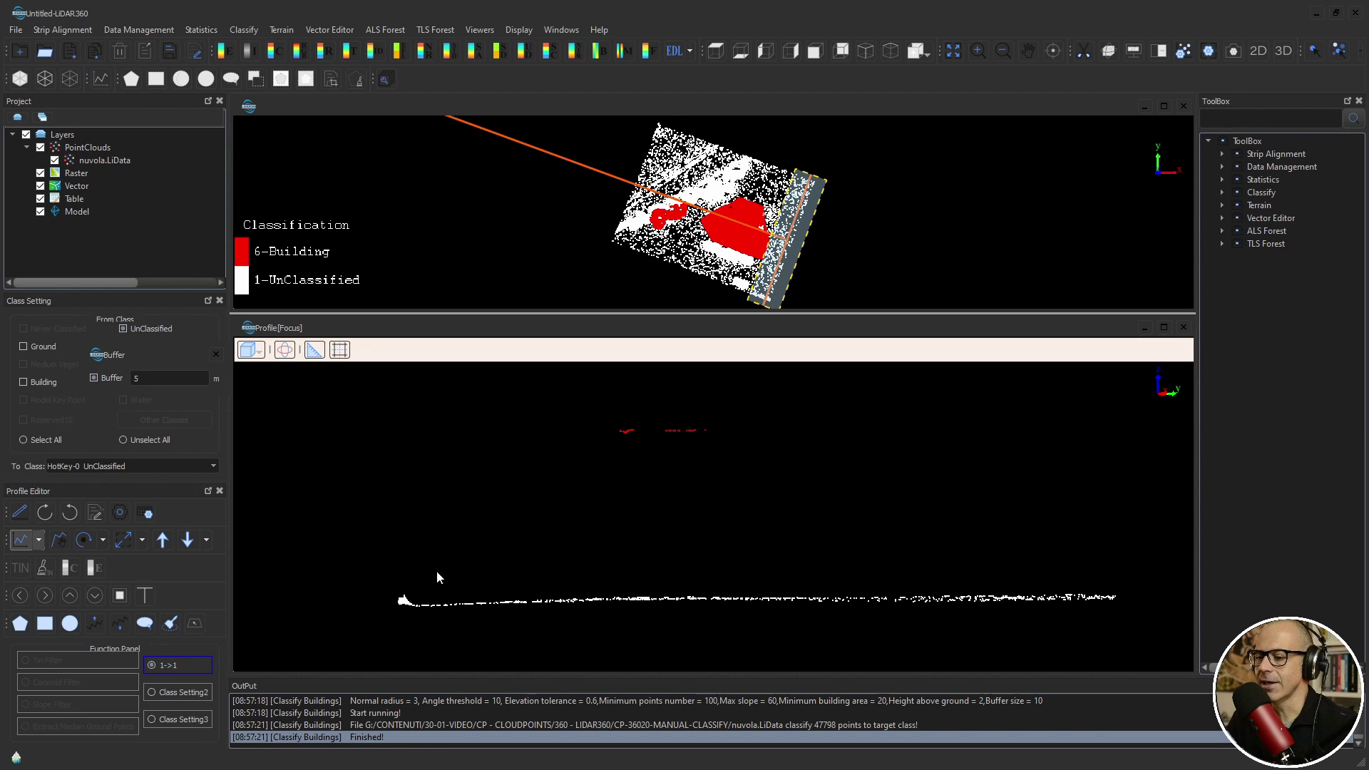
{"action": "left_click", "coordinate": [276, 53]}
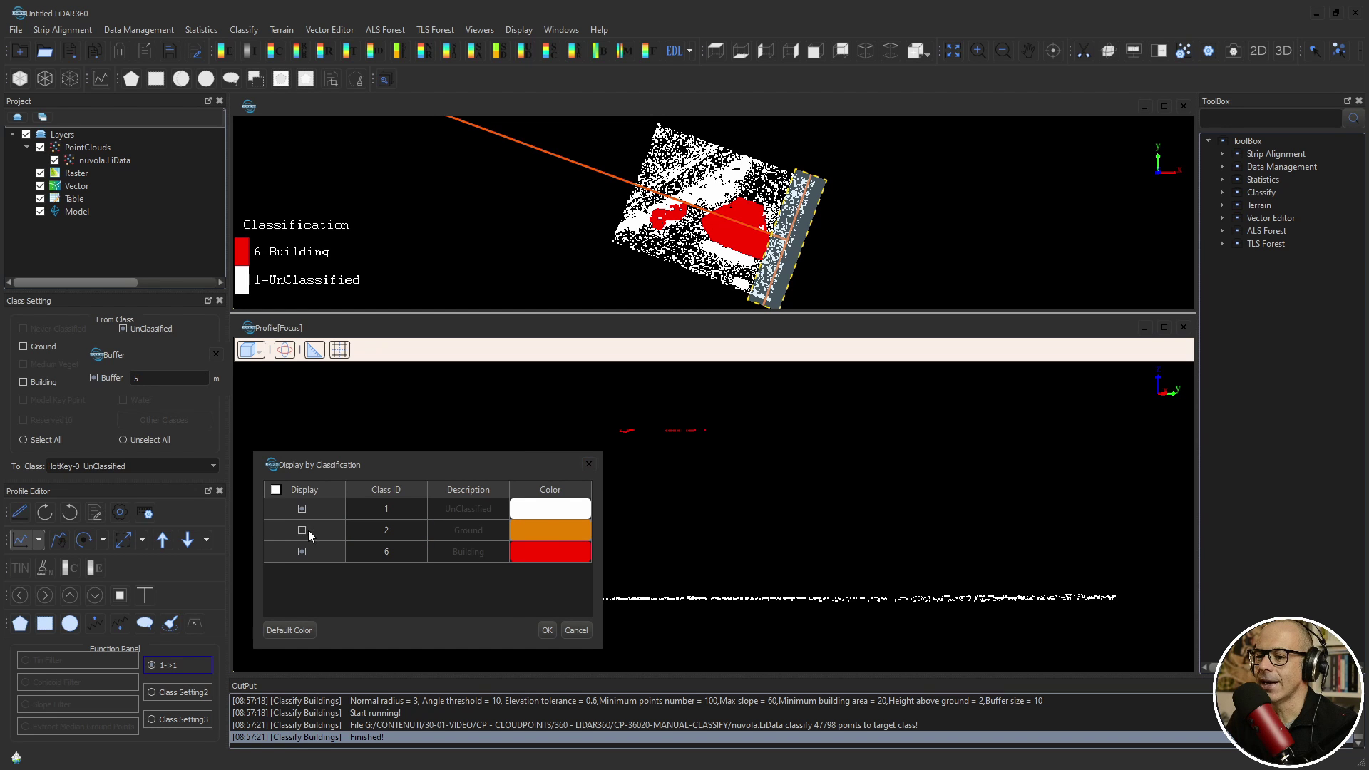
{"action": "left_click", "coordinate": [543, 629]}
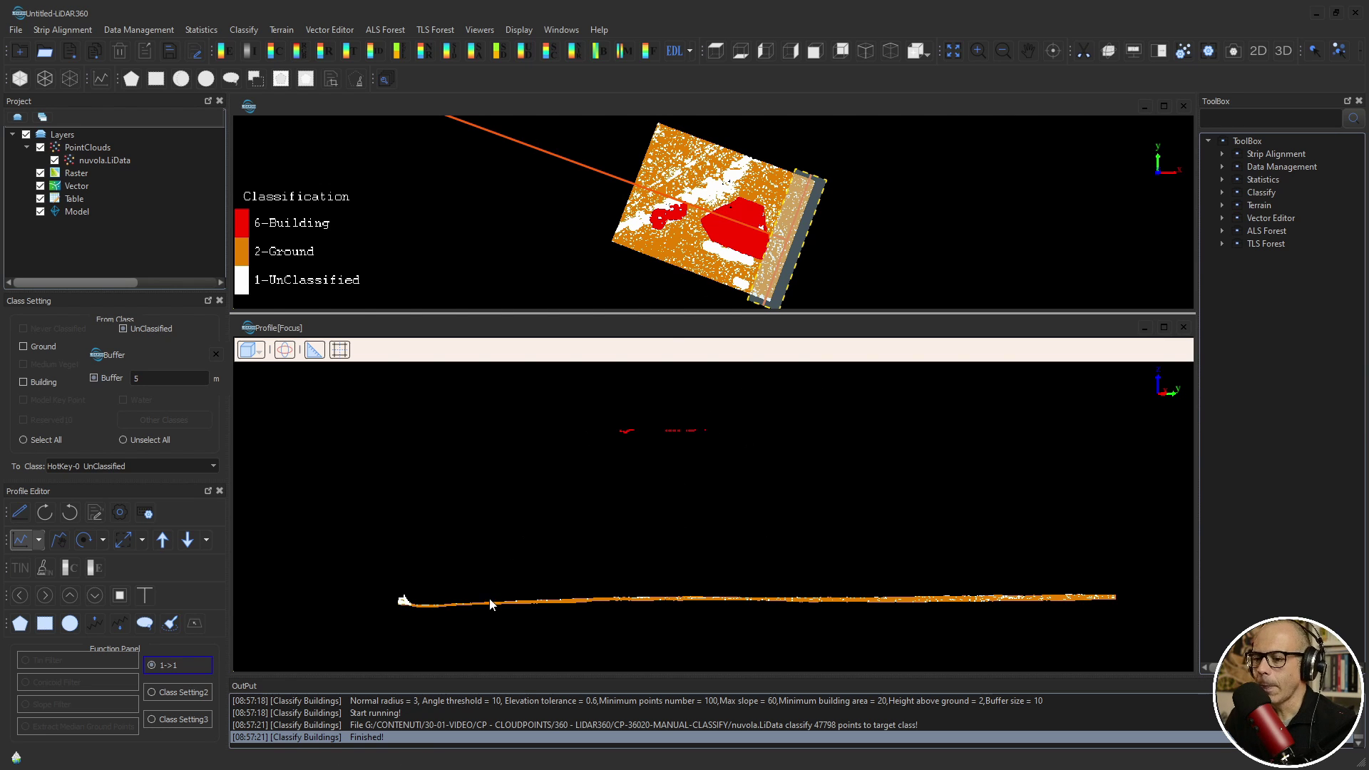
Step: Advance the section one strip onto the eastern part of the building and close the Buffer settings
{"action": "left_click", "coordinate": [163, 539]}
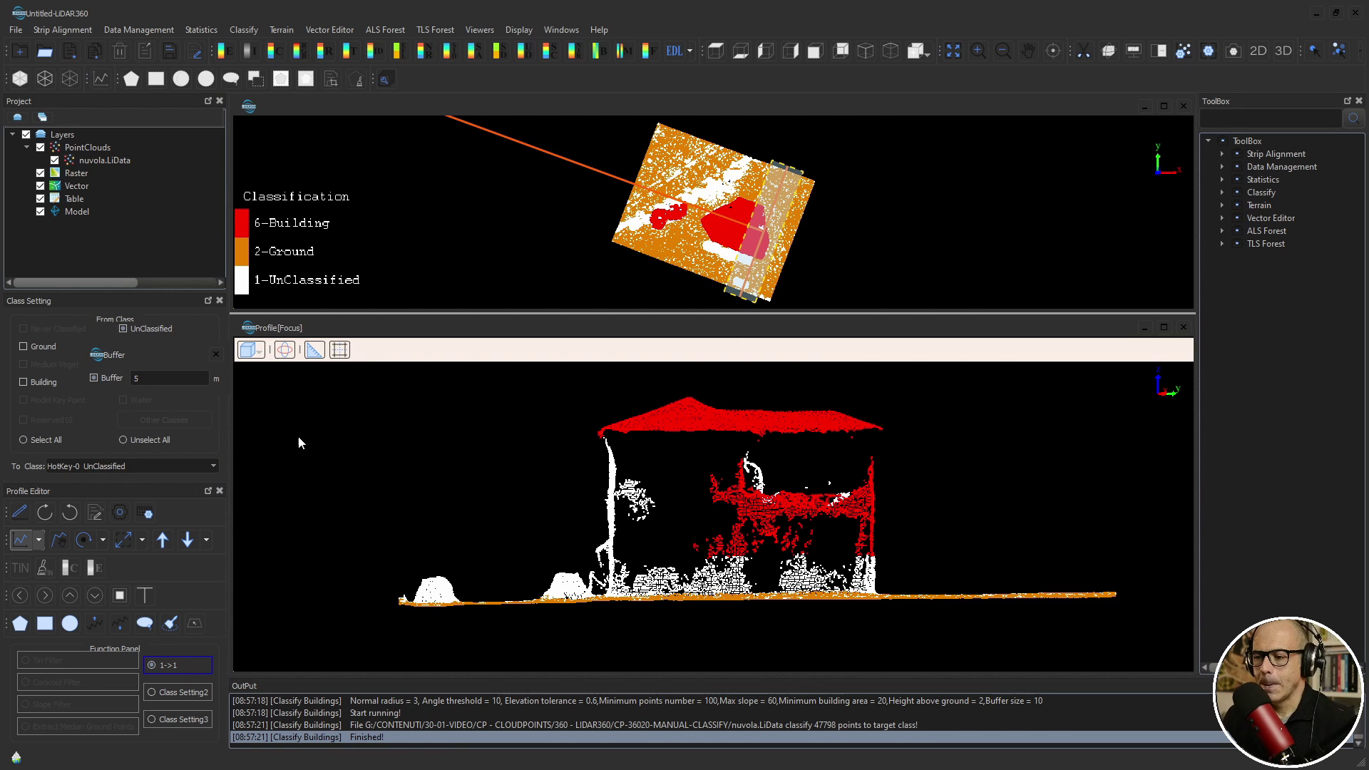
{"action": "left_click", "coordinate": [216, 355]}
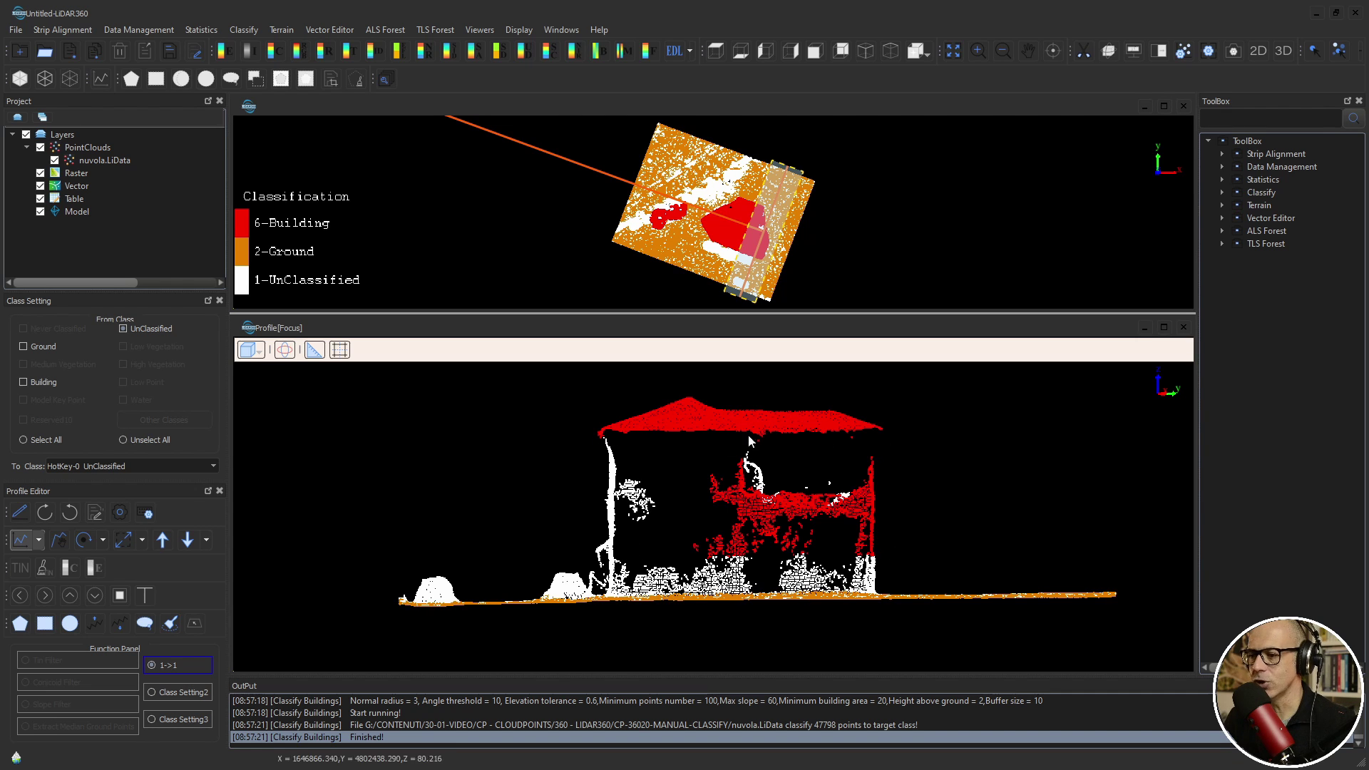
Step: Set the reclassification to convert points from class UnClassified to class Building
{"action": "left_click", "coordinate": [124, 330]}
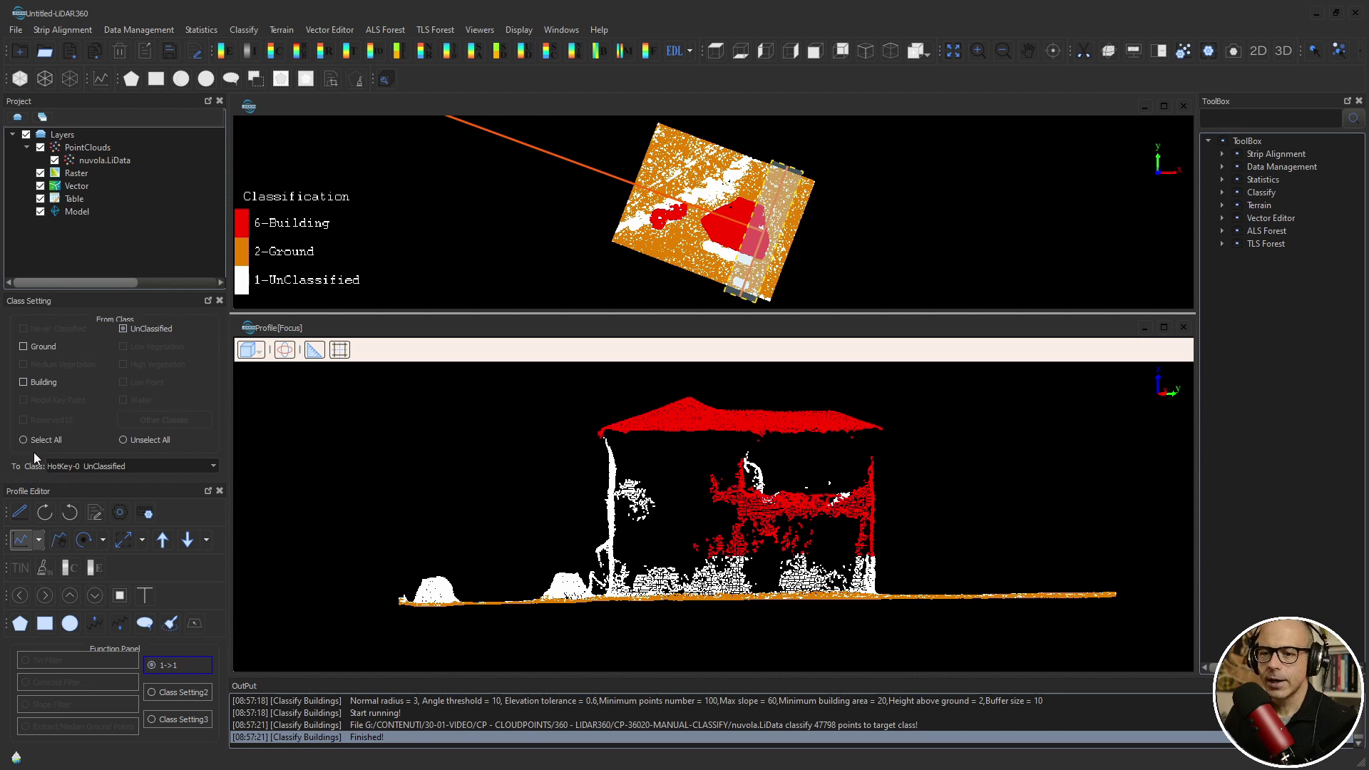
{"action": "left_click", "coordinate": [131, 465]}
{"action": "mouse_move", "coordinate": [213, 489]}
{"action": "left_mouse_down"}
{"action": "mouse_move", "coordinate": [210, 516]}
{"action": "mouse_move", "coordinate": [206, 489]}
{"action": "left_mouse_up"}
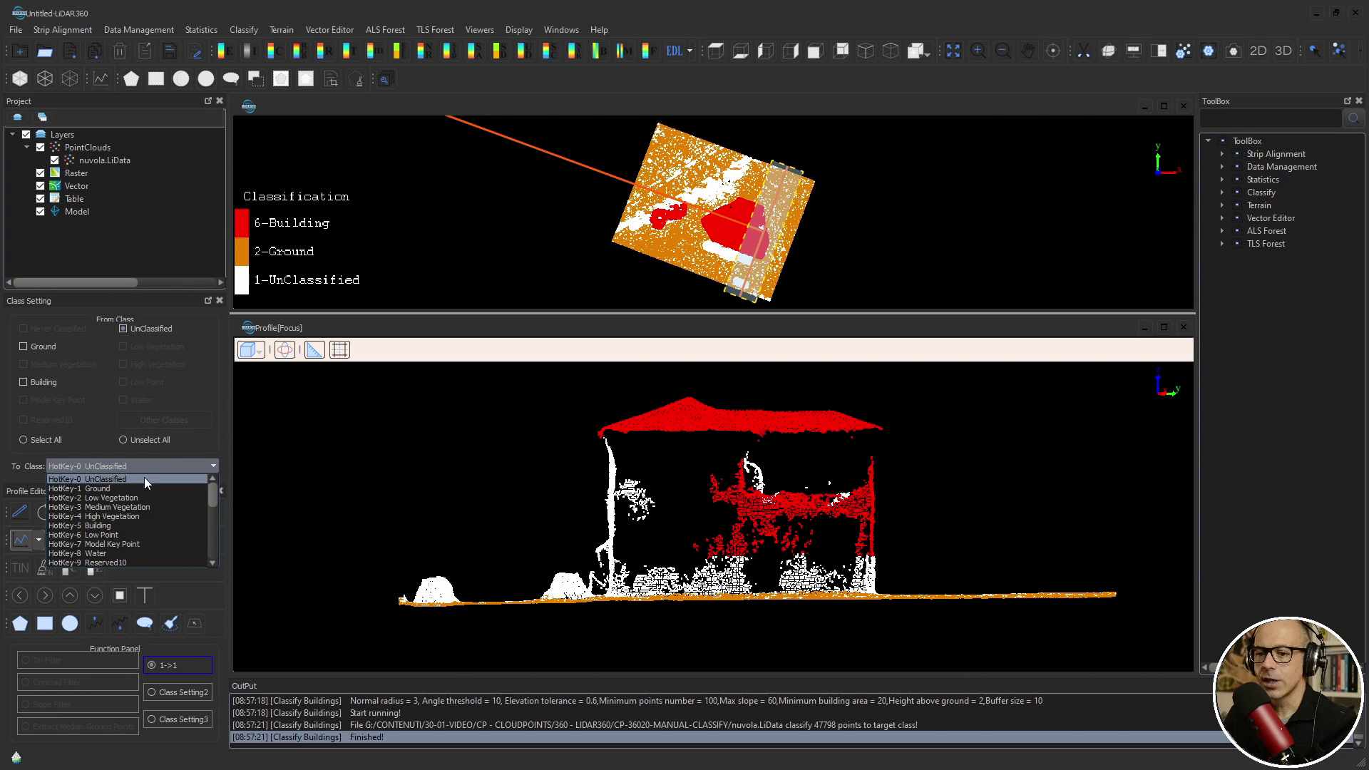
{"action": "left_click", "coordinate": [105, 526]}
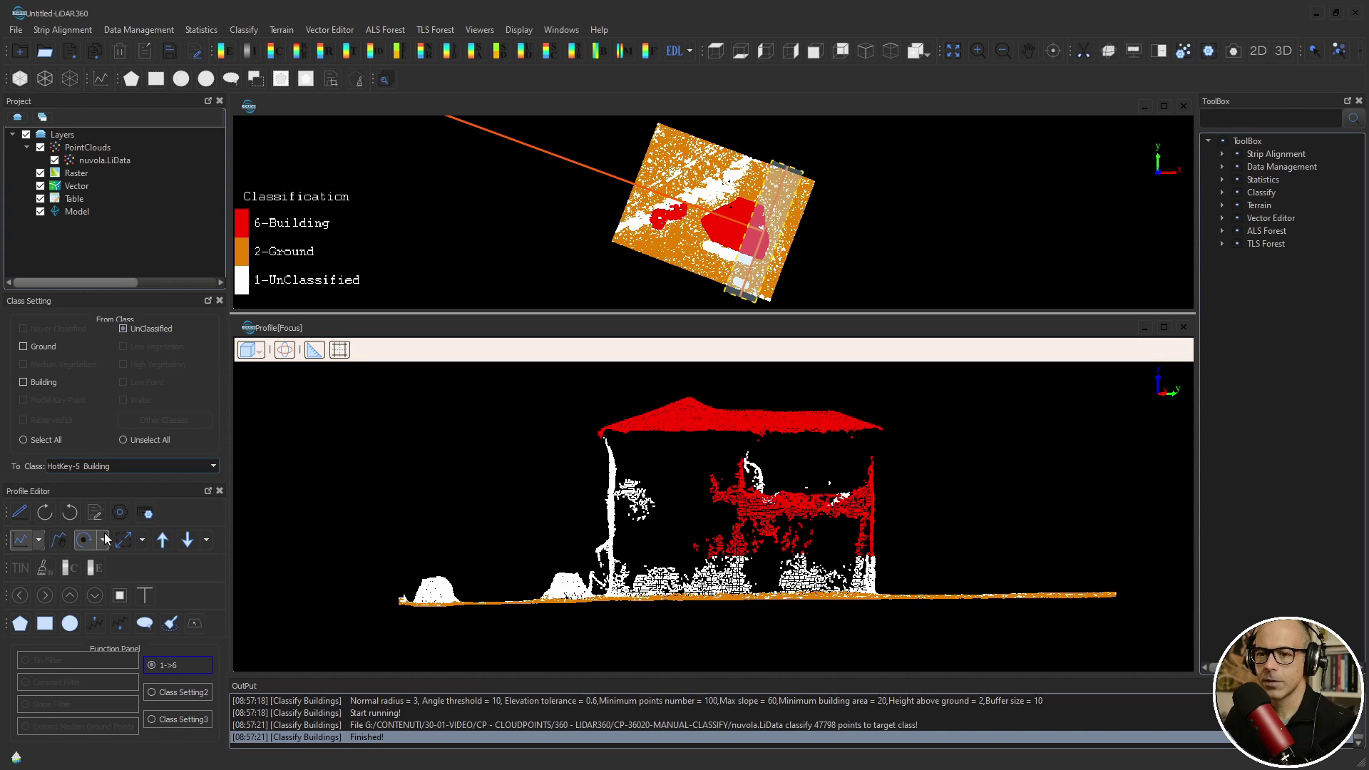
Step: Reclassify the unclassified points of the building's left wall as Building by enclosing them in a polygon selection in the profile
{"action": "left_click", "coordinate": [21, 625]}
{"action": "left_click", "coordinate": [619, 433]}
{"action": "left_click", "coordinate": [589, 515]}
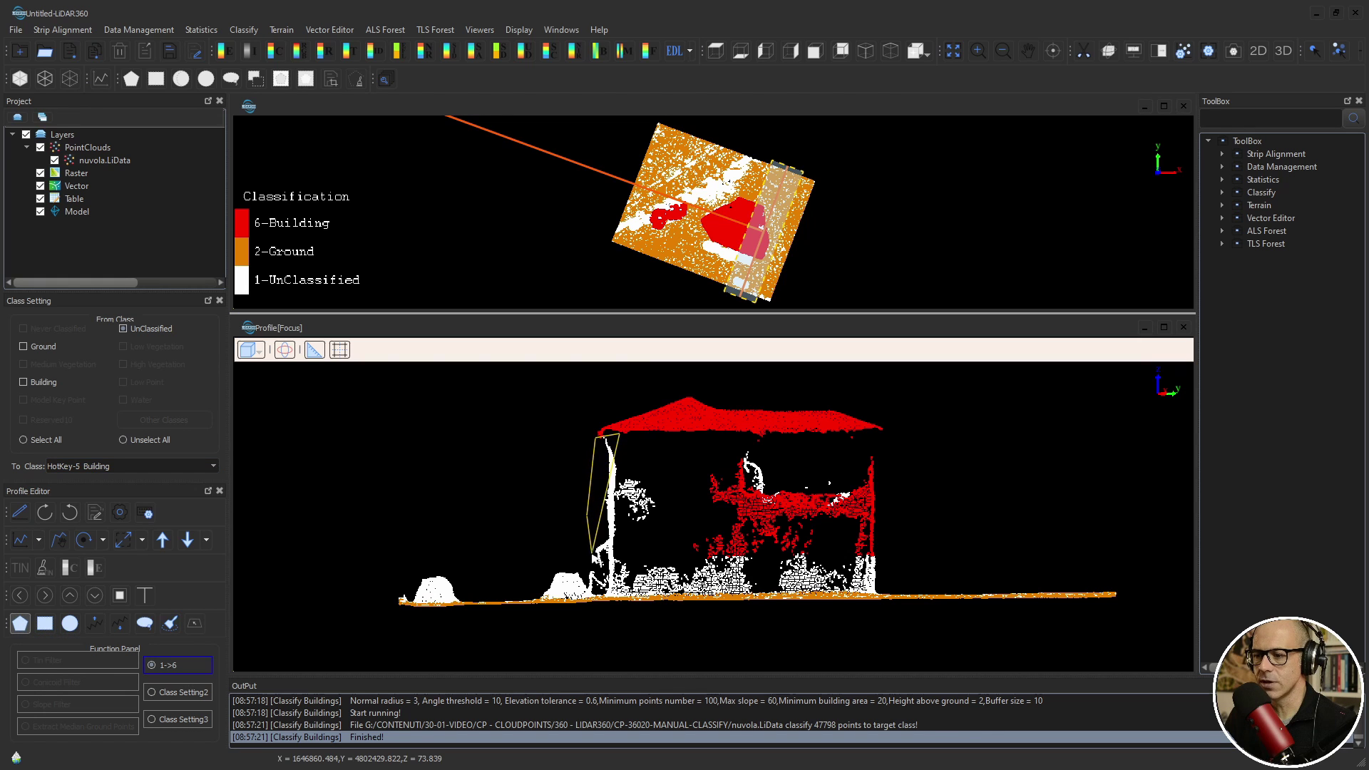
{"action": "left_click", "coordinate": [590, 591]}
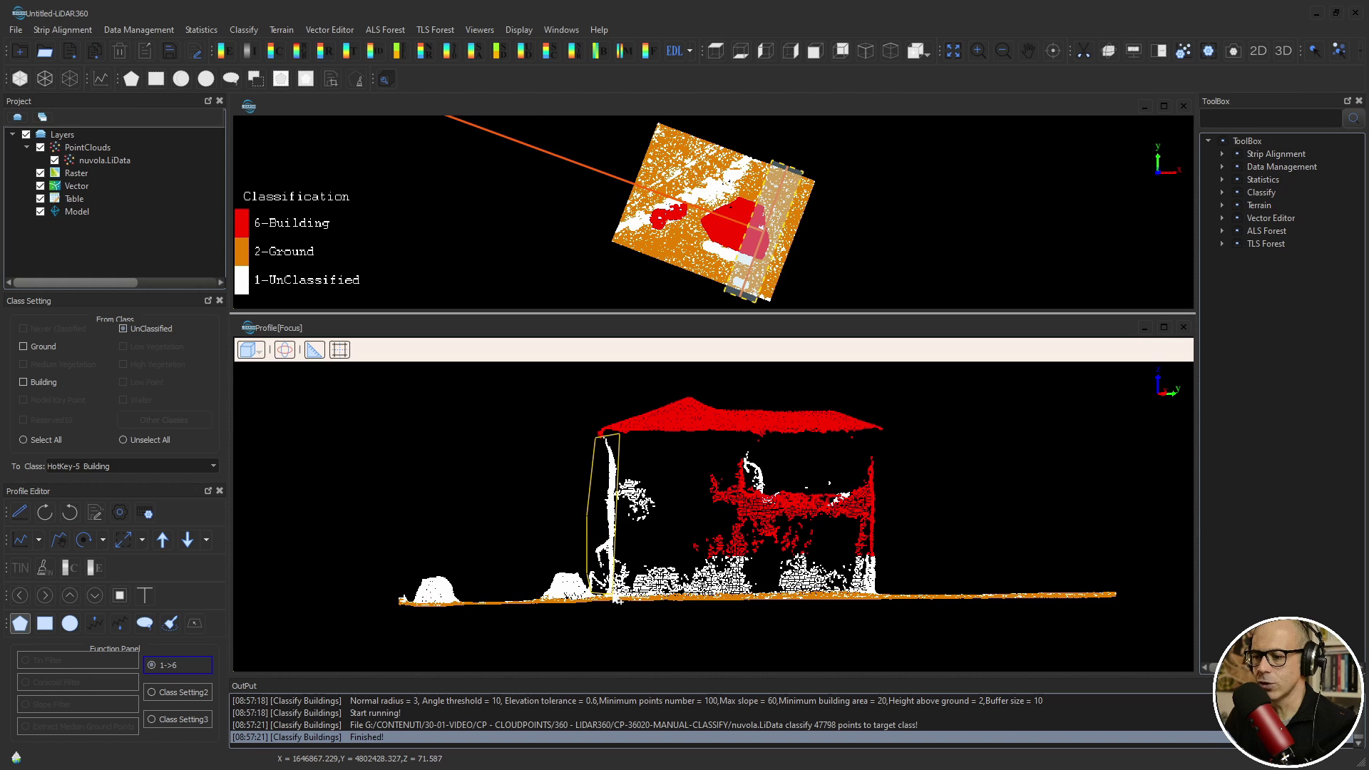
{"action": "left_click", "coordinate": [632, 593]}
{"action": "left_click", "coordinate": [633, 532]}
{"action": "left_click", "coordinate": [660, 524]}
{"action": "left_click", "coordinate": [673, 491]}
{"action": "right_click", "coordinate": [656, 465]}
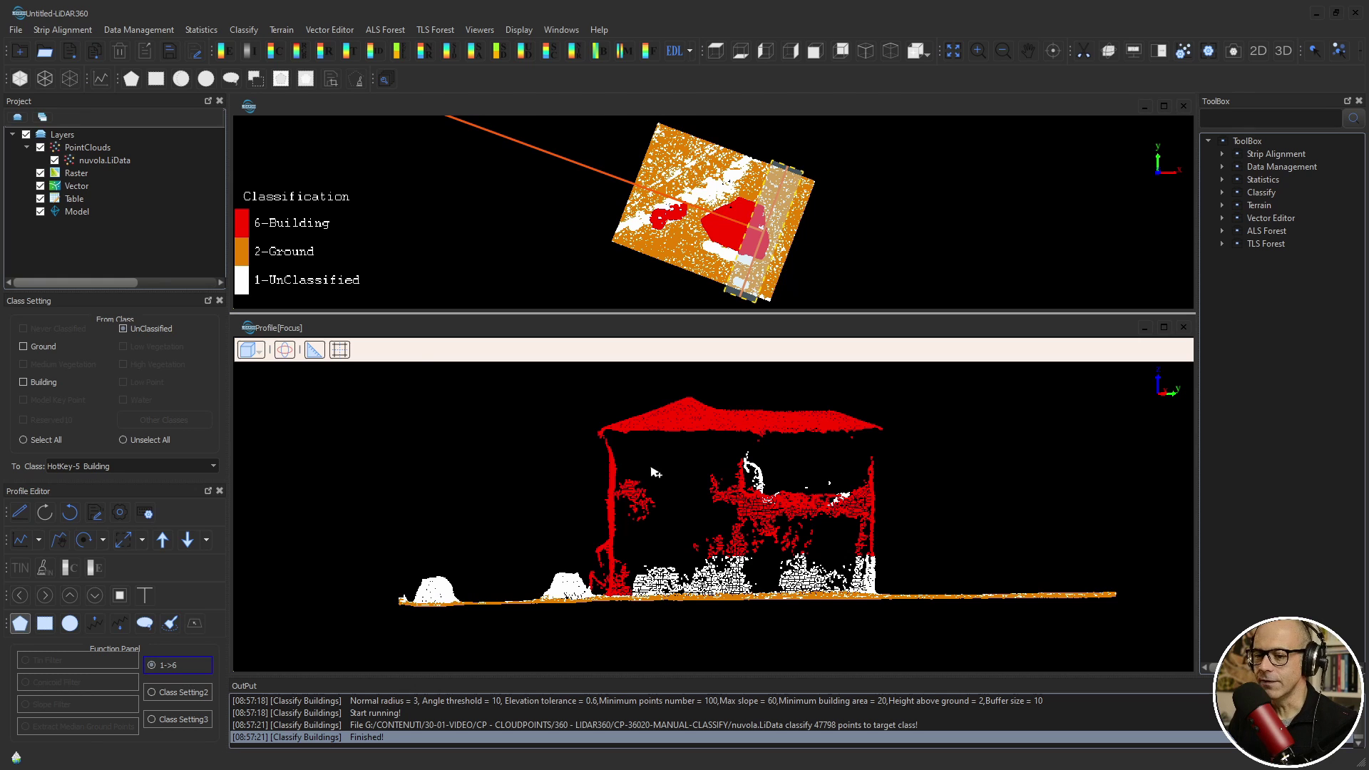
Step: Reclassify the unclassified points around the building's upper-floor balcony as Building with a variable rectangle selection
{"action": "left_click", "coordinate": [45, 623]}
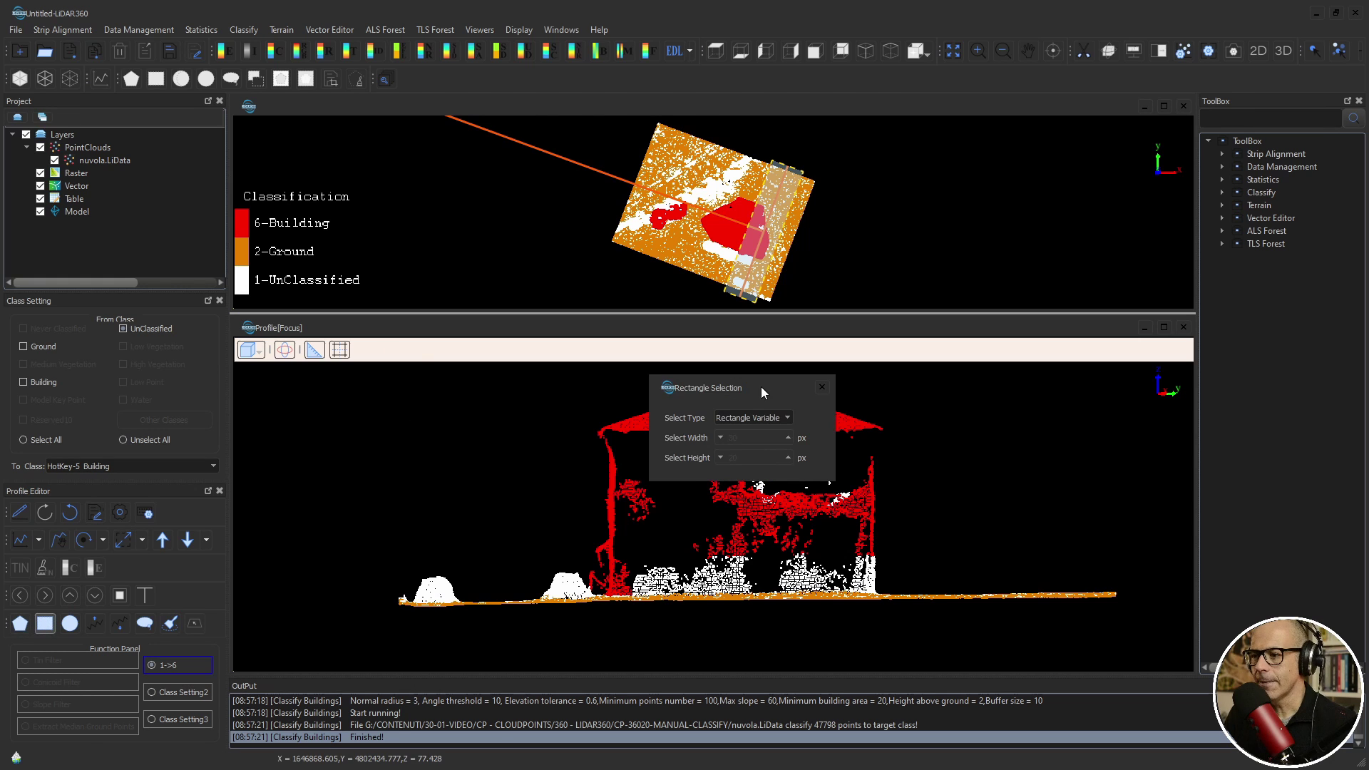
{"action": "left_click_drag", "start_coordinate": [760, 387], "coordinate": [477, 346]}
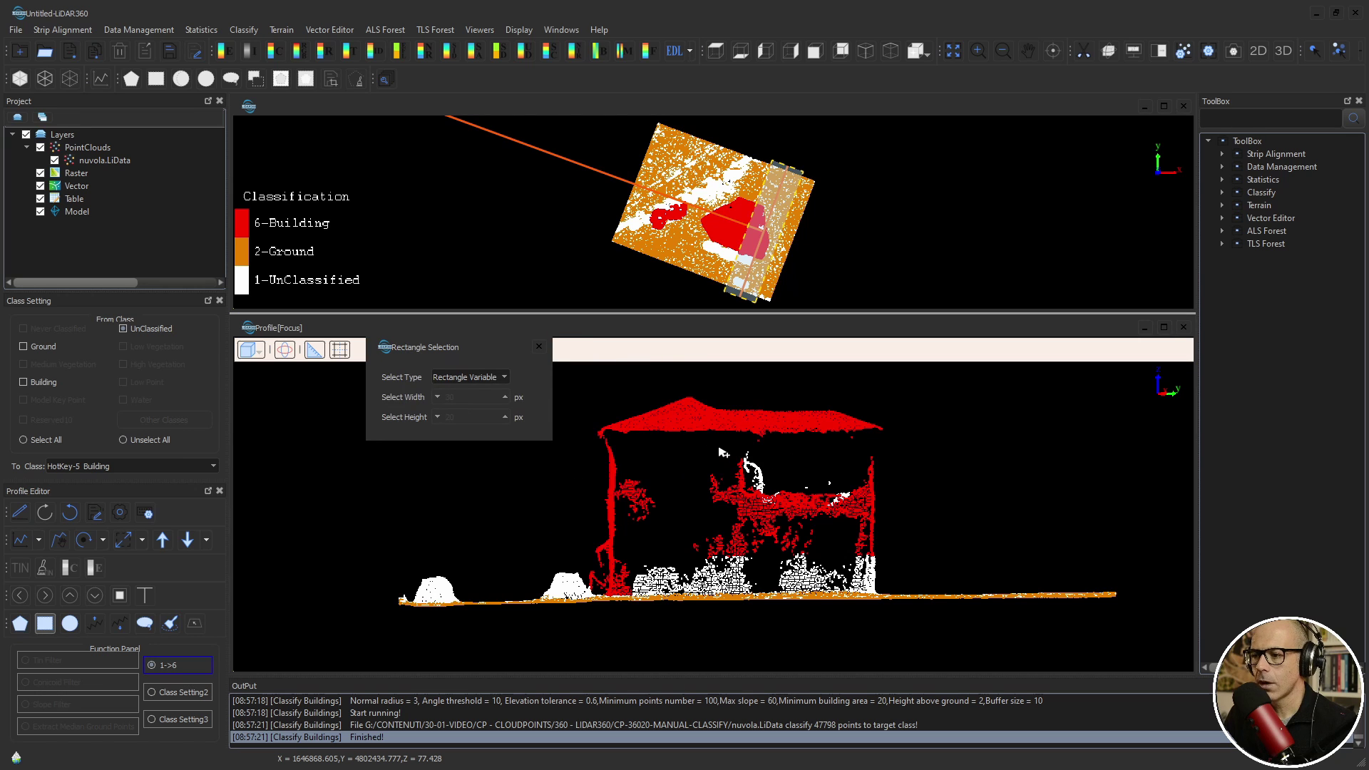
{"action": "left_click_drag", "start_coordinate": [688, 443], "coordinate": [894, 517]}
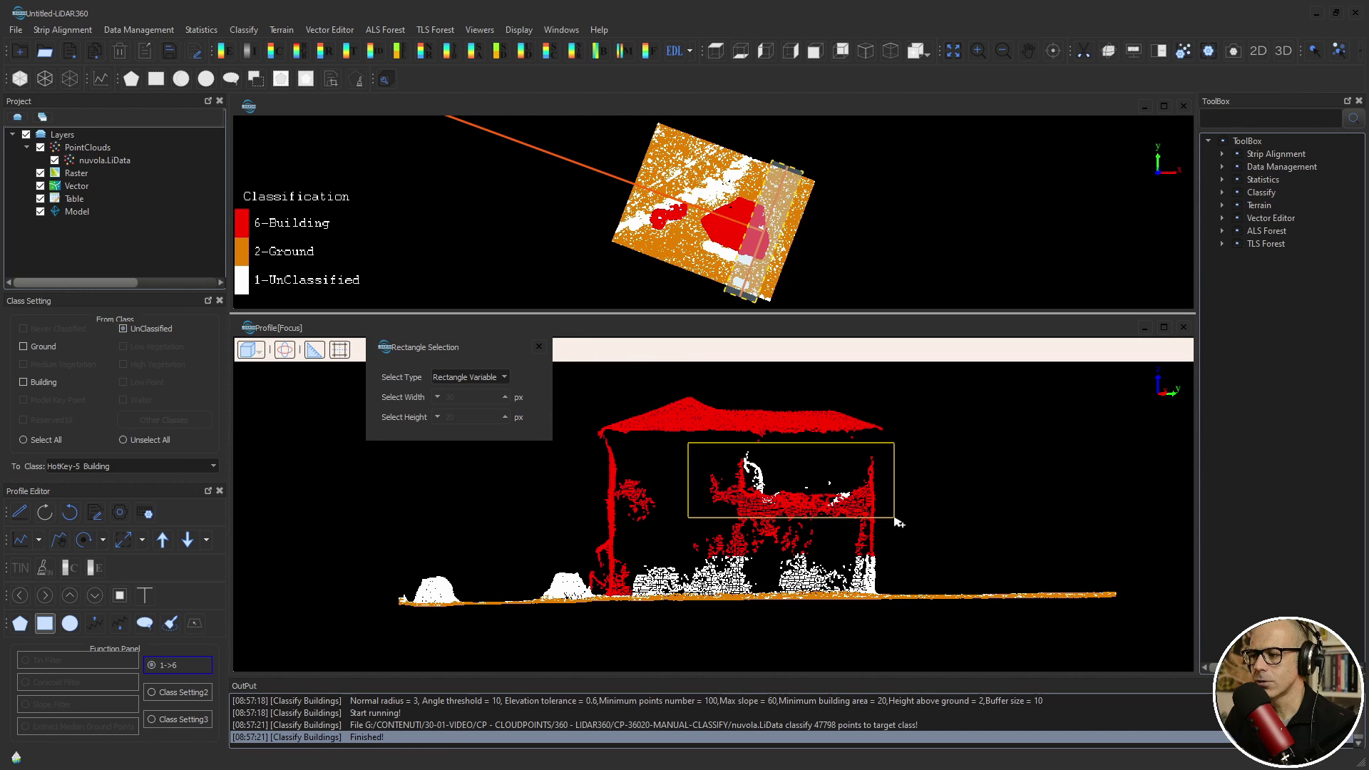
{"action": "left_click", "coordinate": [896, 521]}
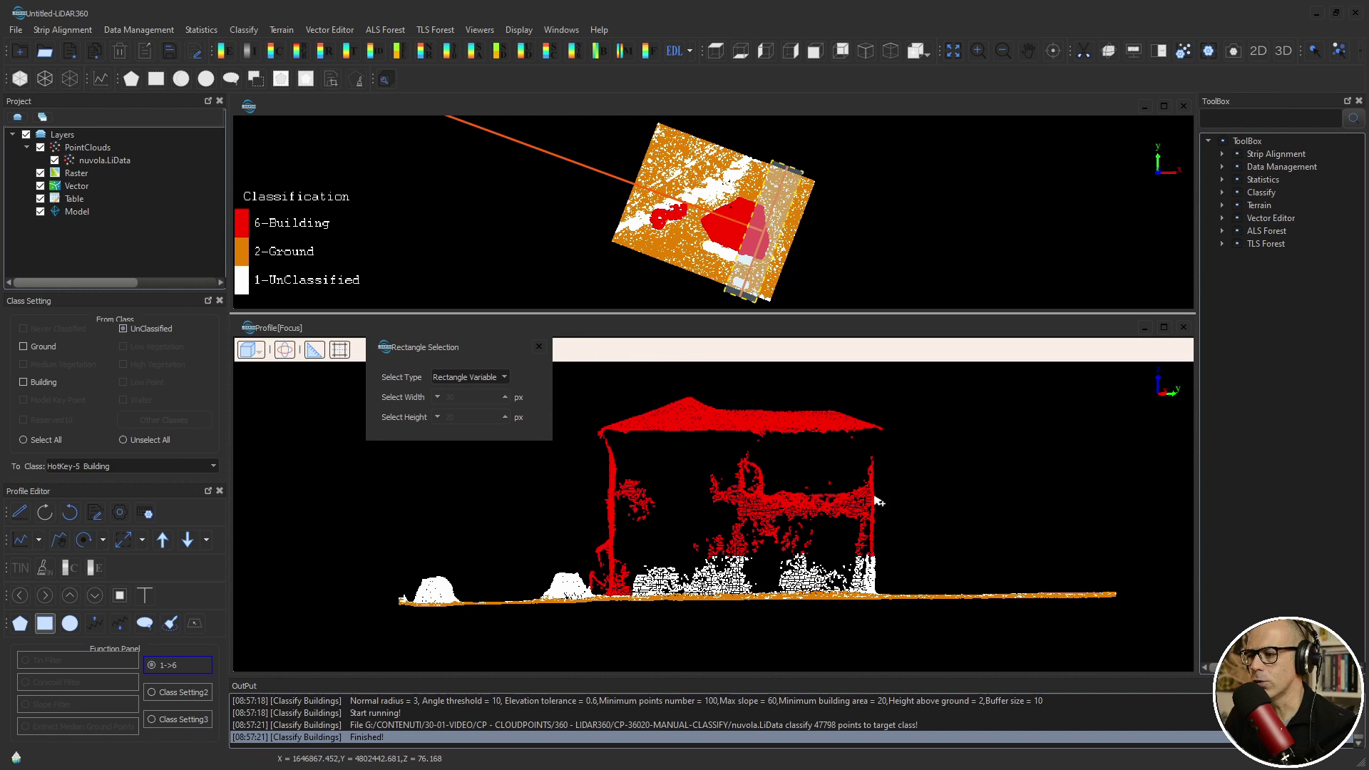
{"action": "left_click", "coordinate": [539, 347]}
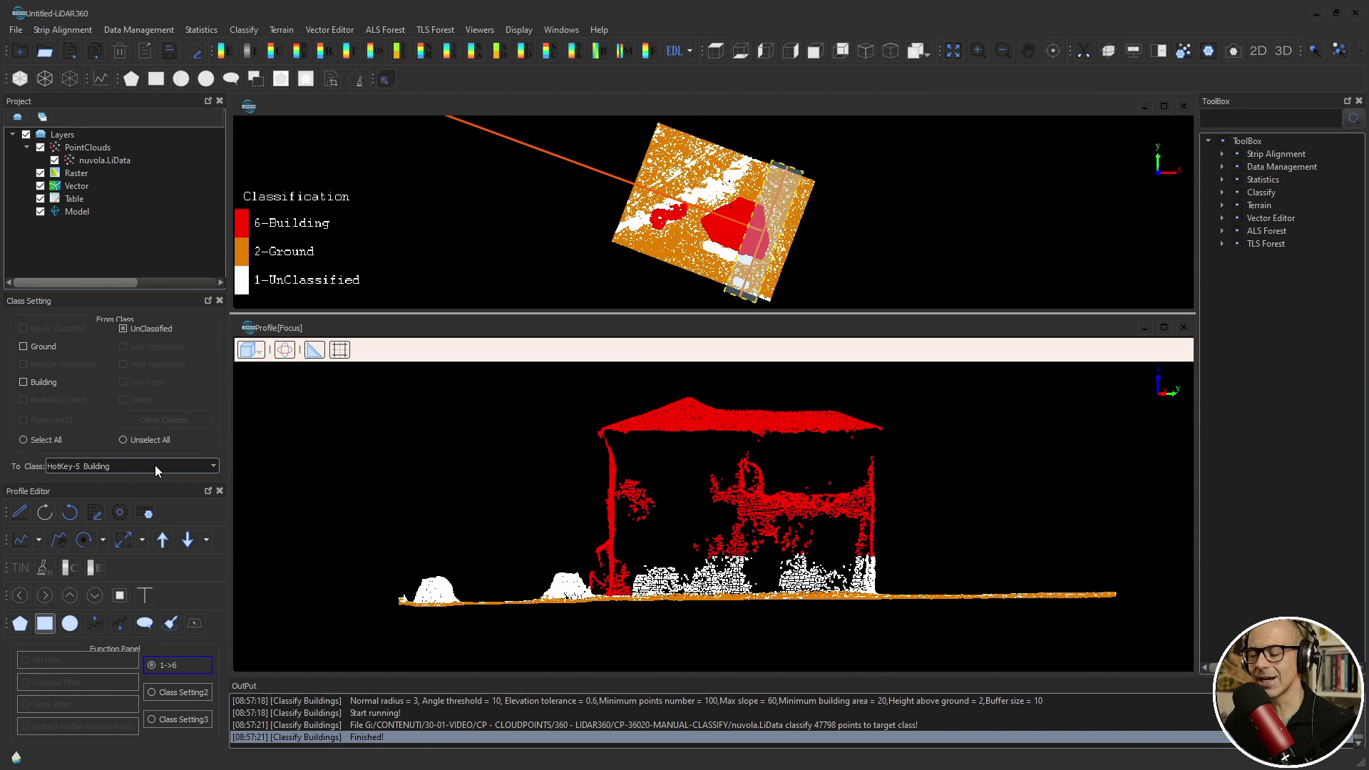
Step: Reclassify the unclassified points of the building's lower walls as Building with a Line Above Selection drawn along the ground line
{"action": "left_click", "coordinate": [60, 540]}
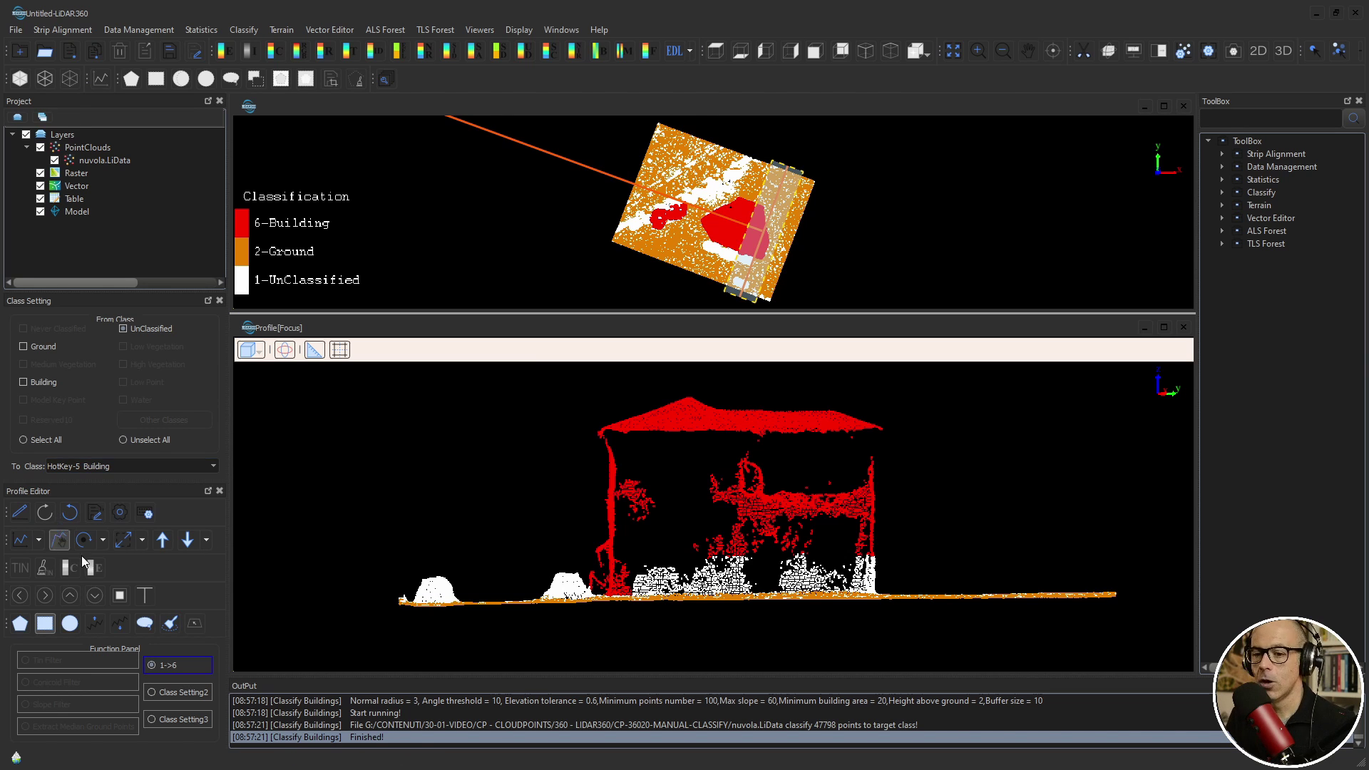
{"action": "left_click", "coordinate": [103, 623]}
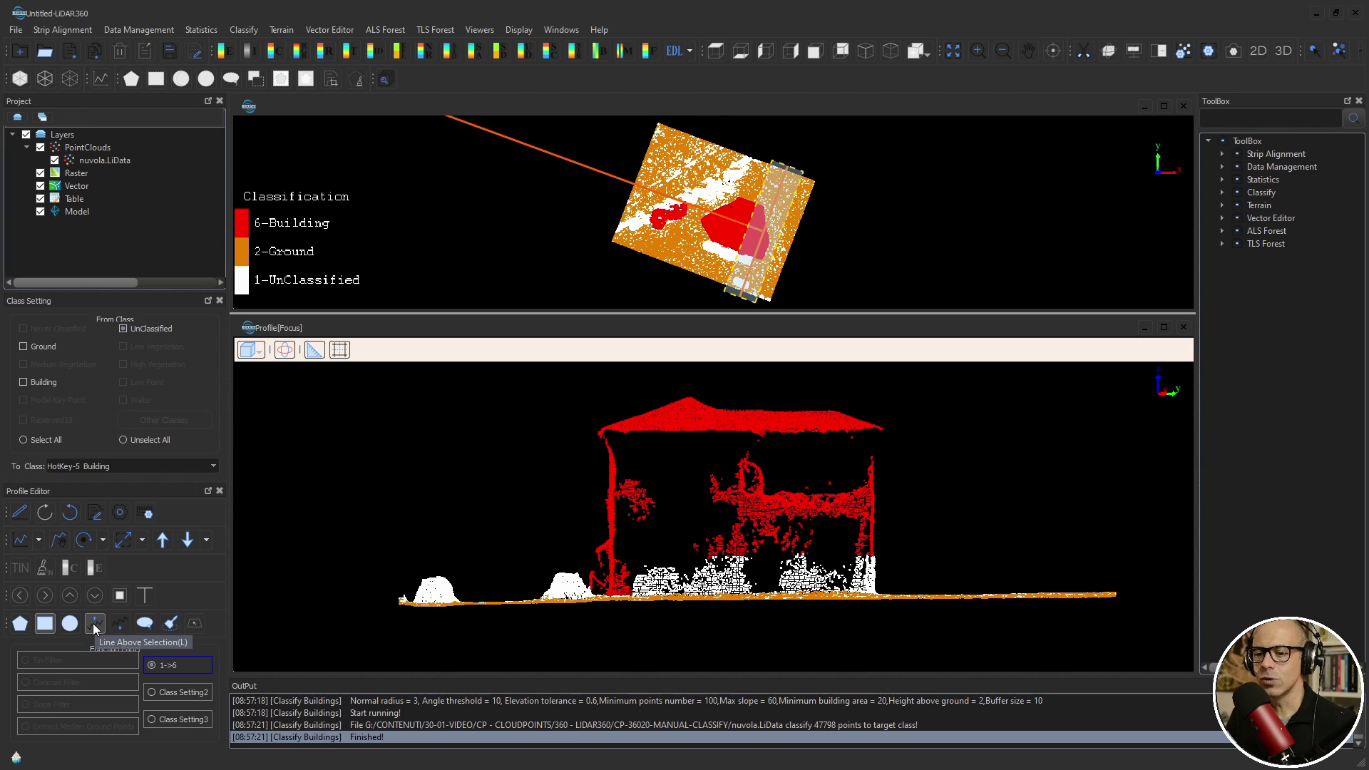
{"action": "left_click", "coordinate": [93, 624]}
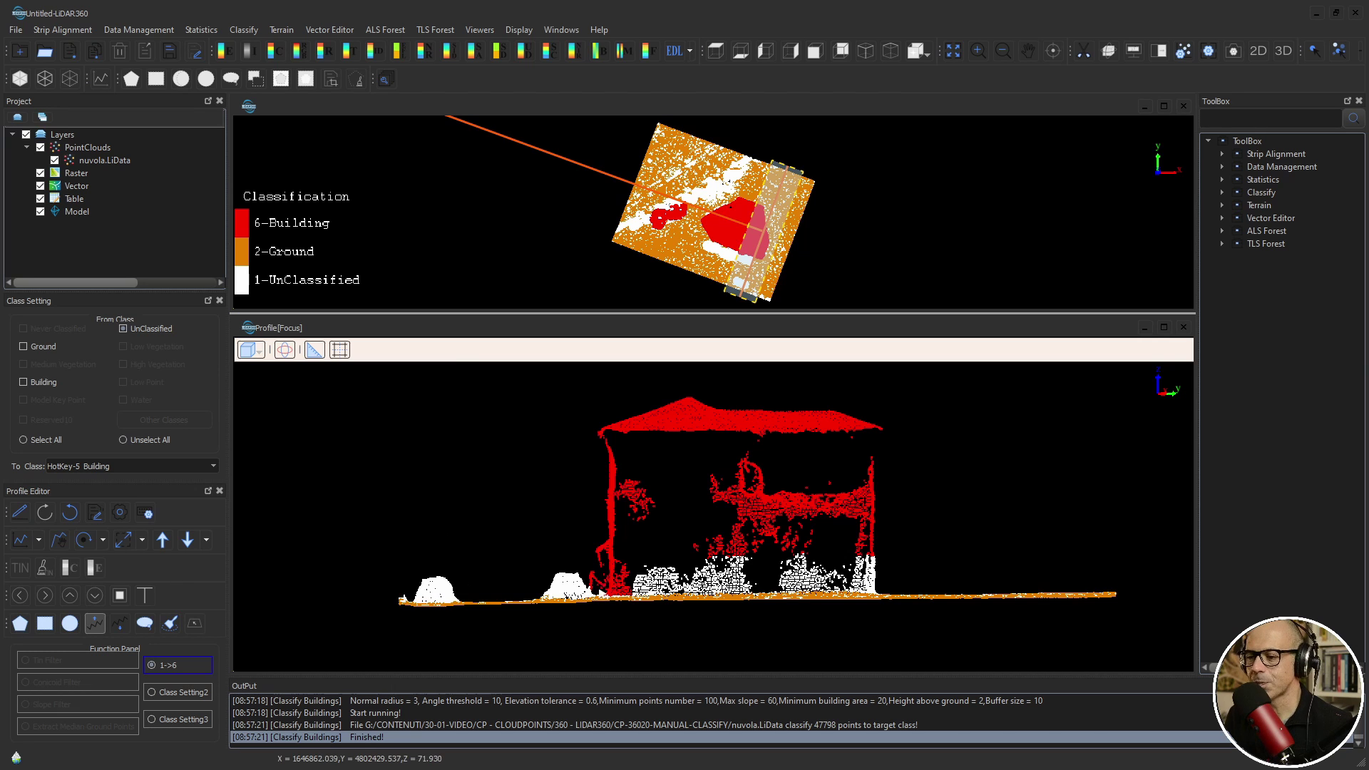
{"action": "left_click", "coordinate": [599, 594]}
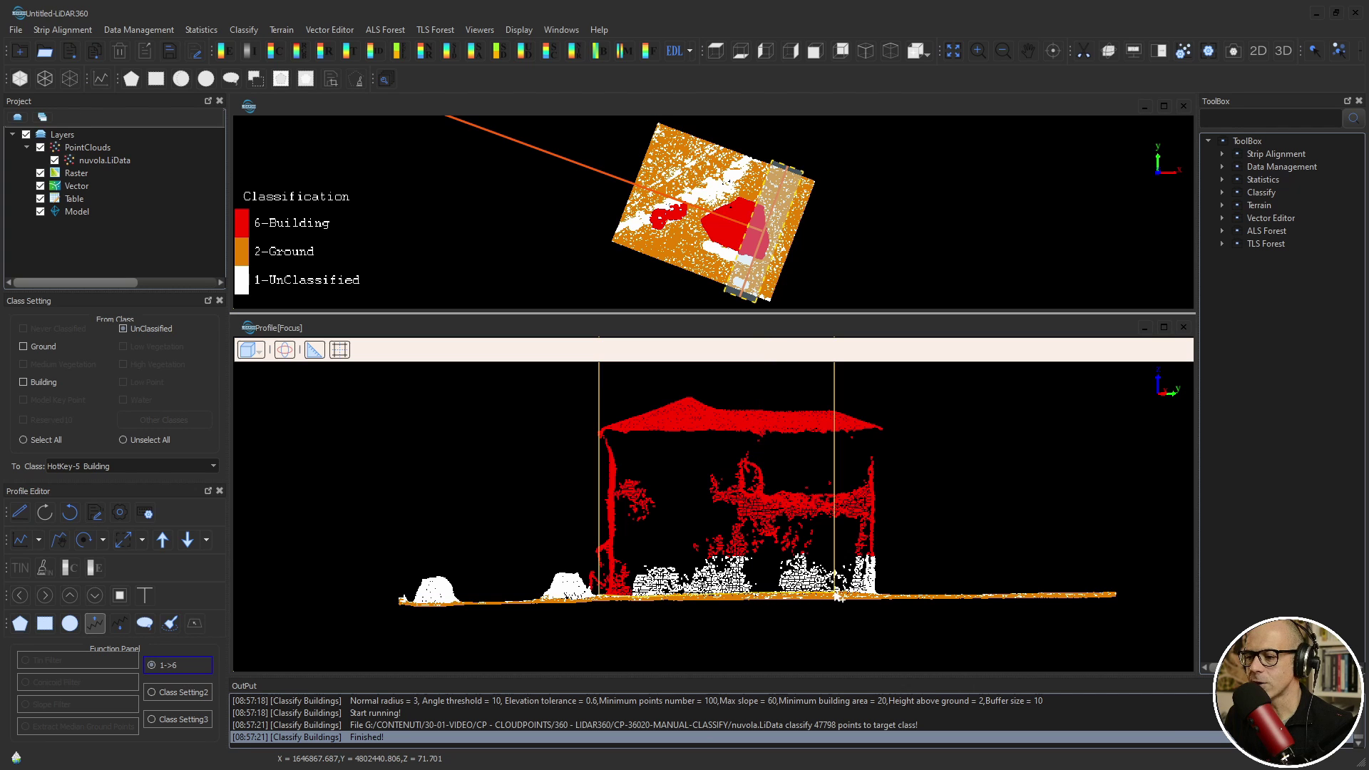
{"action": "left_click", "coordinate": [900, 598]}
{"action": "scroll", "coordinate": [825, 463], "scroll_direction": "down", "scroll_amount": 2}
{"action": "scroll", "coordinate": [713, 506], "scroll_direction": "up", "scroll_amount": 2}
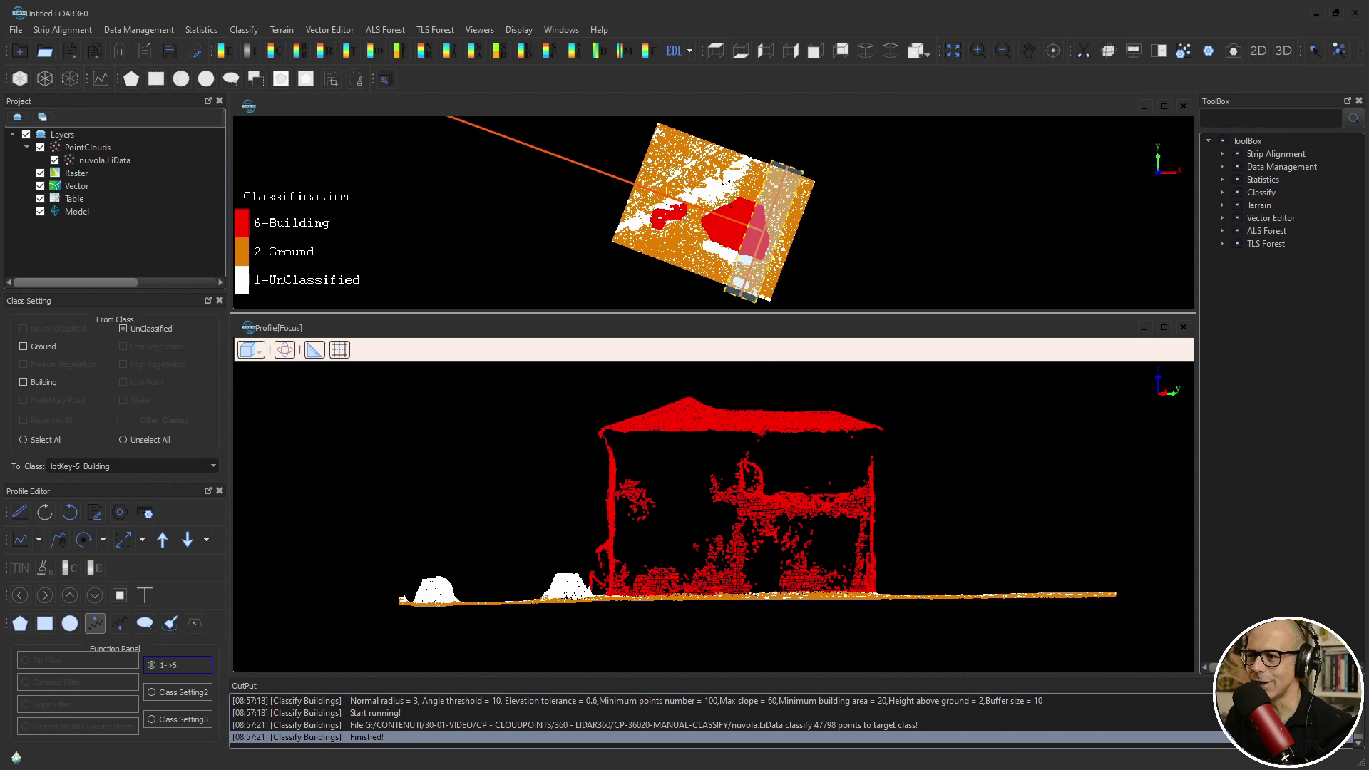
Step: Display the point cloud and the profile in their real RGB colours to compare with the classification
{"action": "left_click", "coordinate": [300, 51]}
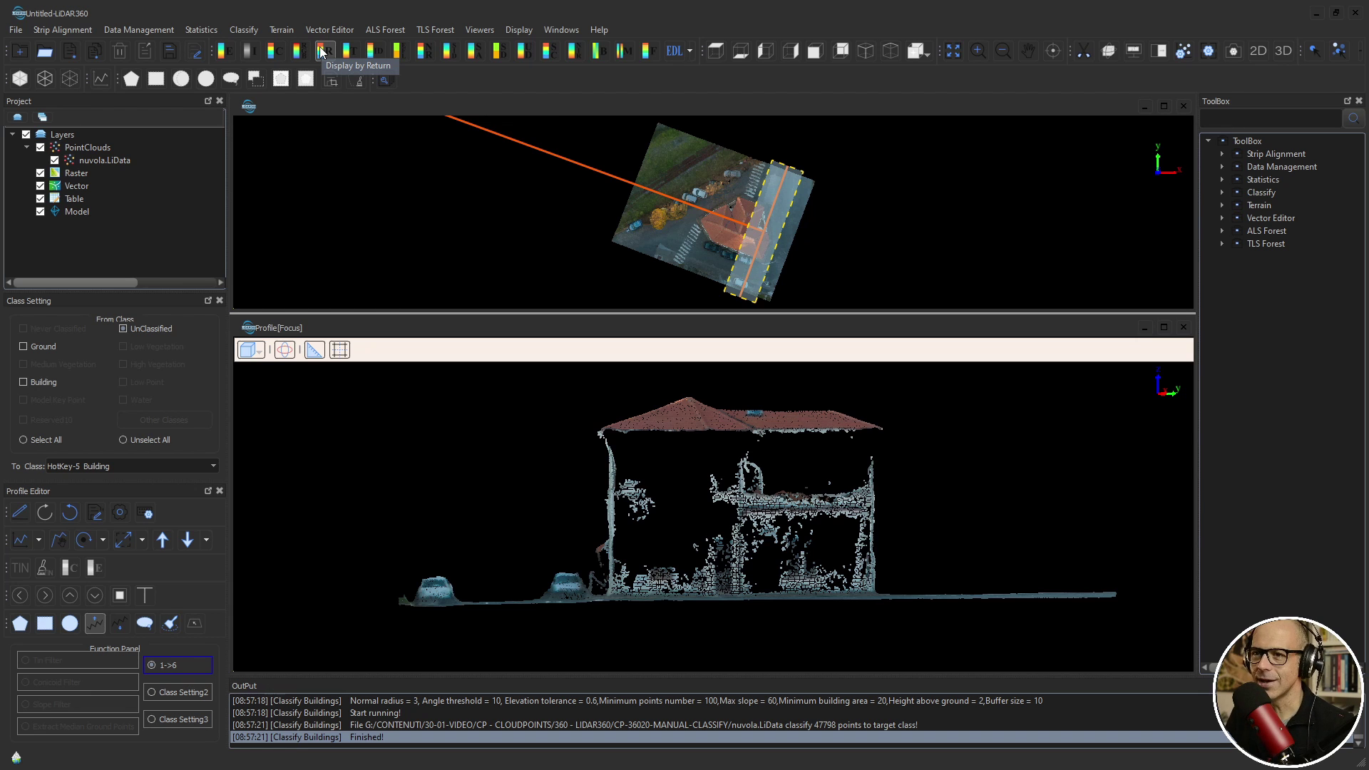
Step: Display the point cloud by classification with all classes shown, and choose Reserved13 as the target class for unclassified points
{"action": "left_click", "coordinate": [276, 51]}
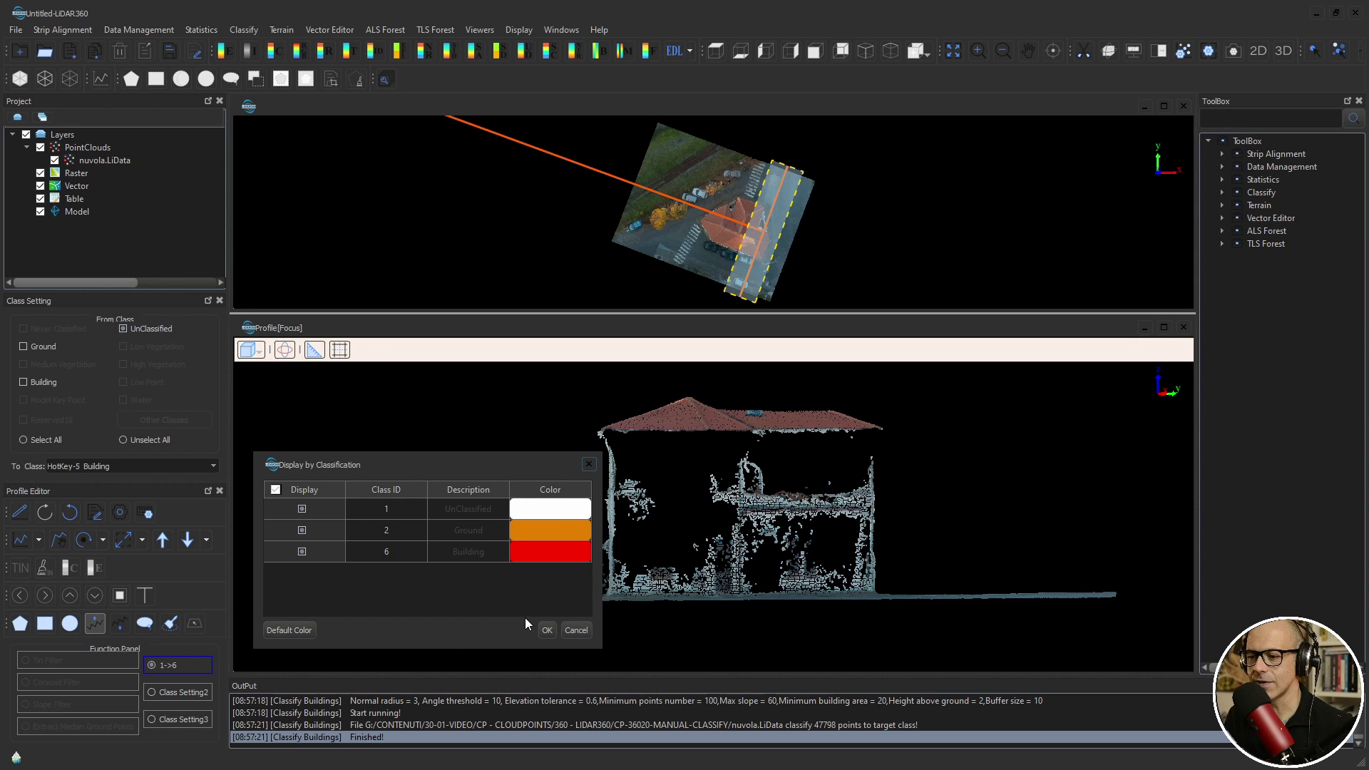
{"action": "left_click", "coordinate": [547, 630]}
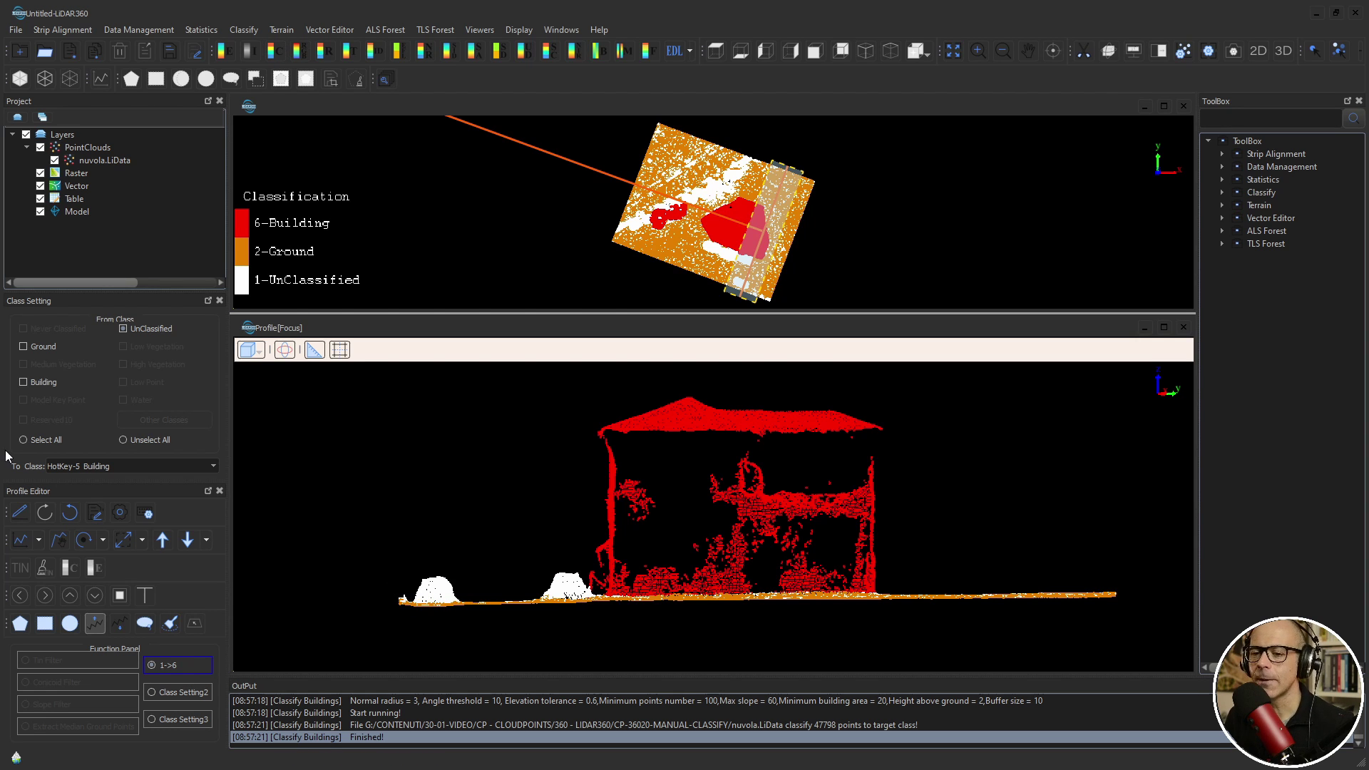
{"action": "left_click", "coordinate": [212, 467]}
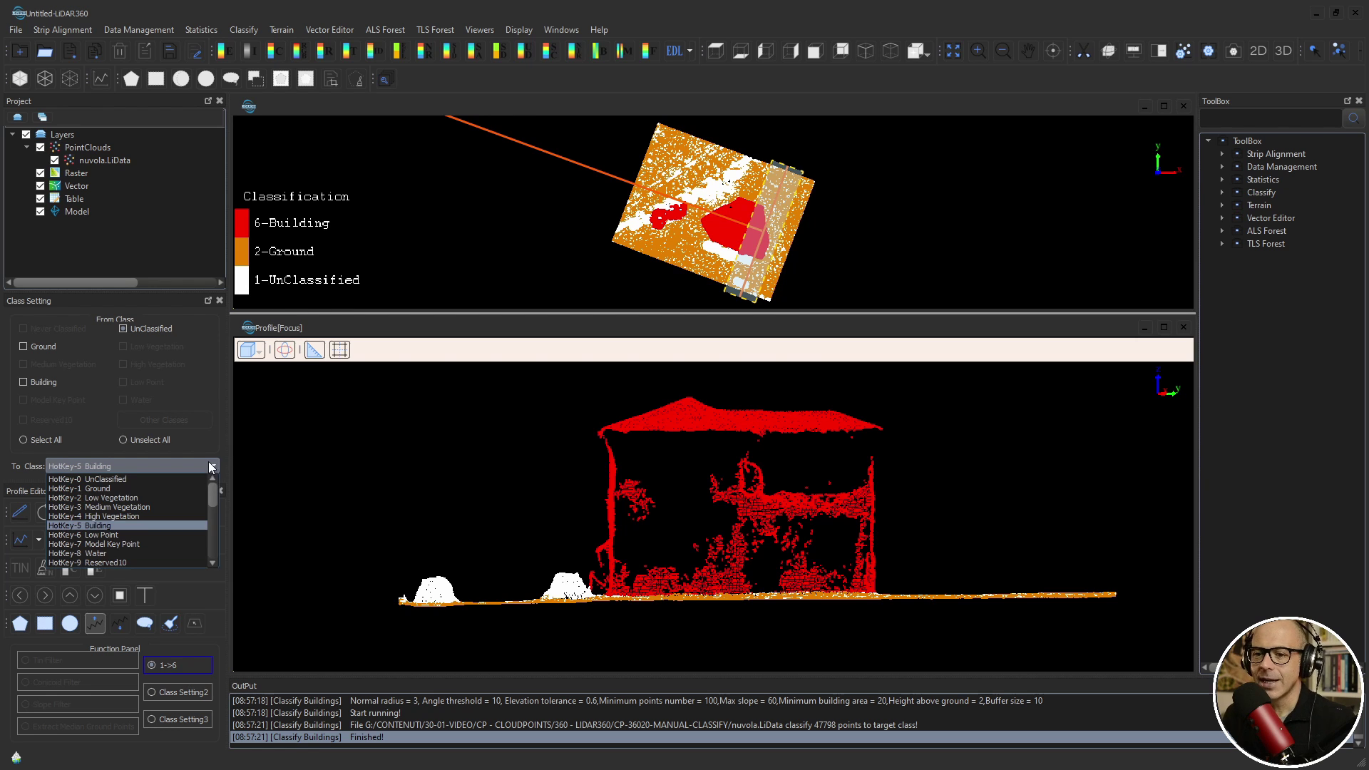
{"action": "mouse_move", "coordinate": [212, 499]}
{"action": "left_mouse_down"}
{"action": "mouse_move", "coordinate": [213, 540]}
{"action": "mouse_move", "coordinate": [208, 491]}
{"action": "left_mouse_up"}
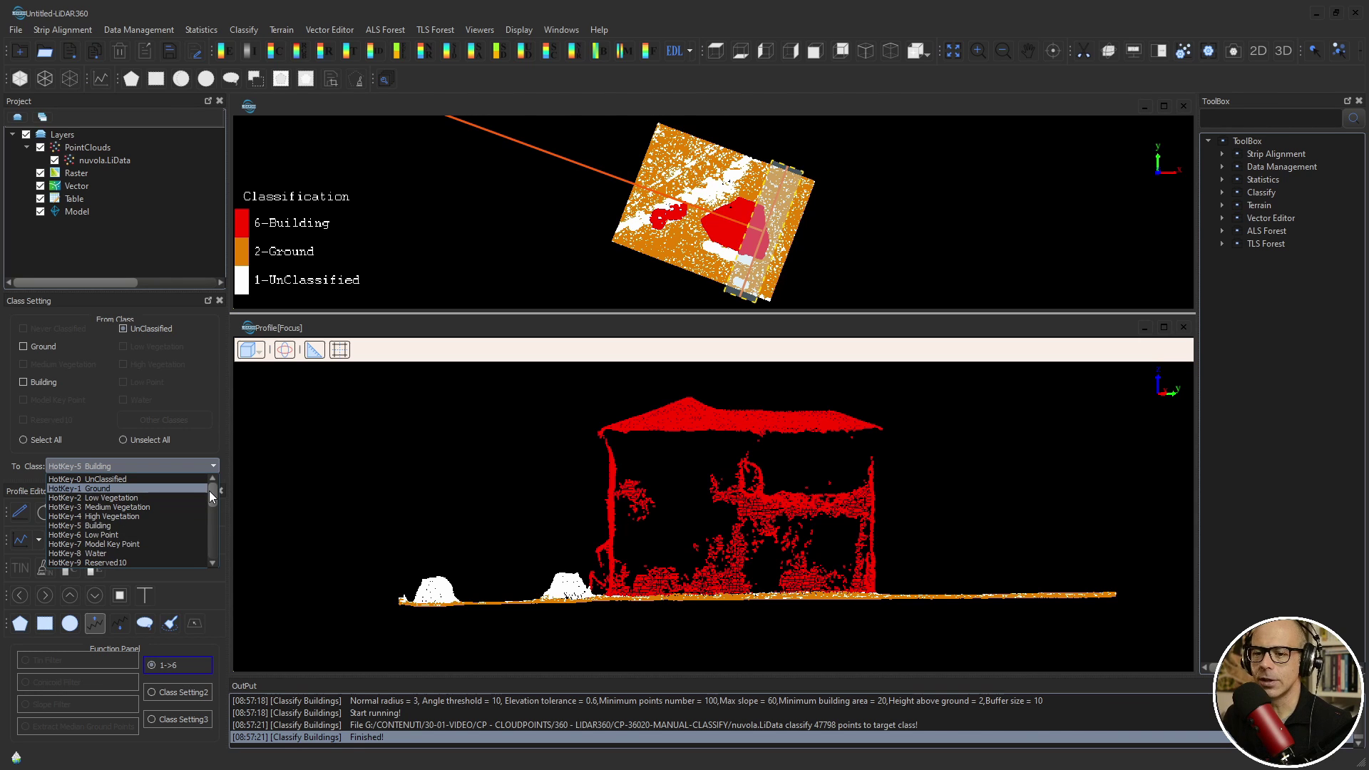
{"action": "left_click_drag", "start_coordinate": [208, 490], "coordinate": [165, 477]}
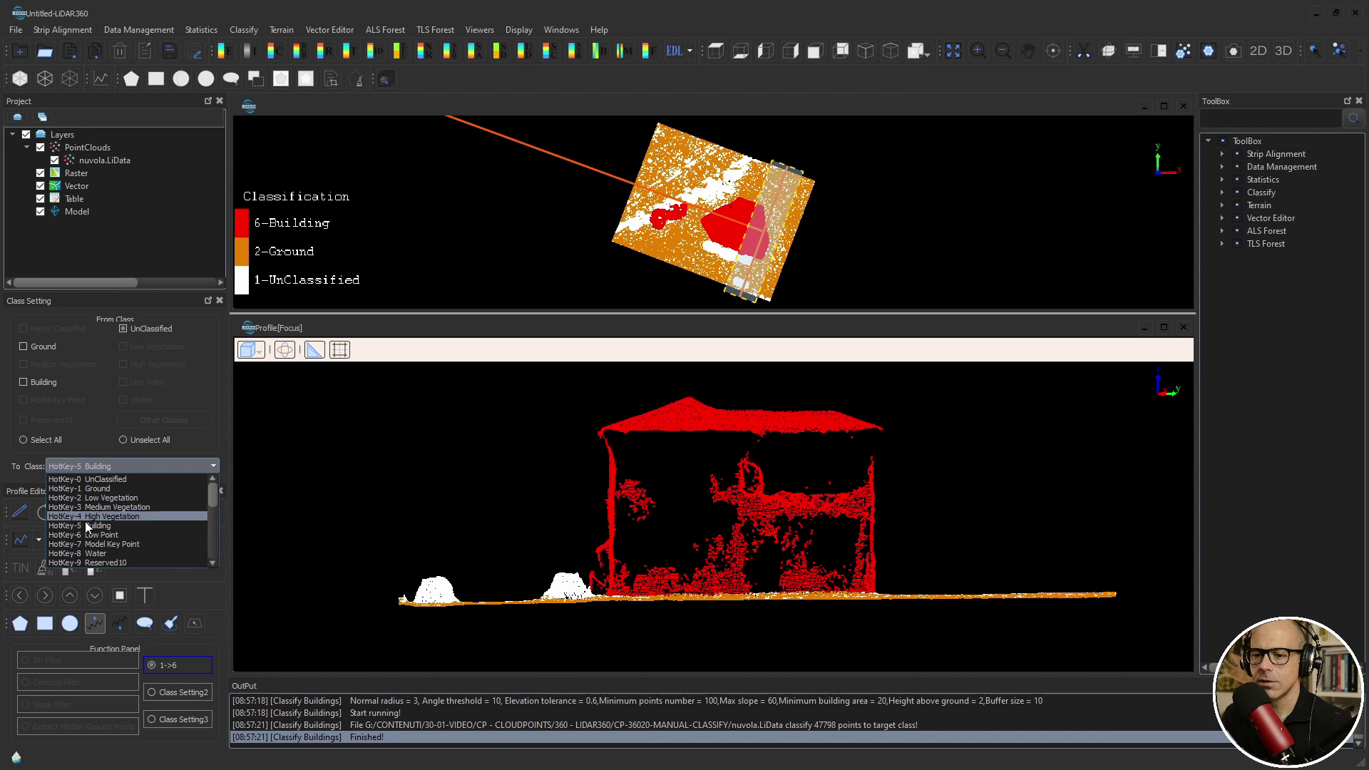
{"action": "scroll", "coordinate": [91, 524], "scroll_direction": "down", "scroll_amount": 2}
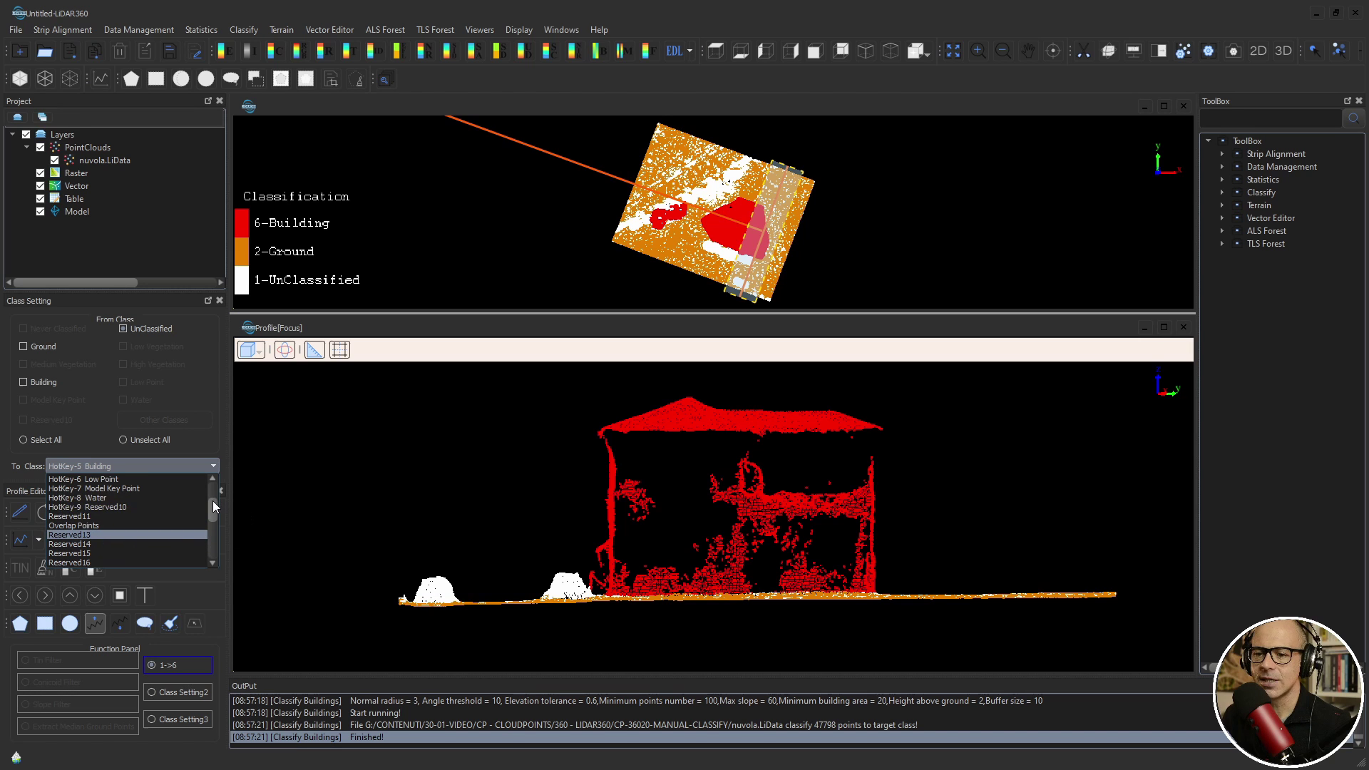
{"action": "left_click_drag", "start_coordinate": [212, 500], "coordinate": [215, 519]}
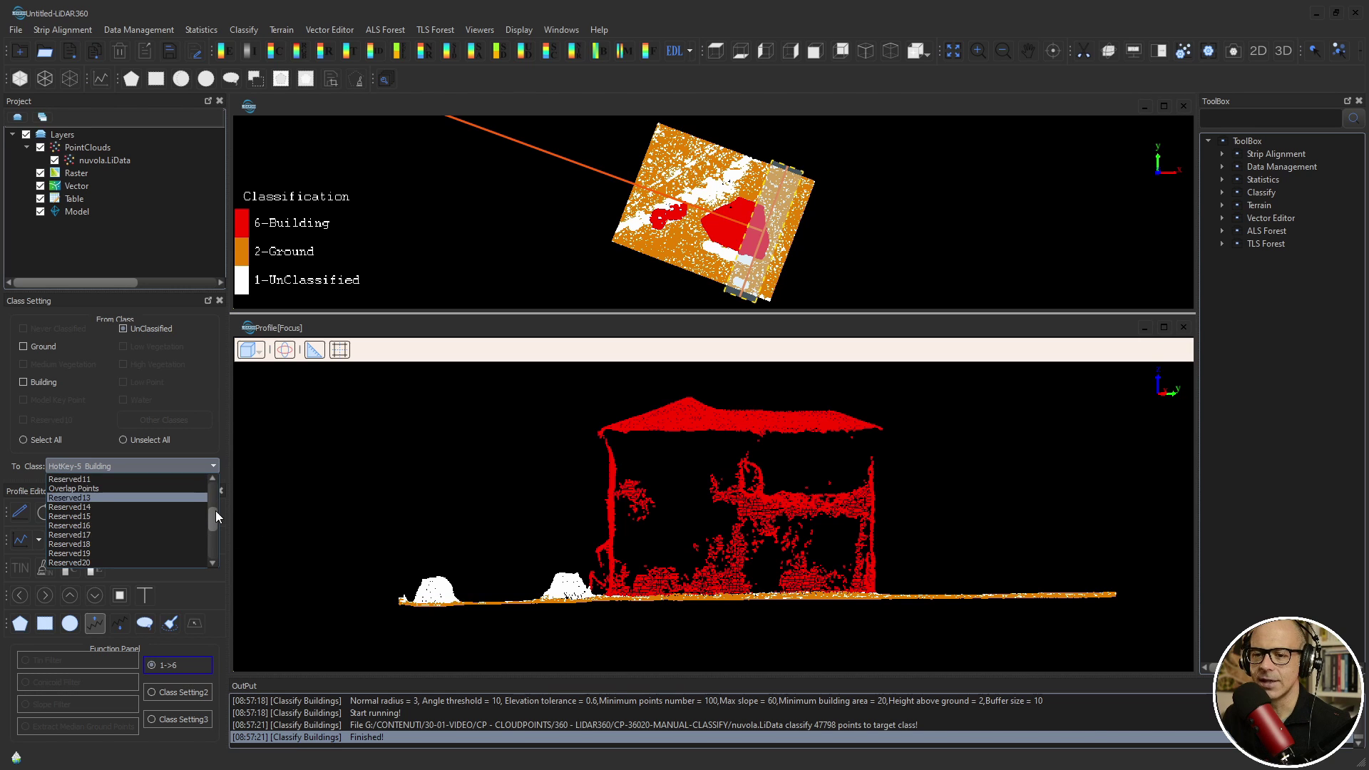
{"action": "left_click_drag", "start_coordinate": [214, 535], "coordinate": [211, 496]}
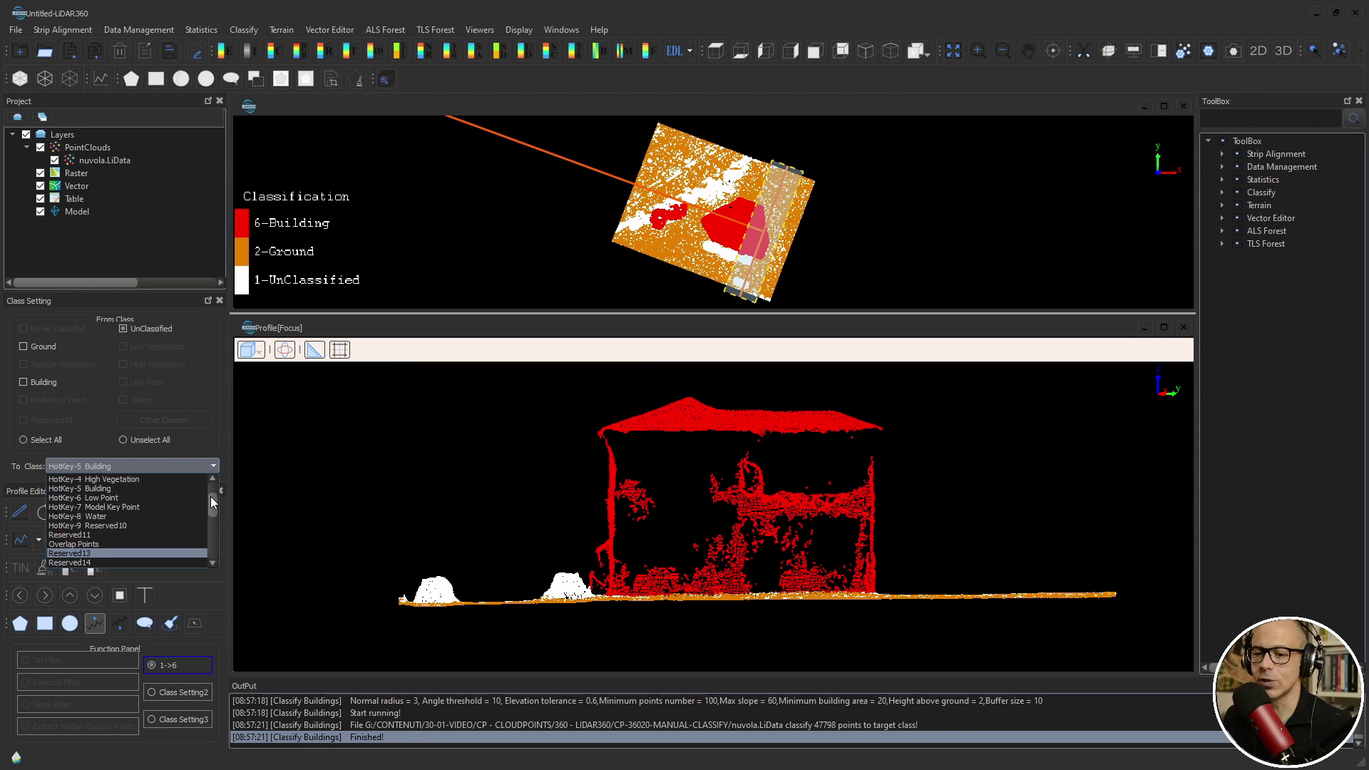
{"action": "left_click", "coordinate": [79, 553]}
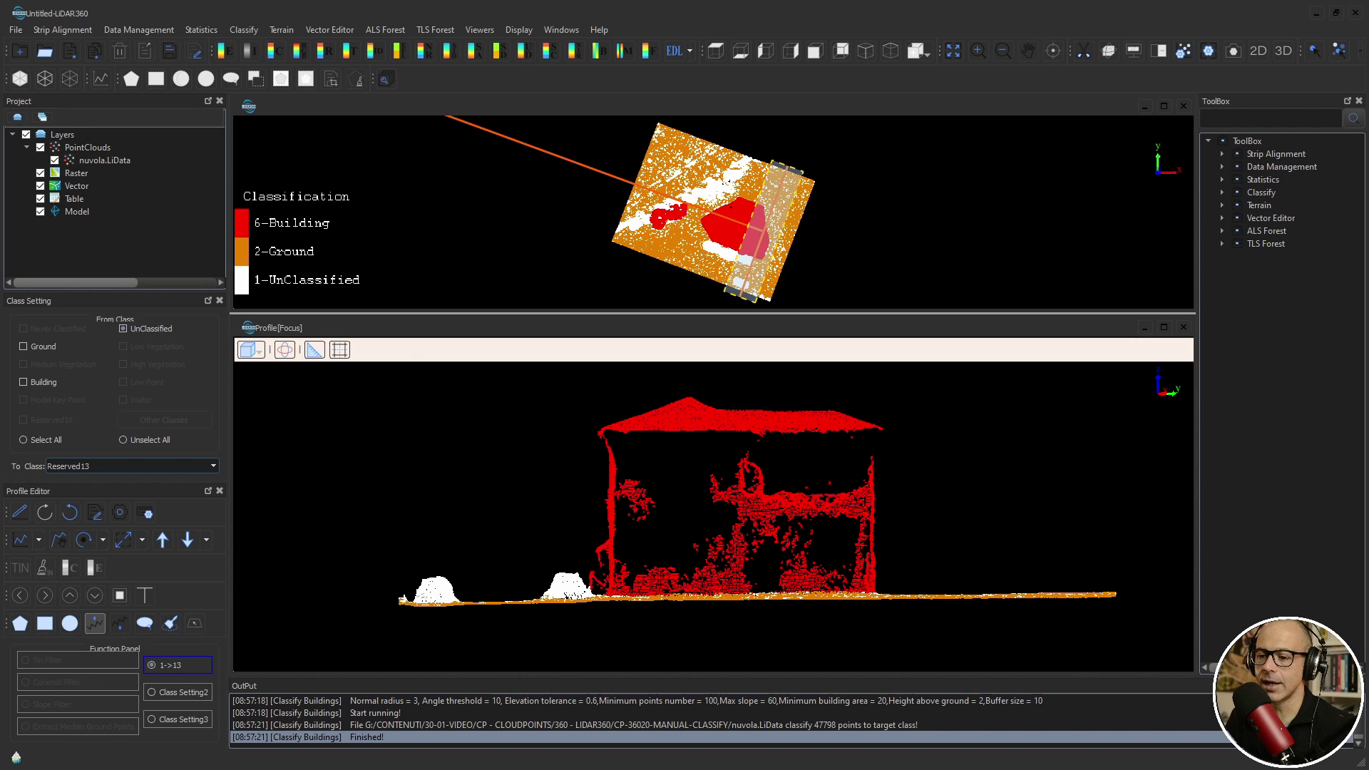
Step: Reclassify the unclassified points of the two cars beside the building as Reserved13 with a Line Above Selection along the ground
{"action": "left_click", "coordinate": [408, 601]}
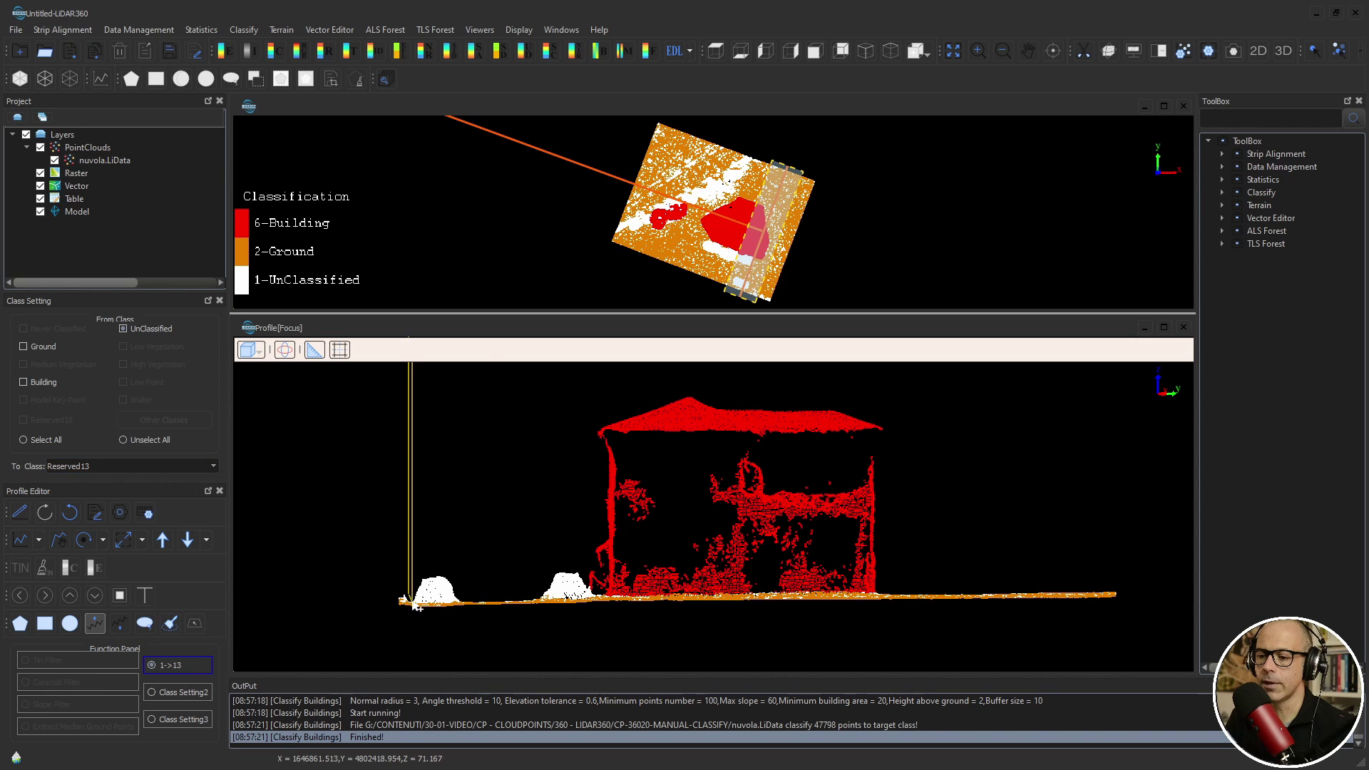
{"action": "left_click", "coordinate": [591, 602]}
{"action": "scroll", "coordinate": [593, 581], "scroll_direction": "up", "scroll_amount": 3}
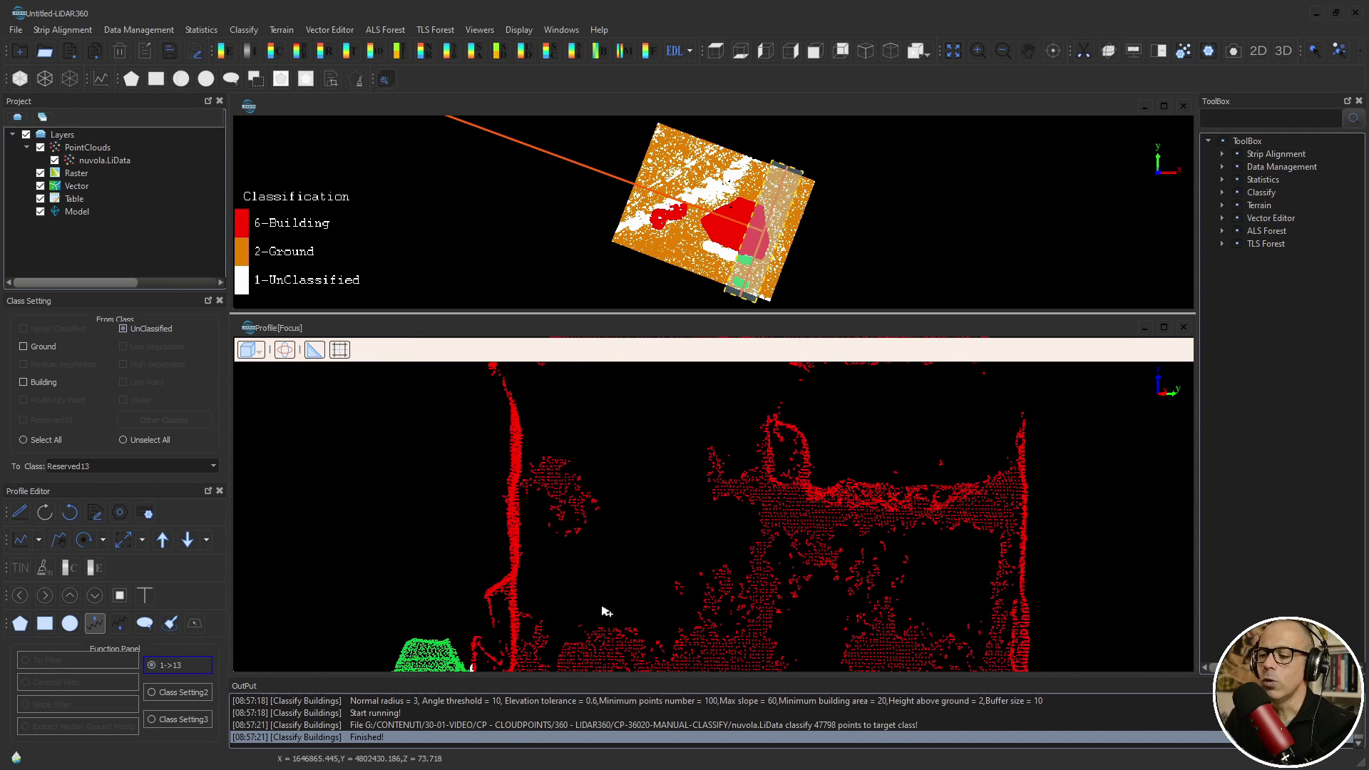
{"action": "scroll", "coordinate": [467, 615], "scroll_direction": "down", "scroll_amount": 3}
{"action": "scroll", "coordinate": [572, 559], "scroll_direction": "up", "scroll_amount": 2}
{"action": "scroll", "coordinate": [572, 560], "scroll_direction": "down", "scroll_amount": 2}
{"action": "scroll", "coordinate": [853, 488], "scroll_direction": "down", "scroll_amount": 3}
{"action": "scroll", "coordinate": [802, 500], "scroll_direction": "up", "scroll_amount": 3}
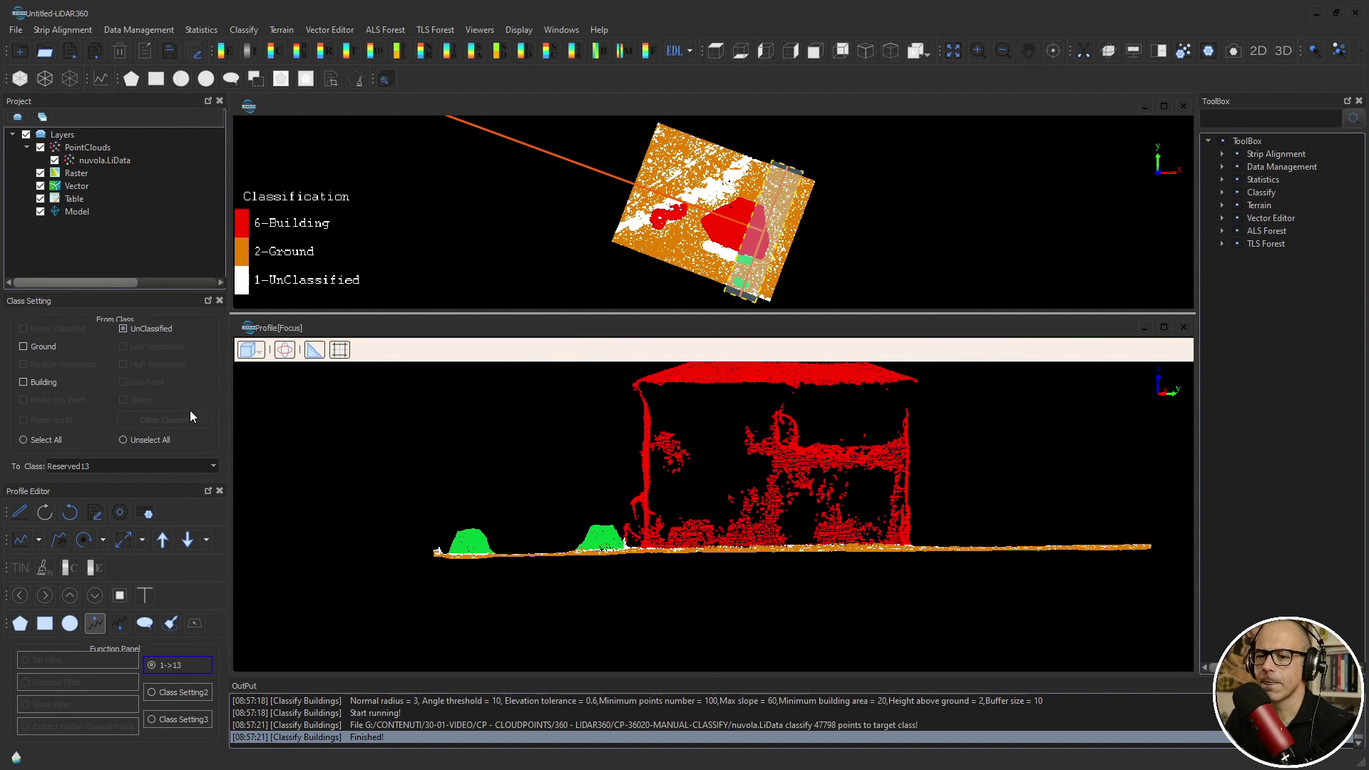
Step: Move the buffered section forward to the middle of the building and show its whole profile
{"action": "left_click", "coordinate": [163, 540]}
{"action": "left_click", "coordinate": [162, 540]}
{"action": "scroll", "coordinate": [758, 514], "scroll_direction": "up", "scroll_amount": 1}
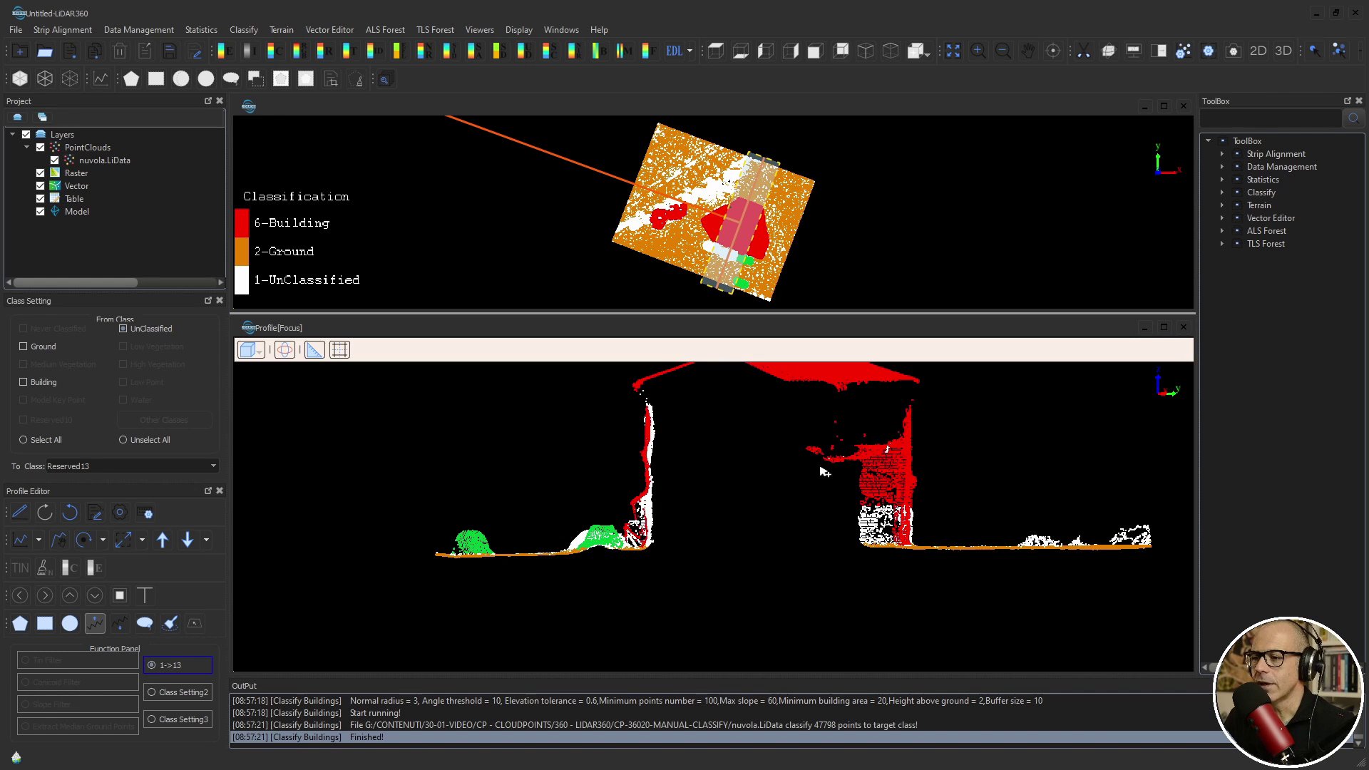
{"action": "scroll", "coordinate": [842, 492], "scroll_direction": "down", "scroll_amount": 3}
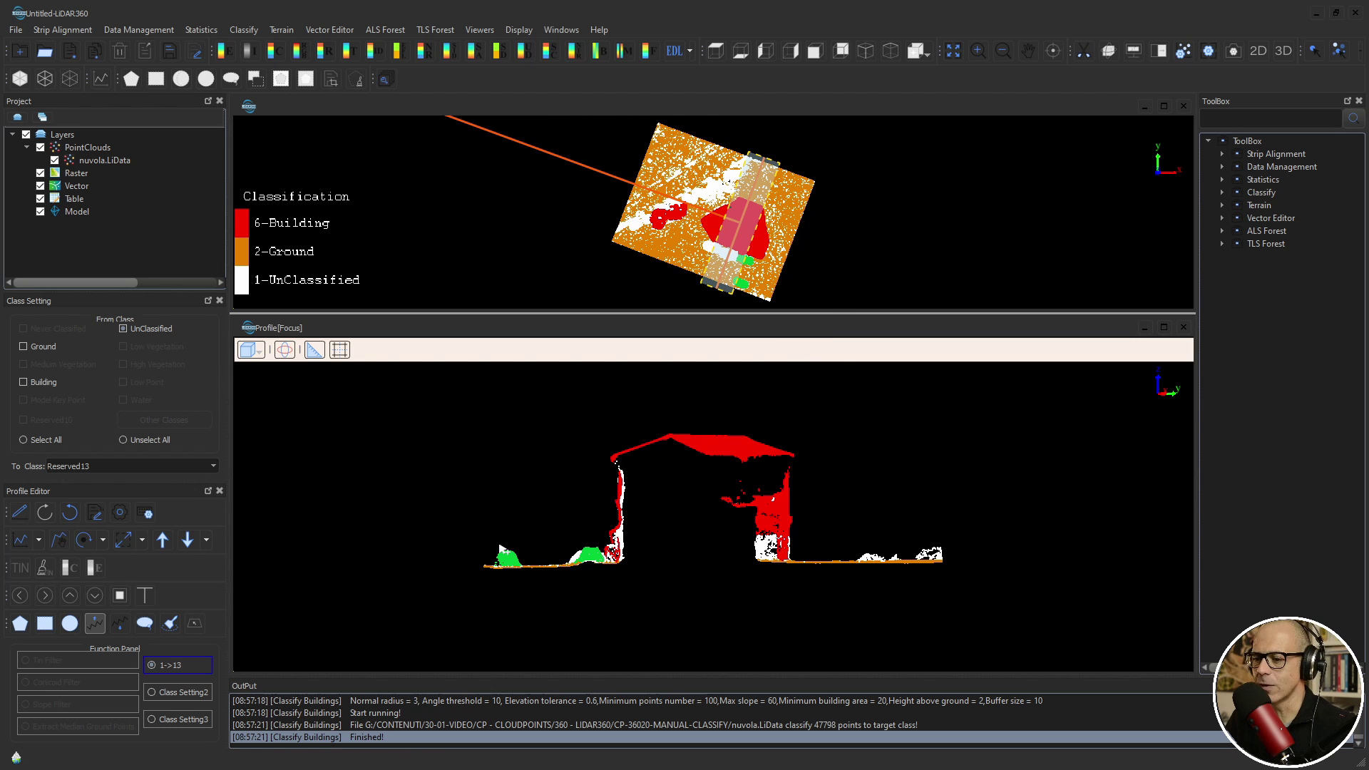
{"action": "scroll", "coordinate": [500, 549], "scroll_direction": "up", "scroll_amount": 2}
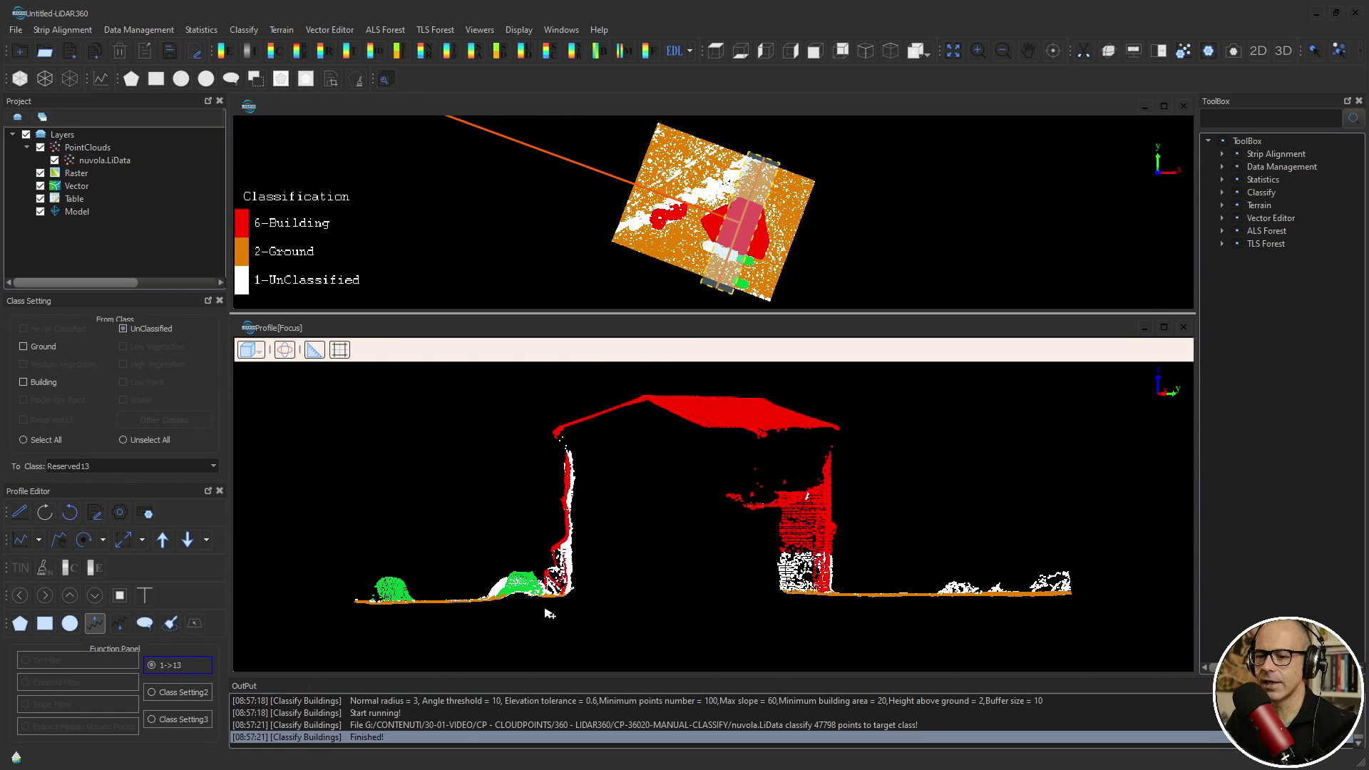
Step: Reclassify the unclassified car points in this section as Reserved13, drawing the Line Above Selection along the ground up to the building wall
{"action": "left_click", "coordinate": [365, 601]}
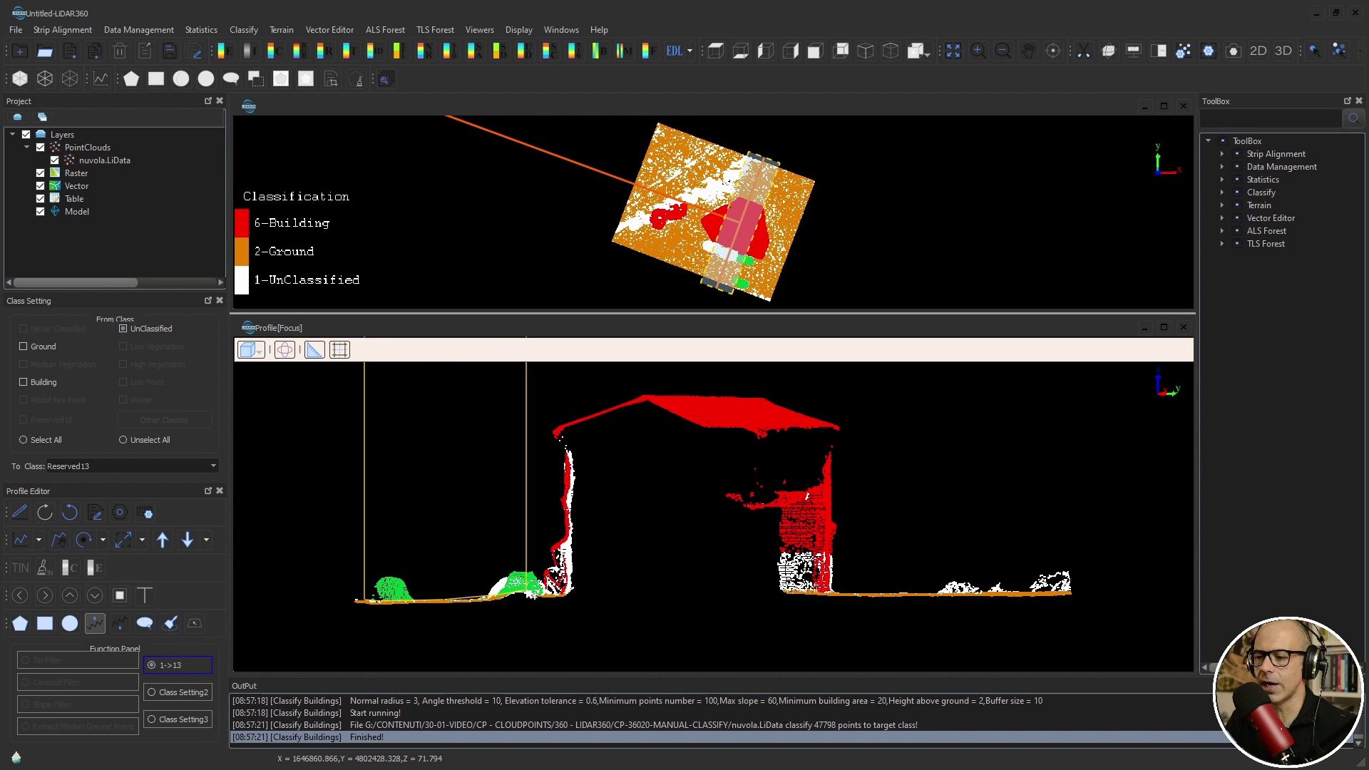
{"action": "left_click", "coordinate": [546, 599]}
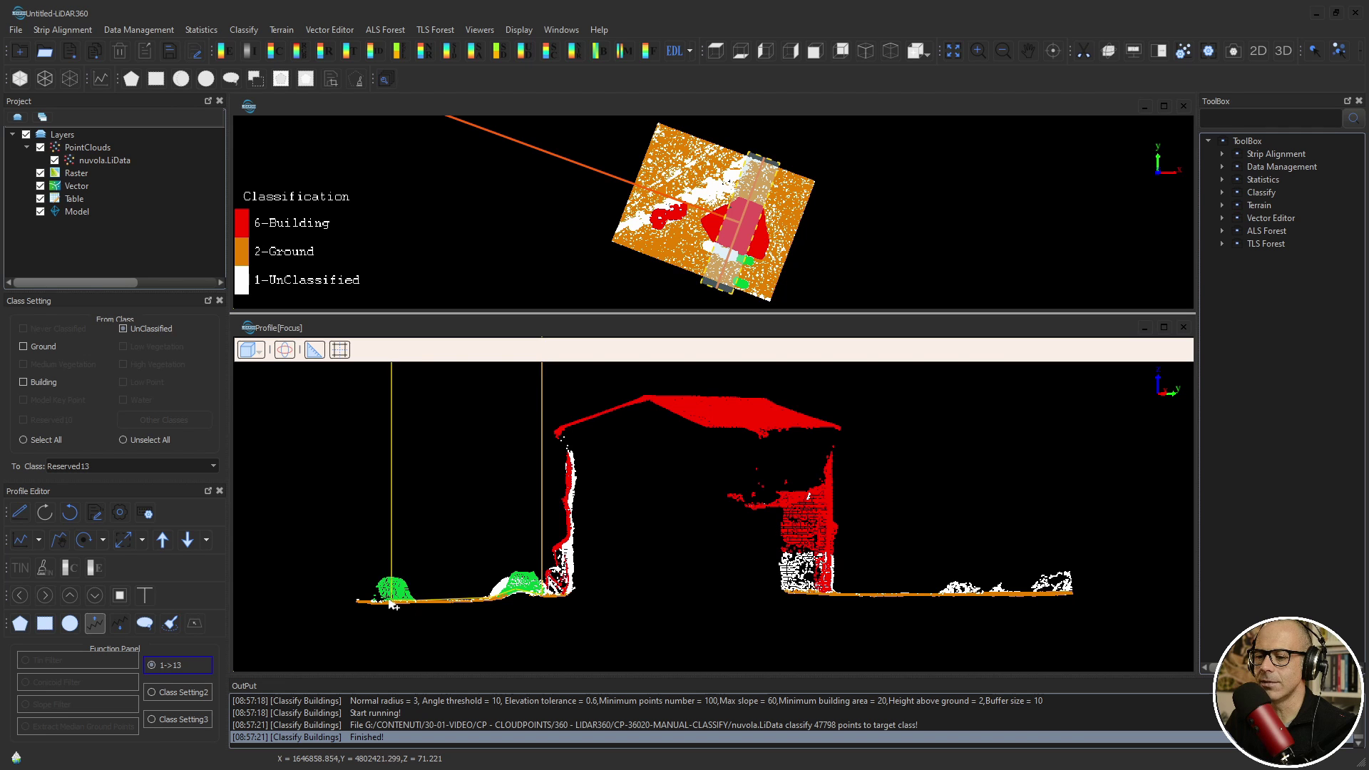
{"action": "left_click", "coordinate": [362, 587]}
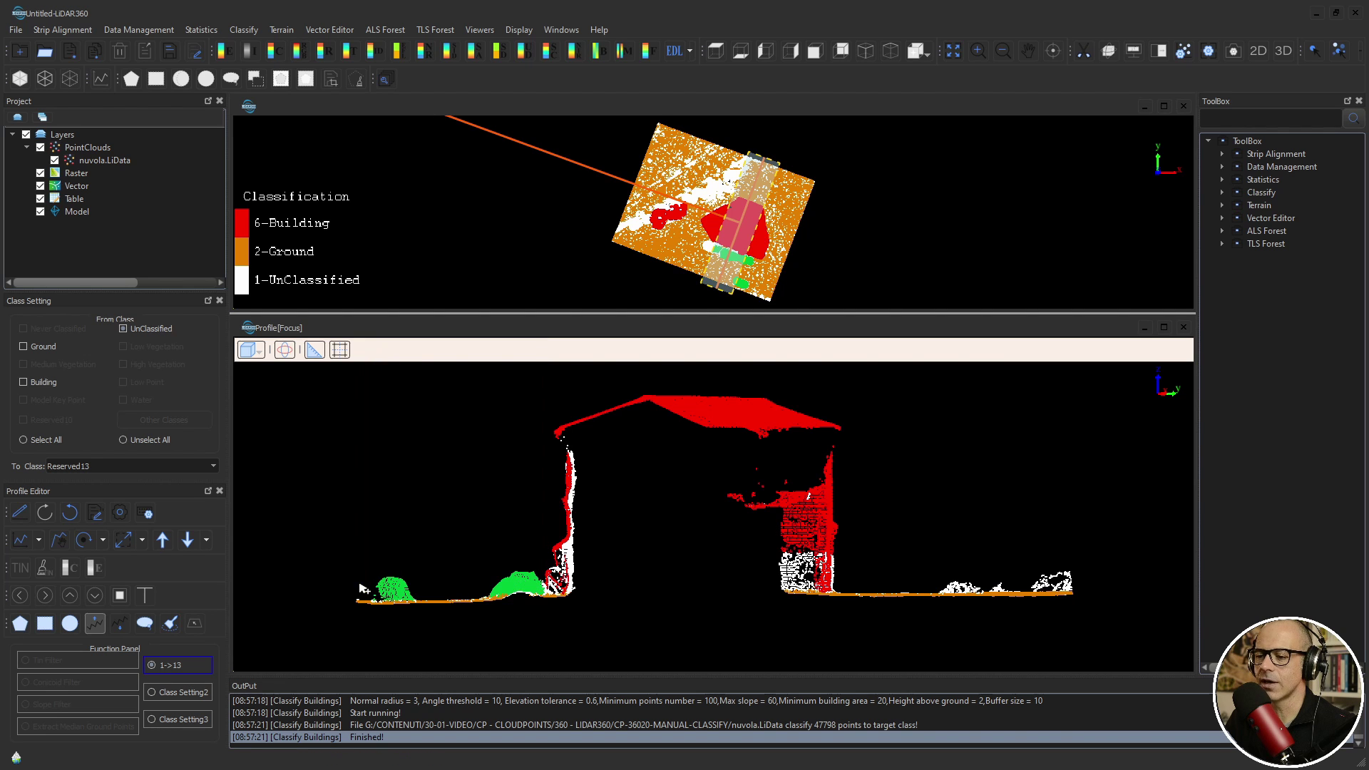
{"action": "scroll", "coordinate": [556, 553], "scroll_direction": "up", "scroll_amount": 2}
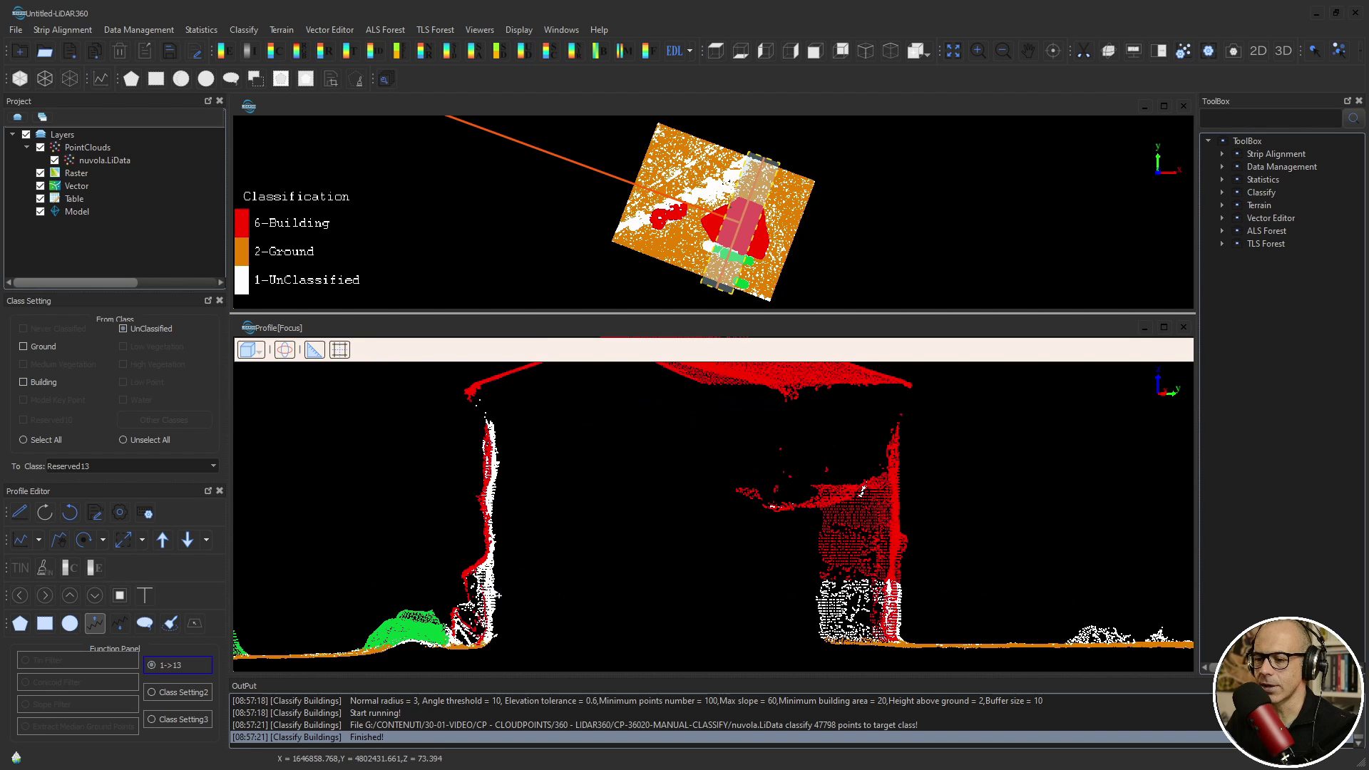
{"action": "scroll", "coordinate": [492, 596], "scroll_direction": "down", "scroll_amount": 2}
{"action": "scroll", "coordinate": [499, 613], "scroll_direction": "up", "scroll_amount": 2}
{"action": "scroll", "coordinate": [502, 626], "scroll_direction": "down", "scroll_amount": 2}
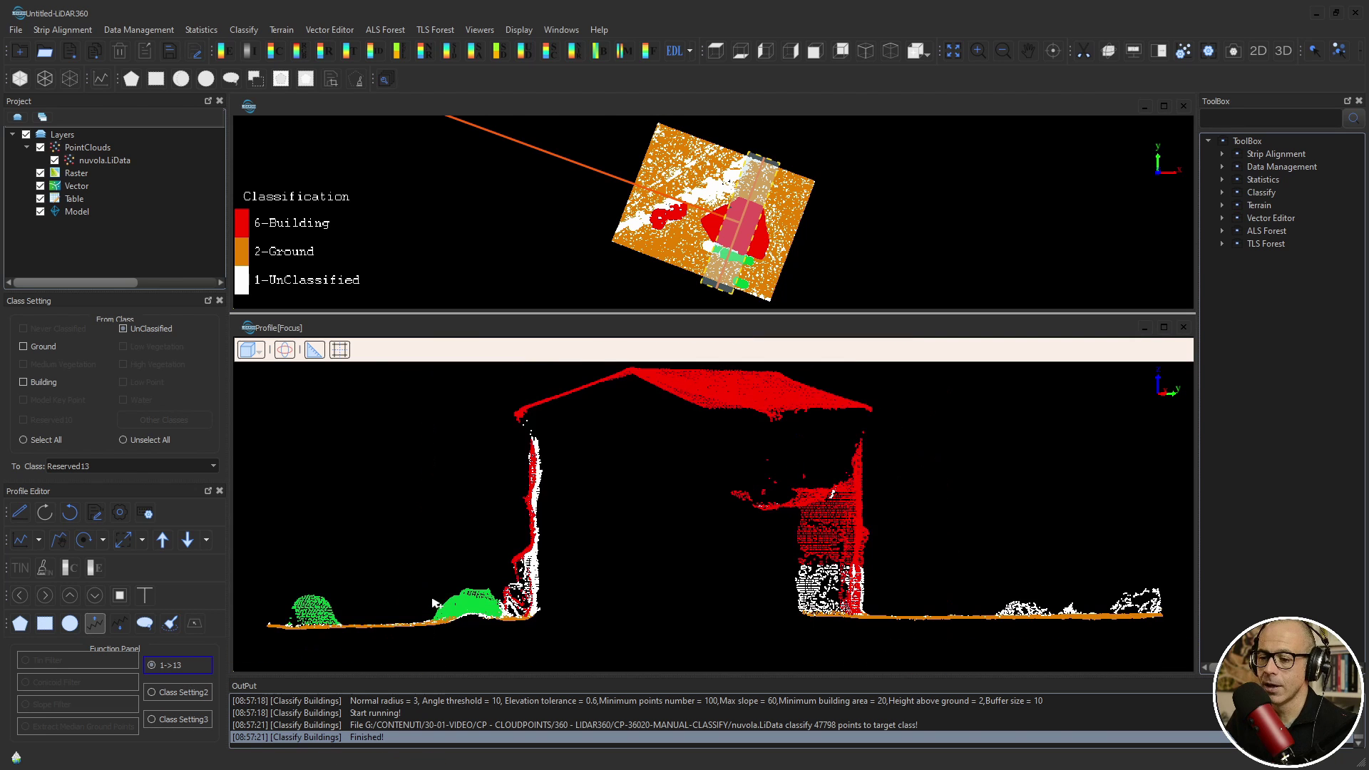
{"action": "left_click", "coordinate": [491, 617]}
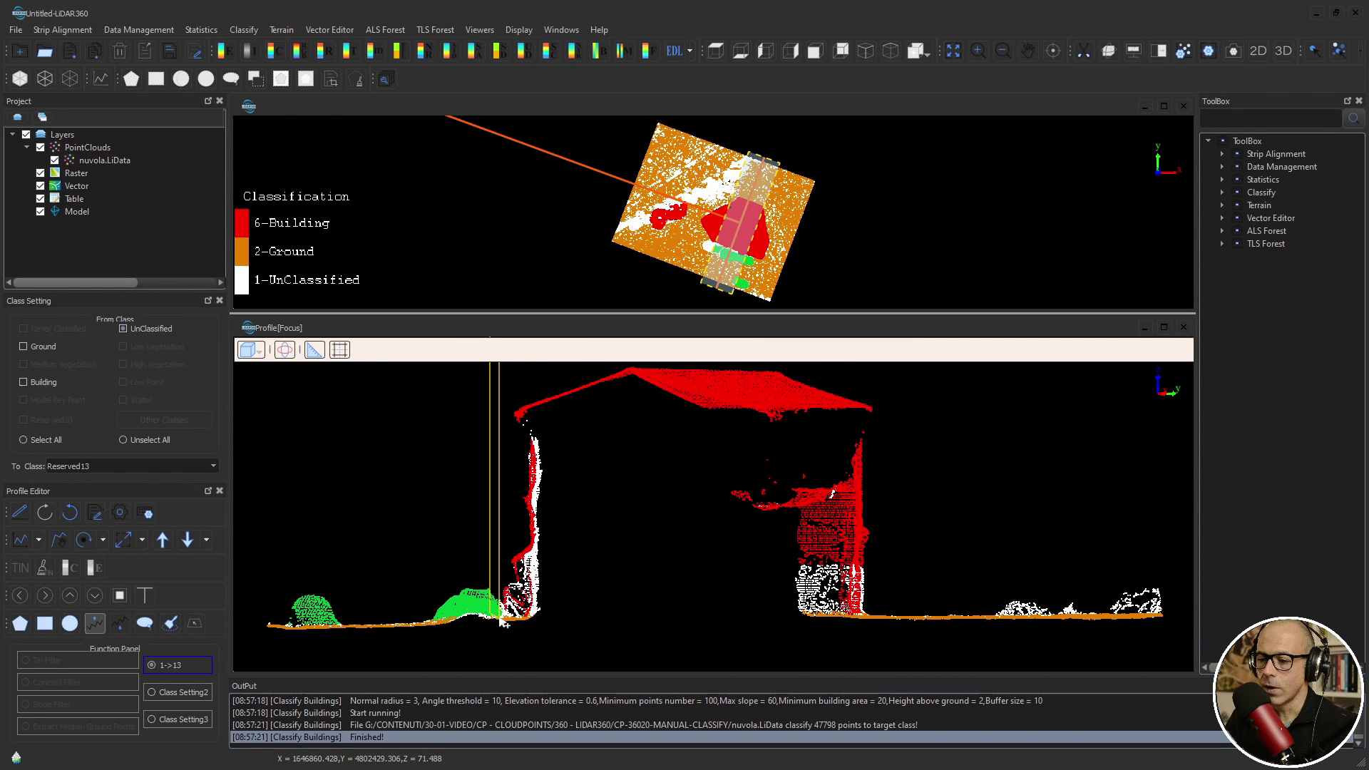
{"action": "right_click", "coordinate": [506, 622]}
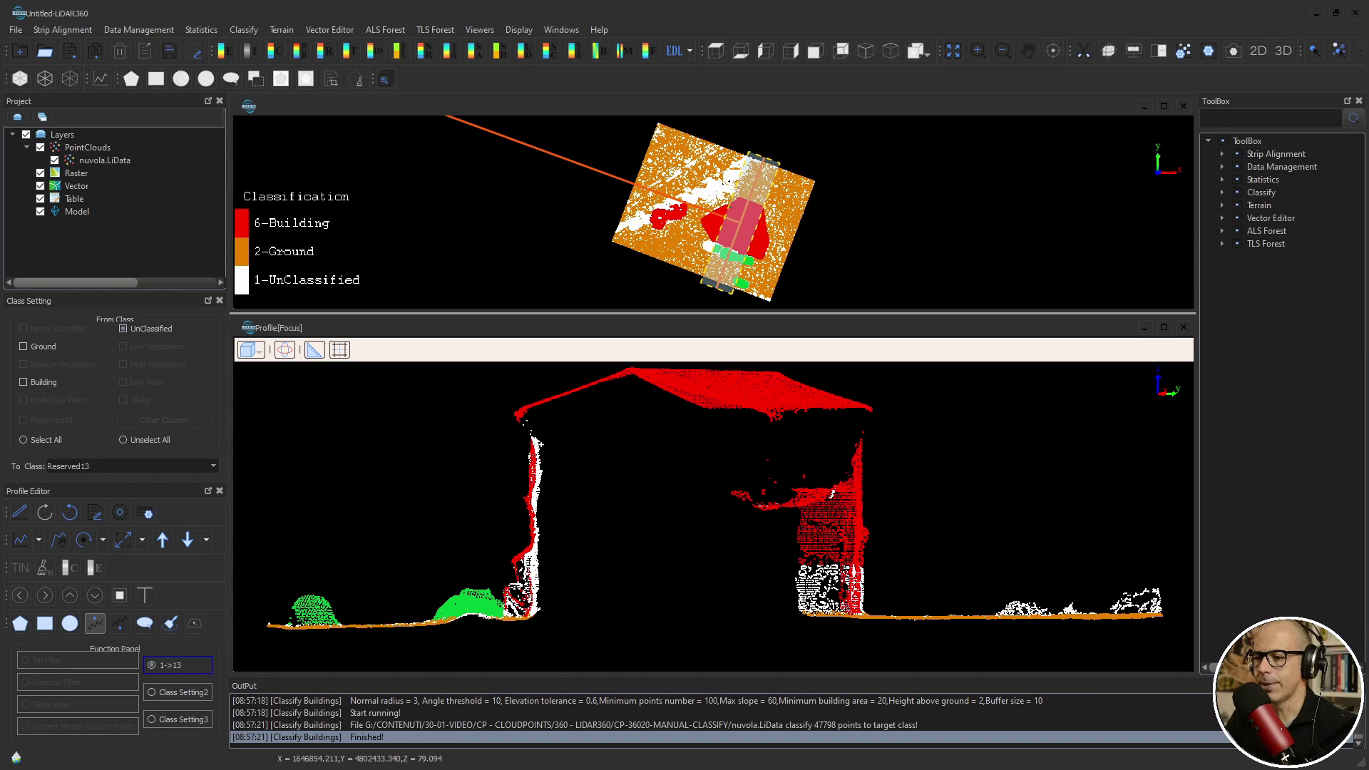
{"action": "scroll", "coordinate": [714, 625], "scroll_direction": "down", "scroll_amount": 1}
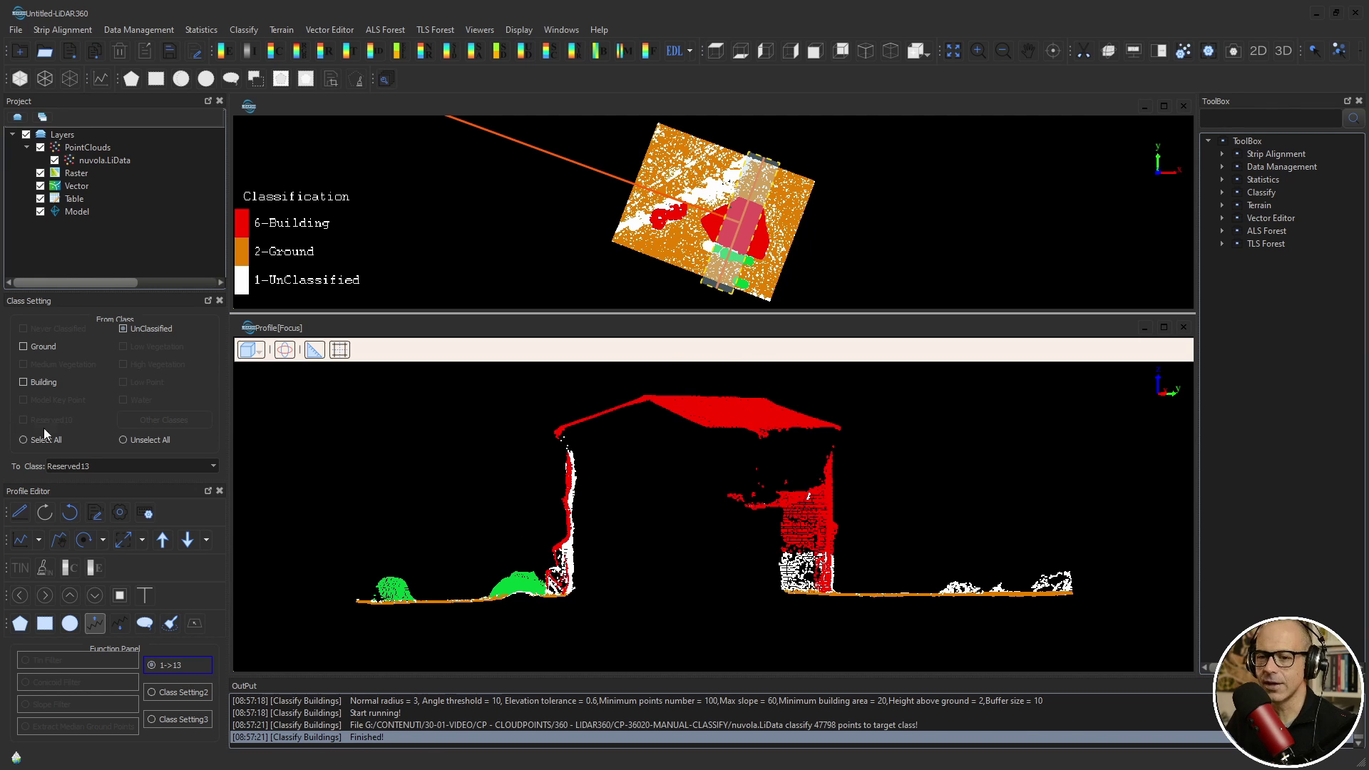
Step: Reclassify the unclassified wall points of this section from UnClassified to Building with a polygon selection around the whole building
{"action": "left_click", "coordinate": [122, 328]}
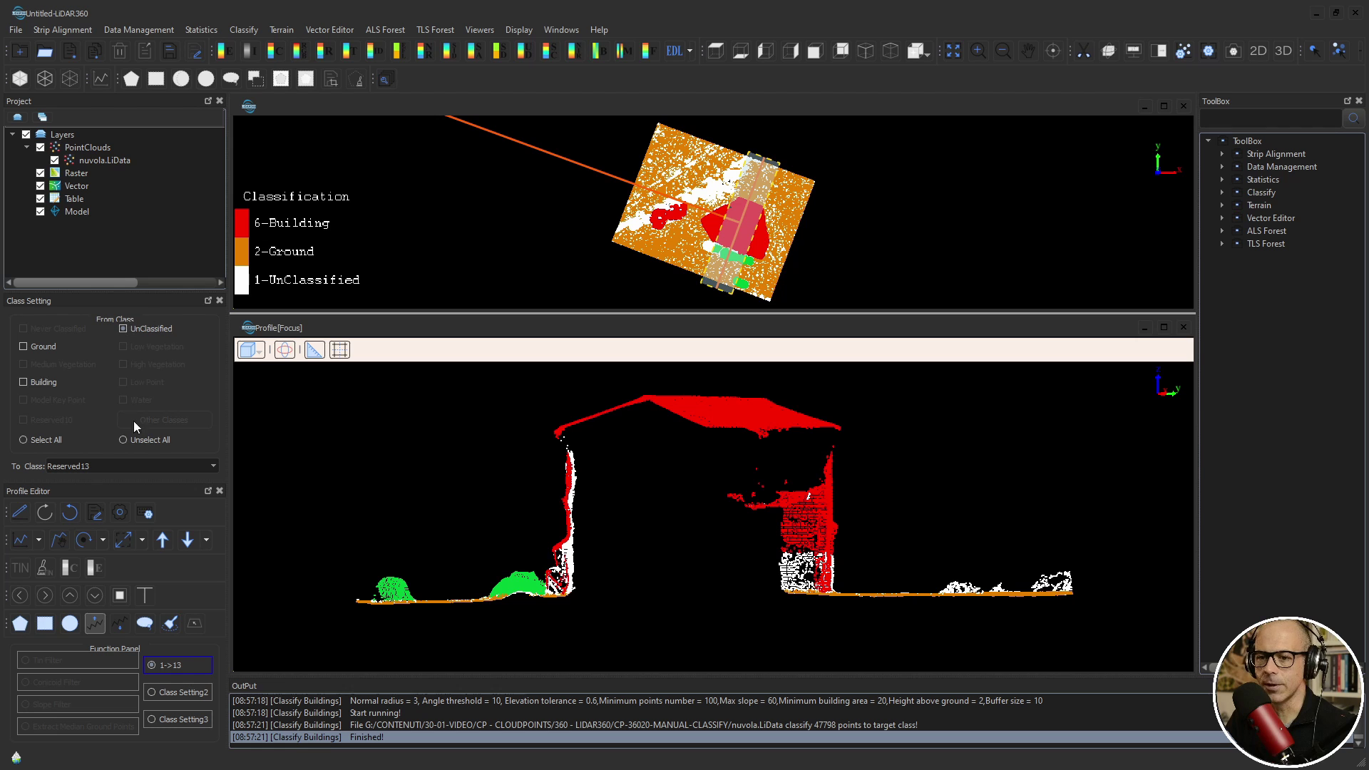
{"action": "left_click", "coordinate": [105, 462]}
{"action": "left_click", "coordinate": [97, 490]}
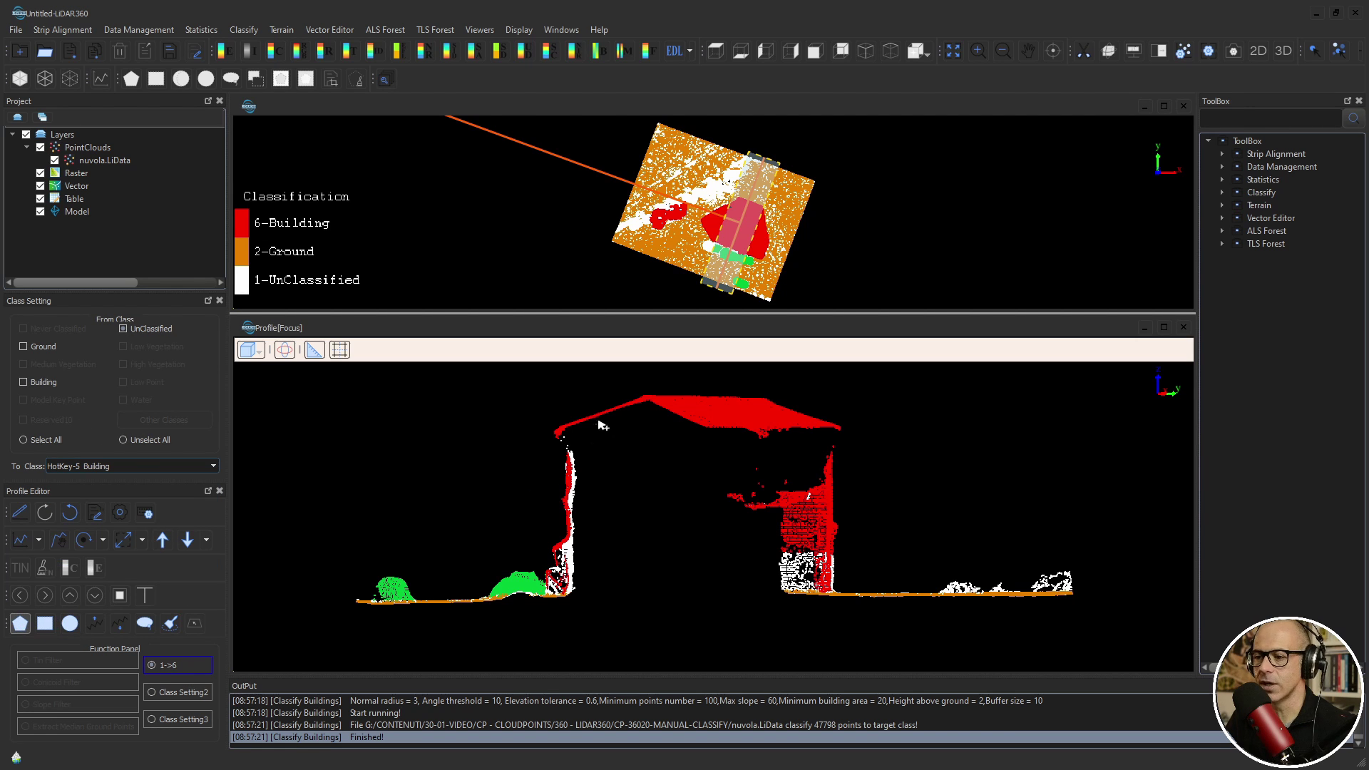
{"action": "left_click", "coordinate": [539, 409]}
{"action": "left_click", "coordinate": [539, 542]}
{"action": "left_click", "coordinate": [553, 593]}
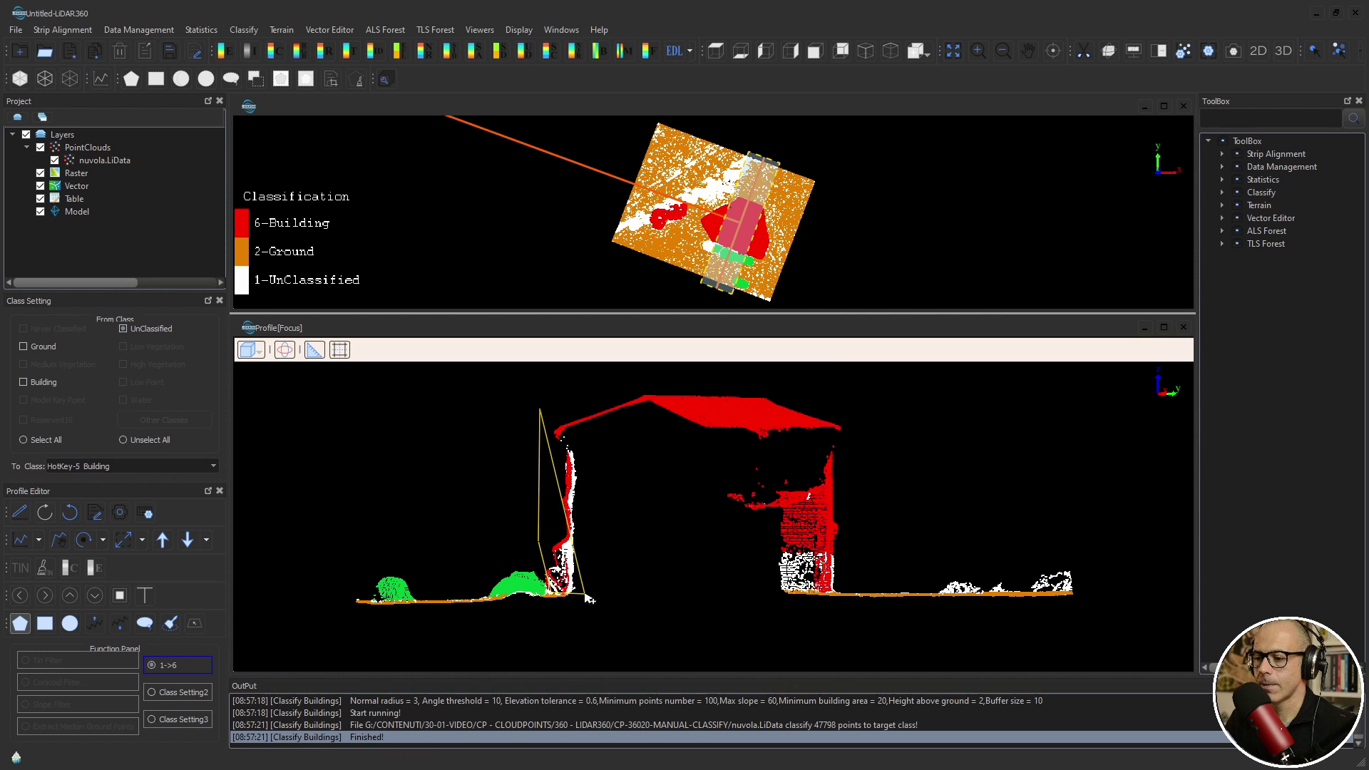
{"action": "left_click", "coordinate": [854, 591]}
{"action": "left_click", "coordinate": [887, 547]}
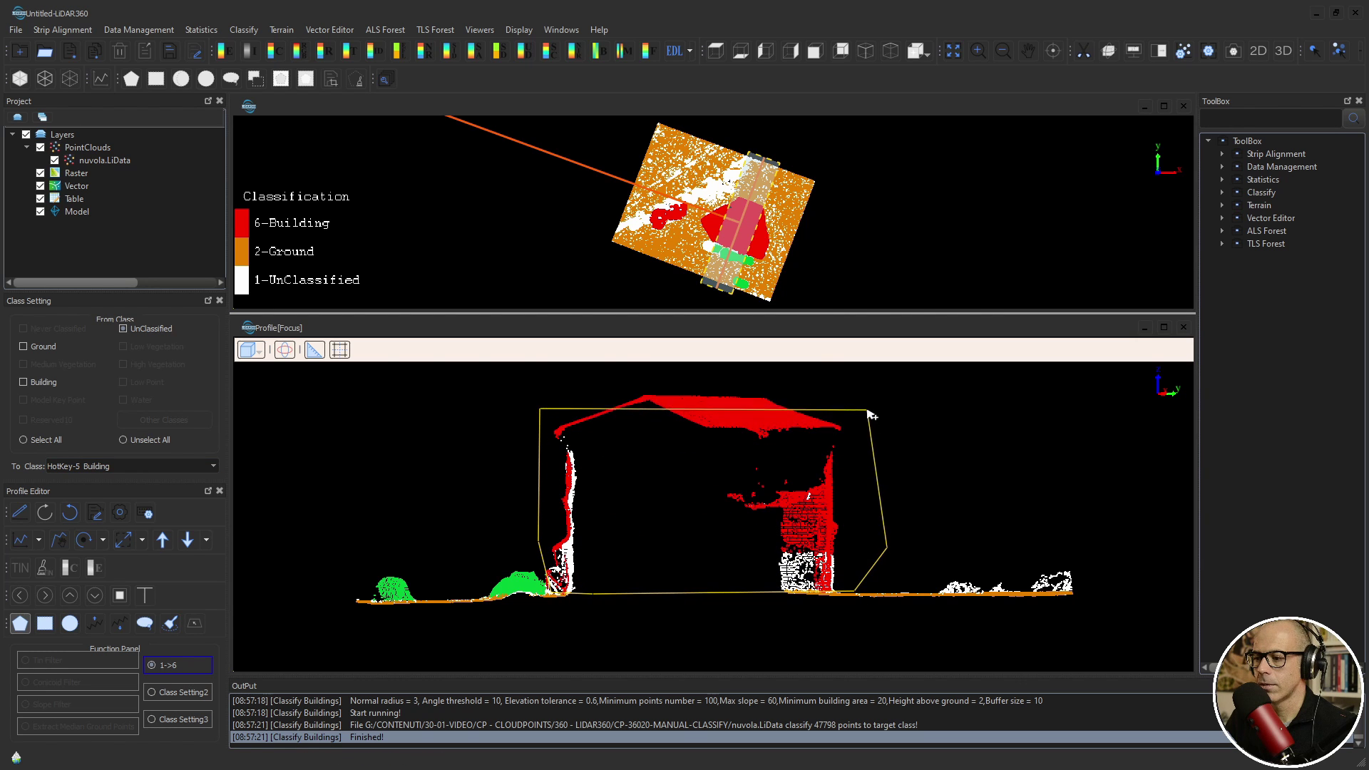
{"action": "right_click", "coordinate": [869, 414]}
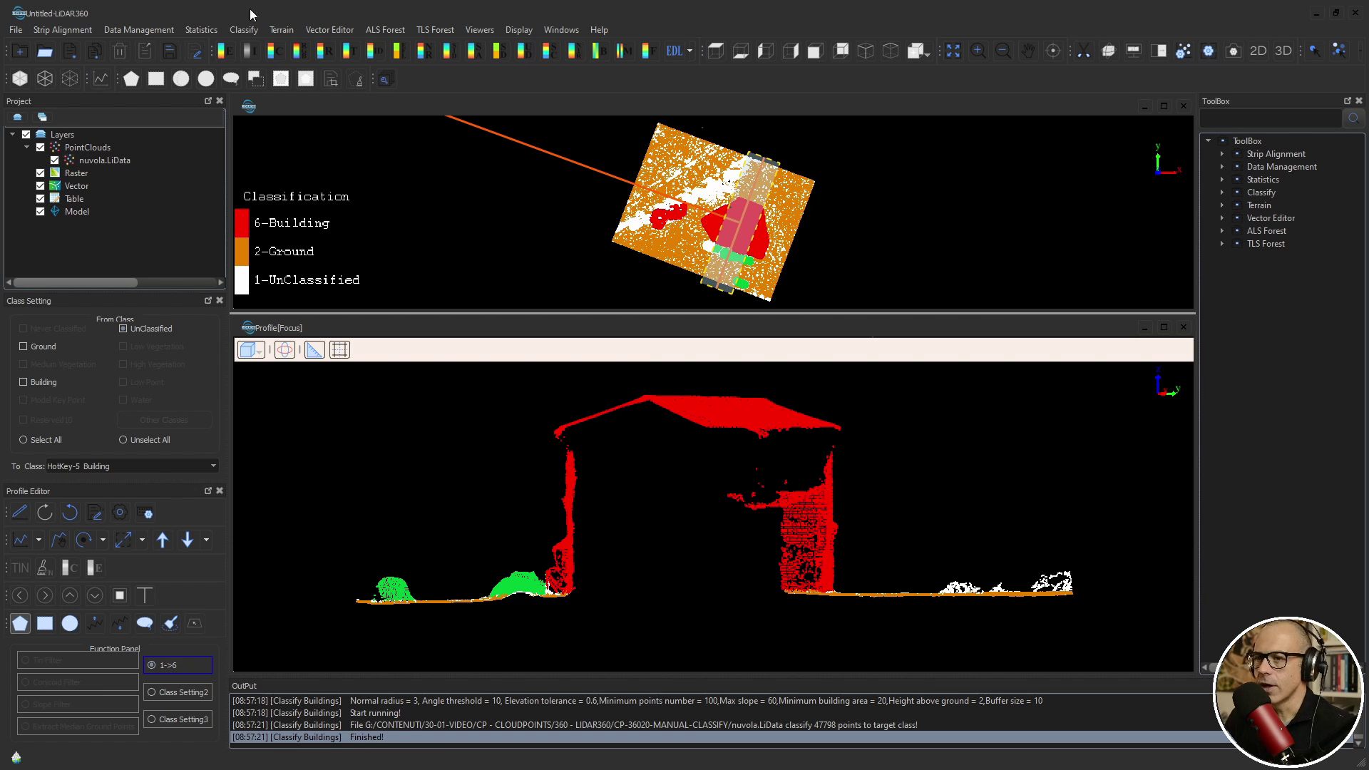
Step: Display the cloud in RGB colours and examine what the low unclassified points beyond the building's far wall represent
{"action": "left_click", "coordinate": [302, 51]}
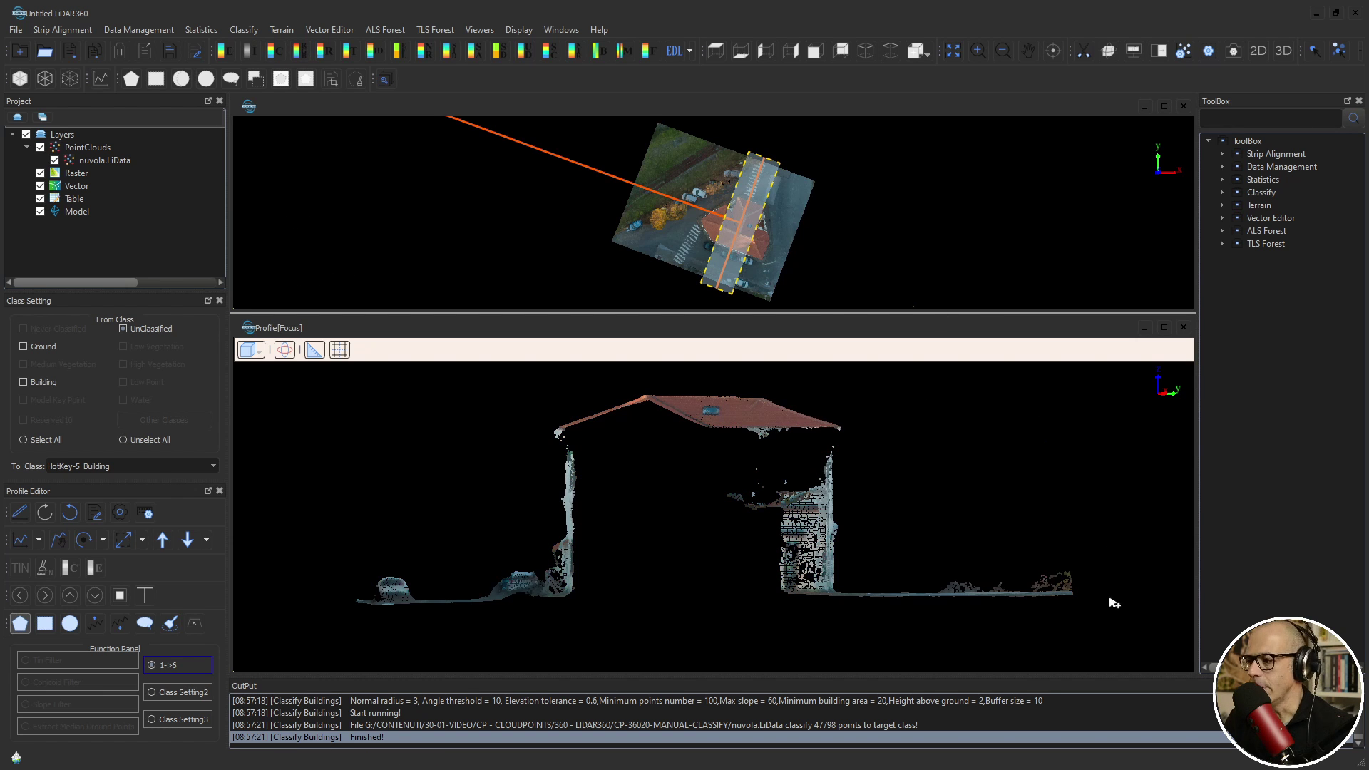
{"action": "scroll", "coordinate": [1115, 603], "scroll_direction": "up", "scroll_amount": 5}
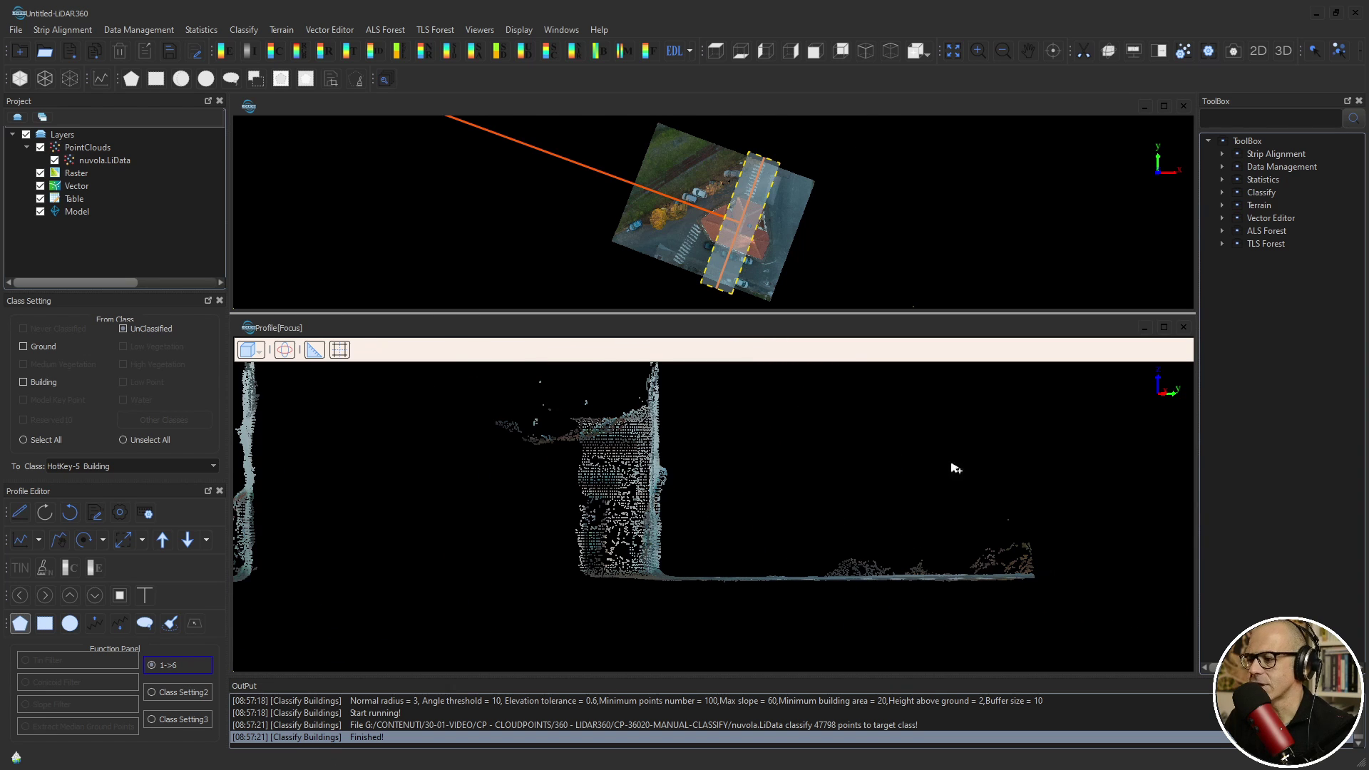
{"action": "scroll", "coordinate": [732, 153], "scroll_direction": "up", "scroll_amount": 2}
{"action": "scroll", "coordinate": [810, 182], "scroll_direction": "up", "scroll_amount": 2}
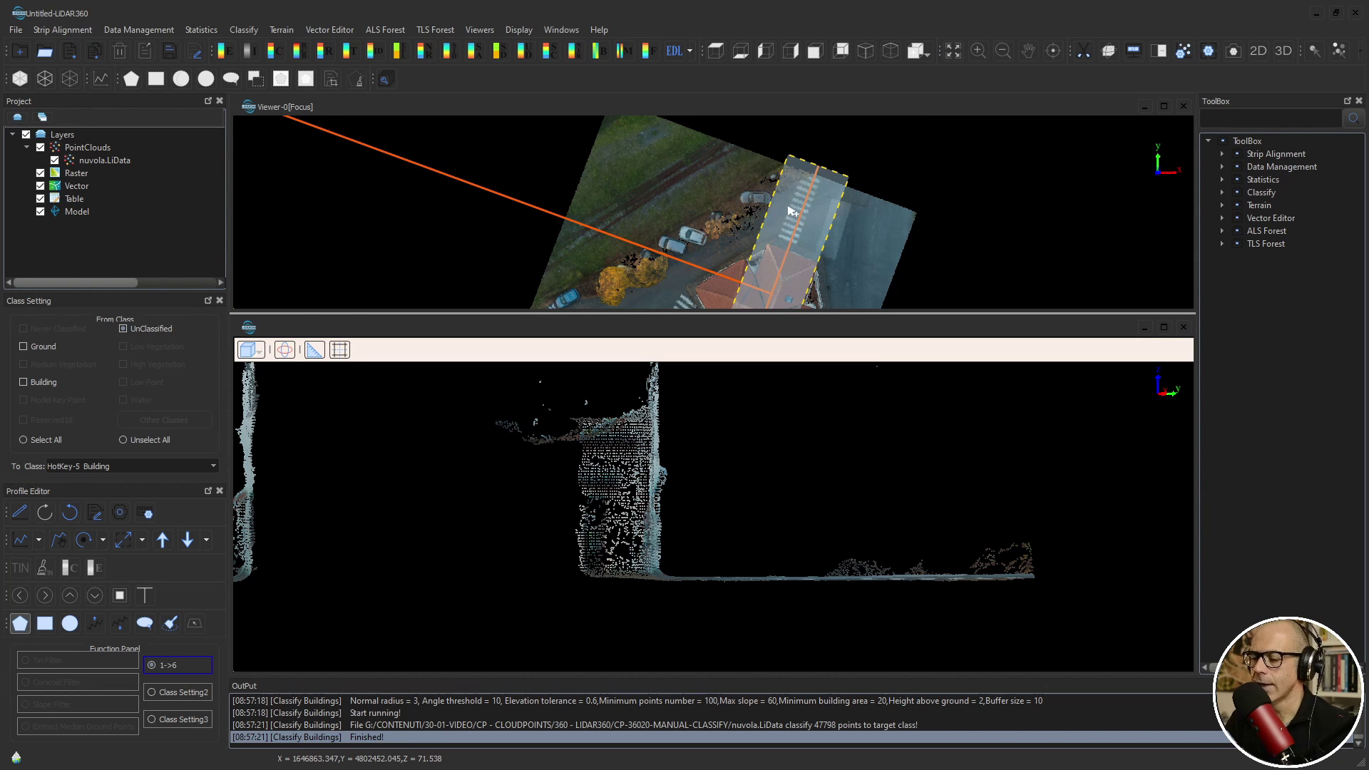
{"action": "scroll", "coordinate": [827, 245], "scroll_direction": "down", "scroll_amount": 2}
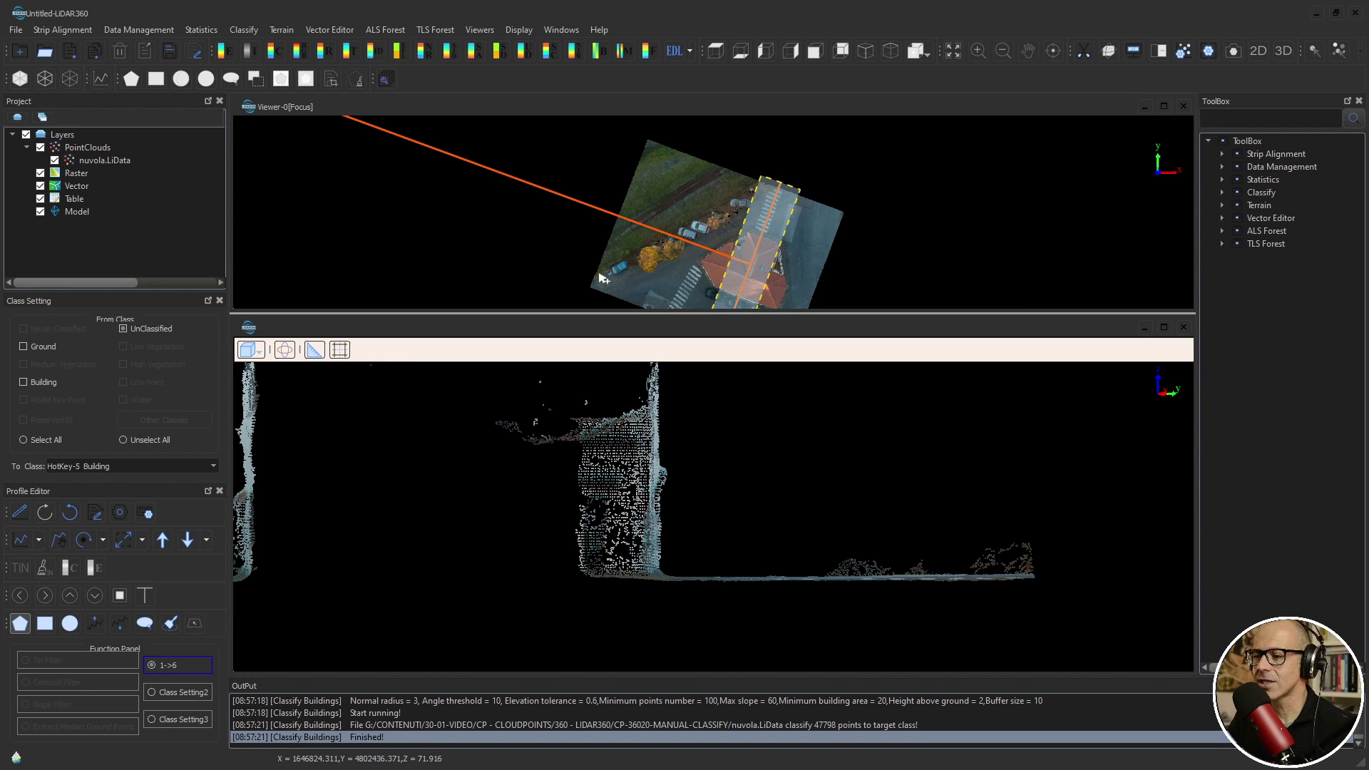
Step: Display the cloud by classification again and close in on the low unclassified points beyond the building in the profile
{"action": "left_click", "coordinate": [277, 52]}
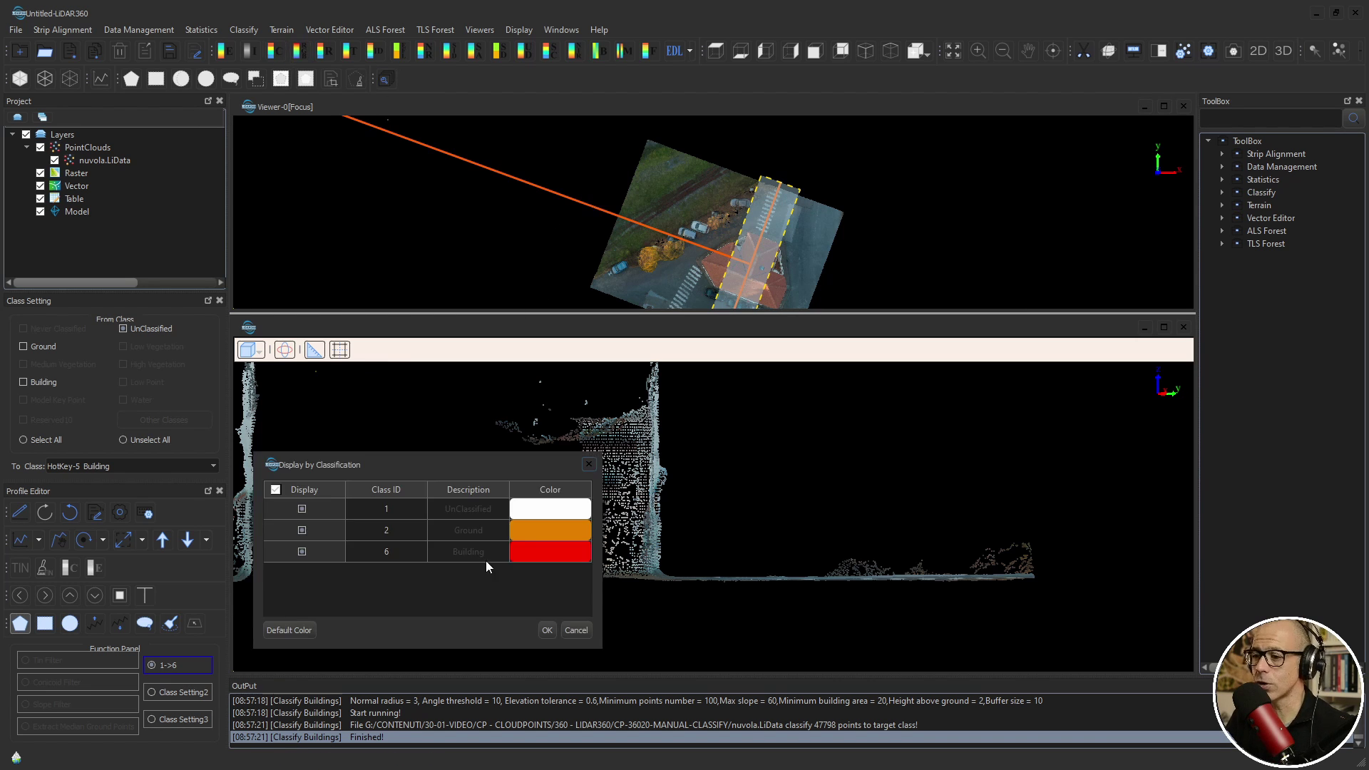
{"action": "left_click", "coordinate": [547, 631]}
{"action": "scroll", "coordinate": [678, 499], "scroll_direction": "up", "scroll_amount": 5}
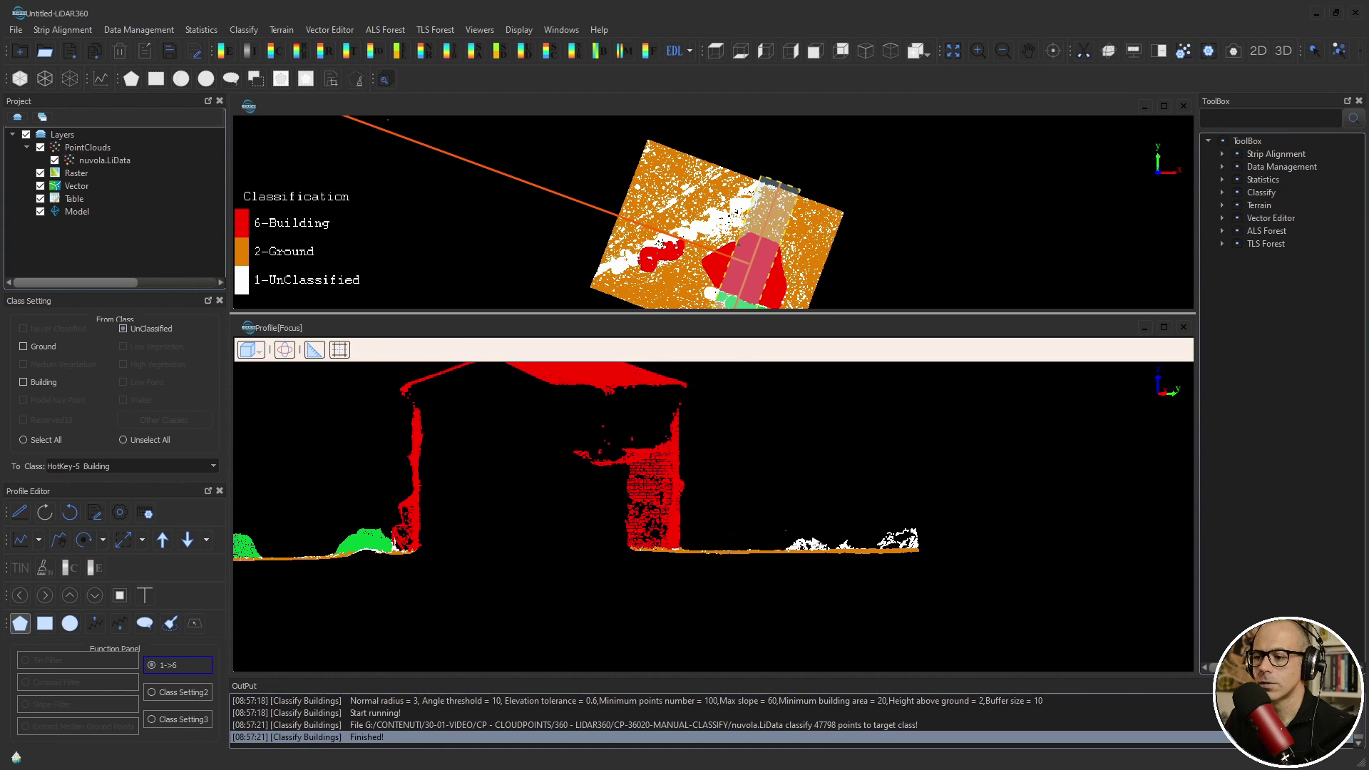
{"action": "right_click_drag", "start_coordinate": [948, 544], "coordinate": [850, 531]}
{"action": "scroll", "coordinate": [850, 531], "scroll_direction": "up", "scroll_amount": 1}
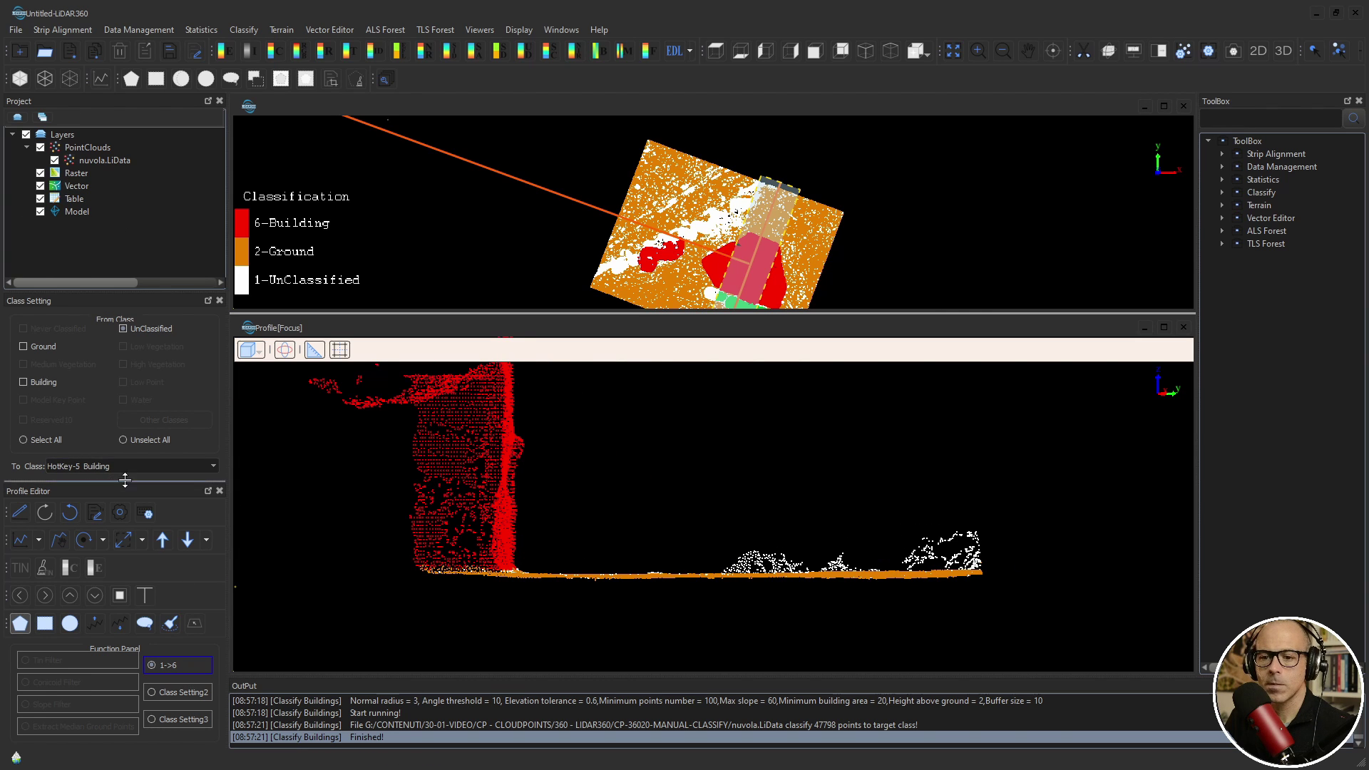
Step: Reclassify the low unclassified points beyond the building from UnClassified to Low Vegetation, drawing the Line Above Selection along the ground
{"action": "left_click", "coordinate": [123, 328]}
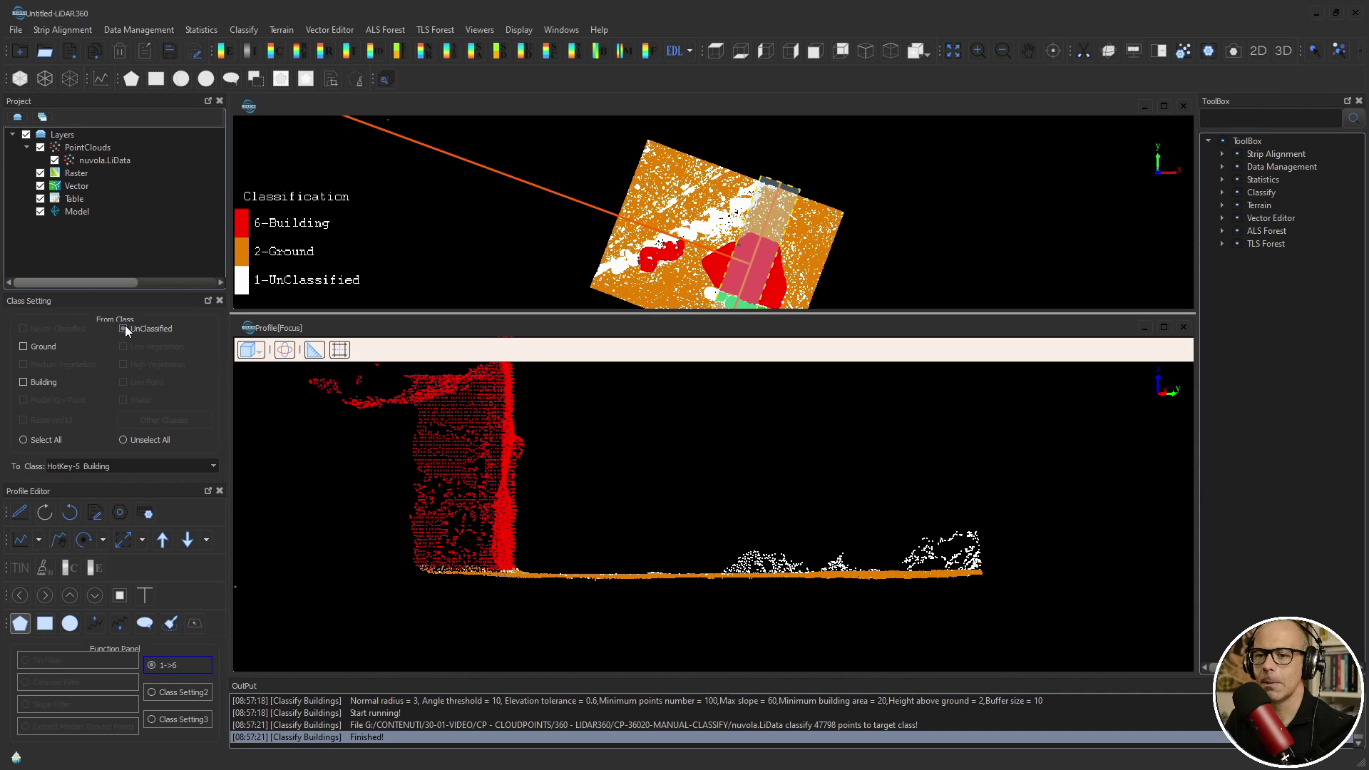
{"action": "left_click", "coordinate": [111, 467]}
{"action": "scroll", "coordinate": [109, 473], "scroll_direction": "up", "scroll_amount": 2}
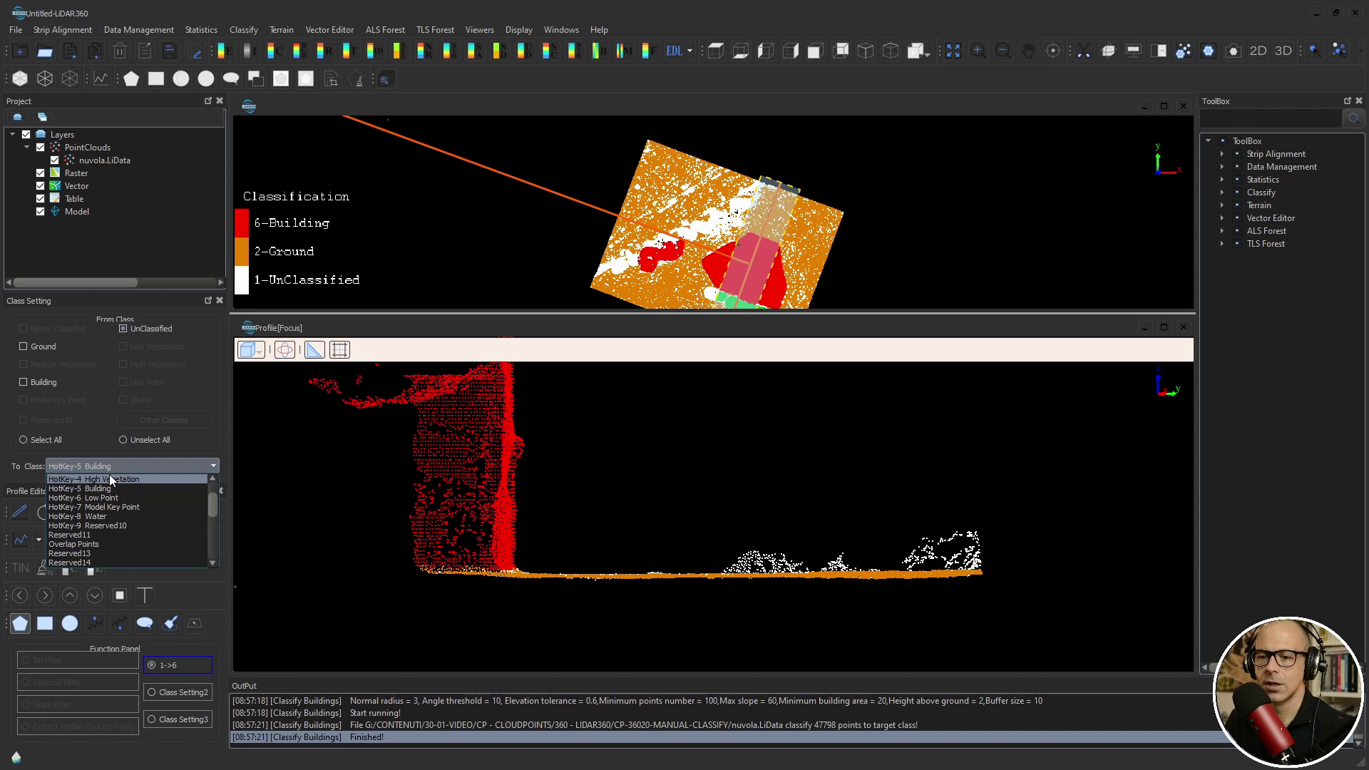
{"action": "left_click", "coordinate": [120, 498]}
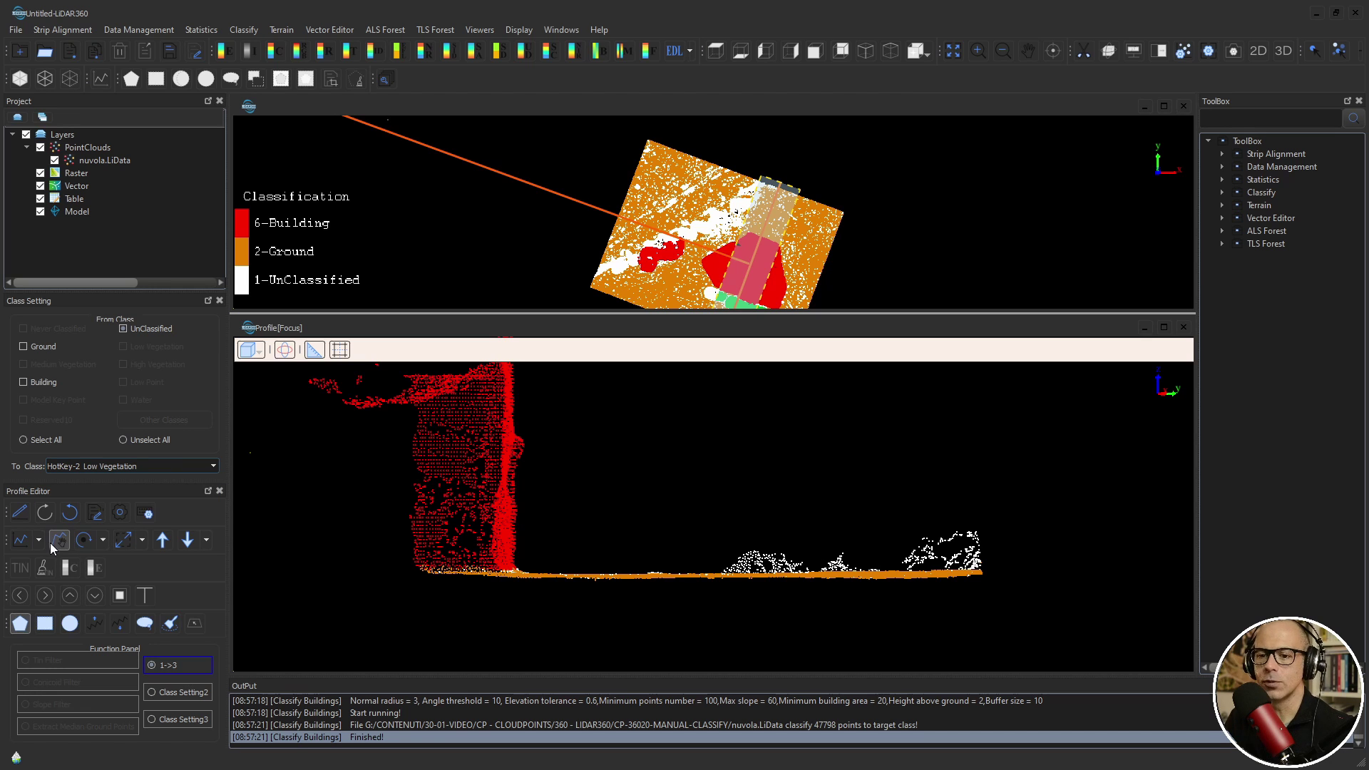
{"action": "left_click", "coordinate": [97, 625]}
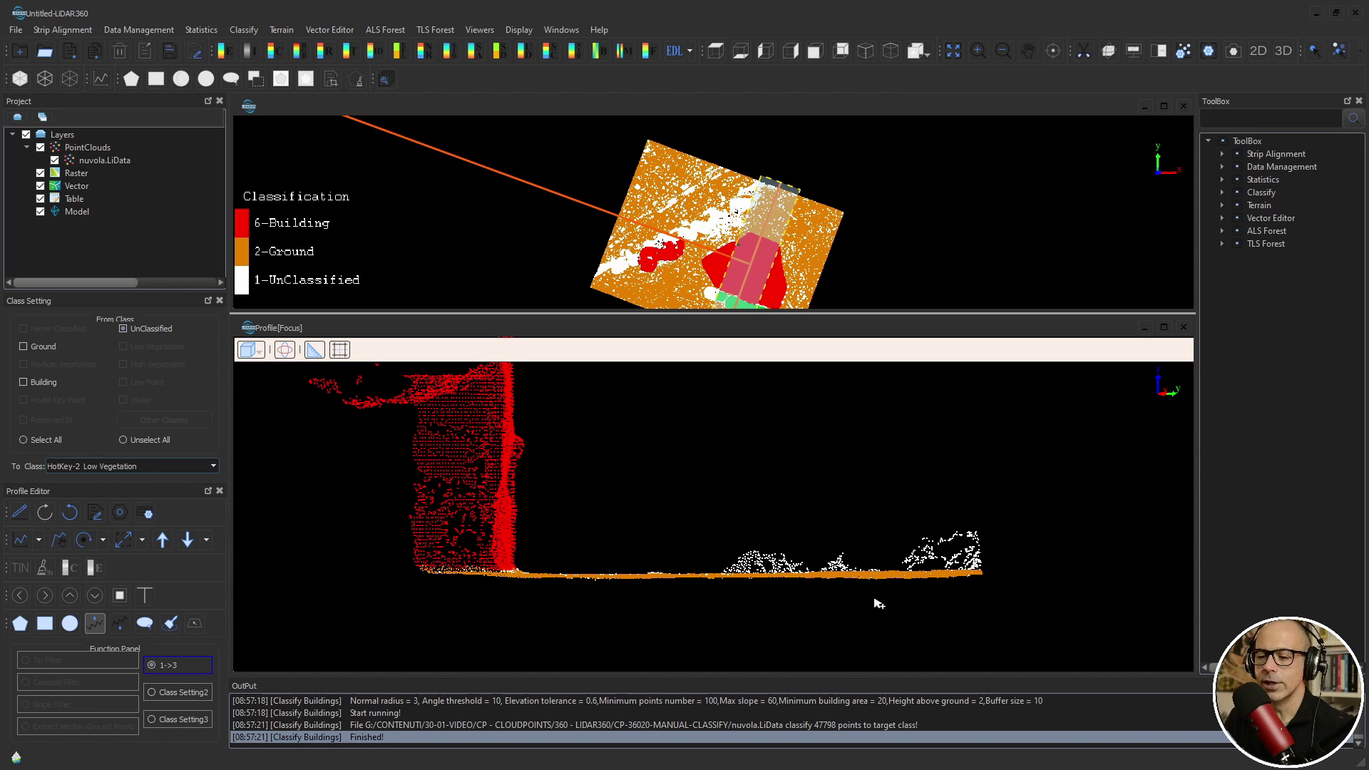
{"action": "left_click", "coordinate": [700, 574]}
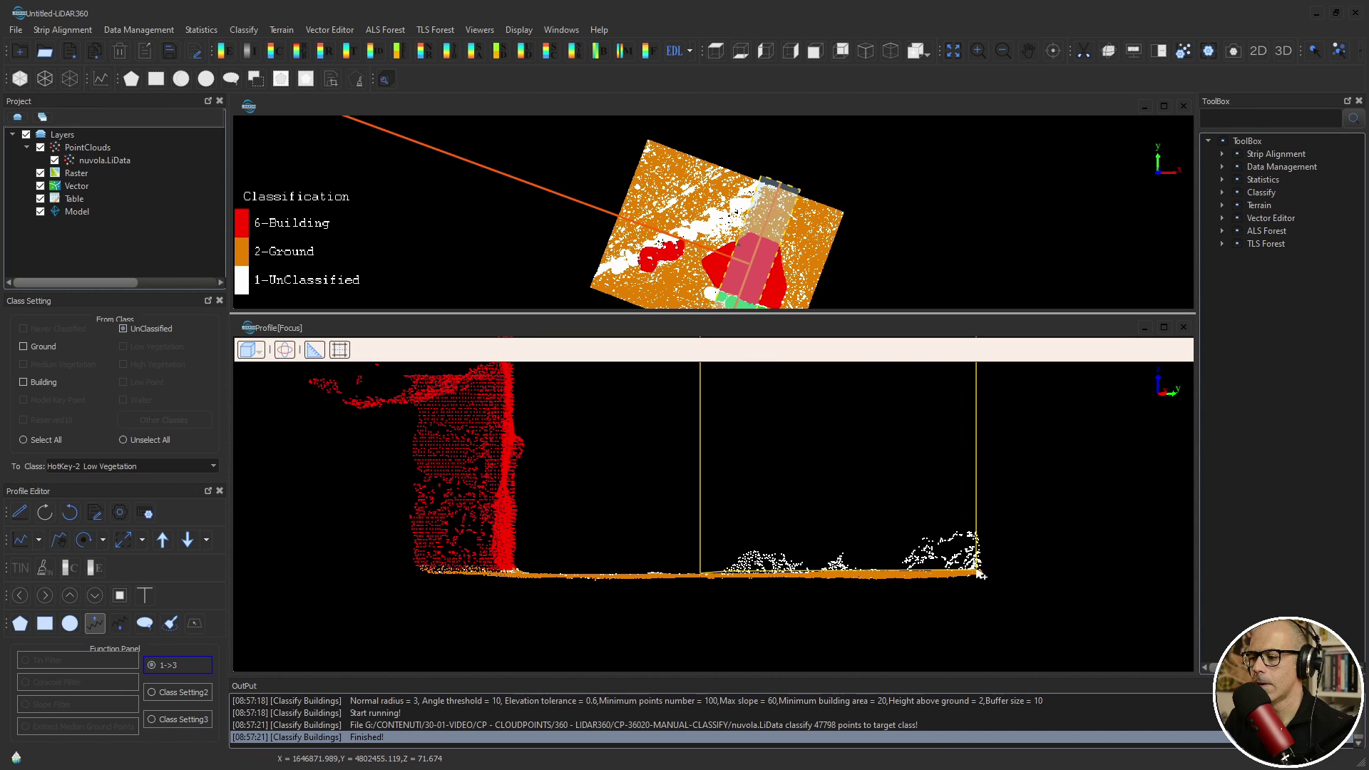
{"action": "left_click", "coordinate": [1053, 571]}
{"action": "key", "text": "Up"}
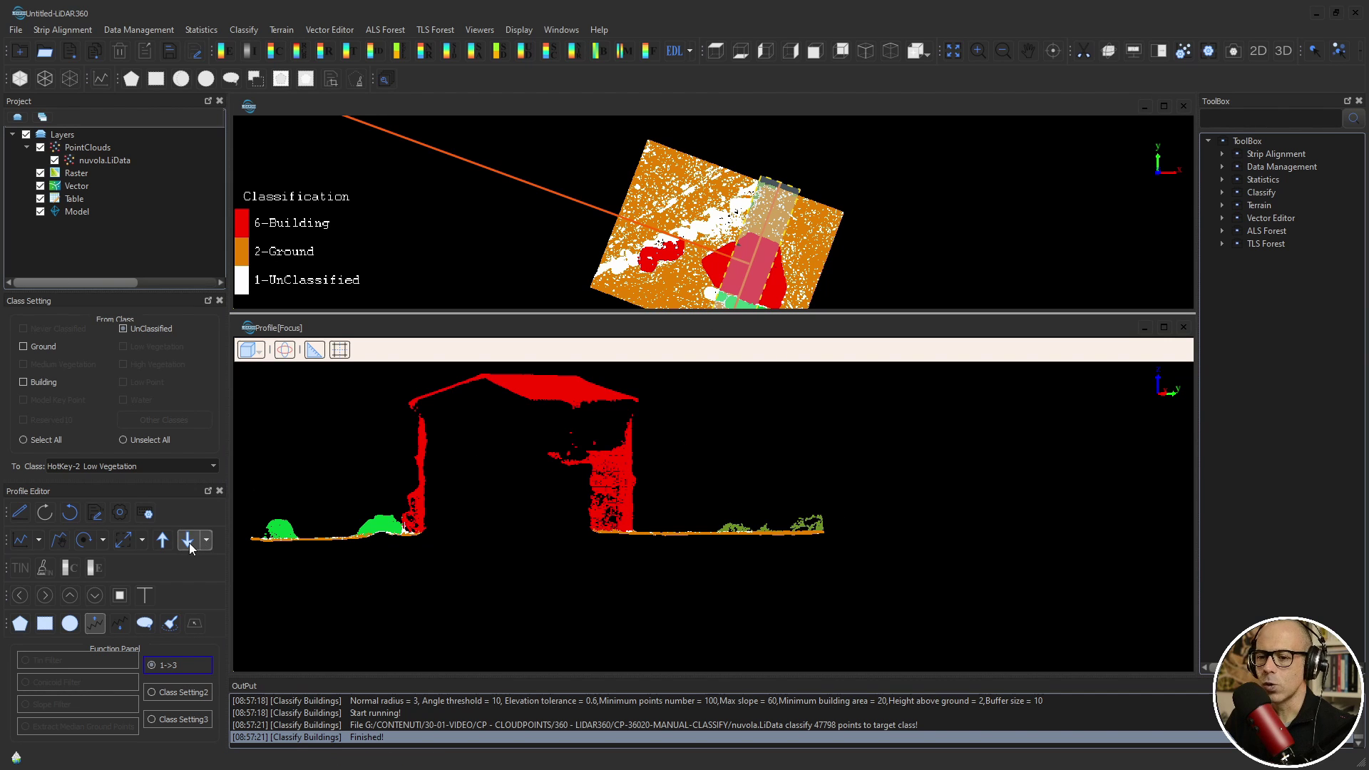
Step: Advance the profile to the next section and examine the unclassified points on the building walls and on the ground beyond them
{"action": "left_click", "coordinate": [164, 541]}
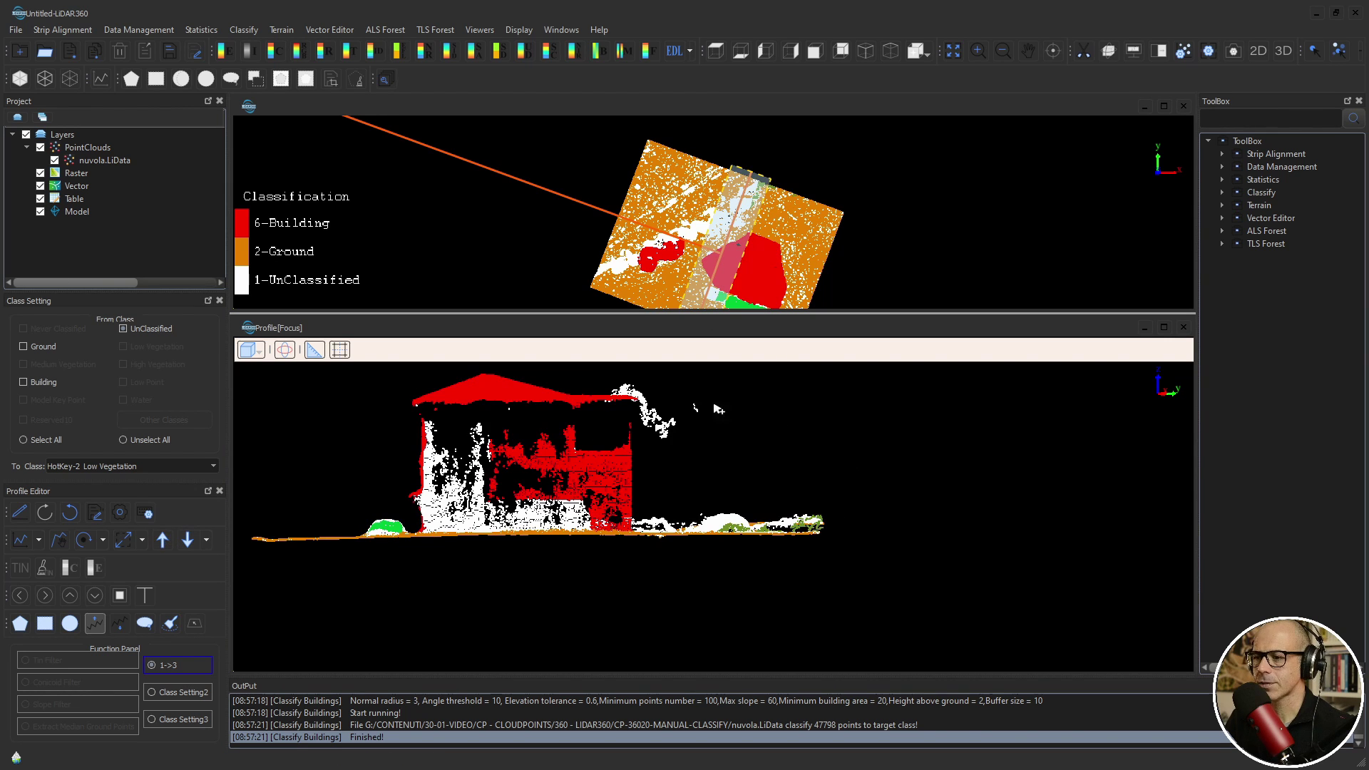
{"action": "middle_click_drag", "start_coordinate": [719, 407], "coordinate": [851, 393]}
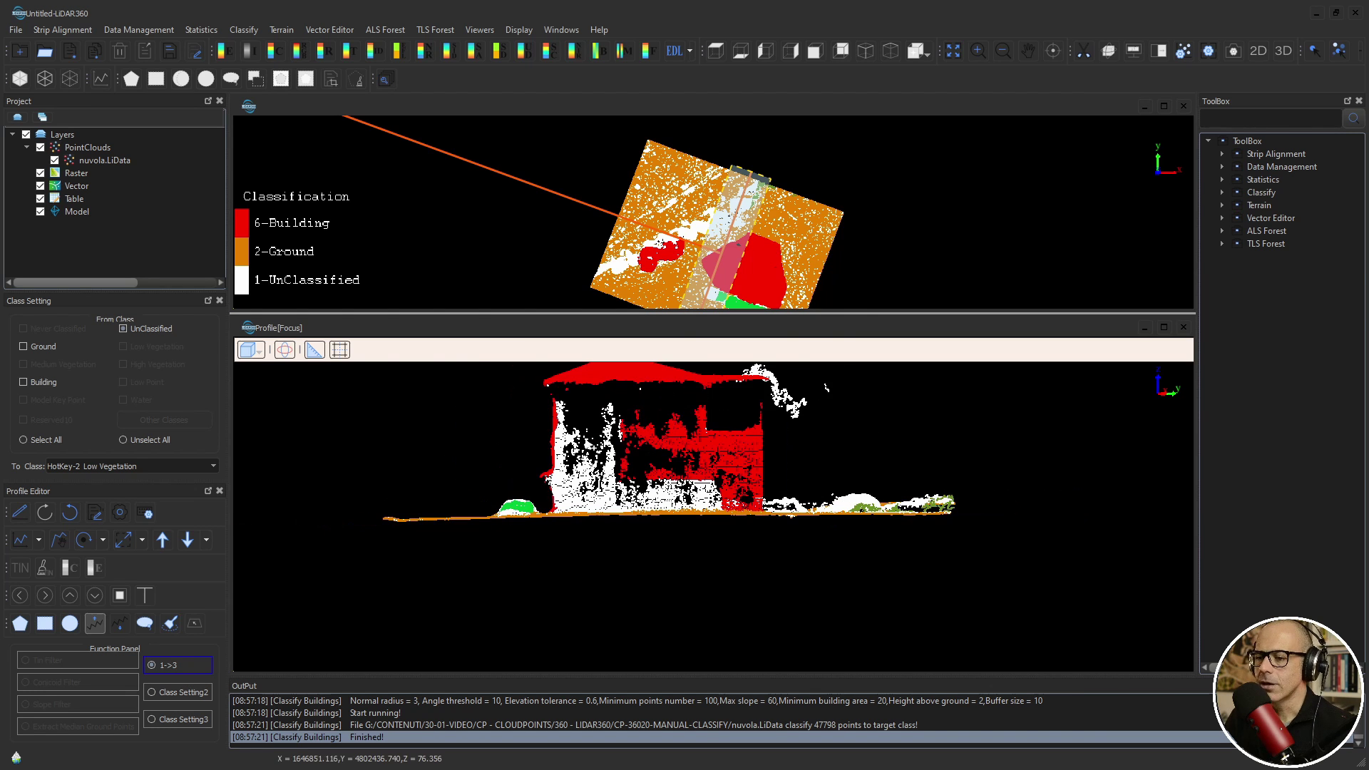
{"action": "scroll", "coordinate": [629, 479], "scroll_direction": "up", "scroll_amount": 1}
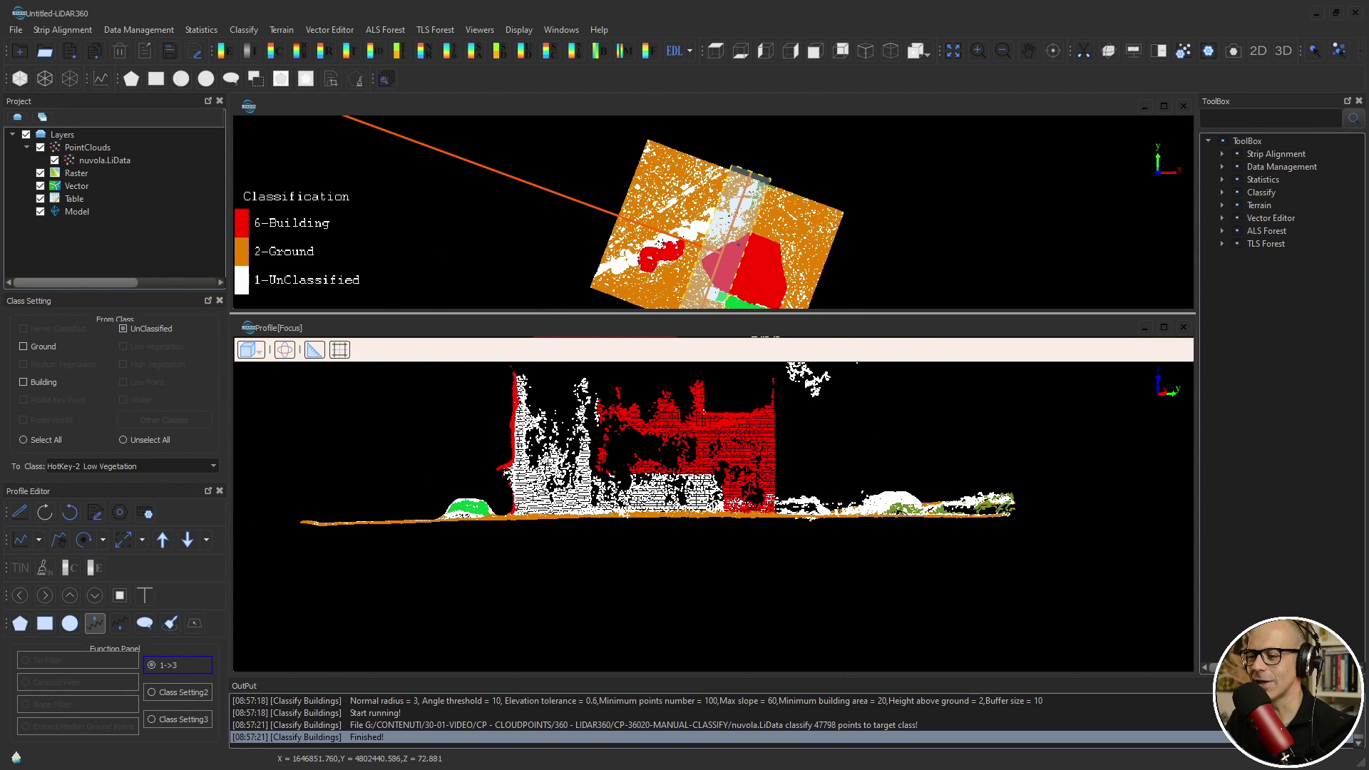
{"action": "middle_click_drag", "start_coordinate": [624, 499], "coordinate": [676, 518]}
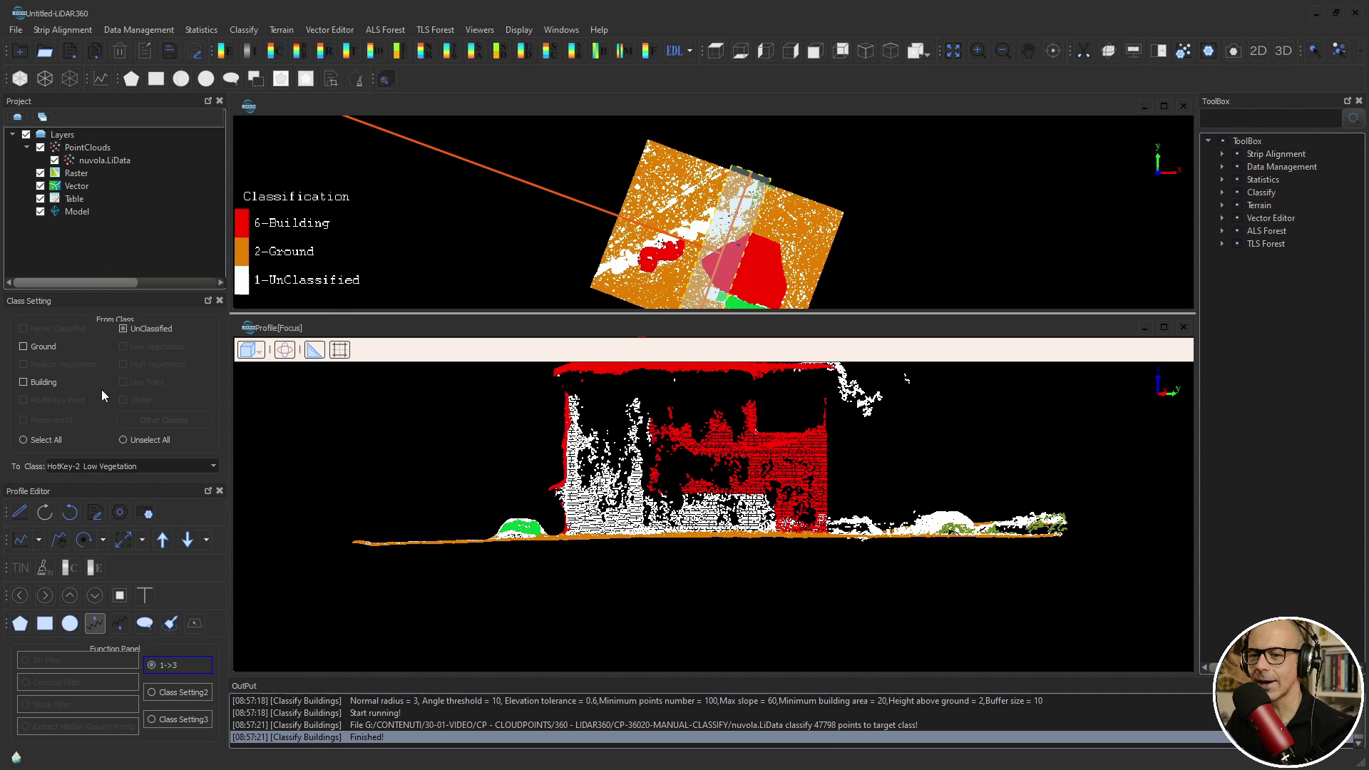
{"action": "scroll", "coordinate": [956, 475], "scroll_direction": "up", "scroll_amount": 4}
{"action": "scroll", "coordinate": [926, 501], "scroll_direction": "down", "scroll_amount": 4}
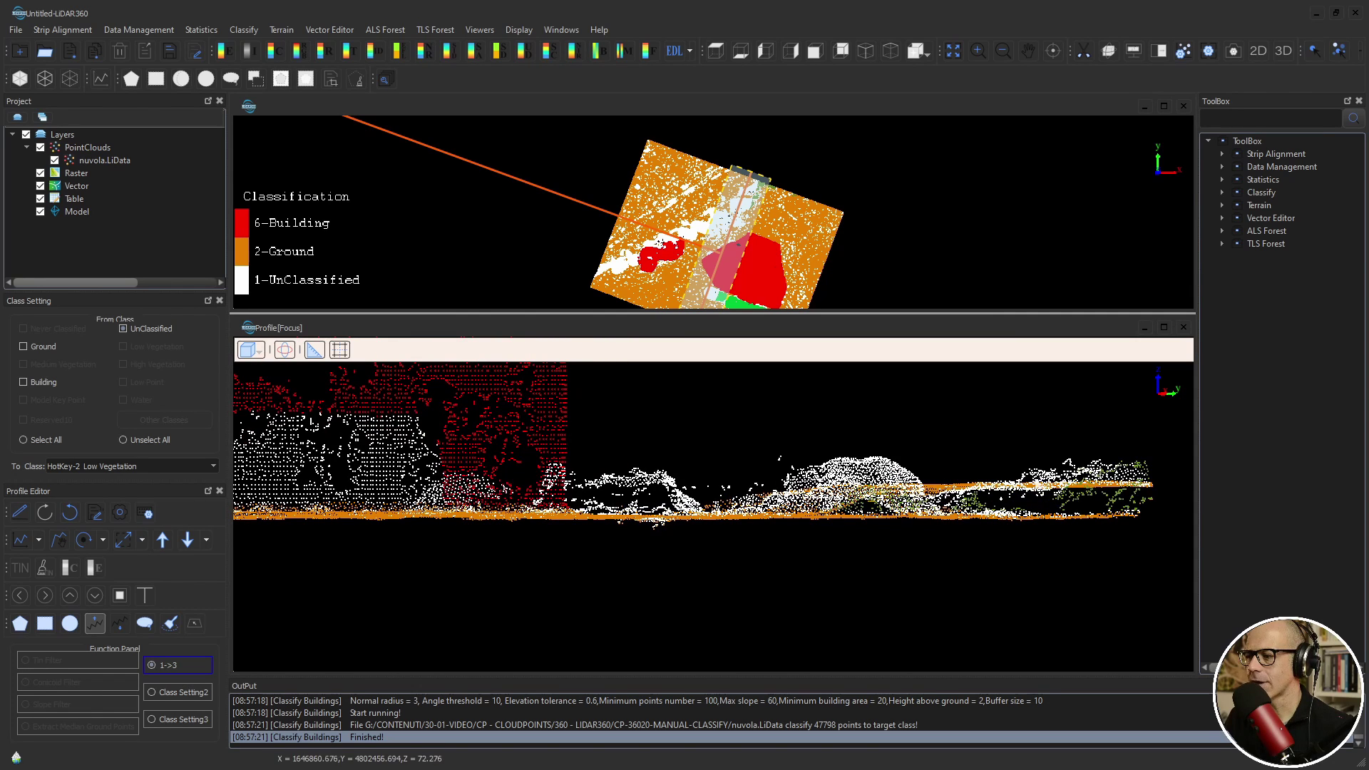
{"action": "scroll", "coordinate": [919, 467], "scroll_direction": "up", "scroll_amount": 1}
{"action": "scroll", "coordinate": [849, 467], "scroll_direction": "down", "scroll_amount": 1}
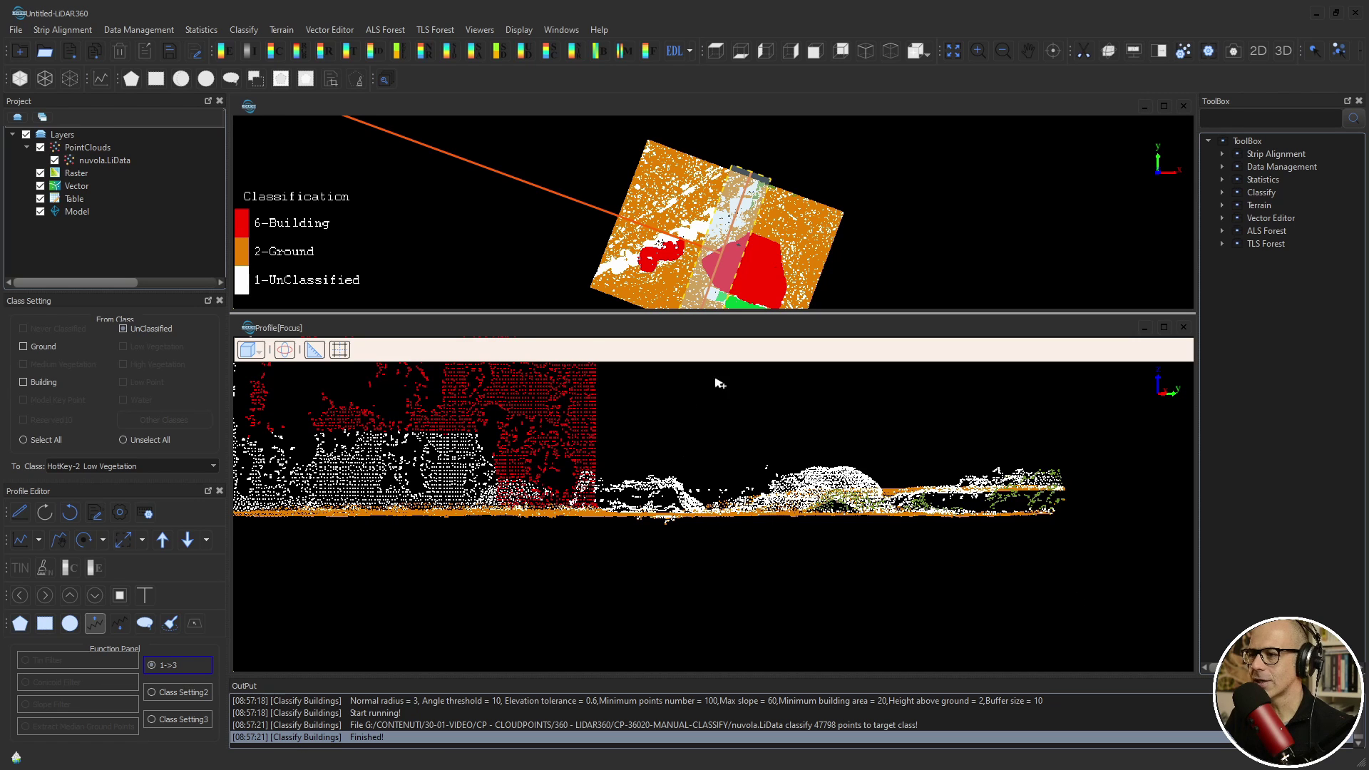
{"action": "left_click_drag", "start_coordinate": [718, 382], "coordinate": [735, 370]}
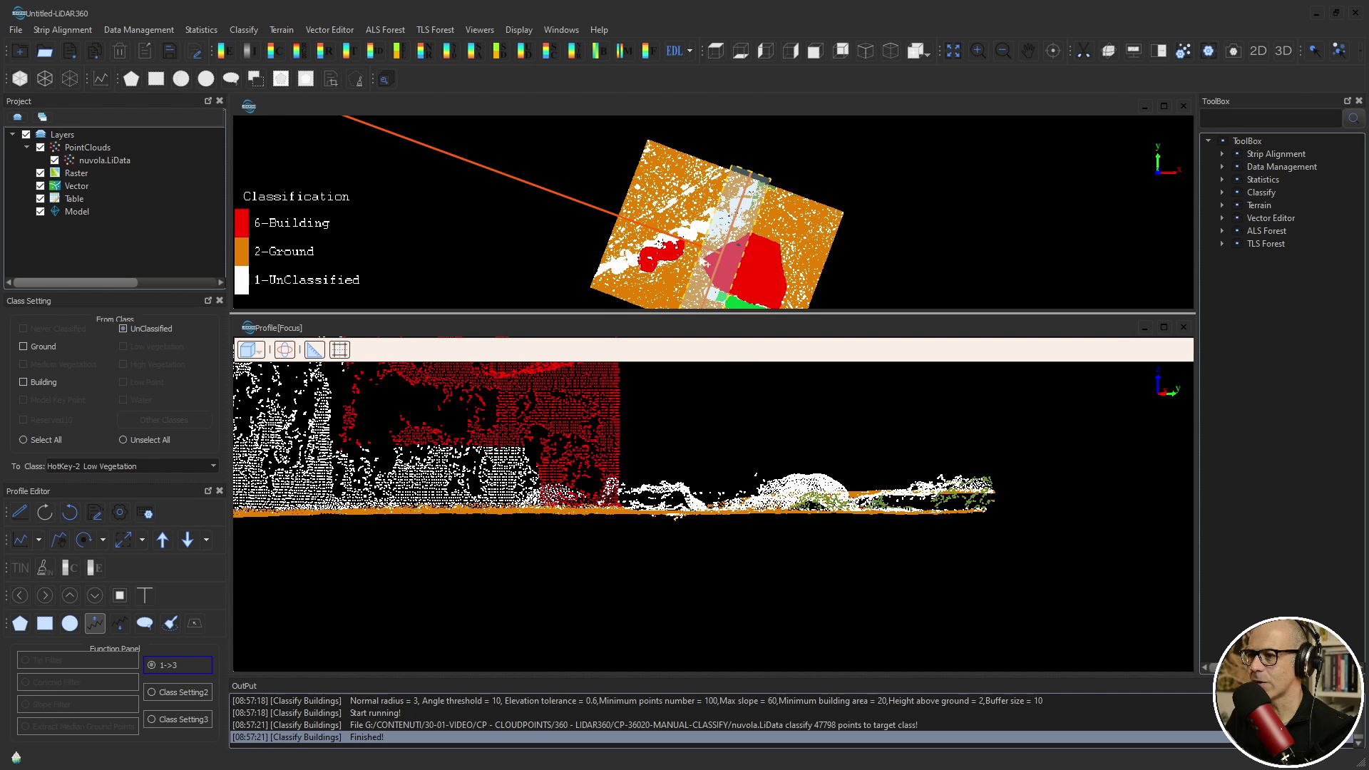
{"action": "left_click_drag", "start_coordinate": [637, 433], "coordinate": [749, 485]}
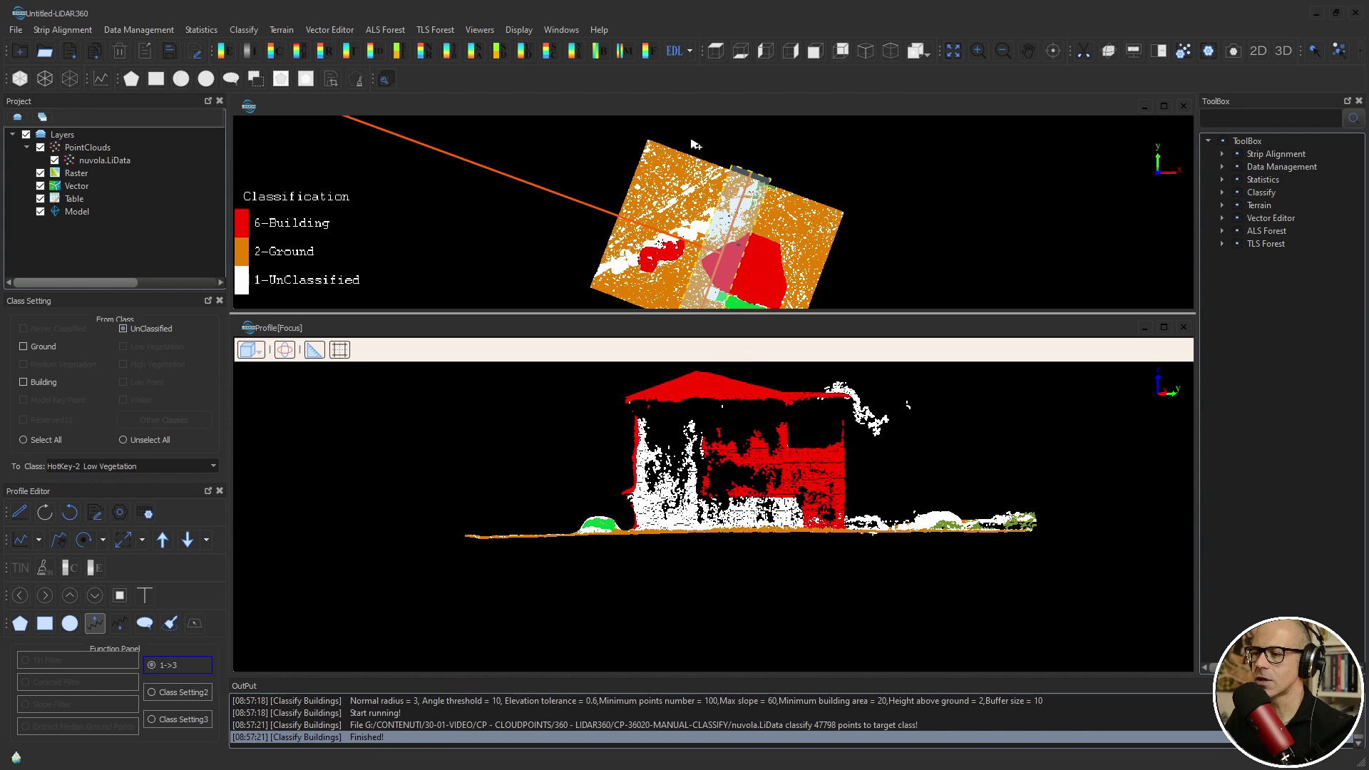
Step: Reclassify the unclassified wall points of this section from UnClassified to Building with a polygon selection around the house
{"action": "scroll", "coordinate": [827, 503], "scroll_direction": "up", "scroll_amount": 1}
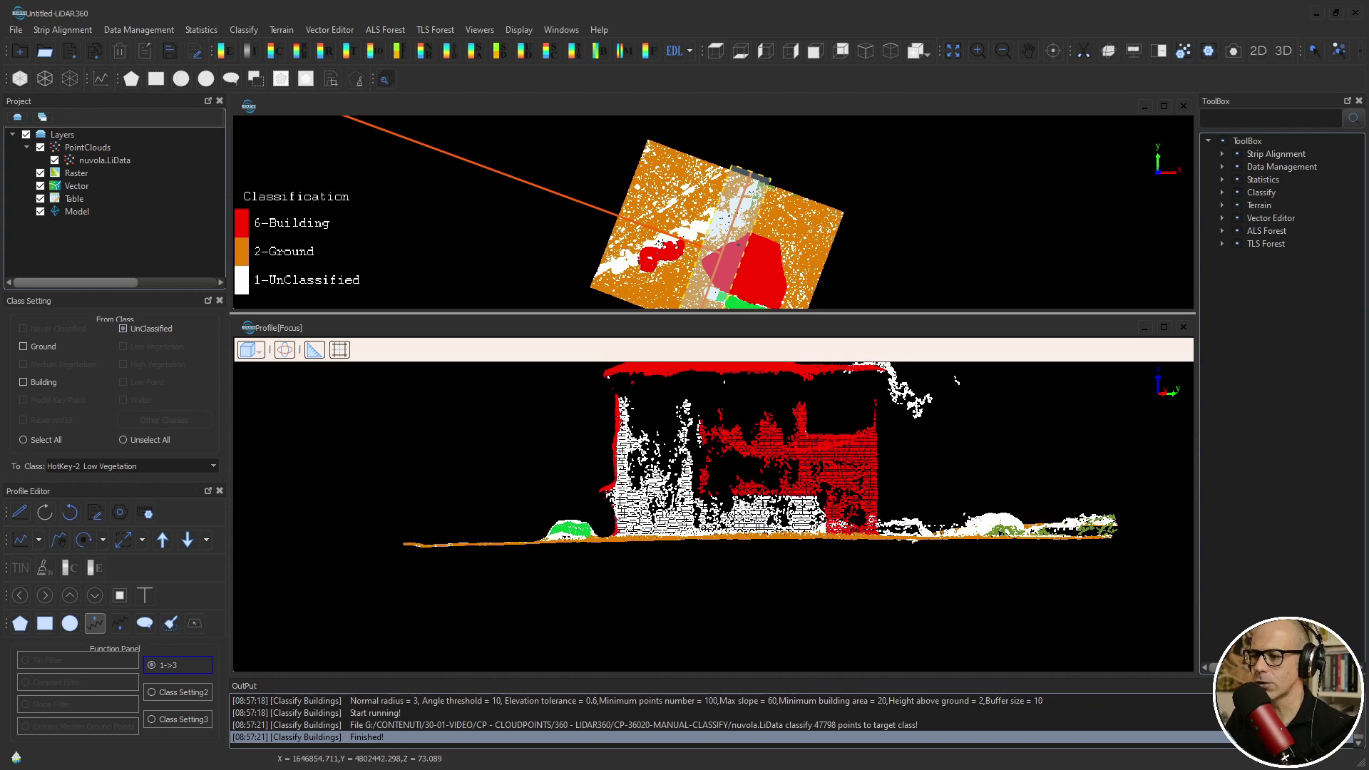
{"action": "left_click", "coordinate": [121, 463]}
{"action": "left_click", "coordinate": [107, 528]}
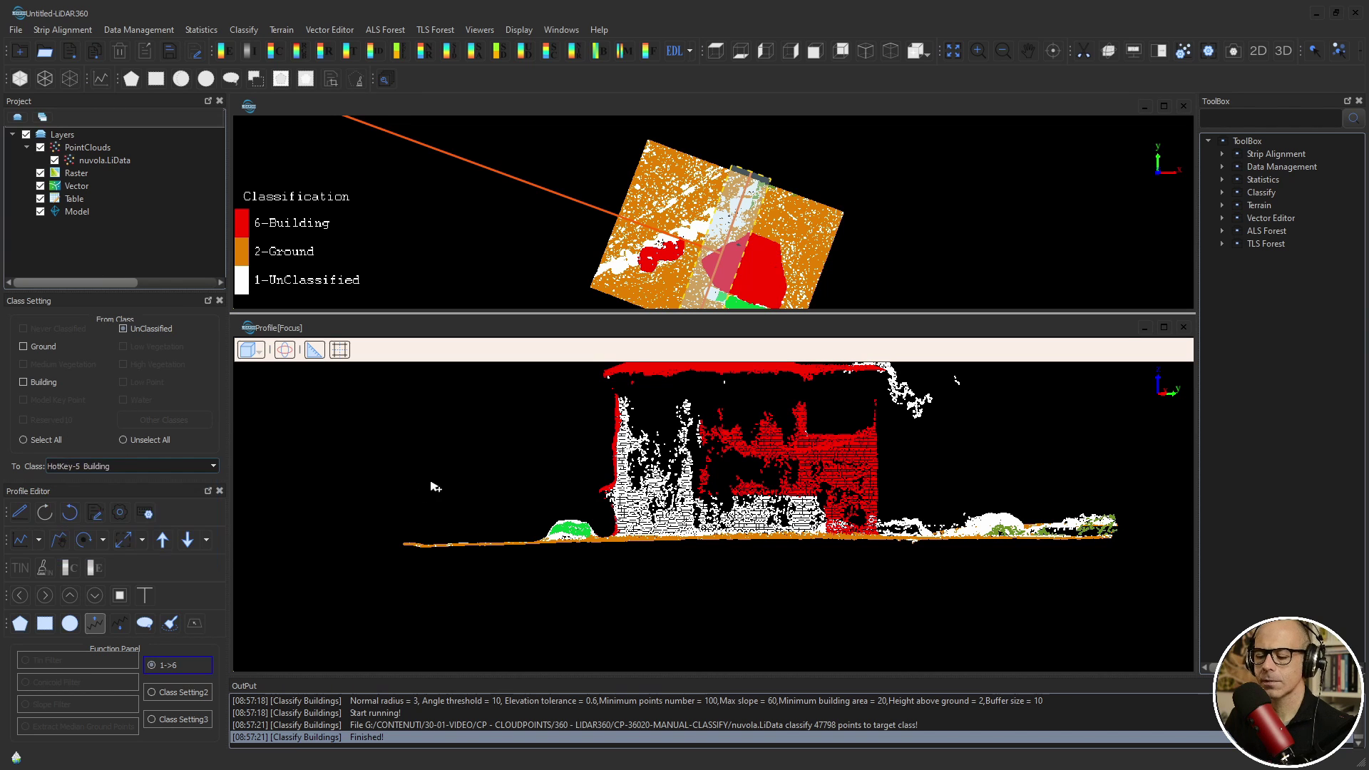
{"action": "scroll", "coordinate": [585, 460], "scroll_direction": "down", "scroll_amount": 1}
{"action": "left_click", "coordinate": [26, 624]}
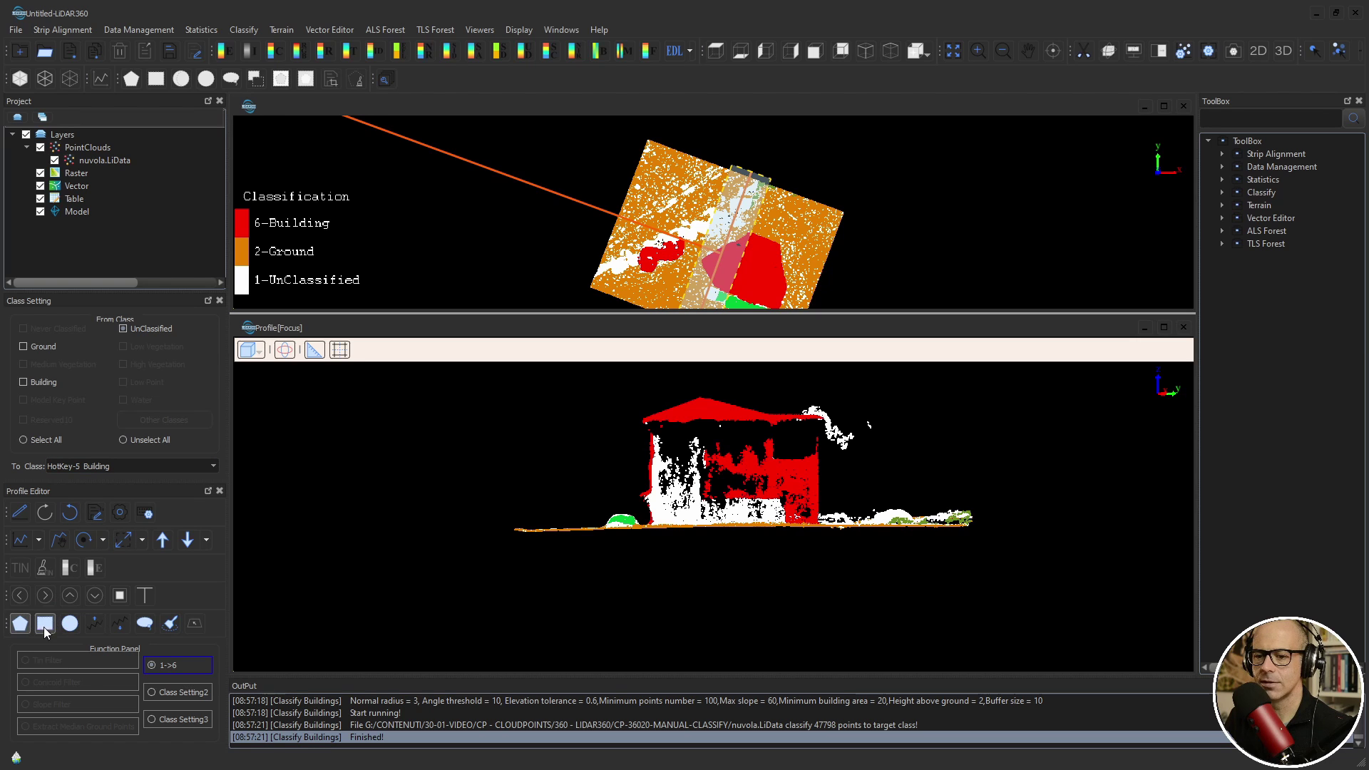
{"action": "left_click", "coordinate": [745, 393]}
{"action": "left_click", "coordinate": [619, 406]}
{"action": "left_click", "coordinate": [625, 455]}
{"action": "left_click", "coordinate": [653, 528]}
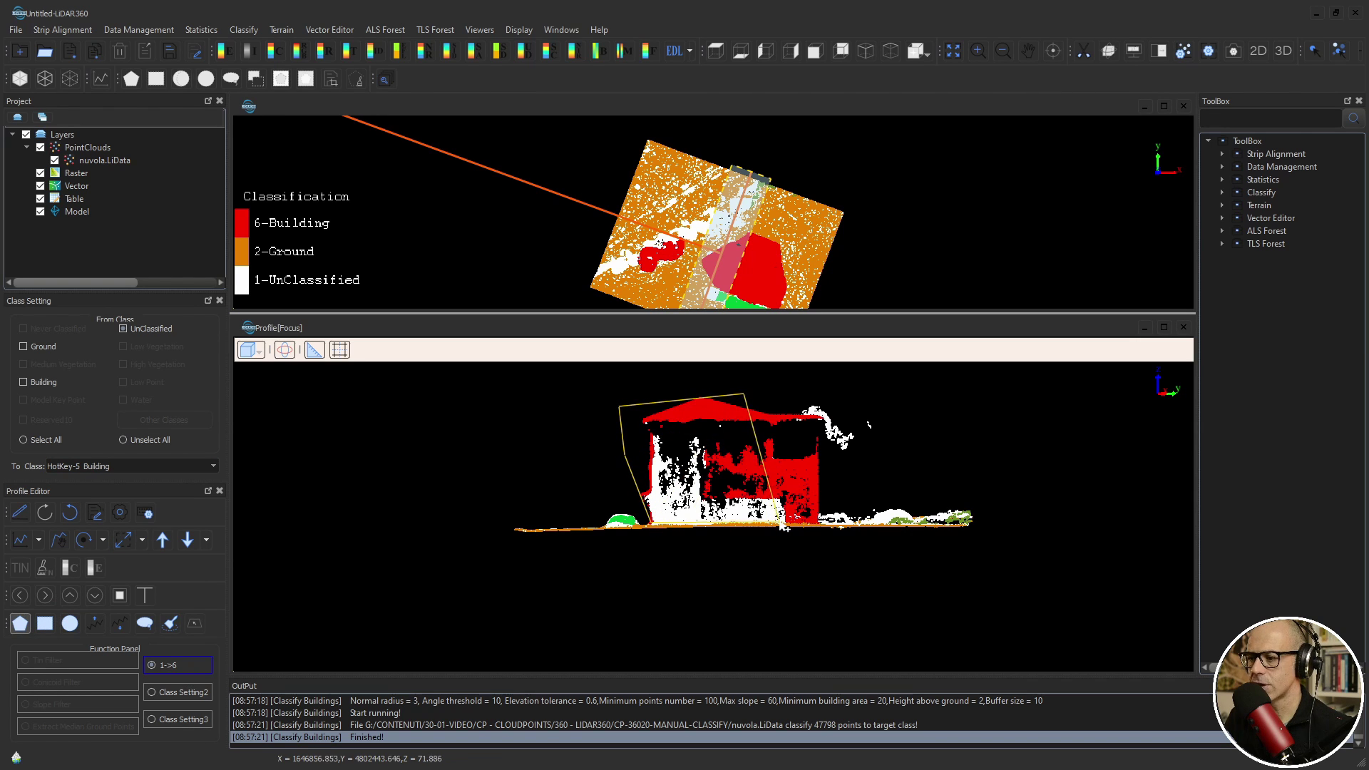
{"action": "left_click", "coordinate": [813, 526]}
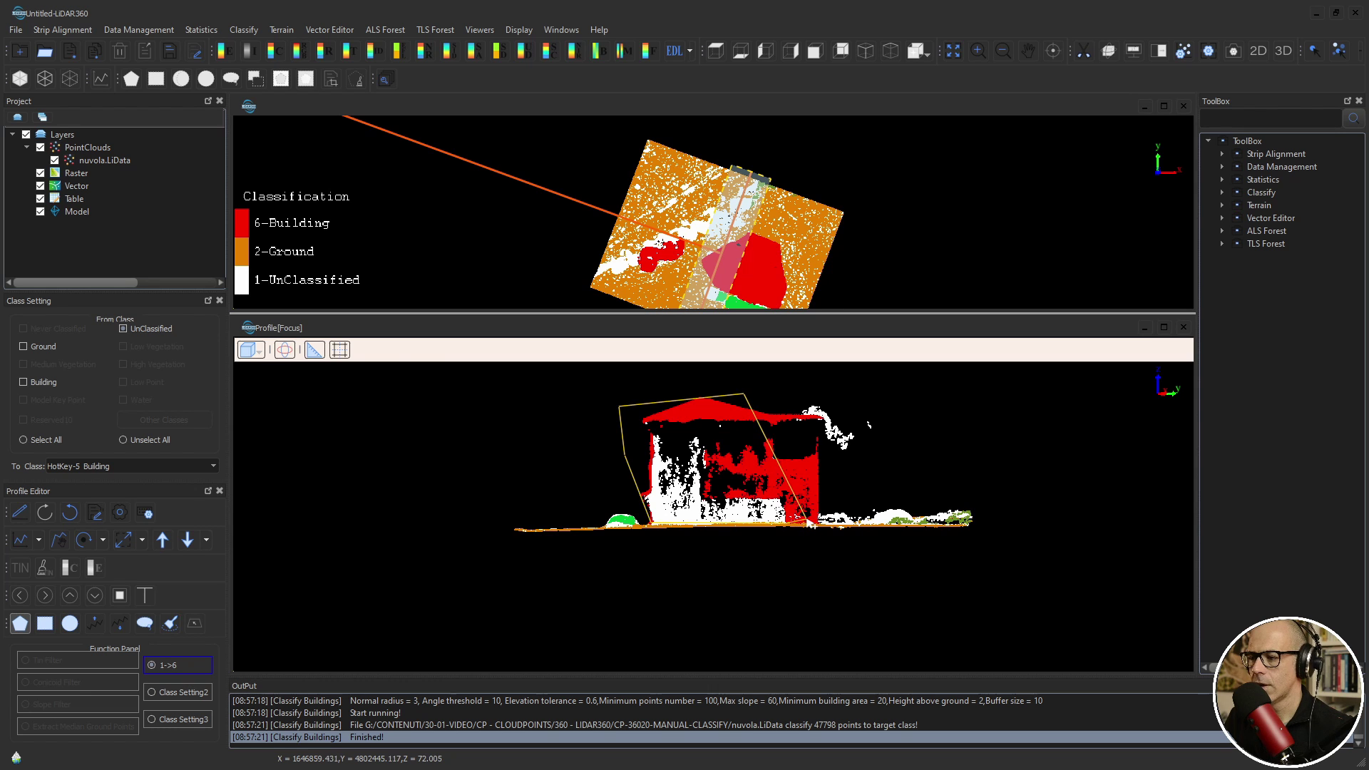
{"action": "left_click", "coordinate": [819, 431]}
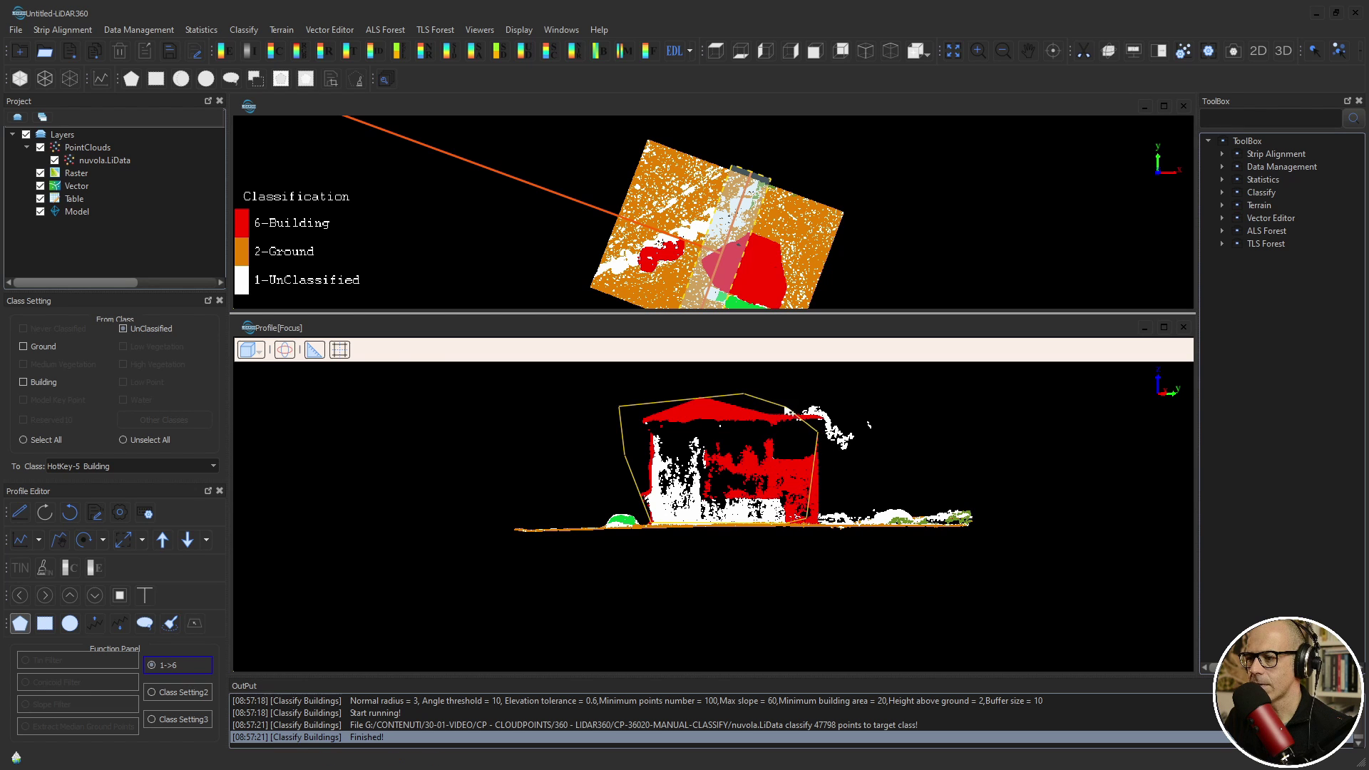
{"action": "right_click", "coordinate": [772, 418]}
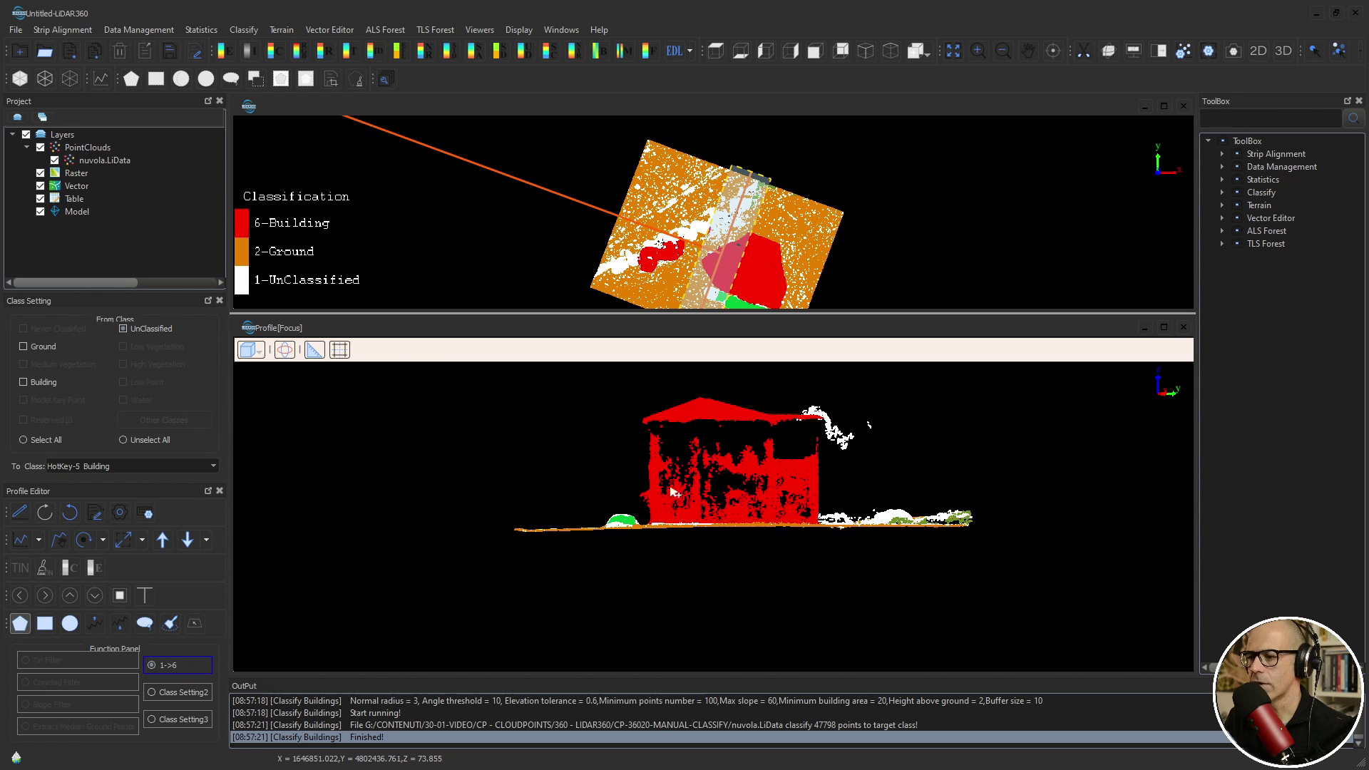
Step: Reclassify the leftover unclassified strip at the foot of the building wall as Building with a polygon selection just above the ground
{"action": "scroll", "coordinate": [572, 533], "scroll_direction": "up", "scroll_amount": 3}
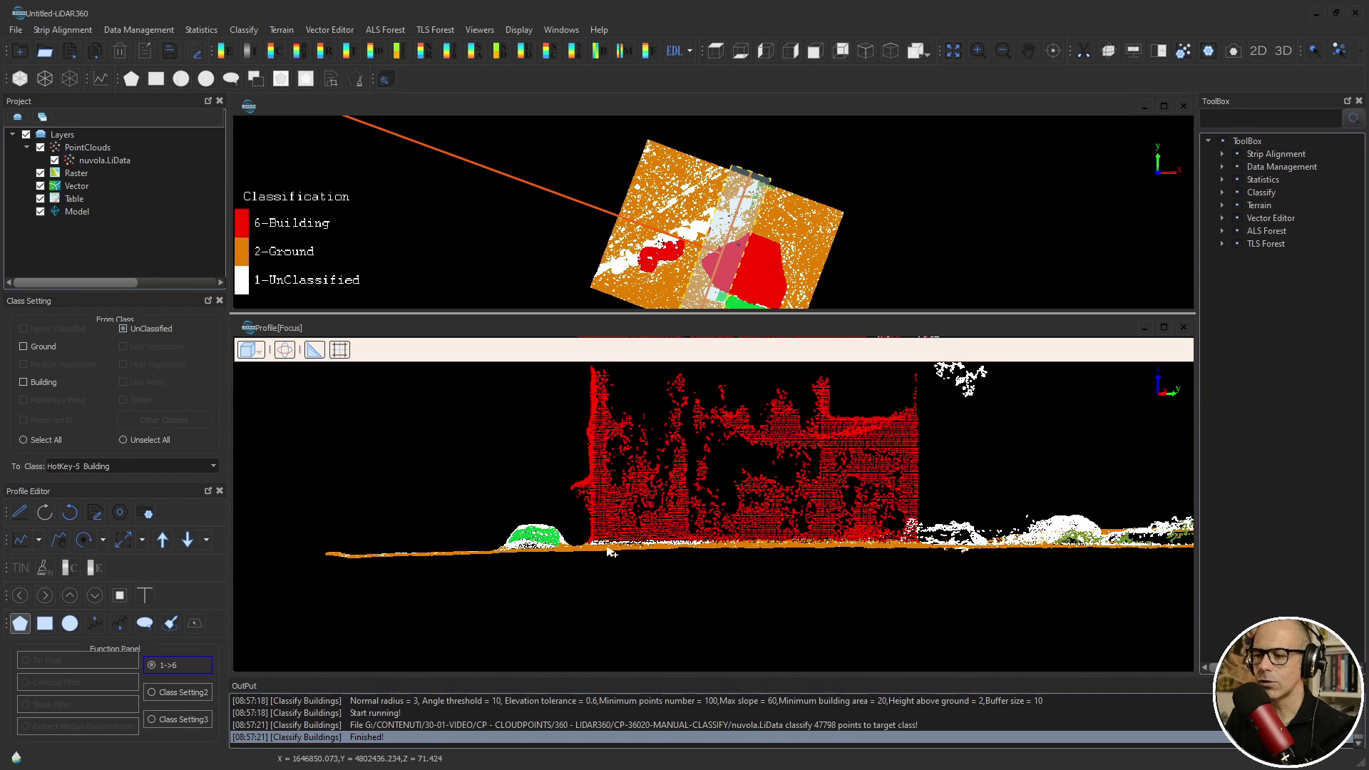
{"action": "left_click", "coordinate": [593, 543]}
{"action": "left_click", "coordinate": [711, 542]}
{"action": "right_click", "coordinate": [597, 510]}
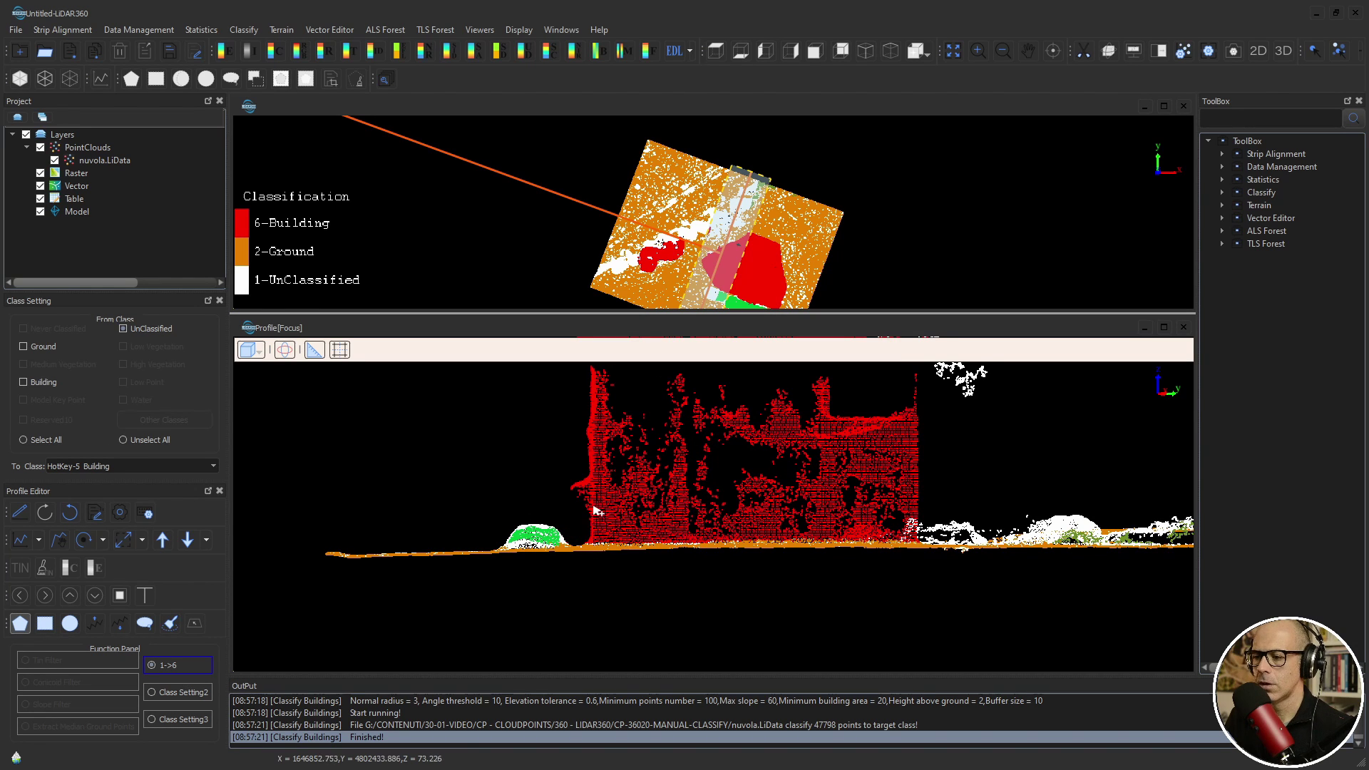
Step: Set the target class to Reserved13 and reclassify the remaining unclassified points of the car in front of the building with a polygon selection
{"action": "left_click", "coordinate": [138, 468]}
{"action": "scroll", "coordinate": [114, 542], "scroll_direction": "down", "scroll_amount": 2}
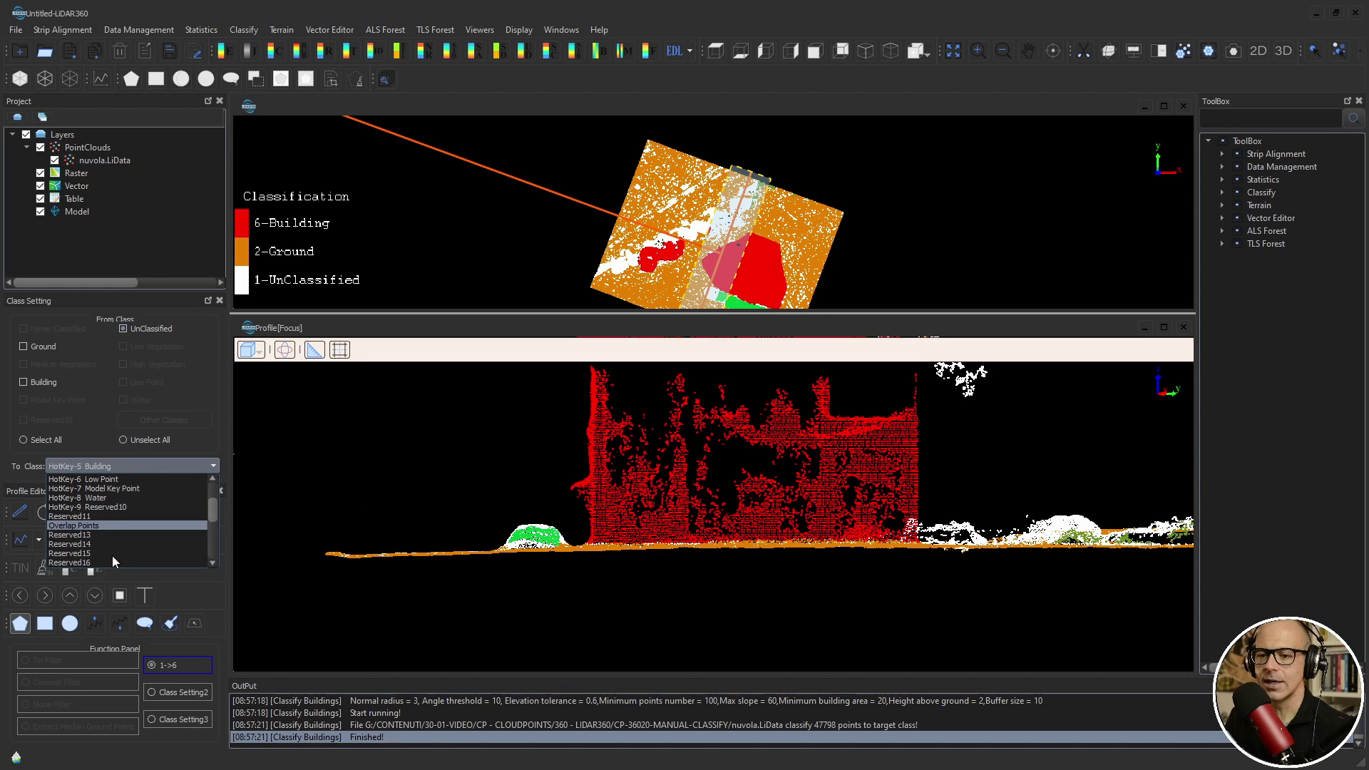
{"action": "left_click", "coordinate": [71, 535]}
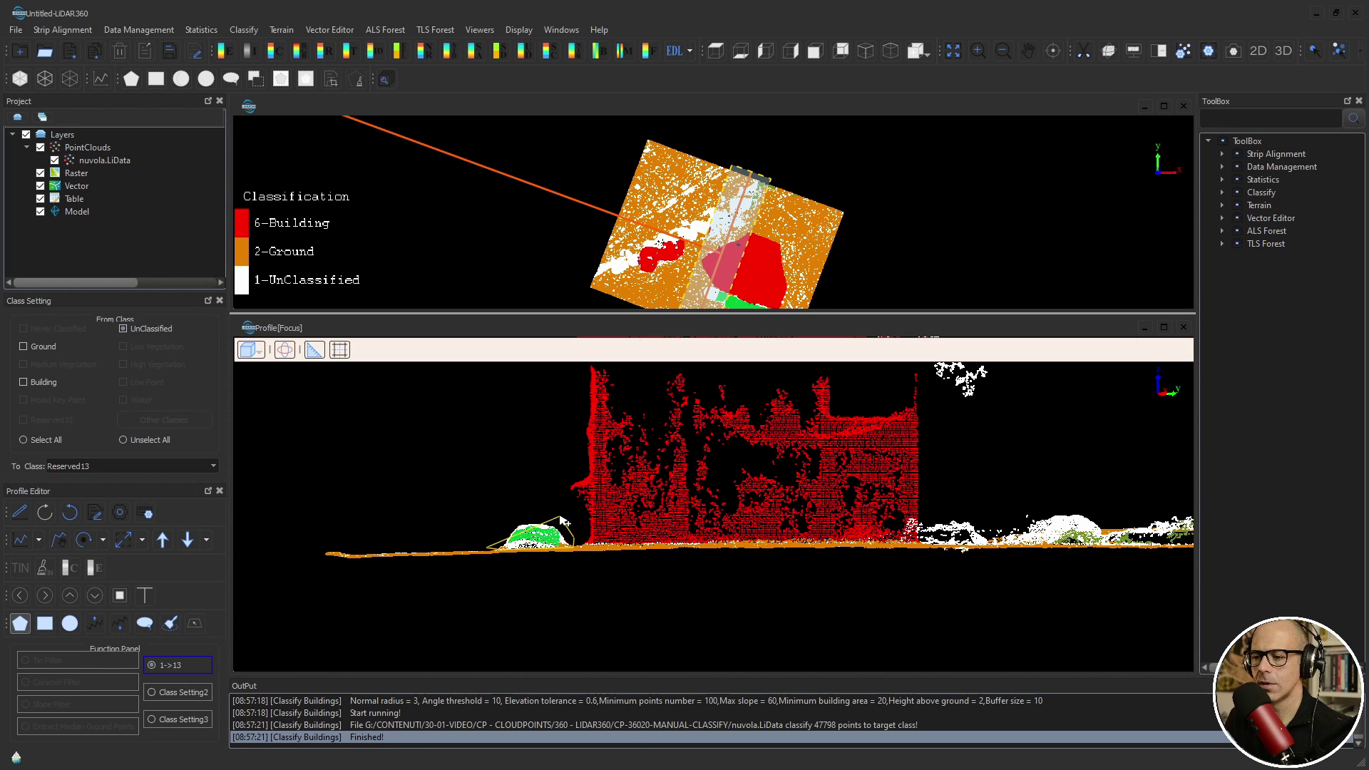
{"action": "scroll", "coordinate": [902, 465], "scroll_direction": "down", "scroll_amount": 3}
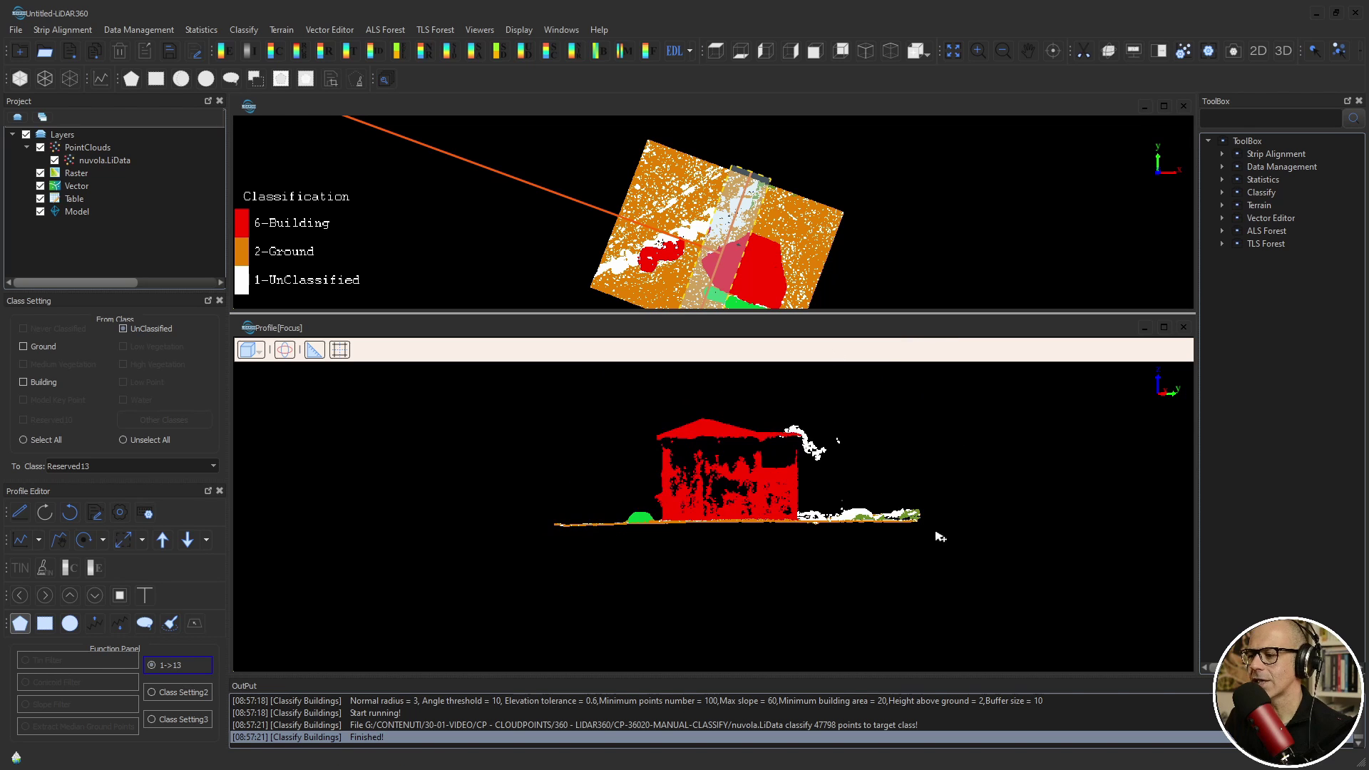
Step: Examine the shapes of the unclassified low points on the ground beyond the building's far wall
{"action": "scroll", "coordinate": [997, 558], "scroll_direction": "up", "scroll_amount": 2}
{"action": "scroll", "coordinate": [752, 611], "scroll_direction": "up", "scroll_amount": 4}
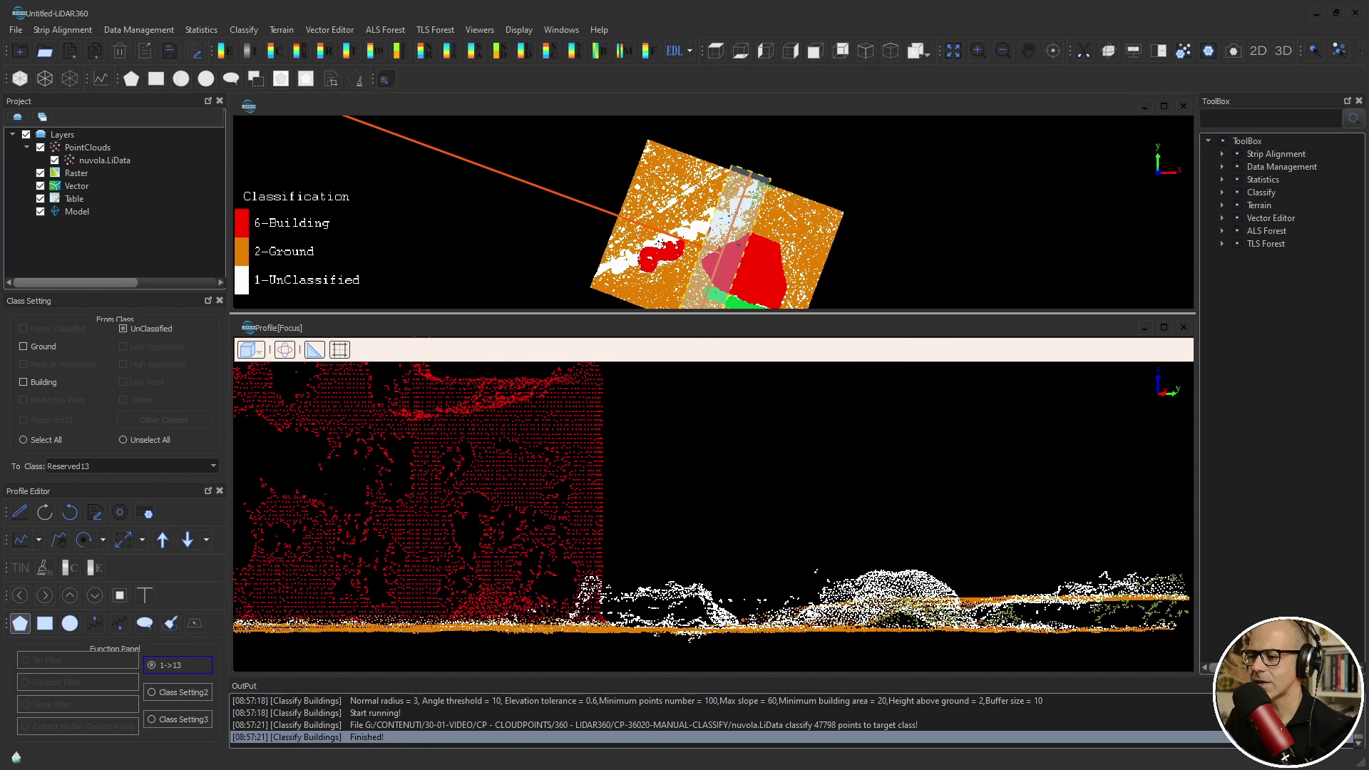
{"action": "scroll", "coordinate": [753, 611], "scroll_direction": "down", "scroll_amount": 3}
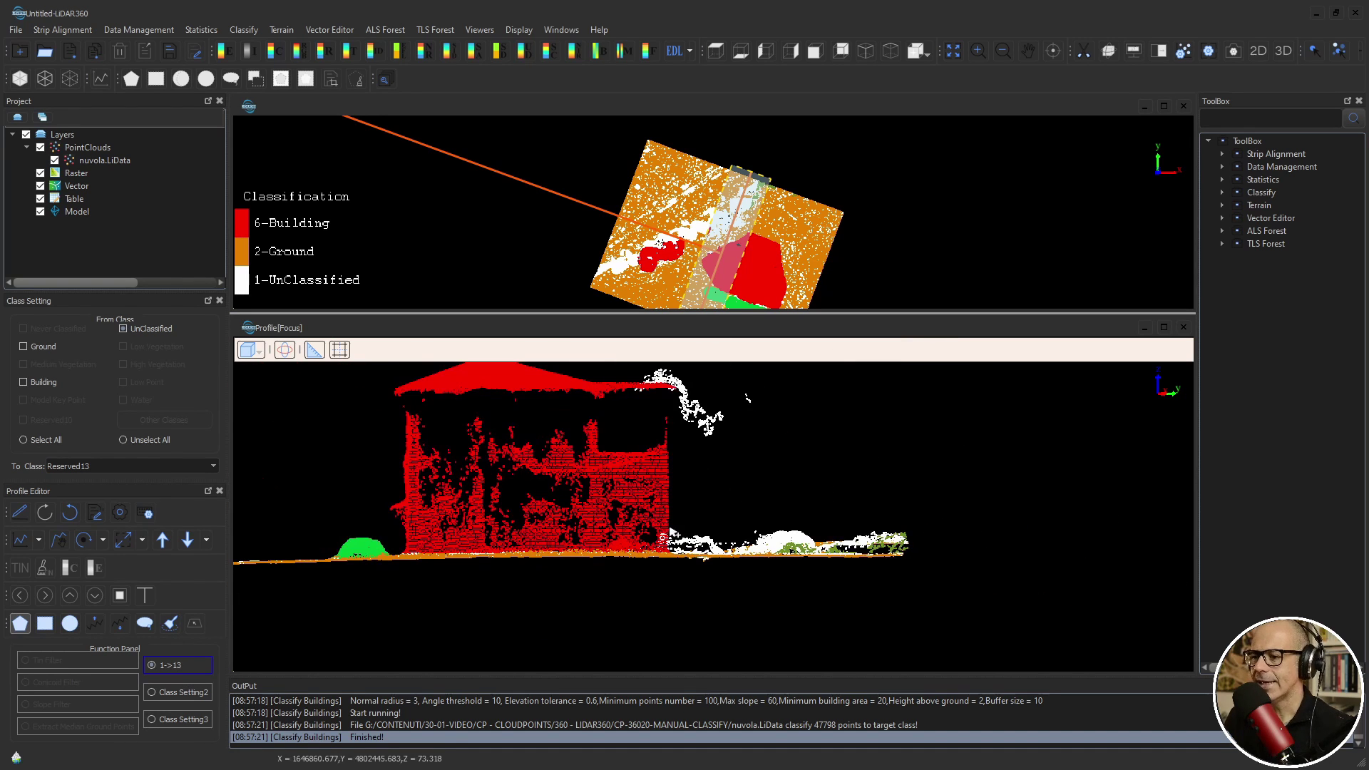
{"action": "scroll", "coordinate": [885, 596], "scroll_direction": "up", "scroll_amount": 4}
{"action": "right_click_drag", "start_coordinate": [885, 596], "coordinate": [682, 530]}
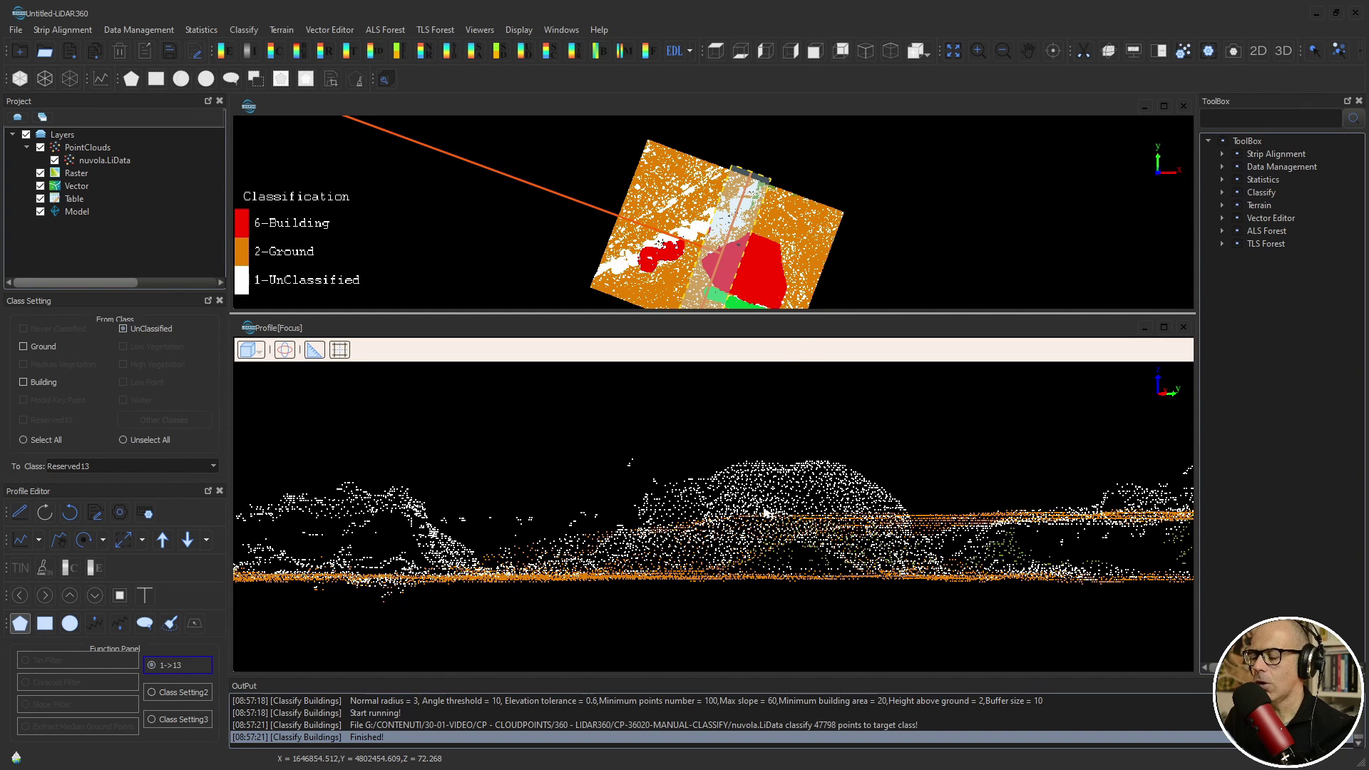
{"action": "scroll", "coordinate": [765, 512], "scroll_direction": "down", "scroll_amount": 3}
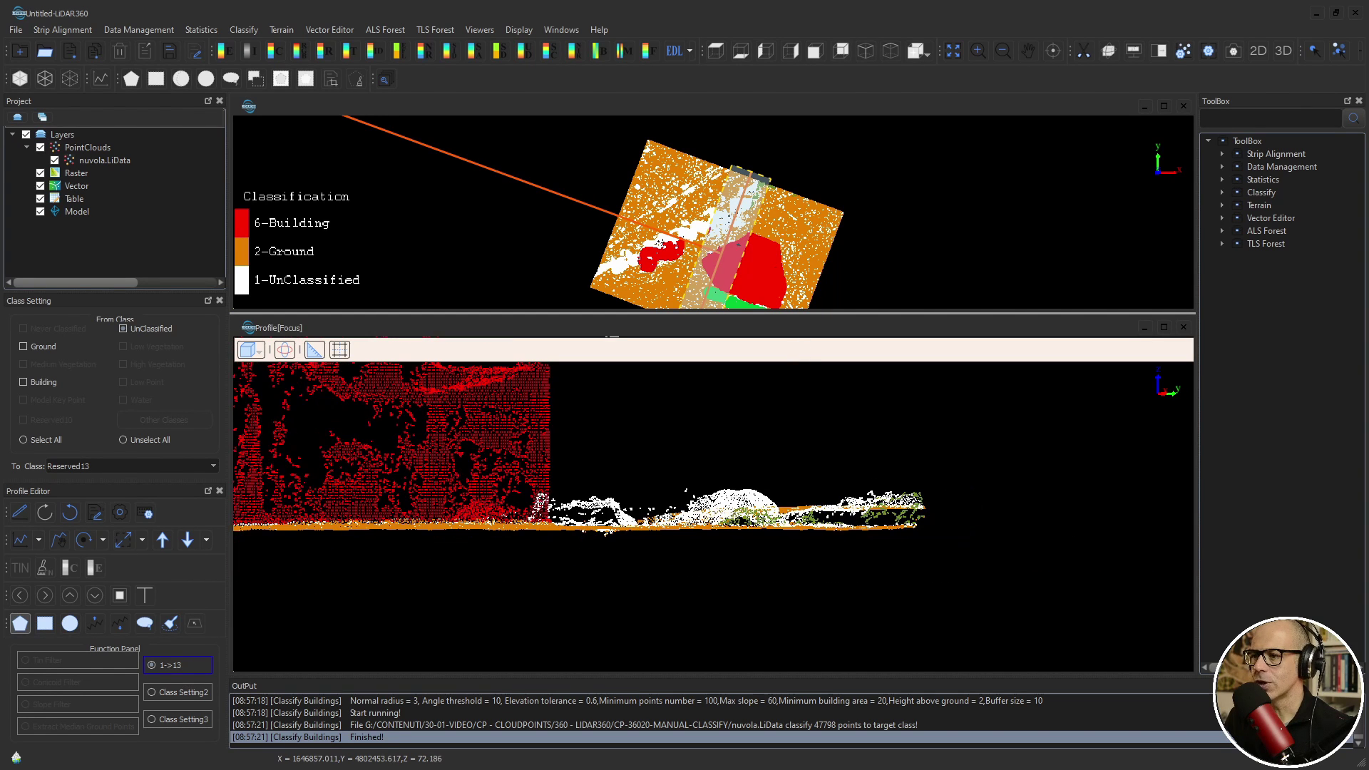
{"action": "scroll", "coordinate": [709, 457], "scroll_direction": "down", "scroll_amount": 1}
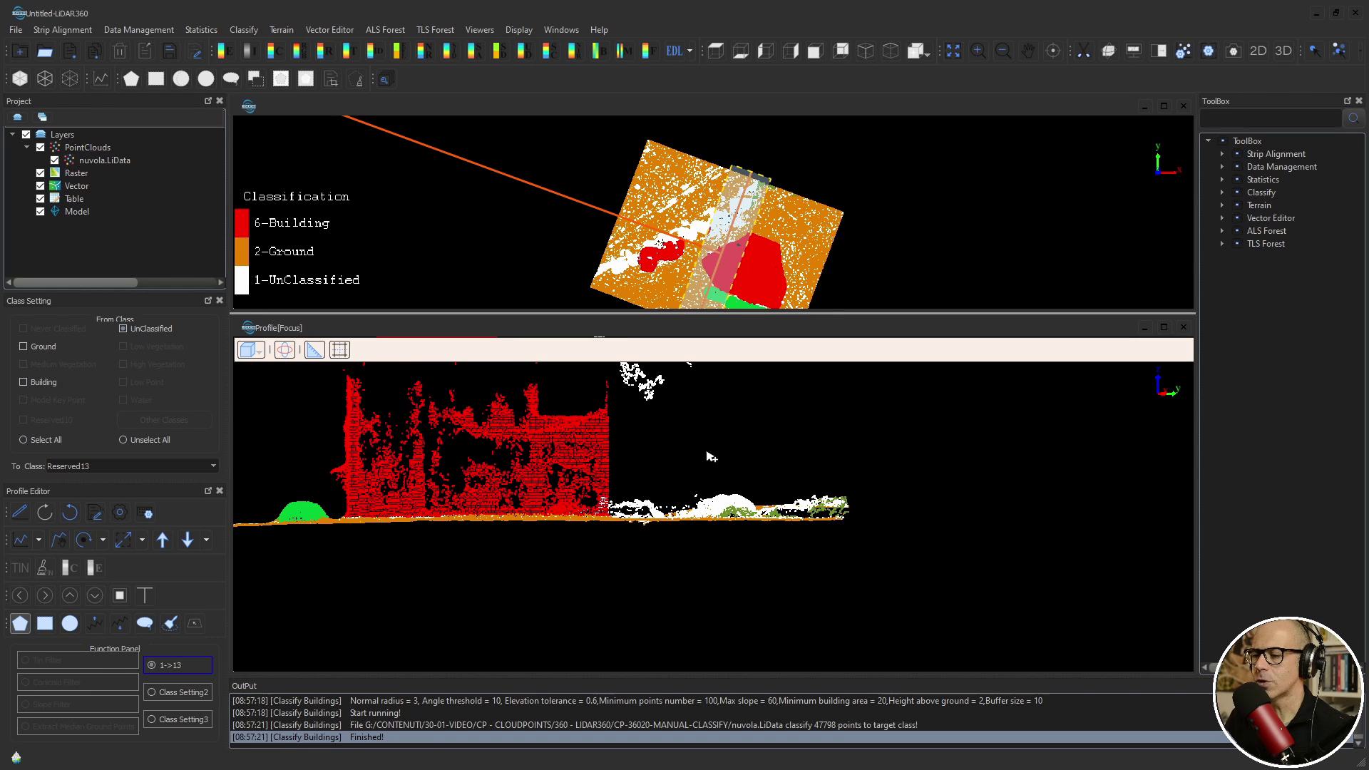
{"action": "left_click_drag", "start_coordinate": [624, 428], "coordinate": [435, 471]}
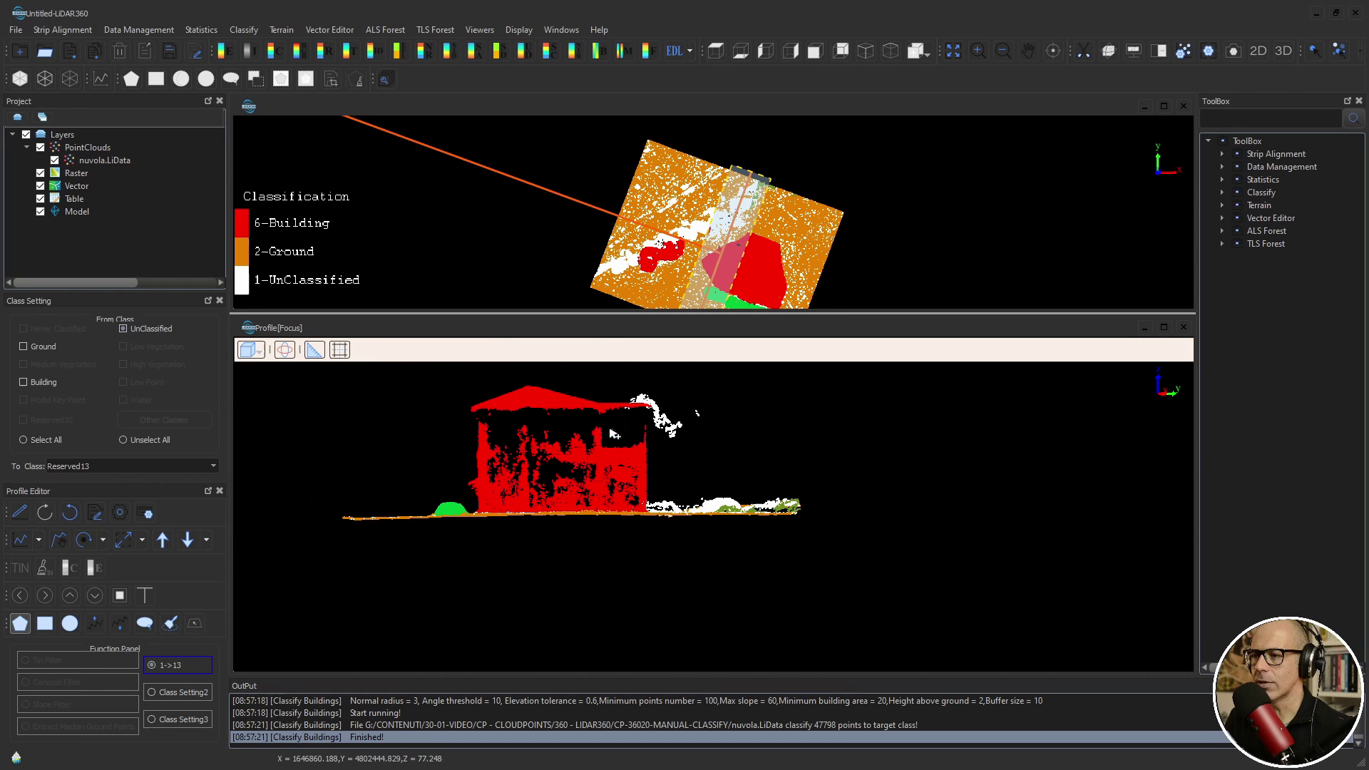
Step: Advance the profile to the next section, where the tree is classified as Building
{"action": "left_click", "coordinate": [160, 541]}
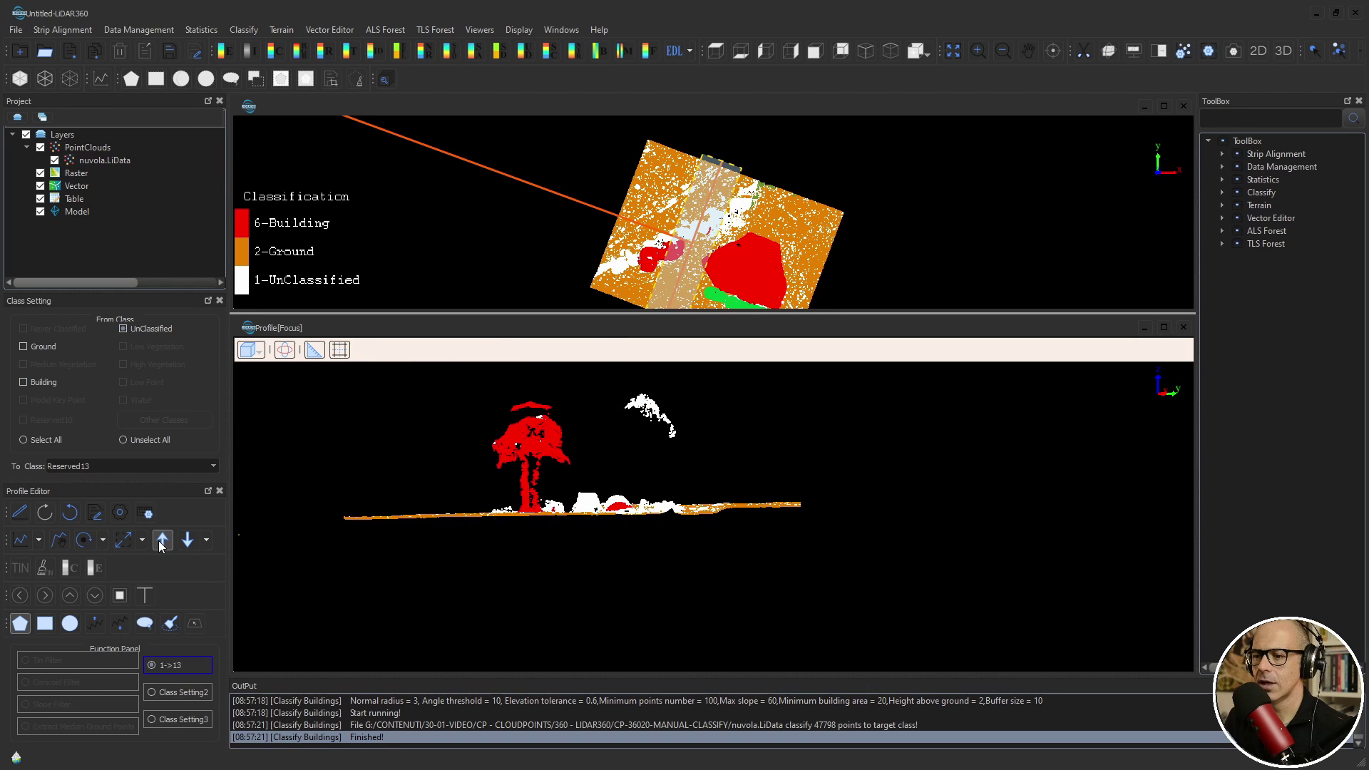
{"action": "scroll", "coordinate": [628, 462], "scroll_direction": "down", "scroll_amount": 2}
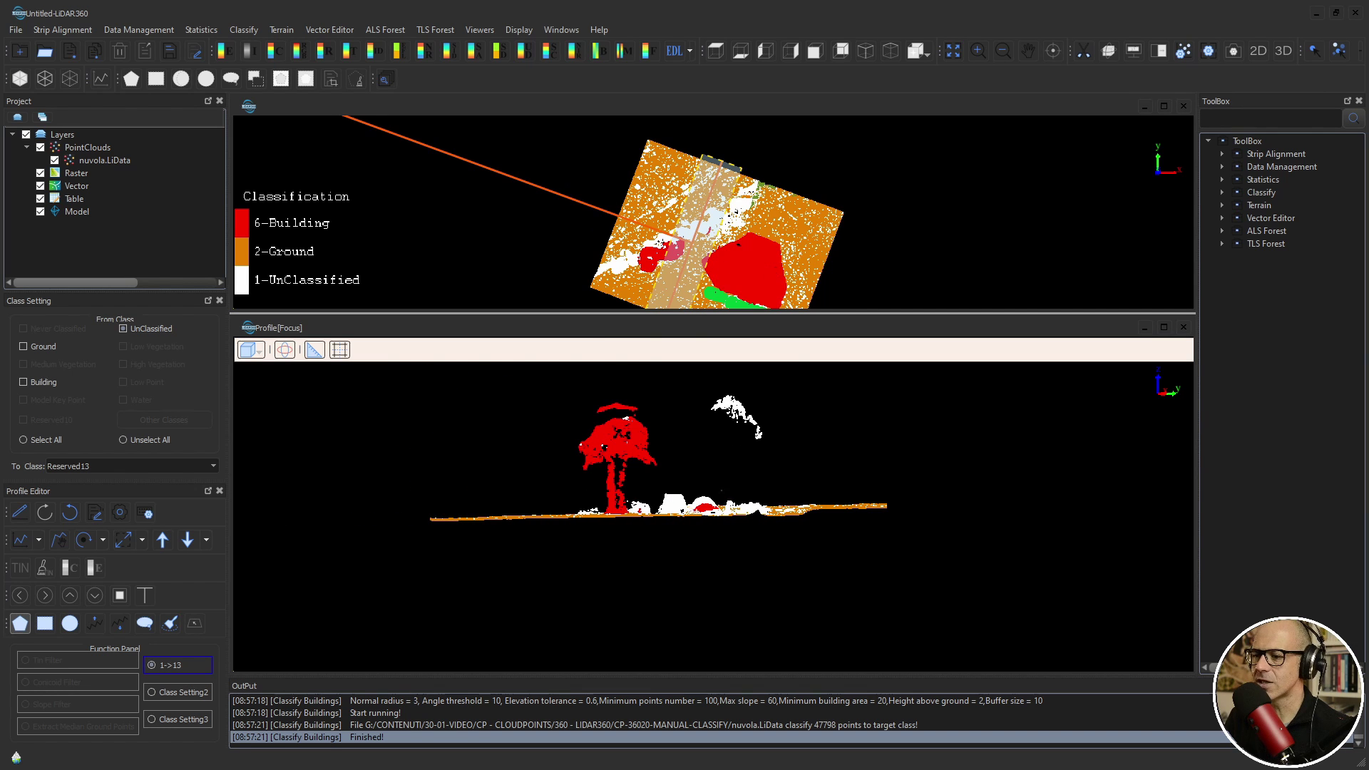
{"action": "scroll", "coordinate": [692, 485], "scroll_direction": "up", "scroll_amount": 3}
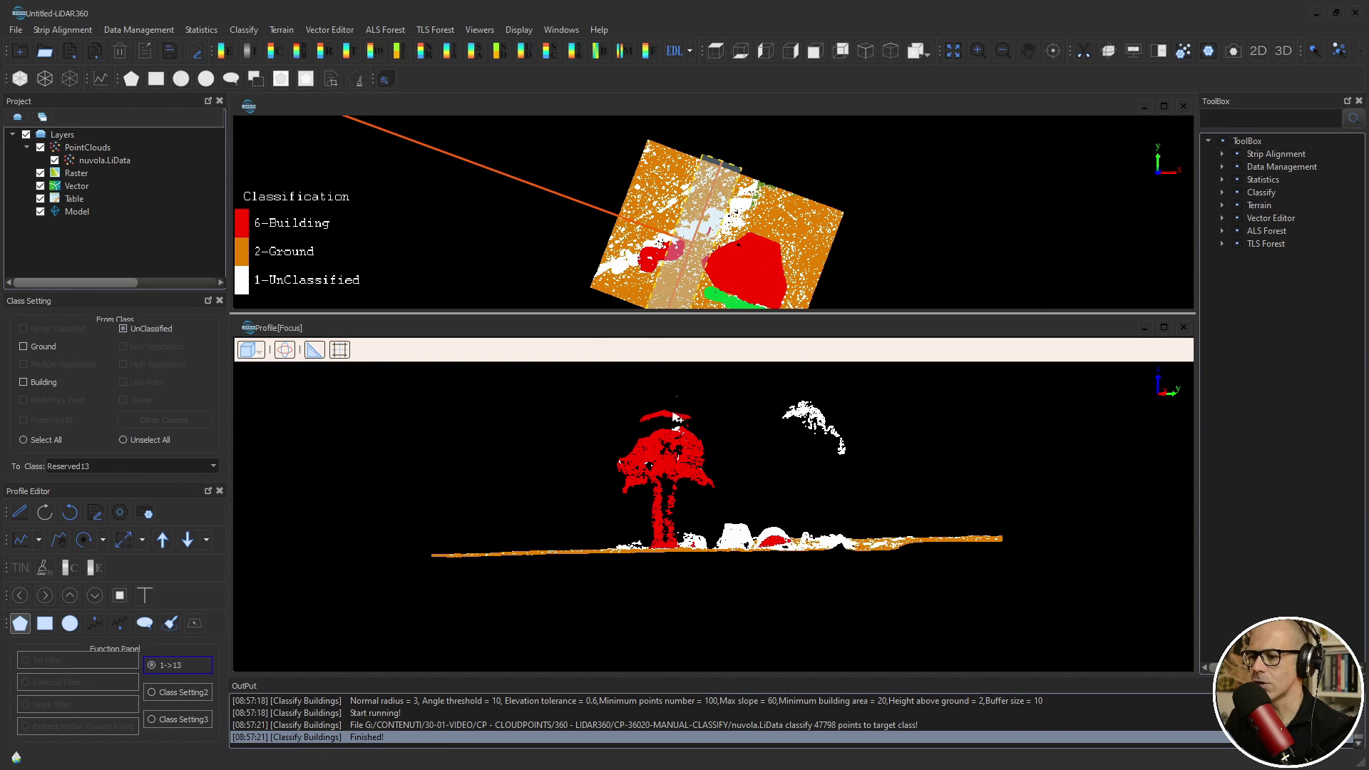
Step: Advance the profile section by section past the tree to the outer edge of the point cloud
{"action": "scroll", "coordinate": [670, 488], "scroll_direction": "up", "scroll_amount": 3}
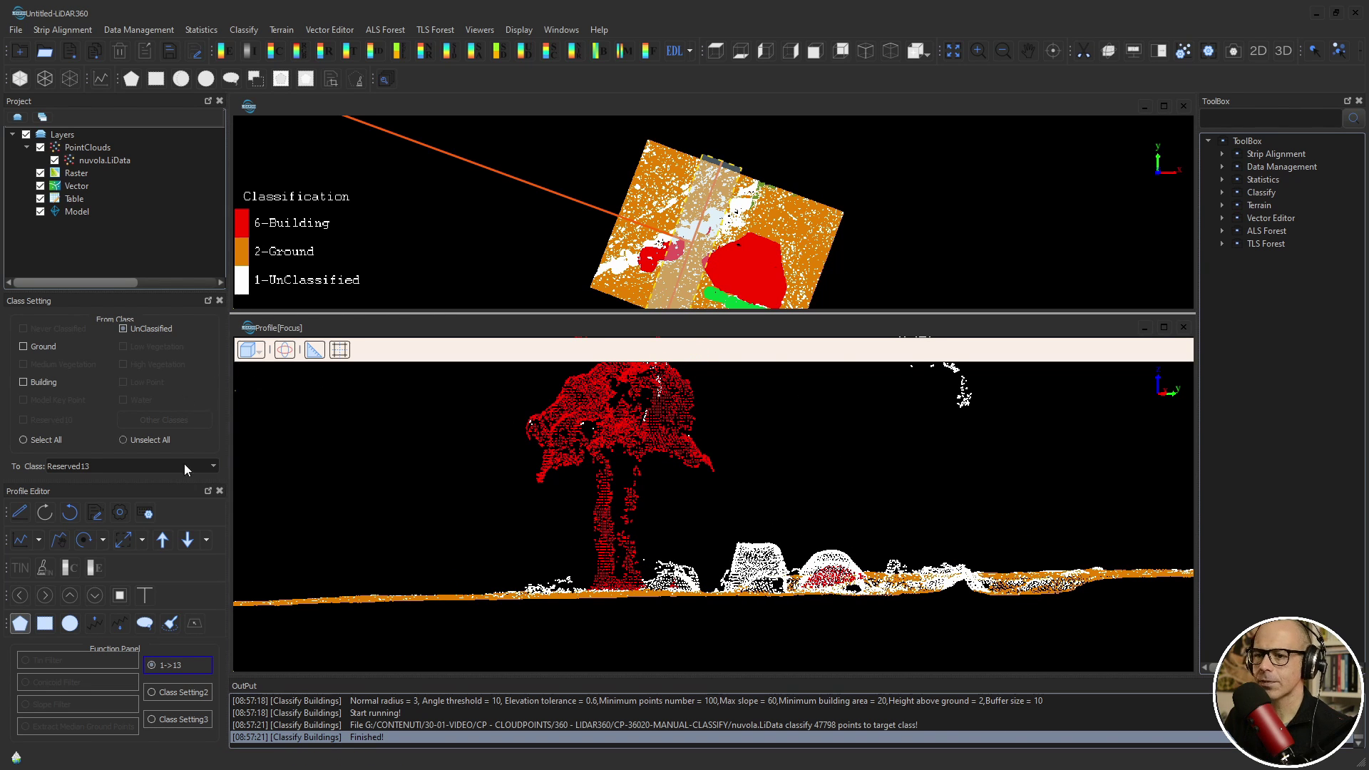
{"action": "left_click", "coordinate": [163, 540]}
{"action": "scroll", "coordinate": [574, 511], "scroll_direction": "down", "scroll_amount": 2}
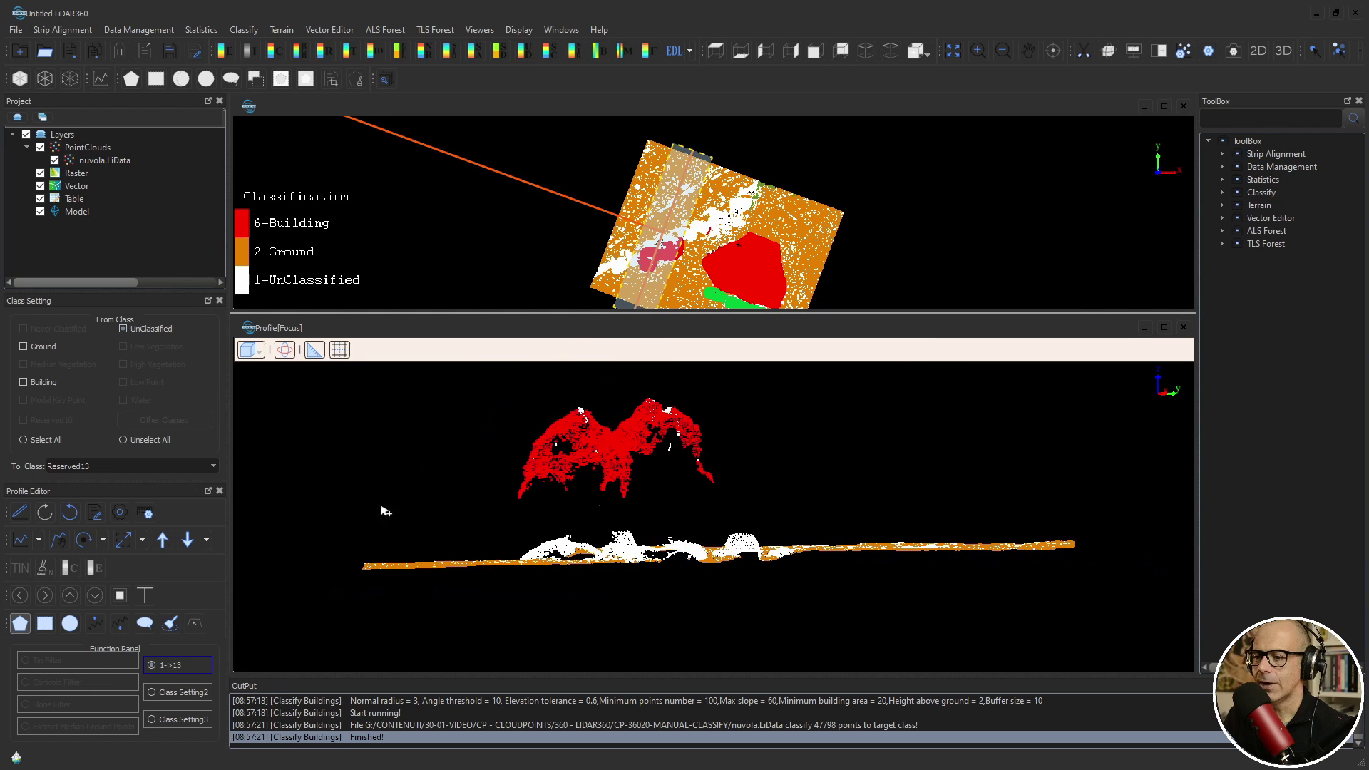
{"action": "left_click", "coordinate": [159, 542]}
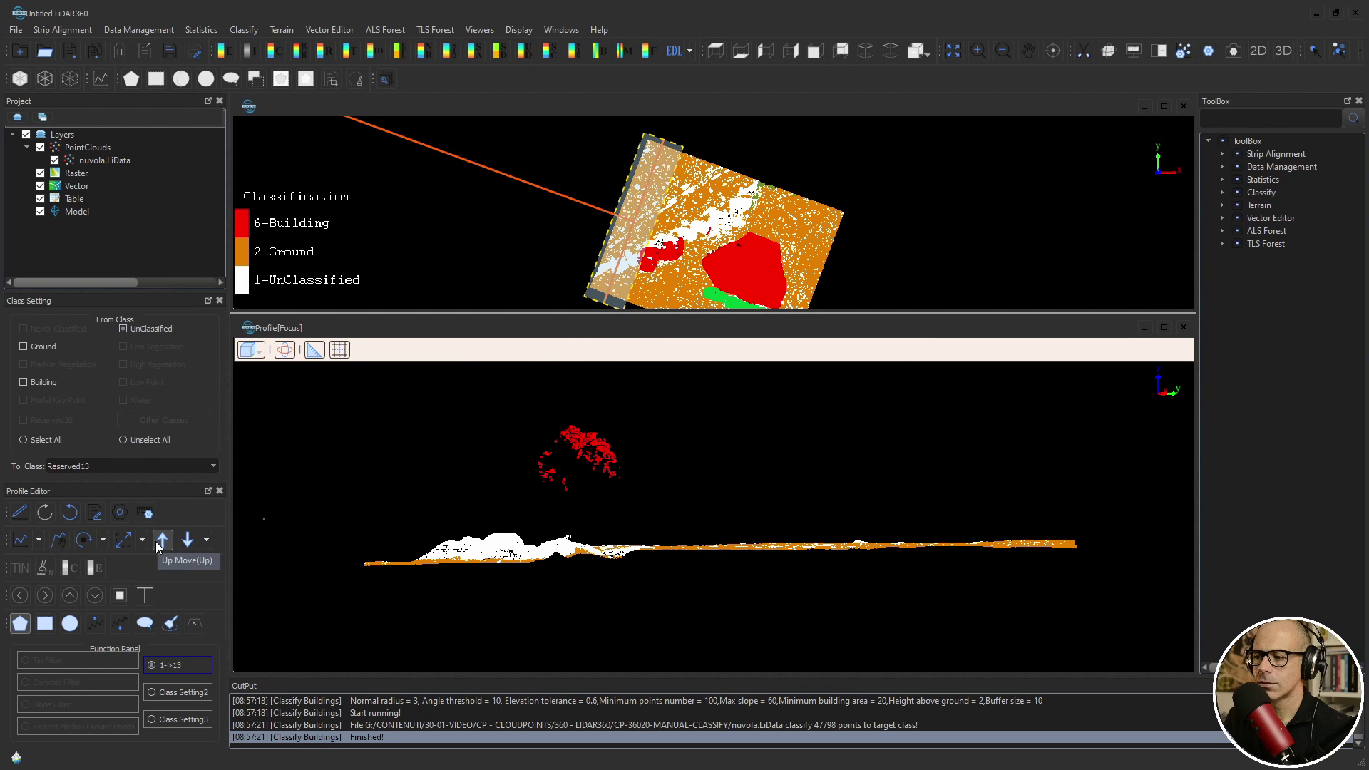
{"action": "left_click", "coordinate": [160, 542]}
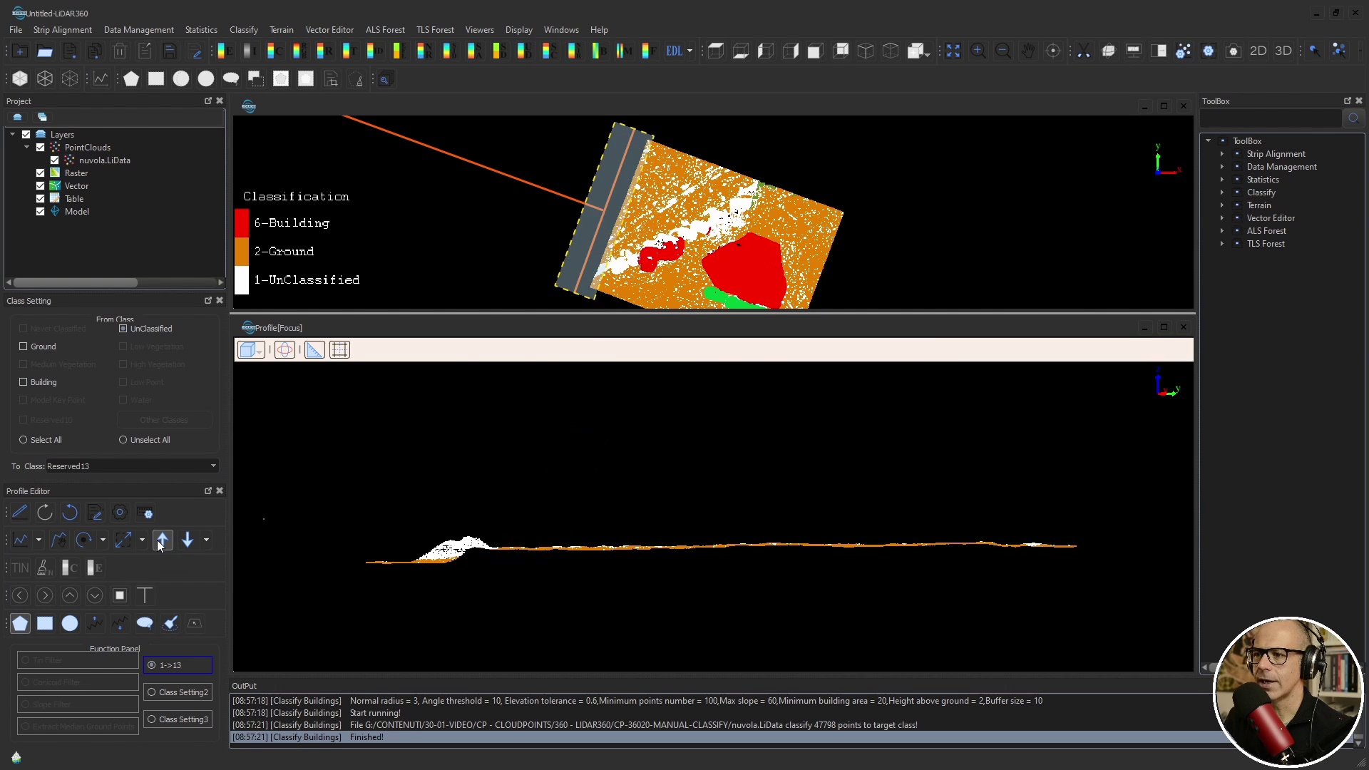
Step: Display the point cloud in RGB colours and examine the cars, trees and grassy area around the profile in plan view
{"action": "scroll", "coordinate": [695, 228], "scroll_direction": "down", "scroll_amount": 2}
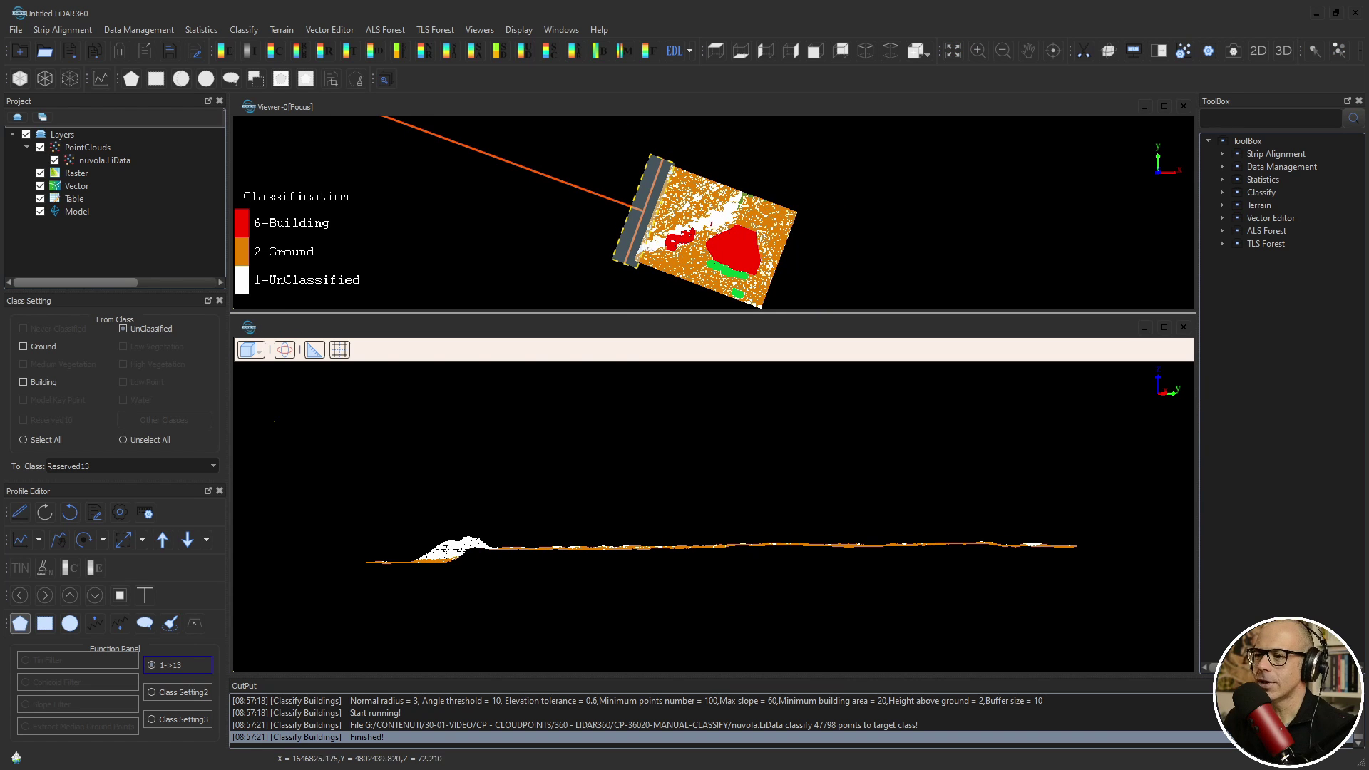
{"action": "scroll", "coordinate": [671, 237], "scroll_direction": "up", "scroll_amount": 1}
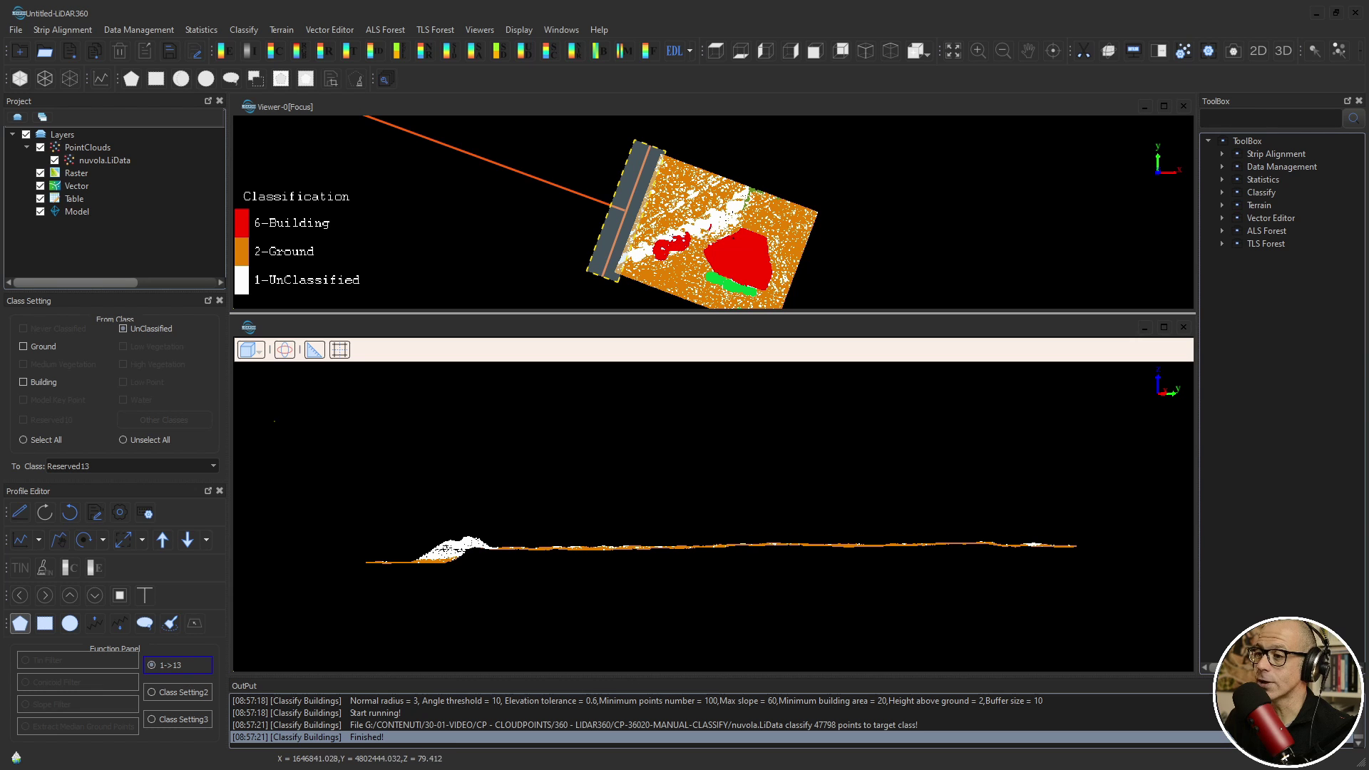
{"action": "left_click", "coordinate": [300, 51]}
{"action": "scroll", "coordinate": [639, 265], "scroll_direction": "up", "scroll_amount": 5}
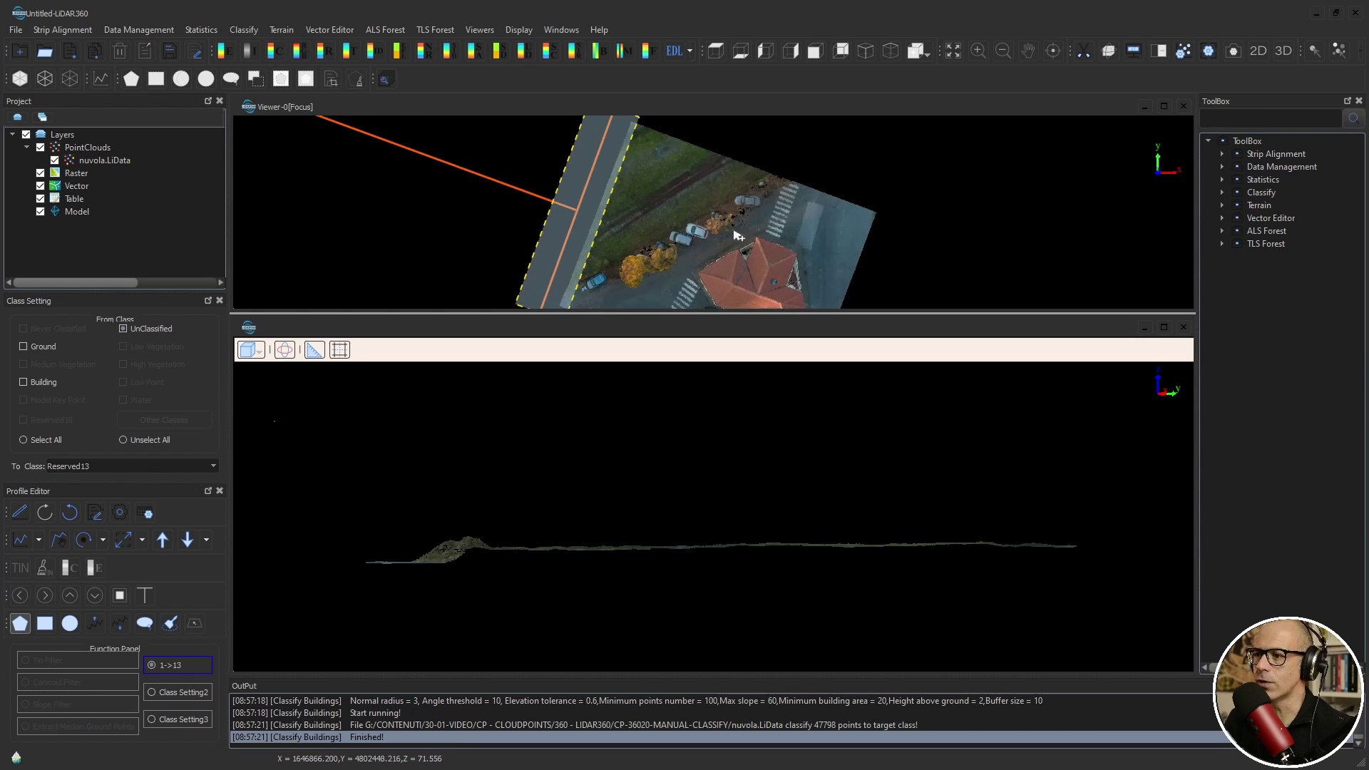
{"action": "scroll", "coordinate": [640, 264], "scroll_direction": "down", "scroll_amount": 2}
{"action": "scroll", "coordinate": [613, 246], "scroll_direction": "down", "scroll_amount": 2}
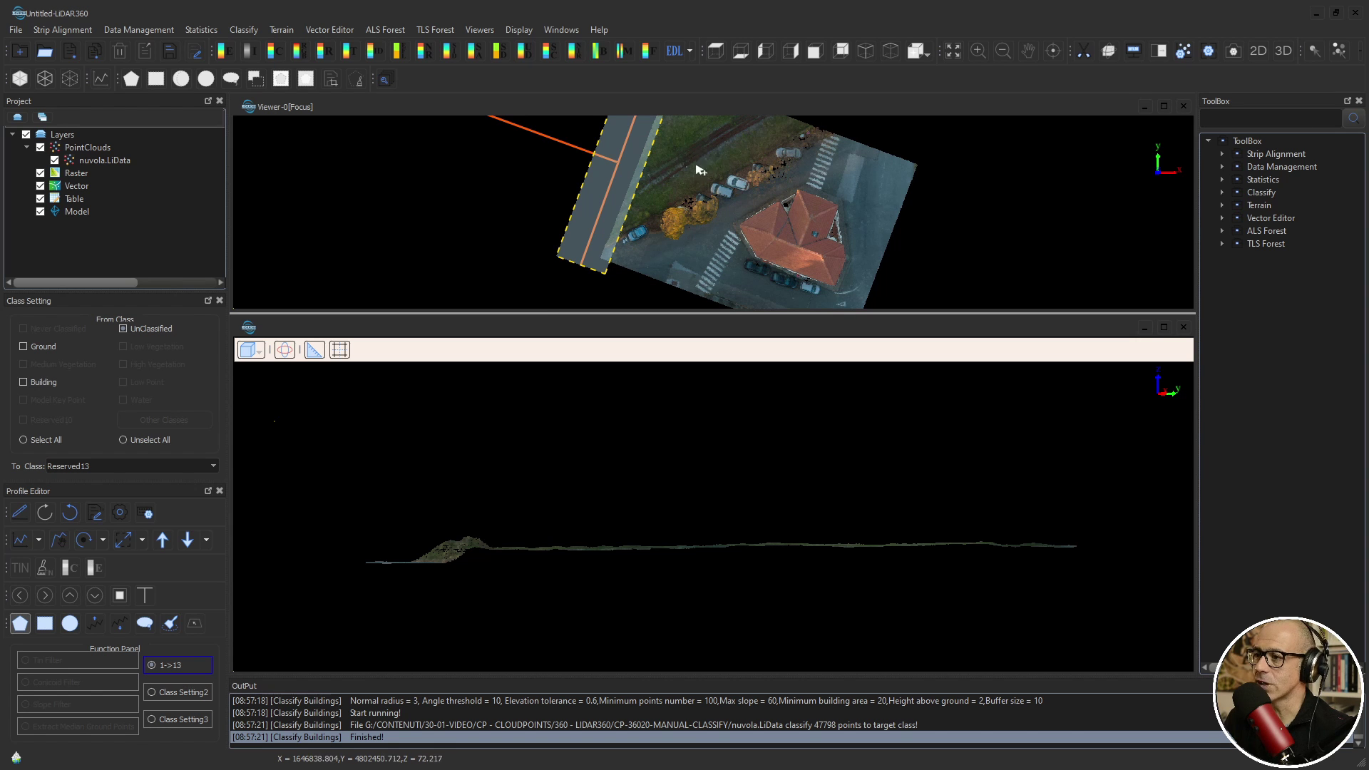
{"action": "scroll", "coordinate": [691, 196], "scroll_direction": "down", "scroll_amount": 4}
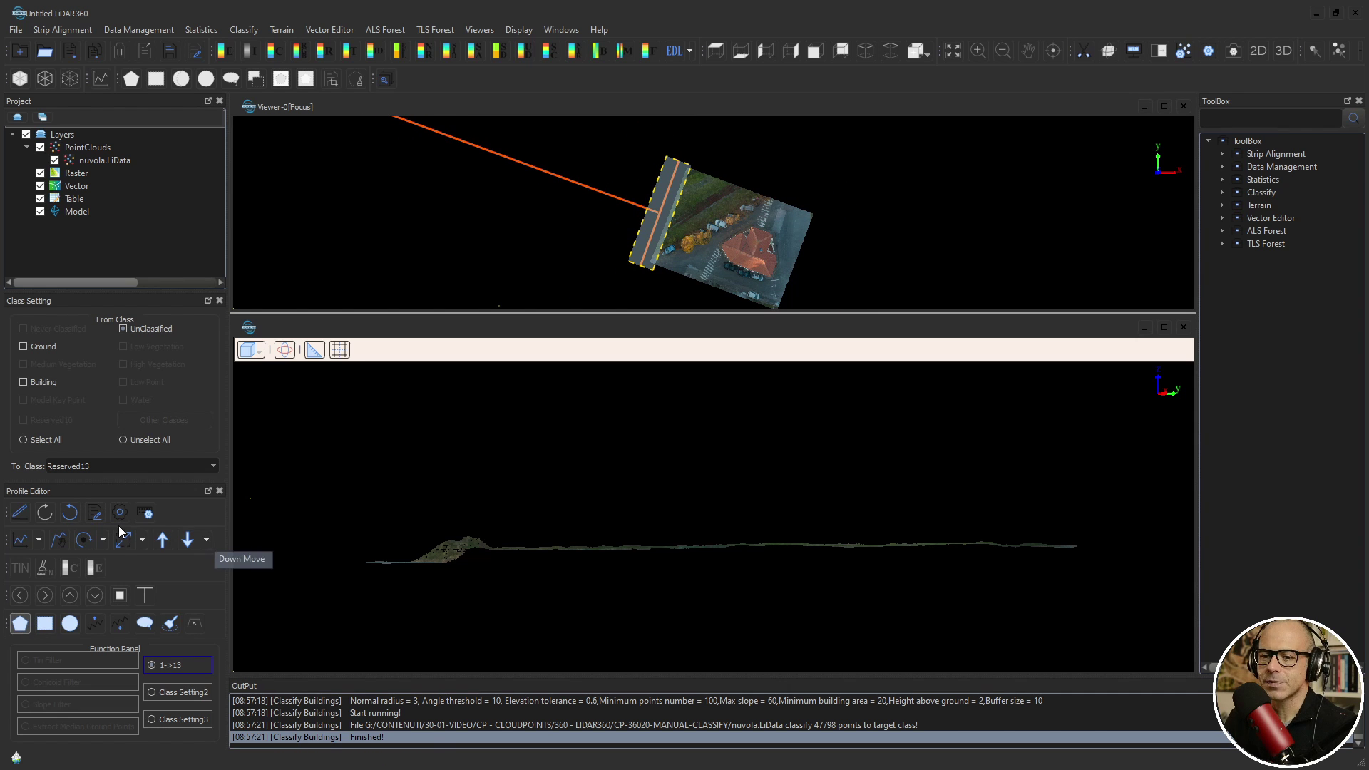
Step: Rotate the profile to cut across the cloud's corner at the blue car, shift it outward and lengthen it
{"action": "left_click", "coordinate": [80, 539]}
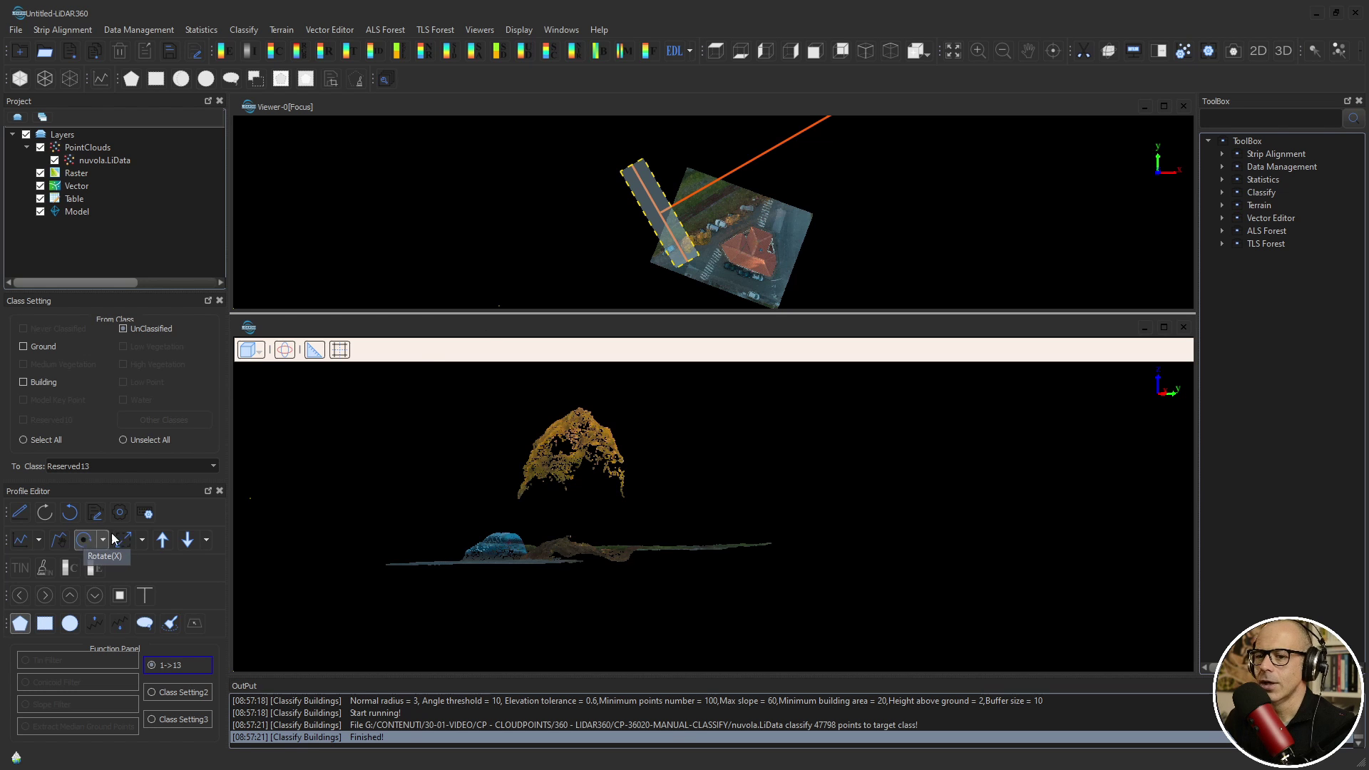
{"action": "left_click", "coordinate": [188, 541]}
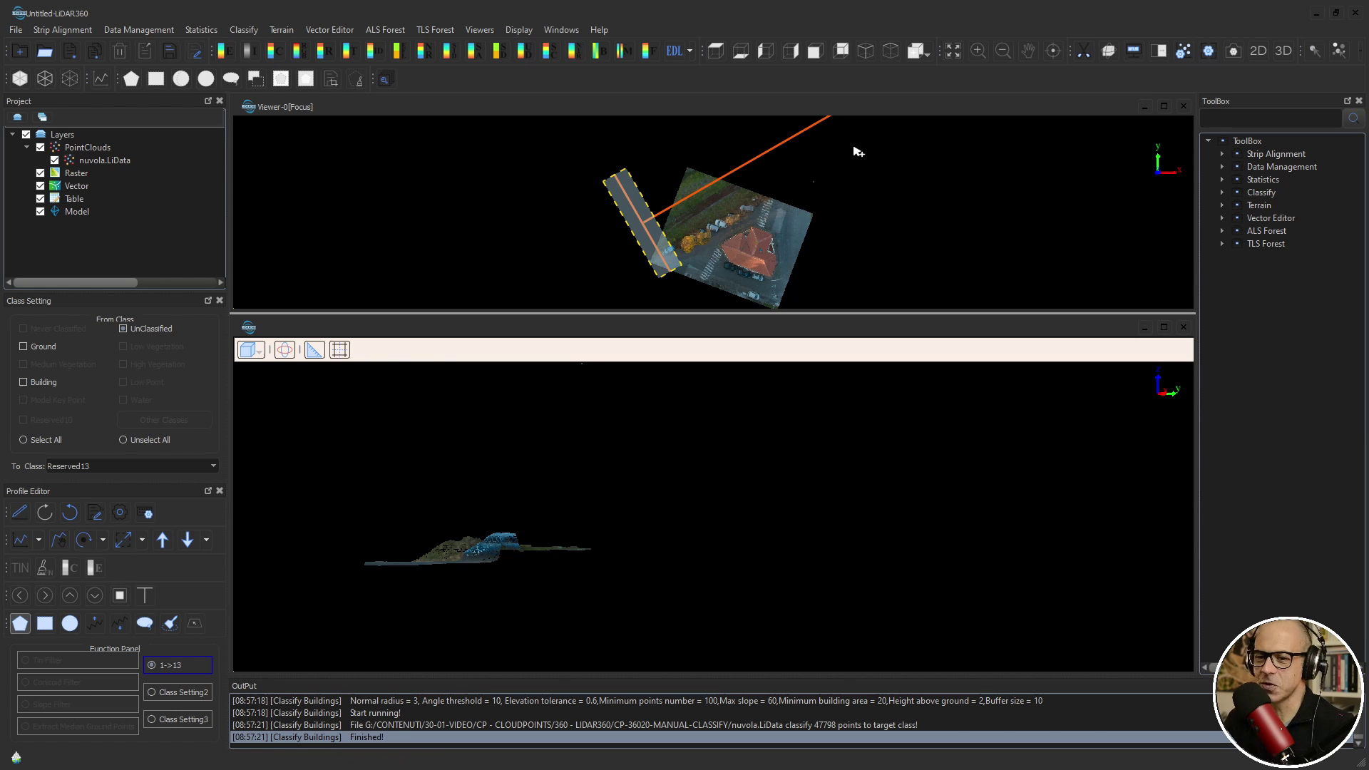
{"action": "left_click", "coordinate": [125, 540]}
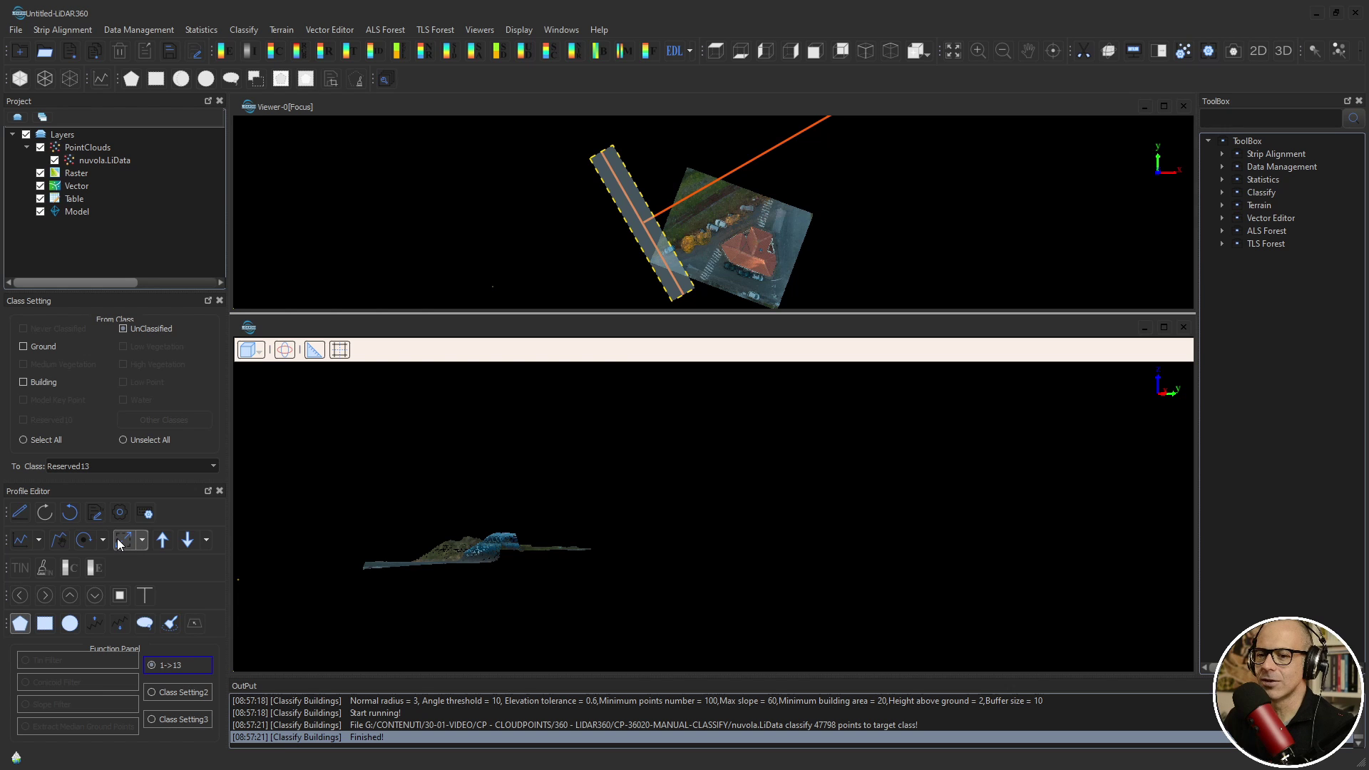
{"action": "scroll", "coordinate": [677, 285], "scroll_direction": "down", "scroll_amount": 3}
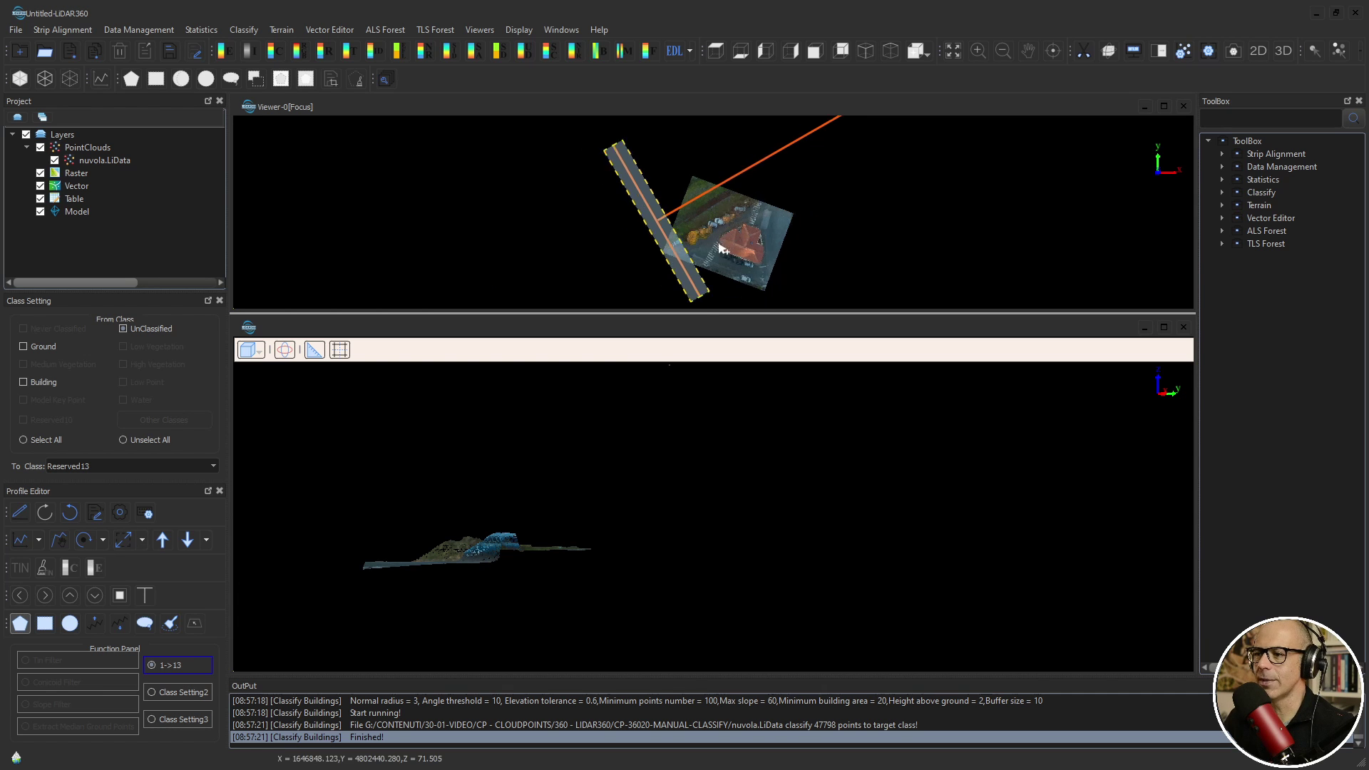
{"action": "left_click", "coordinate": [122, 539]}
{"action": "left_click", "coordinate": [123, 539]}
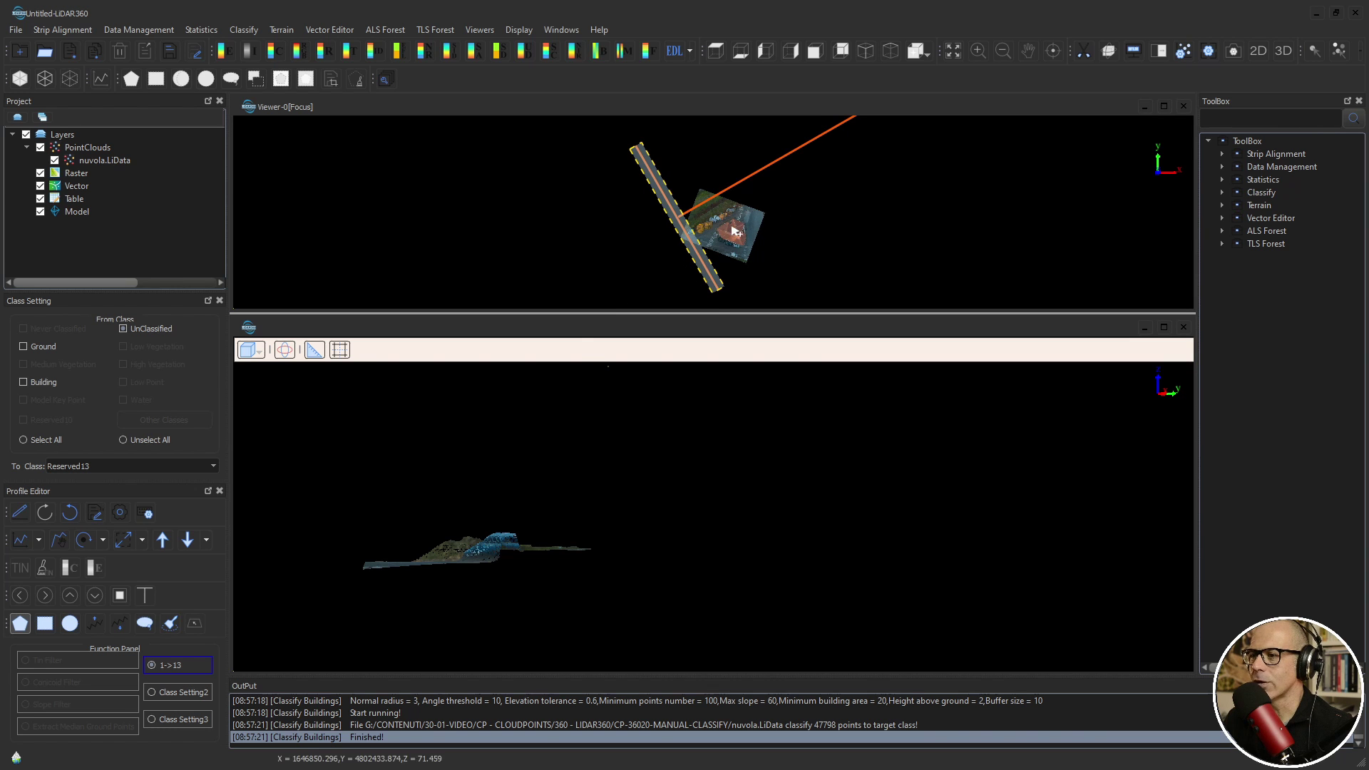
Step: Colour the points by classification with all classes shown and examine the unclassified mound and car in the section
{"action": "scroll", "coordinate": [728, 237], "scroll_direction": "up", "scroll_amount": 2}
{"action": "scroll", "coordinate": [406, 566], "scroll_direction": "up", "scroll_amount": 2}
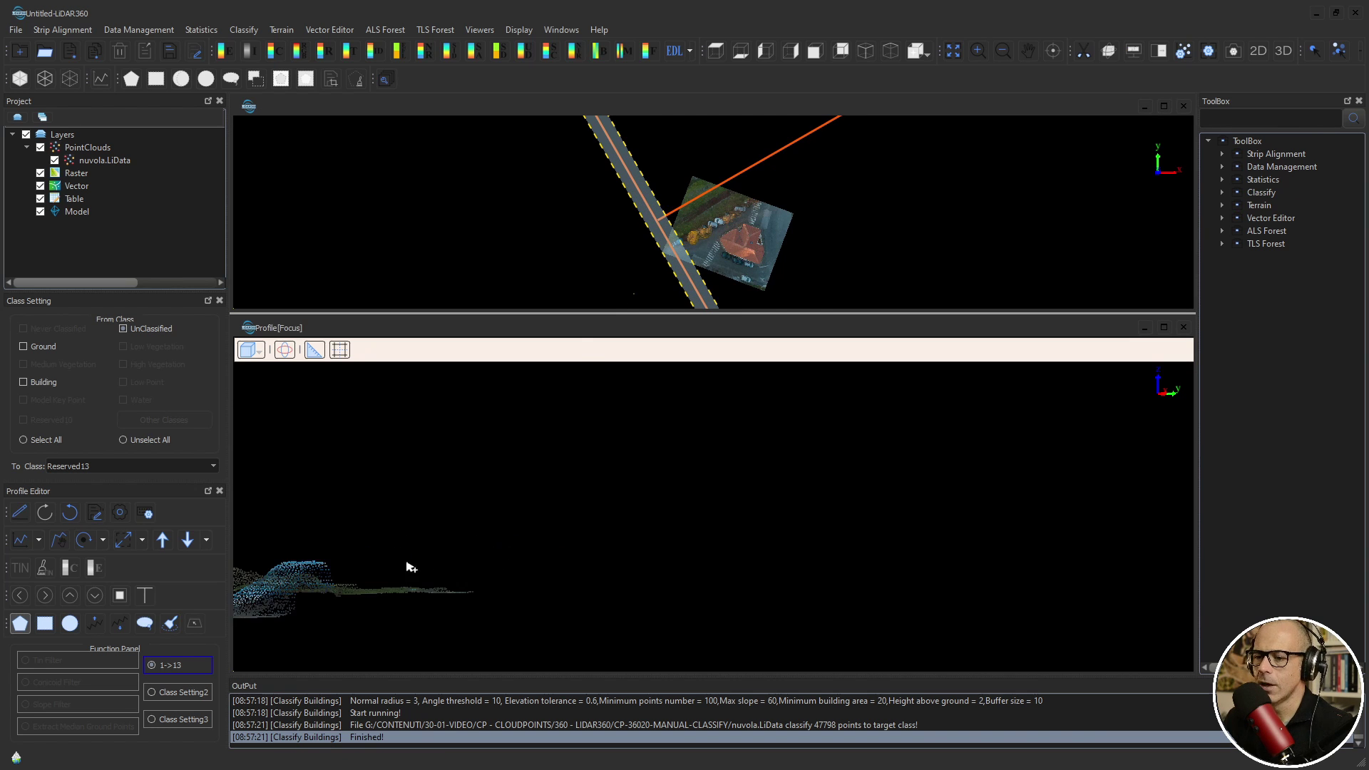
{"action": "scroll", "coordinate": [605, 510], "scroll_direction": "up", "scroll_amount": 3}
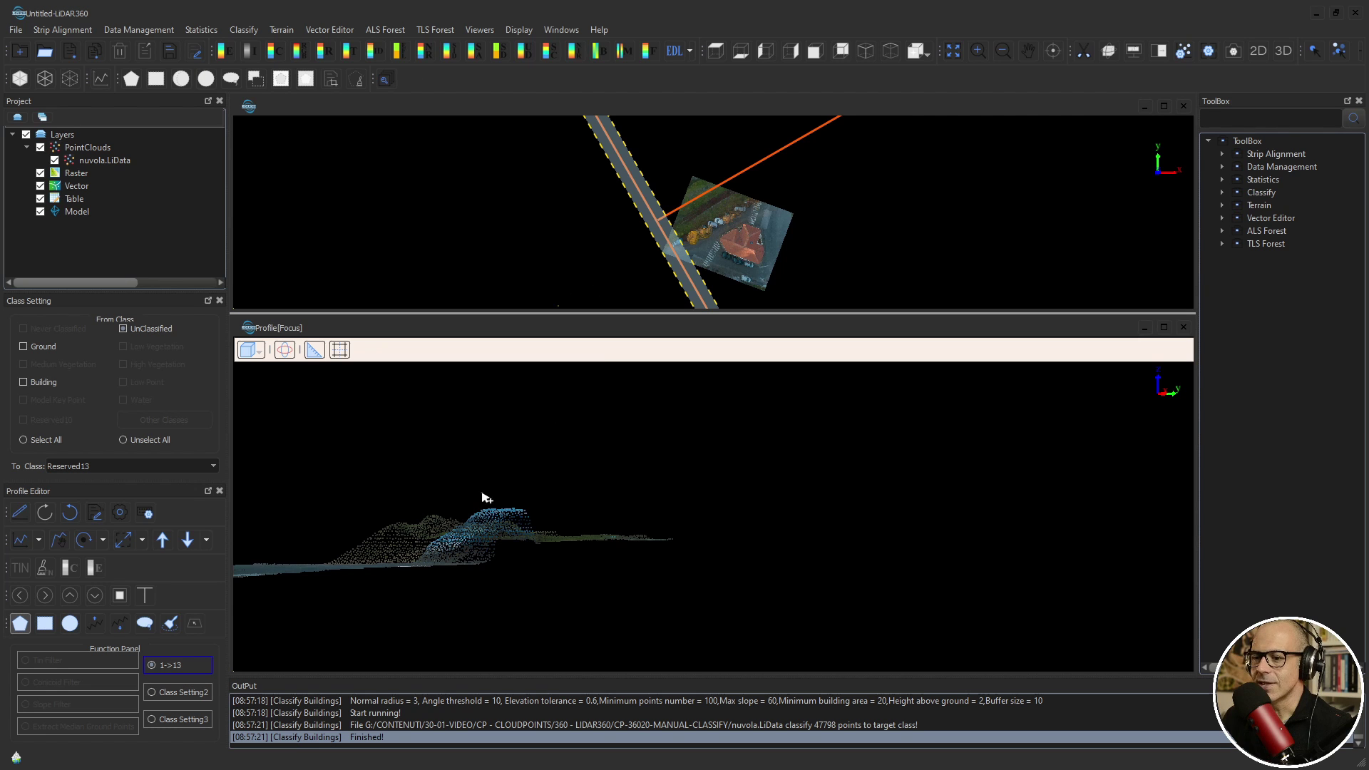
{"action": "left_click_drag", "start_coordinate": [487, 492], "coordinate": [606, 490]}
{"action": "left_click", "coordinate": [275, 50]}
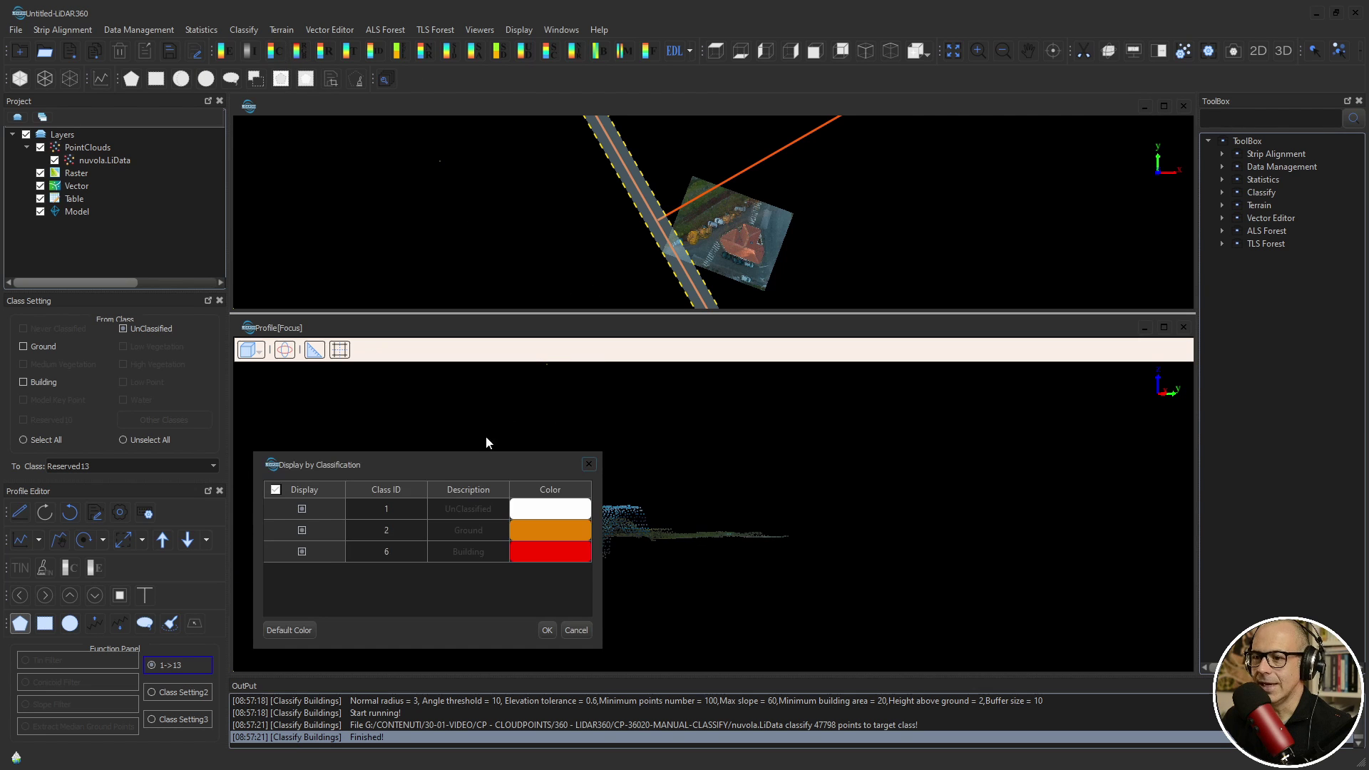
{"action": "left_click", "coordinate": [558, 629]}
{"action": "scroll", "coordinate": [549, 567], "scroll_direction": "up", "scroll_amount": 2}
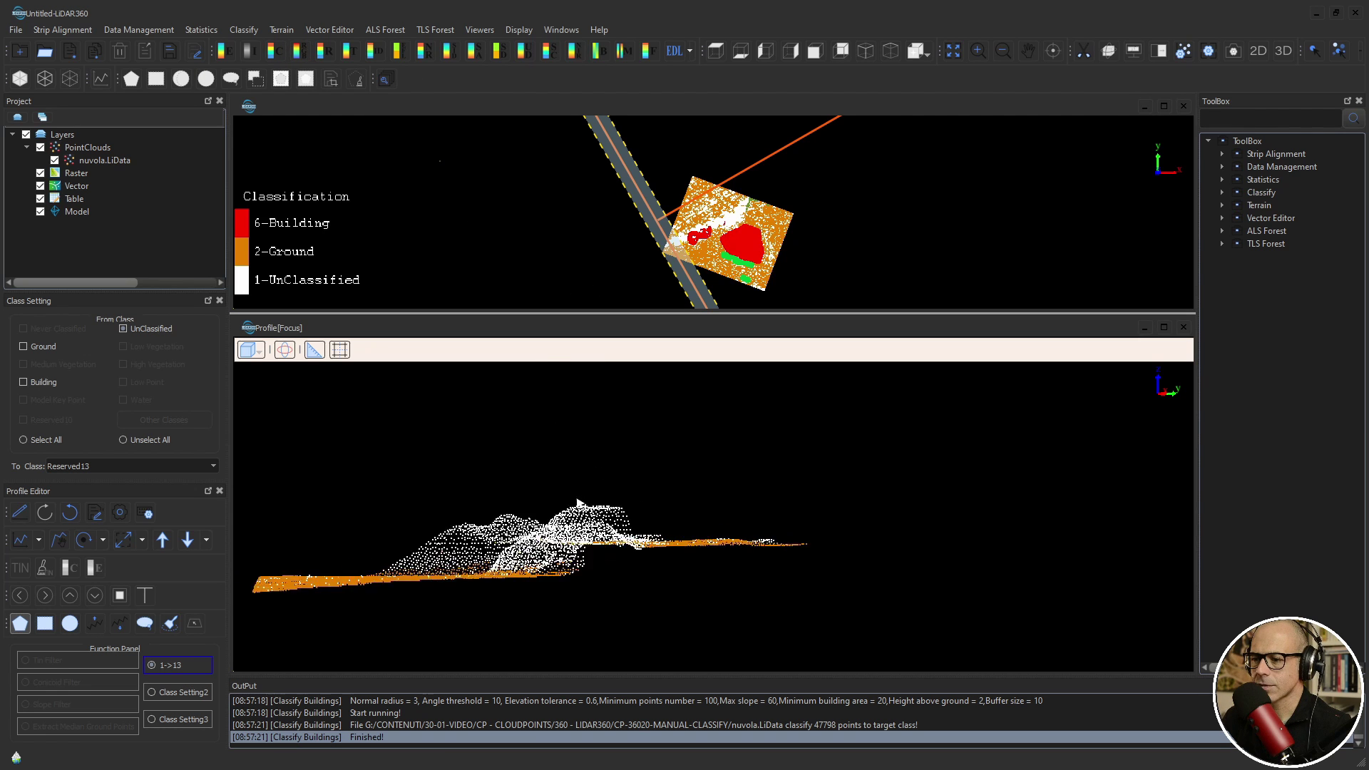
{"action": "left_click", "coordinate": [691, 520]}
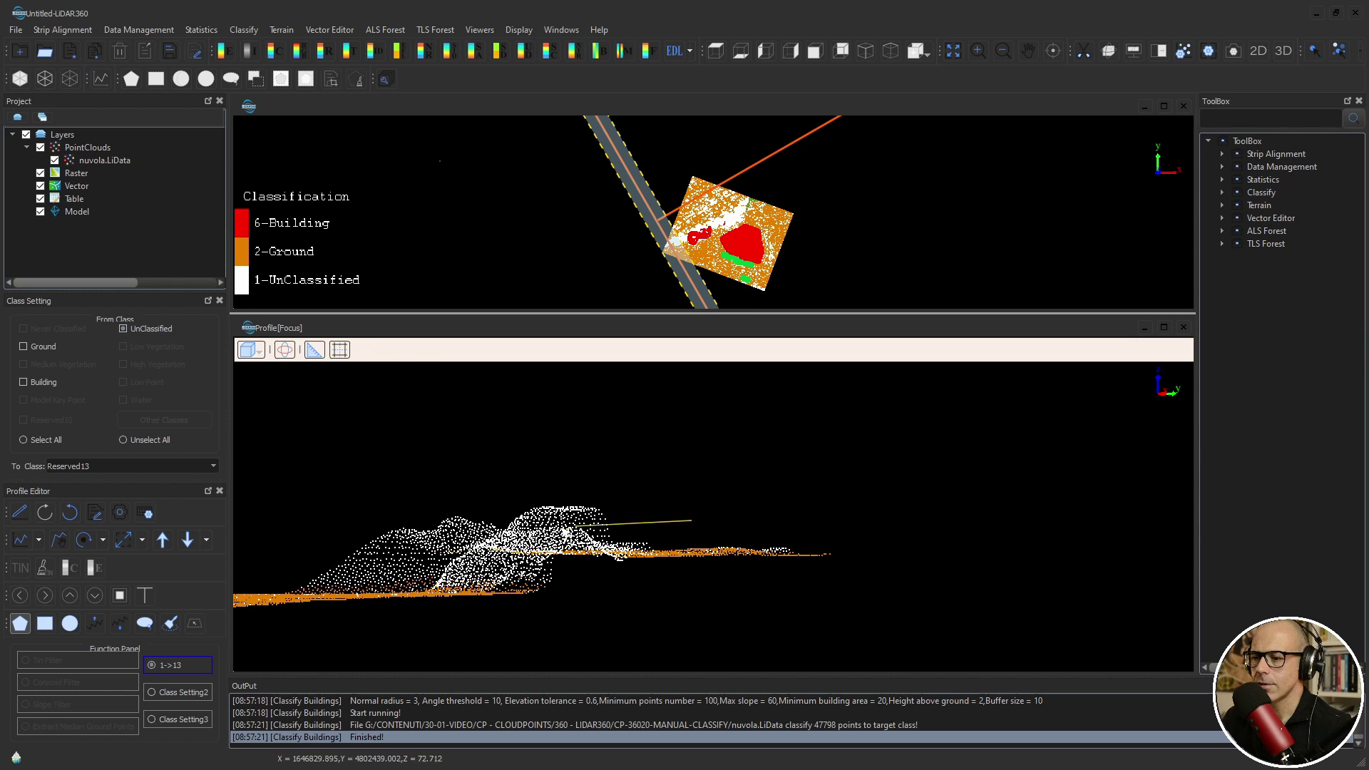
{"action": "left_click", "coordinate": [654, 483]}
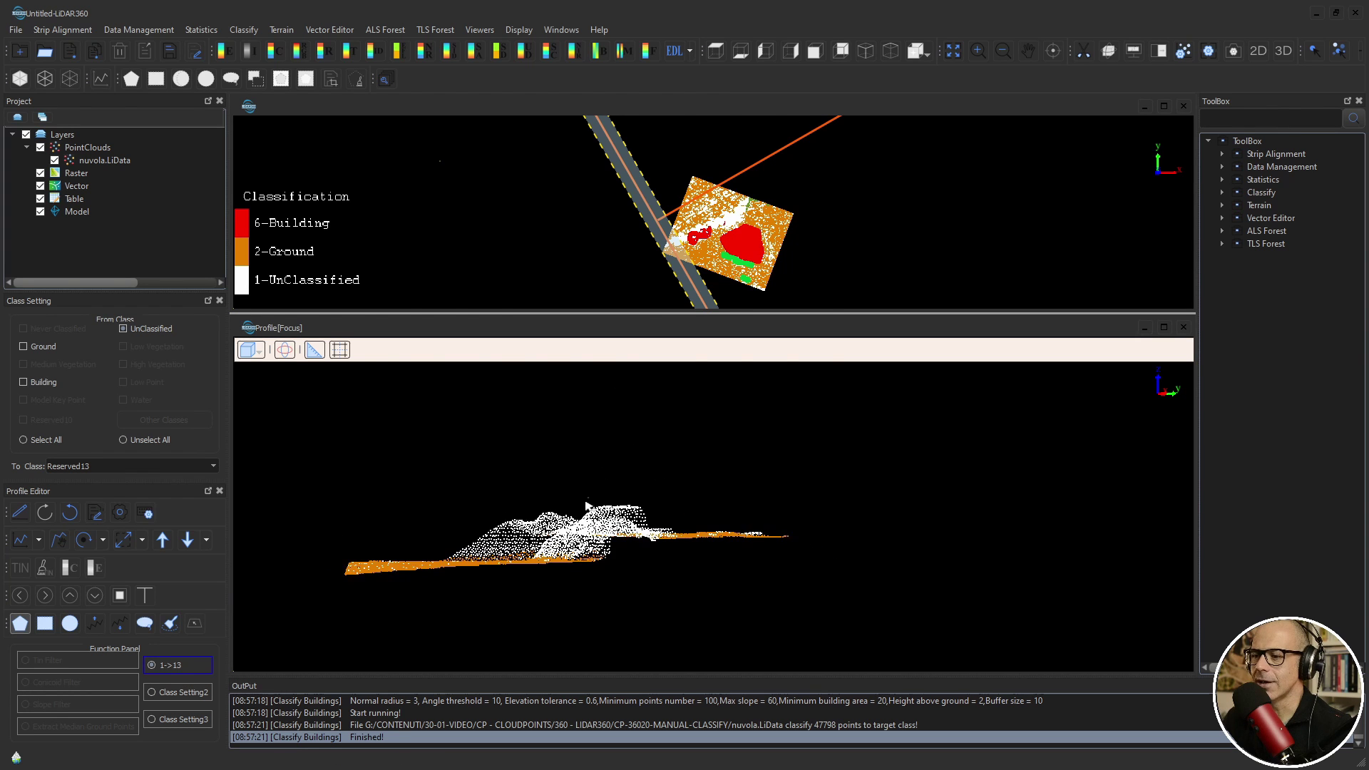
{"action": "scroll", "coordinate": [590, 508], "scroll_direction": "up", "scroll_amount": 1}
{"action": "scroll", "coordinate": [591, 504], "scroll_direction": "up", "scroll_amount": 1}
{"action": "left_click_drag", "start_coordinate": [590, 503], "coordinate": [669, 491]}
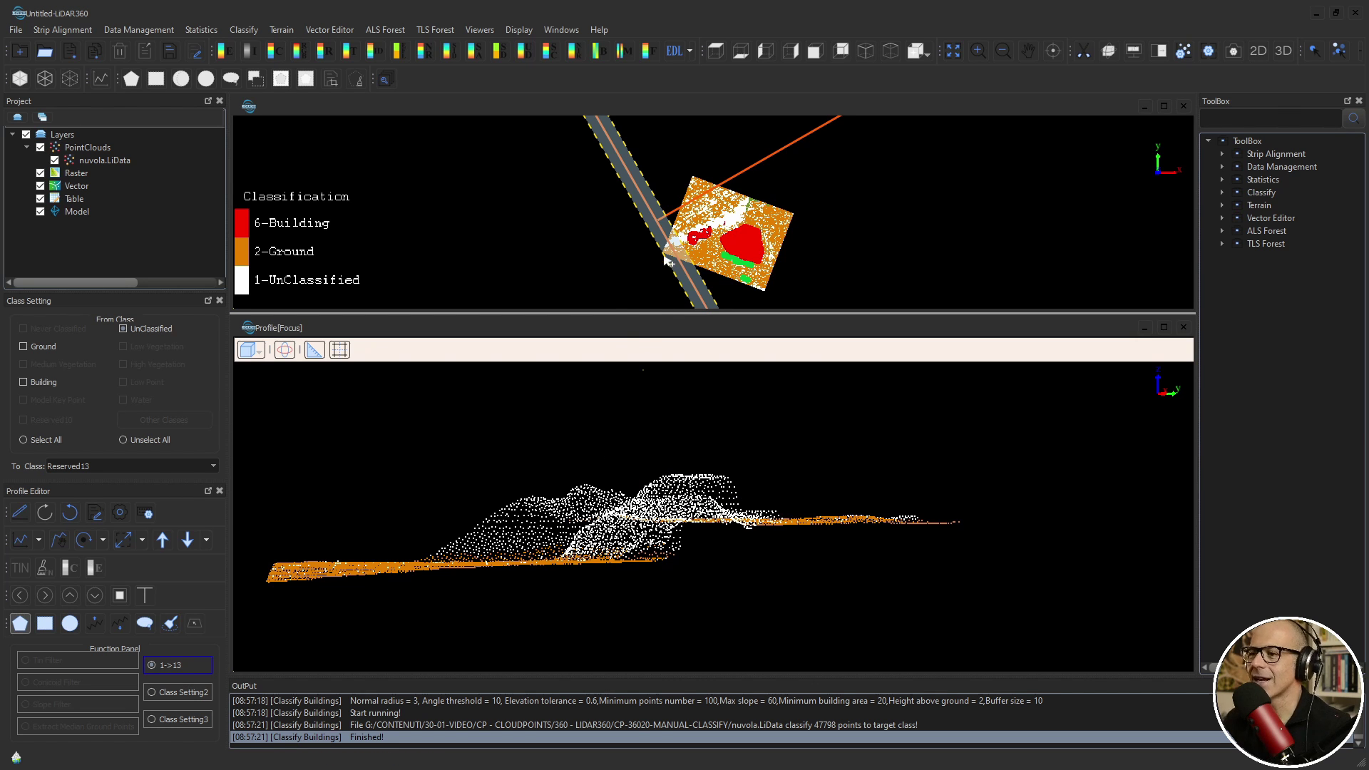
Step: Display the points in RGB colours and compare the blue car and the adjoining mound in plan and section
{"action": "scroll", "coordinate": [667, 260], "scroll_direction": "up", "scroll_amount": 10}
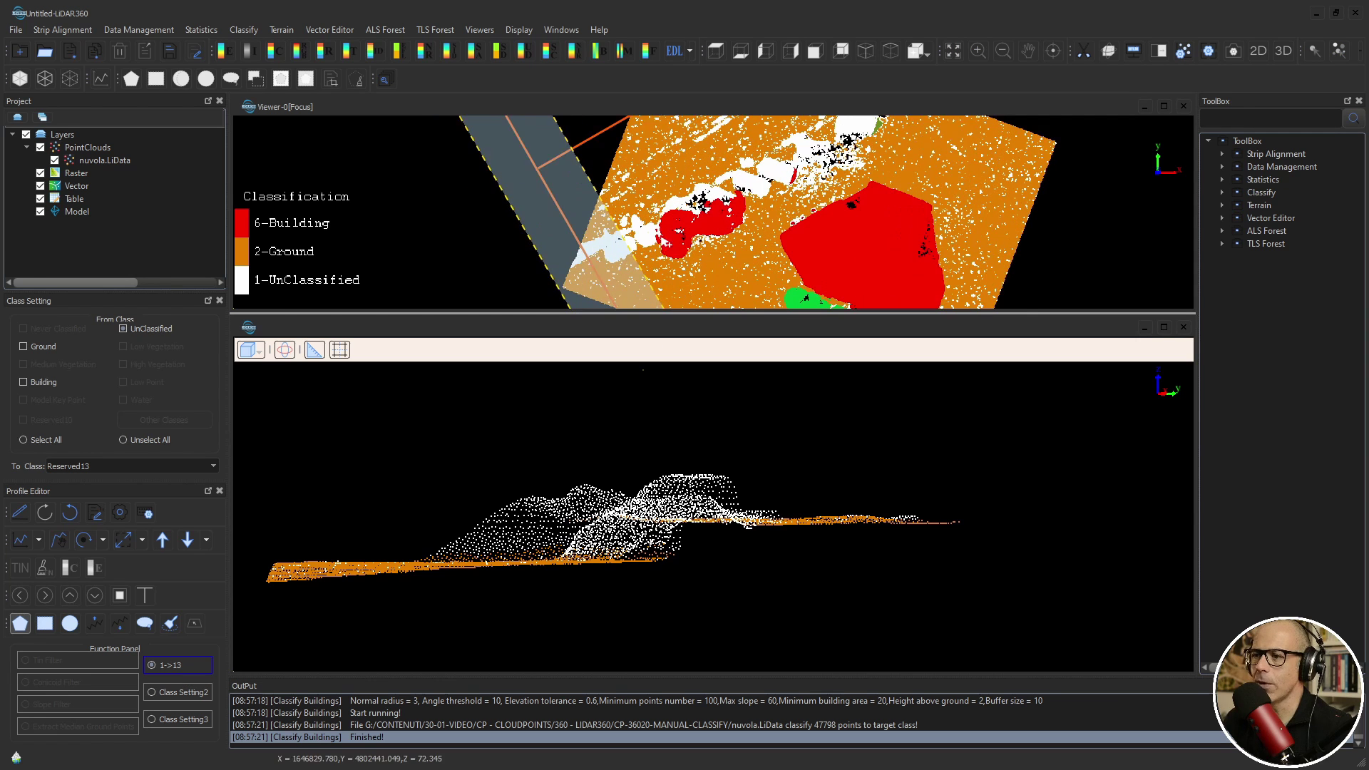
{"action": "left_click", "coordinate": [300, 50]}
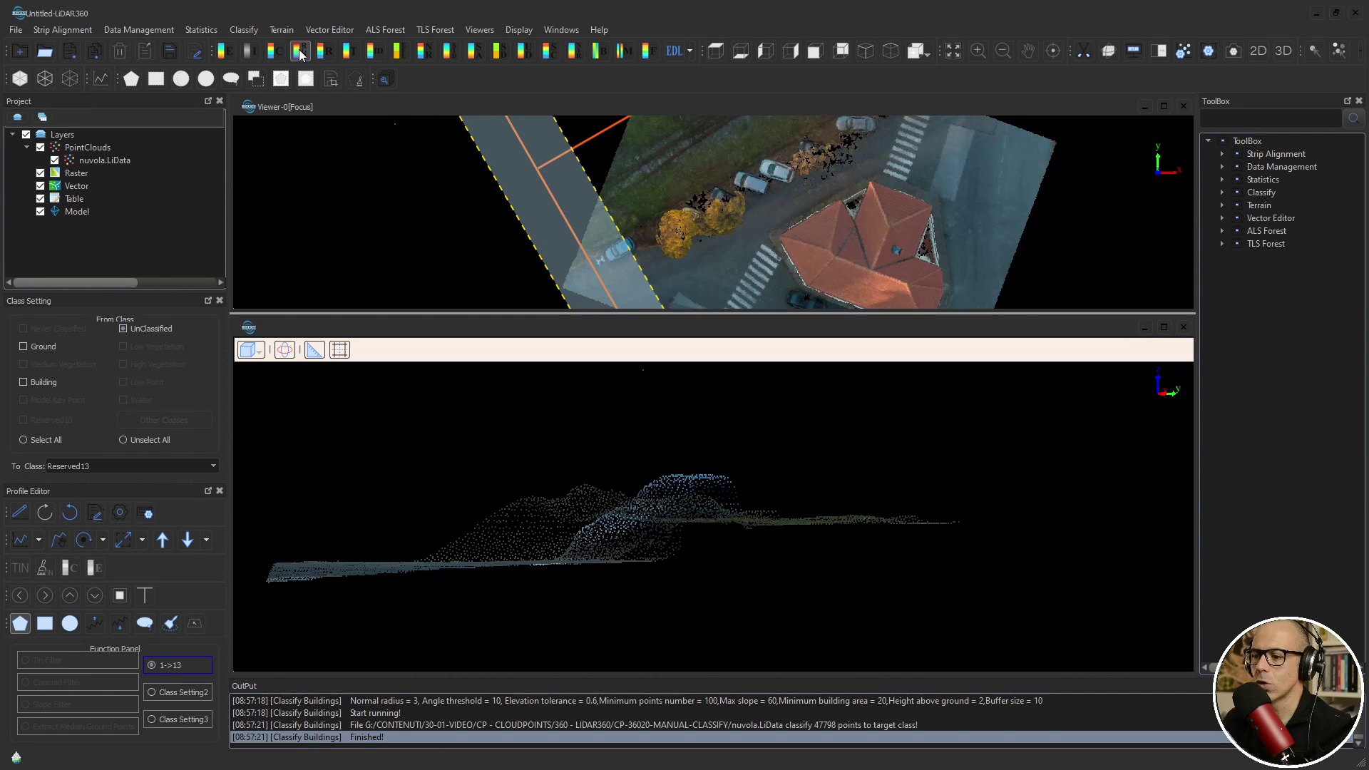
{"action": "scroll", "coordinate": [670, 200], "scroll_direction": "up", "scroll_amount": 3}
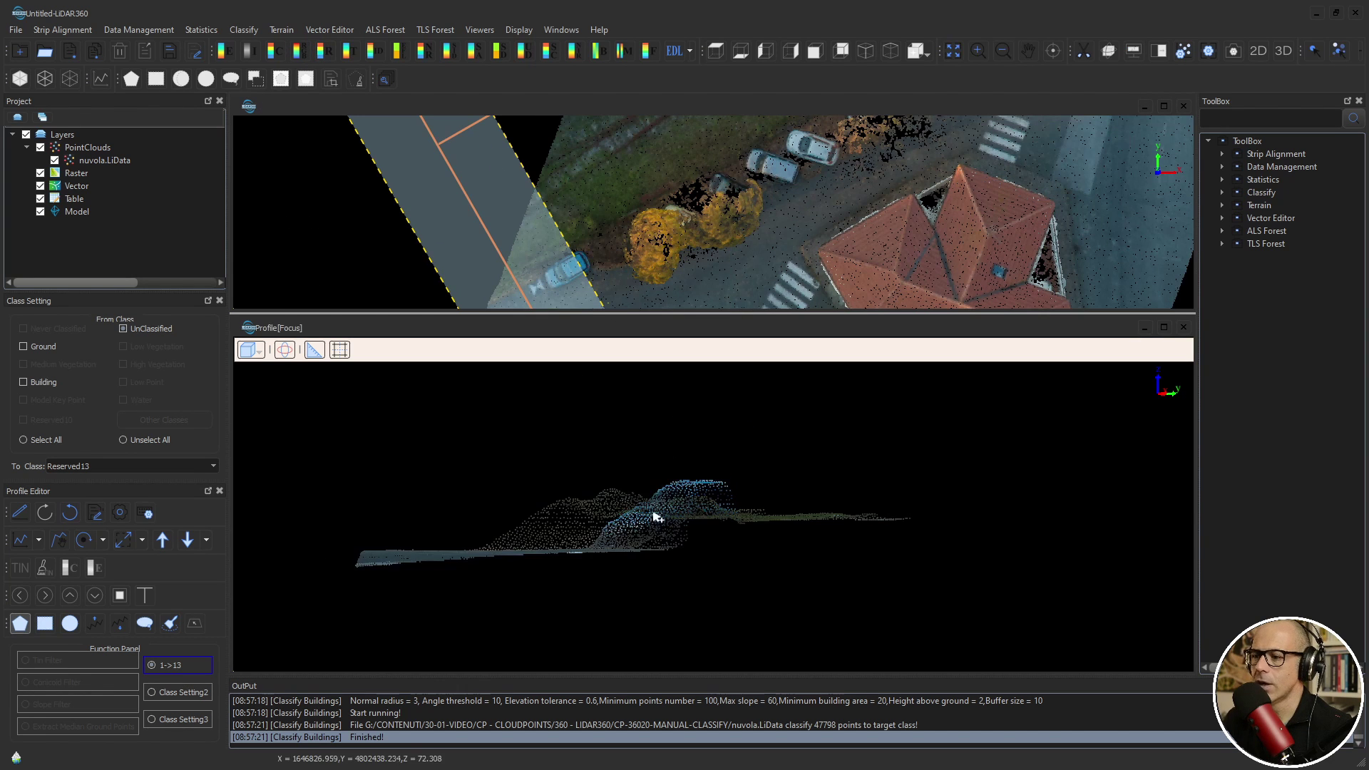
{"action": "left_click_drag", "start_coordinate": [614, 514], "coordinate": [614, 544]}
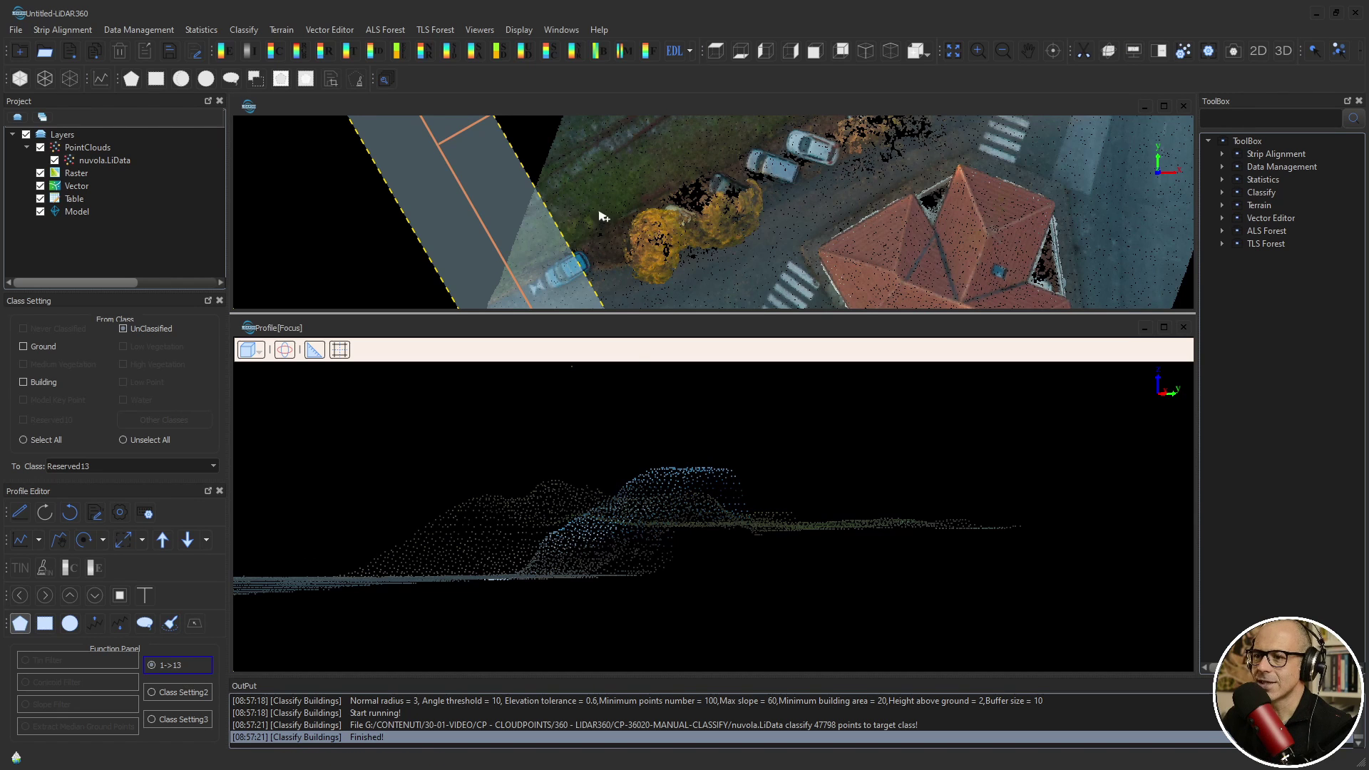
{"action": "scroll", "coordinate": [599, 218], "scroll_direction": "down", "scroll_amount": 1}
{"action": "scroll", "coordinate": [528, 554], "scroll_direction": "up", "scroll_amount": 2}
{"action": "left_click_drag", "start_coordinate": [512, 528], "coordinate": [648, 527]}
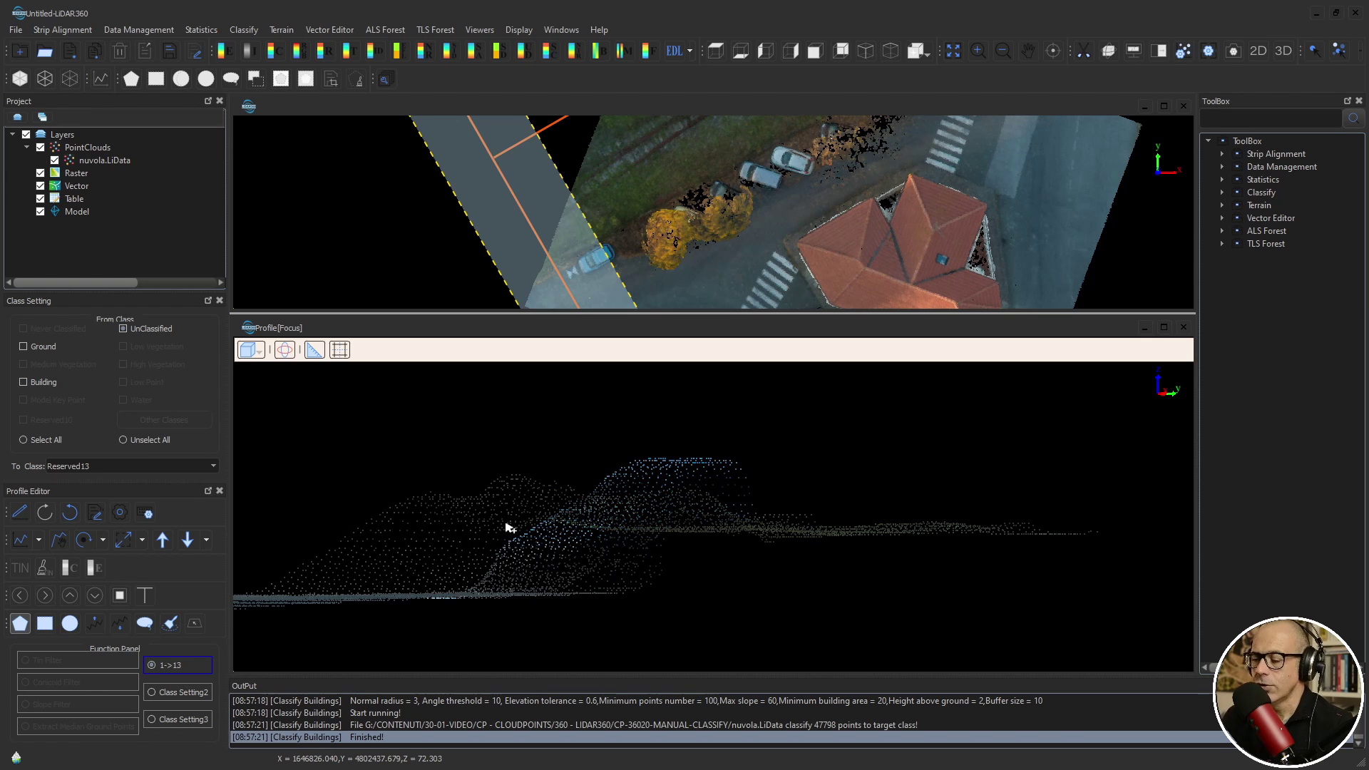
Step: Rotate the profile further so that its section contains the mound at the cloud's corner without the blue car
{"action": "scroll", "coordinate": [599, 232], "scroll_direction": "down", "scroll_amount": 2}
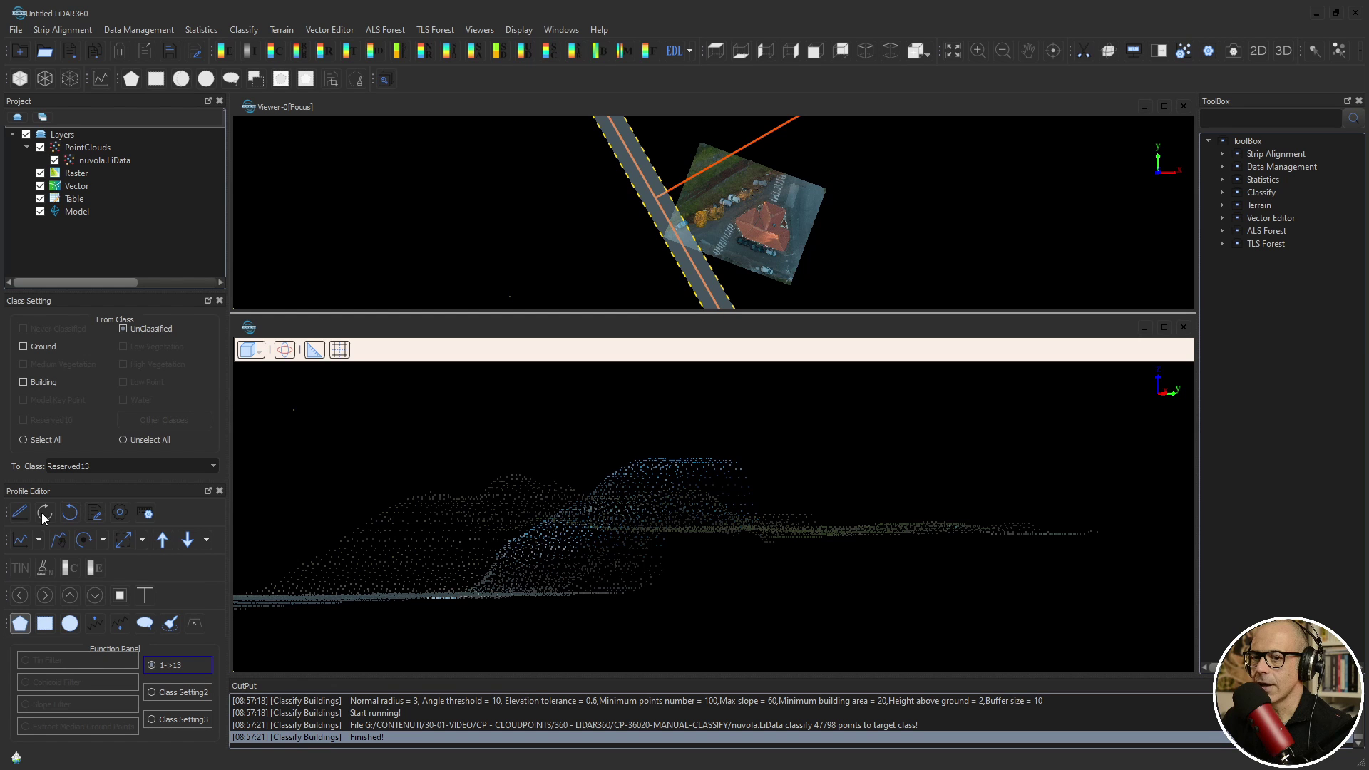
{"action": "left_click", "coordinate": [87, 540]}
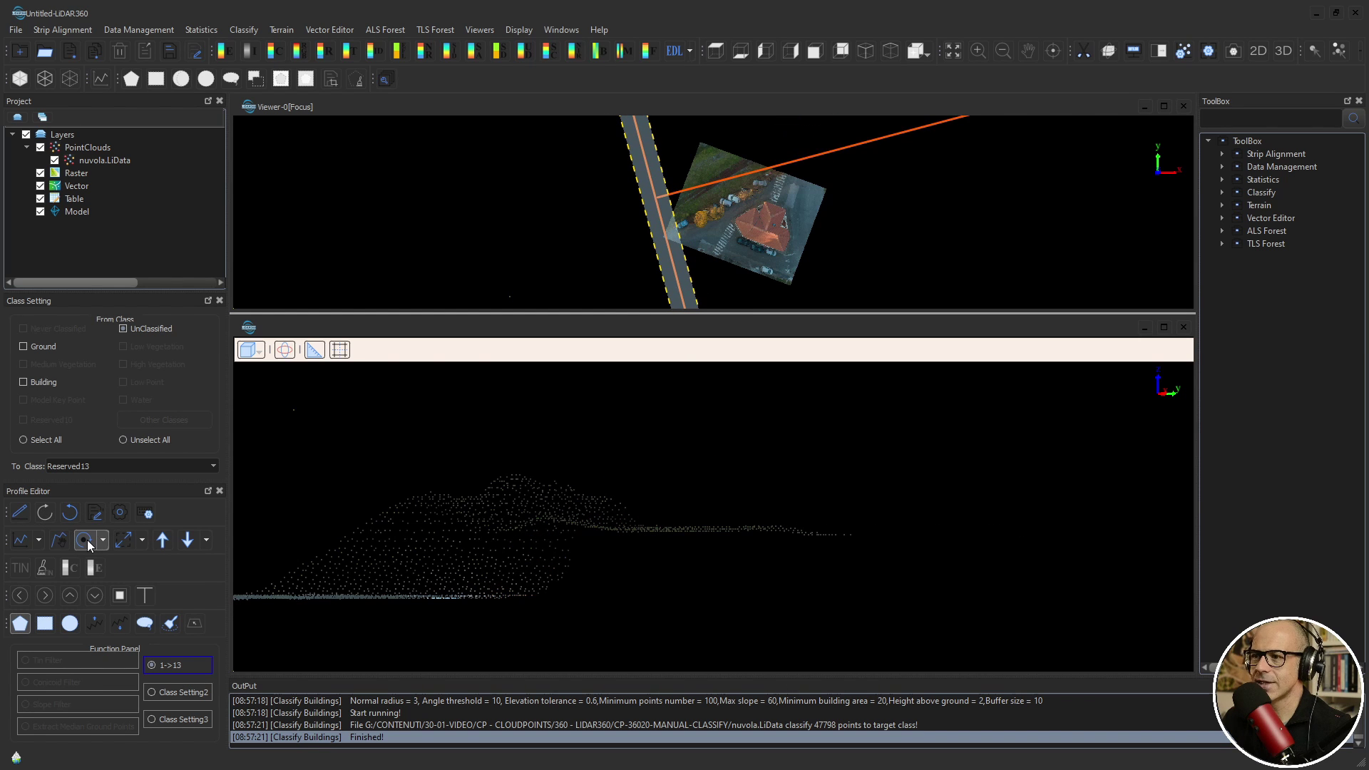
{"action": "left_click", "coordinate": [745, 531]}
{"action": "scroll", "coordinate": [773, 525], "scroll_direction": "up", "scroll_amount": 5}
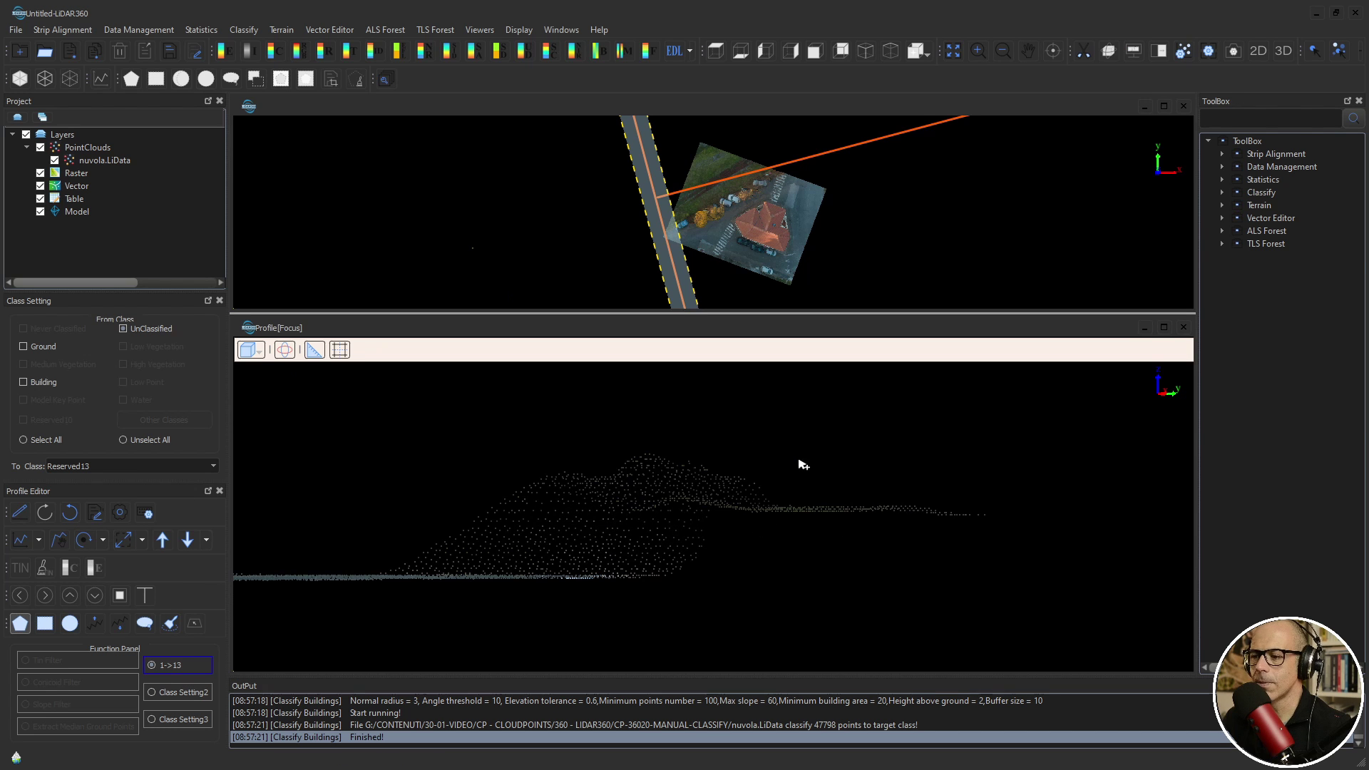
{"action": "scroll", "coordinate": [705, 232], "scroll_direction": "up", "scroll_amount": 5}
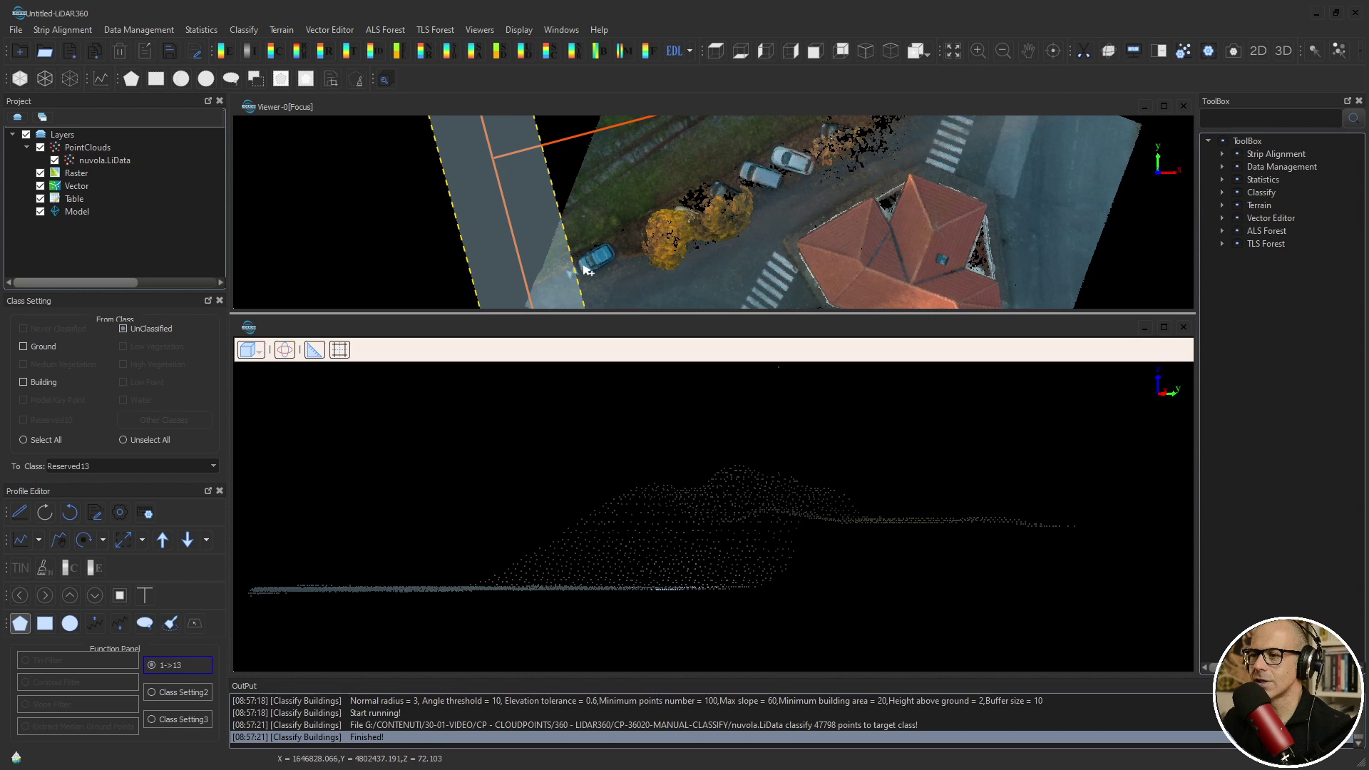
{"action": "scroll", "coordinate": [585, 271], "scroll_direction": "down", "scroll_amount": 2}
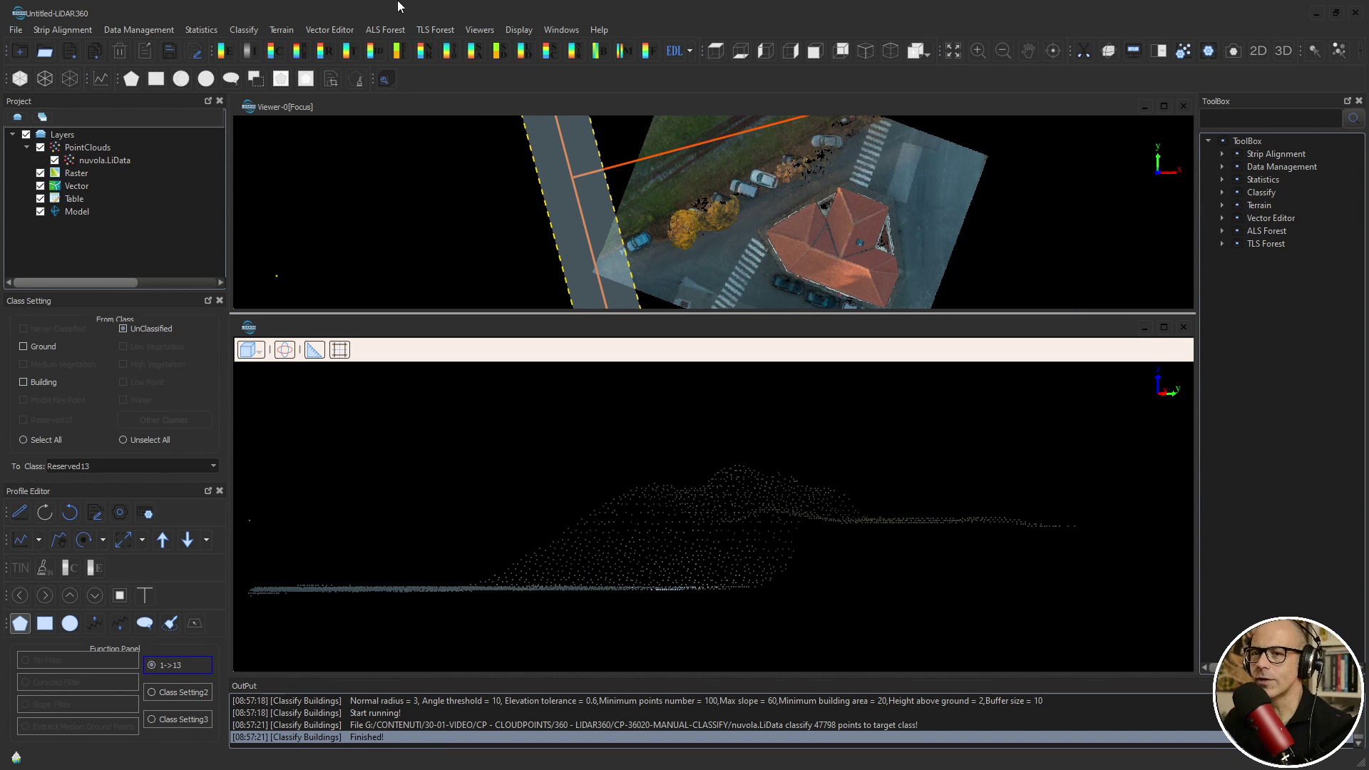
Step: Colour the points by classification and set the reclassification from Unclassified and Ground to Low Vegetation
{"action": "left_click", "coordinate": [275, 51]}
{"action": "left_click", "coordinate": [547, 629]}
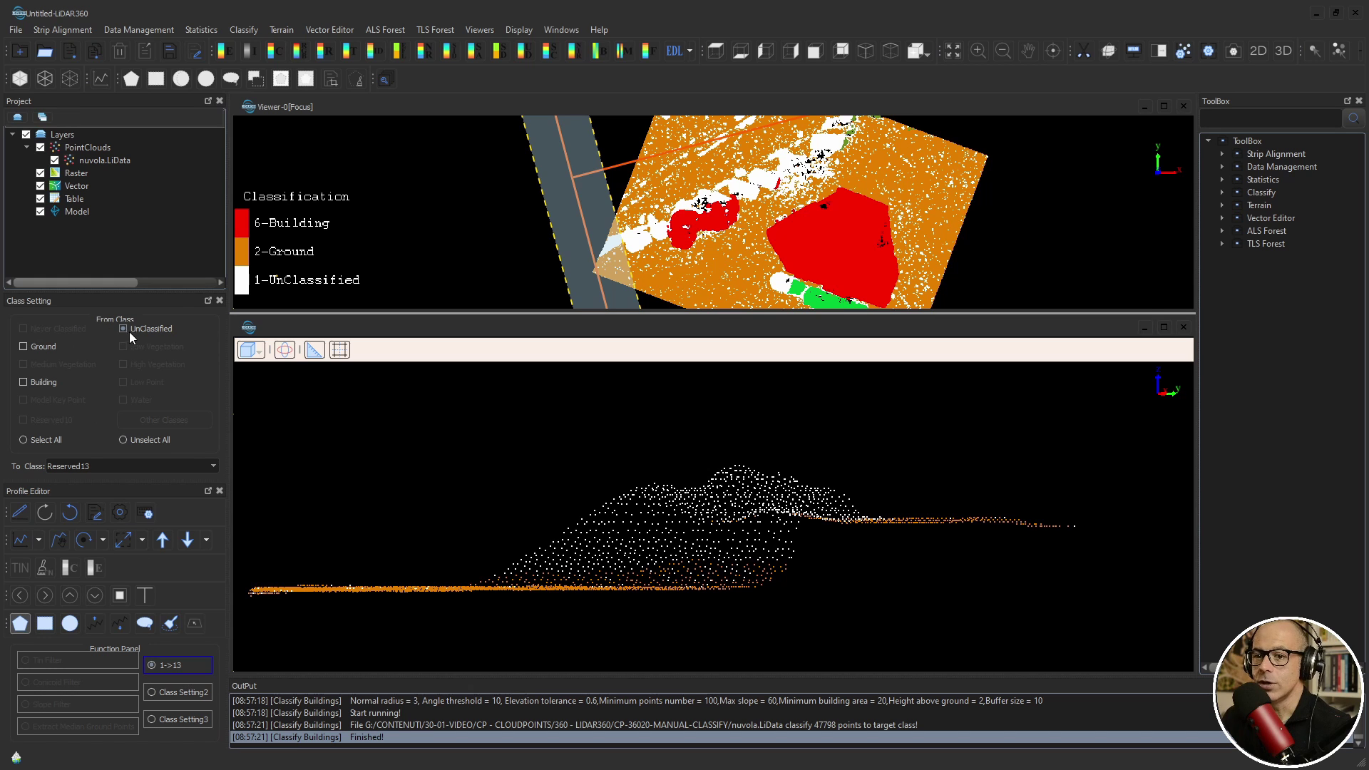
{"action": "left_click", "coordinate": [24, 347]}
{"action": "left_click", "coordinate": [143, 467]}
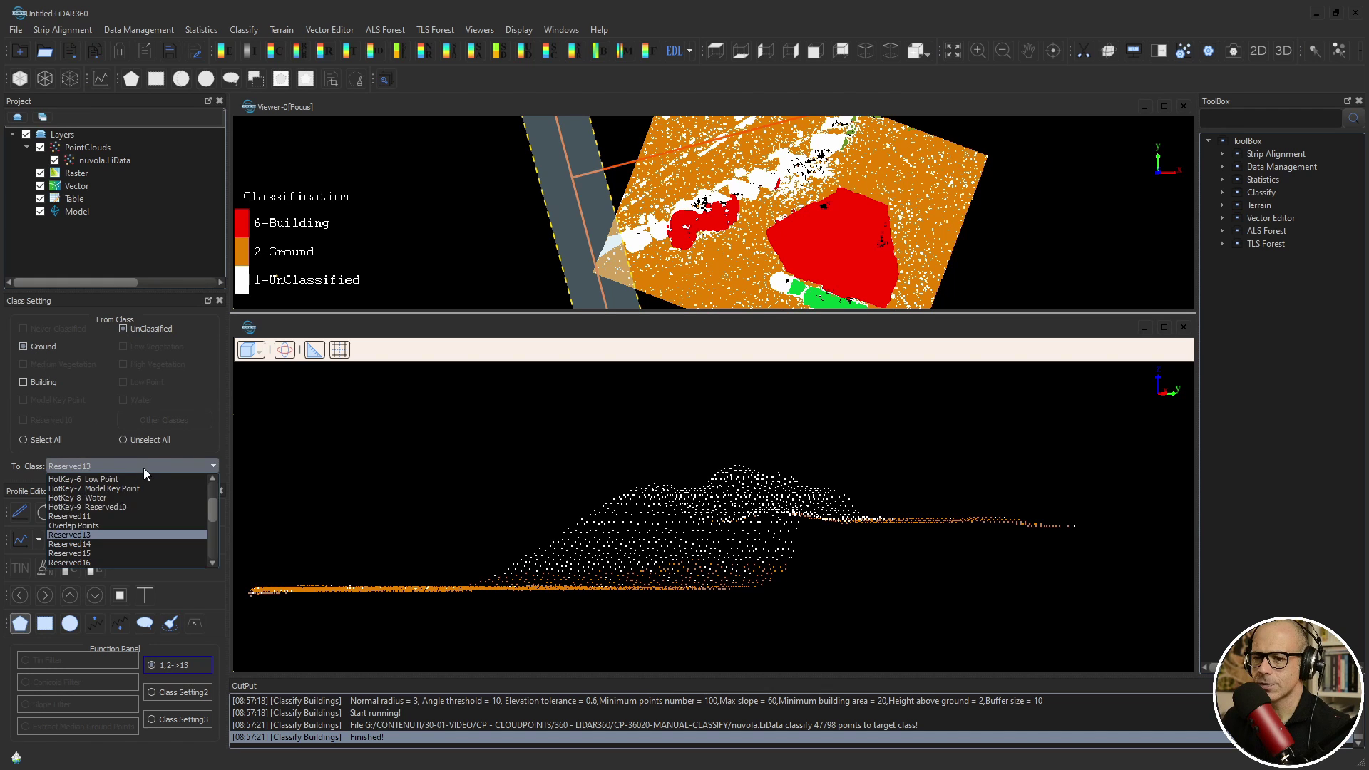
{"action": "scroll", "coordinate": [139, 506], "scroll_direction": "up", "scroll_amount": 3}
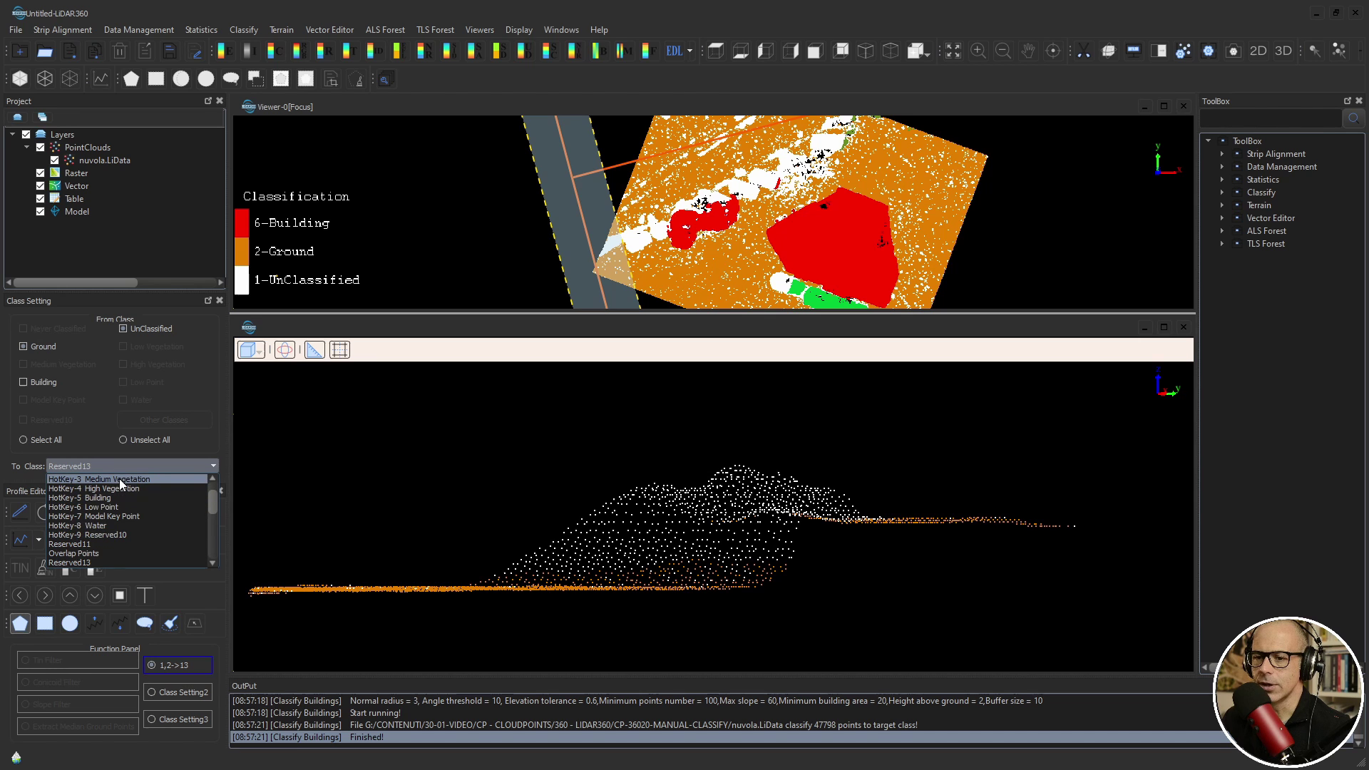
{"action": "left_click", "coordinate": [120, 478]}
{"action": "left_click", "coordinate": [156, 468]}
{"action": "scroll", "coordinate": [117, 484], "scroll_direction": "up", "scroll_amount": 3}
{"action": "left_click", "coordinate": [102, 497]}
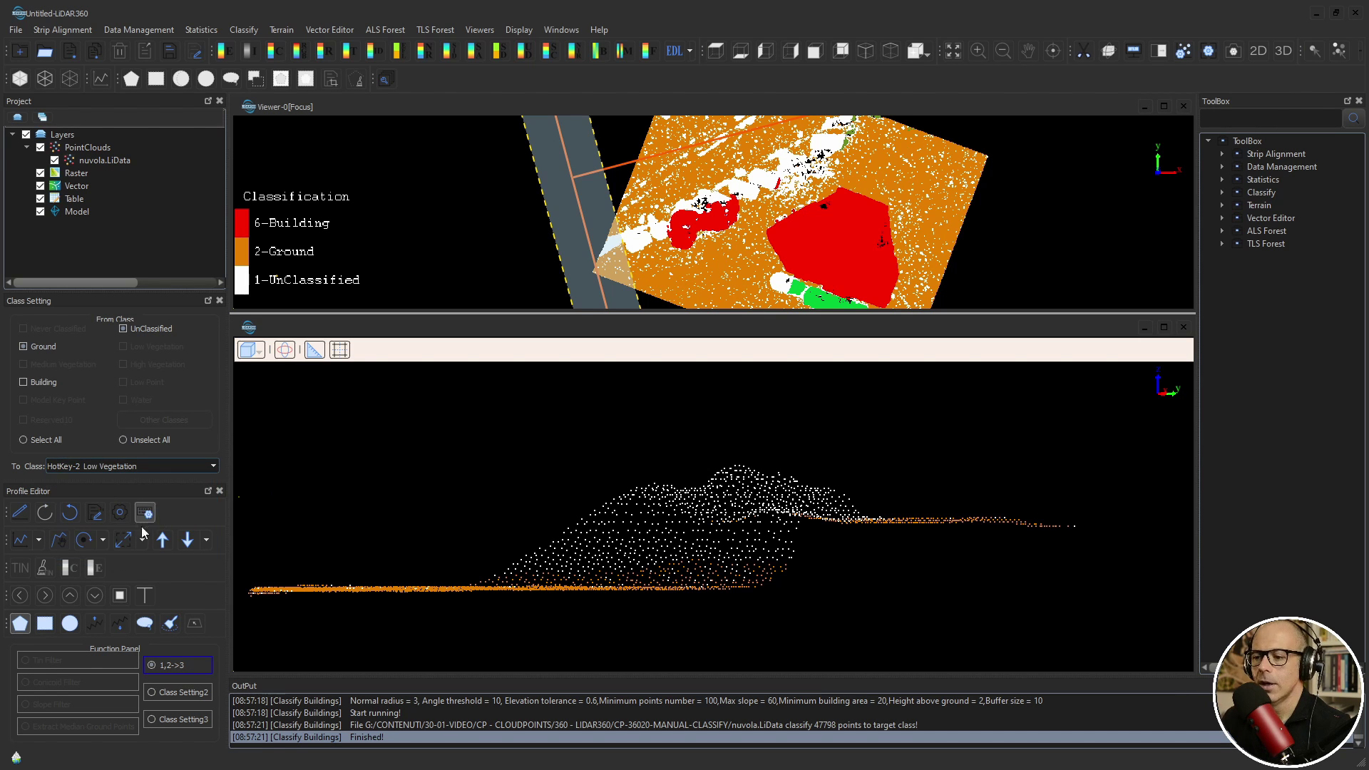
Step: Reclassify the mound's Unclassified and Ground points as Low Vegetation by outlining the mound with a polygon in the section
{"action": "left_click", "coordinate": [19, 627]}
{"action": "left_click", "coordinate": [469, 589]}
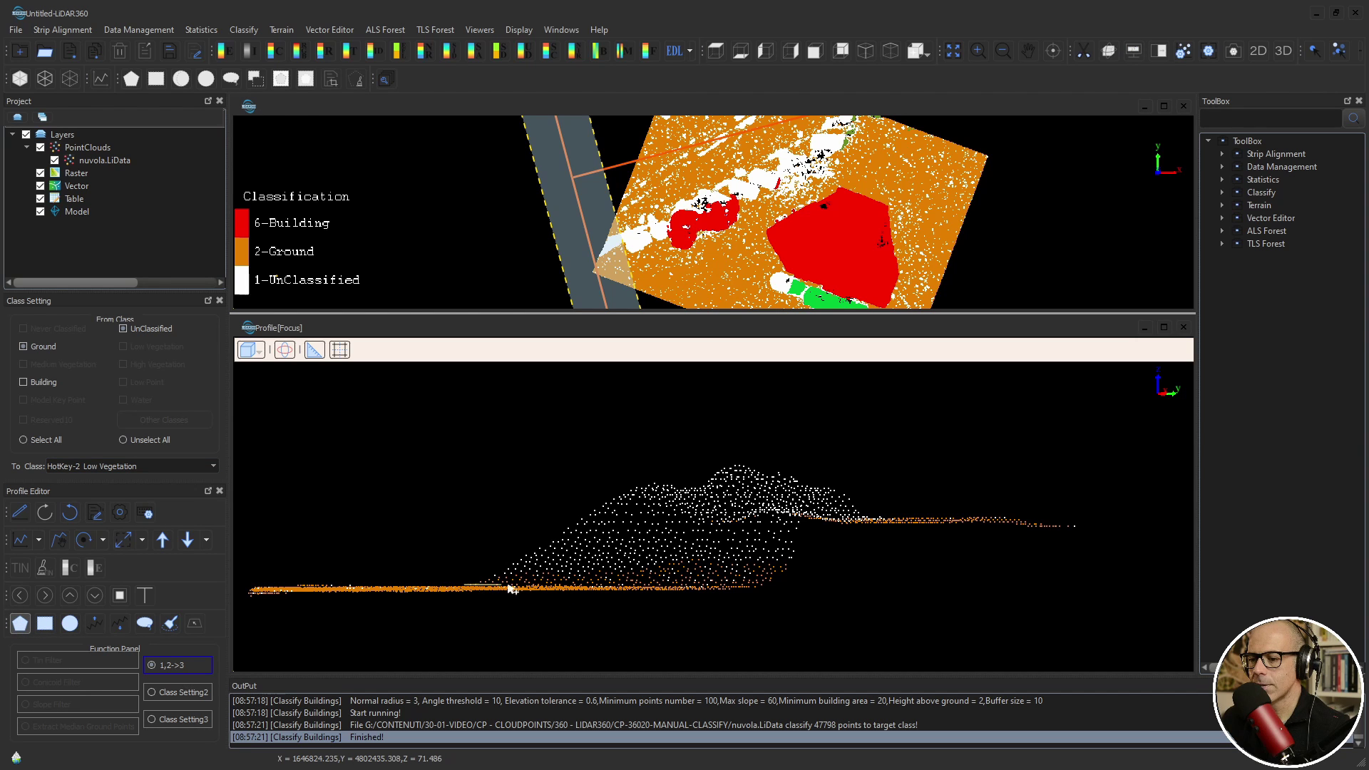
{"action": "left_click", "coordinate": [763, 589]}
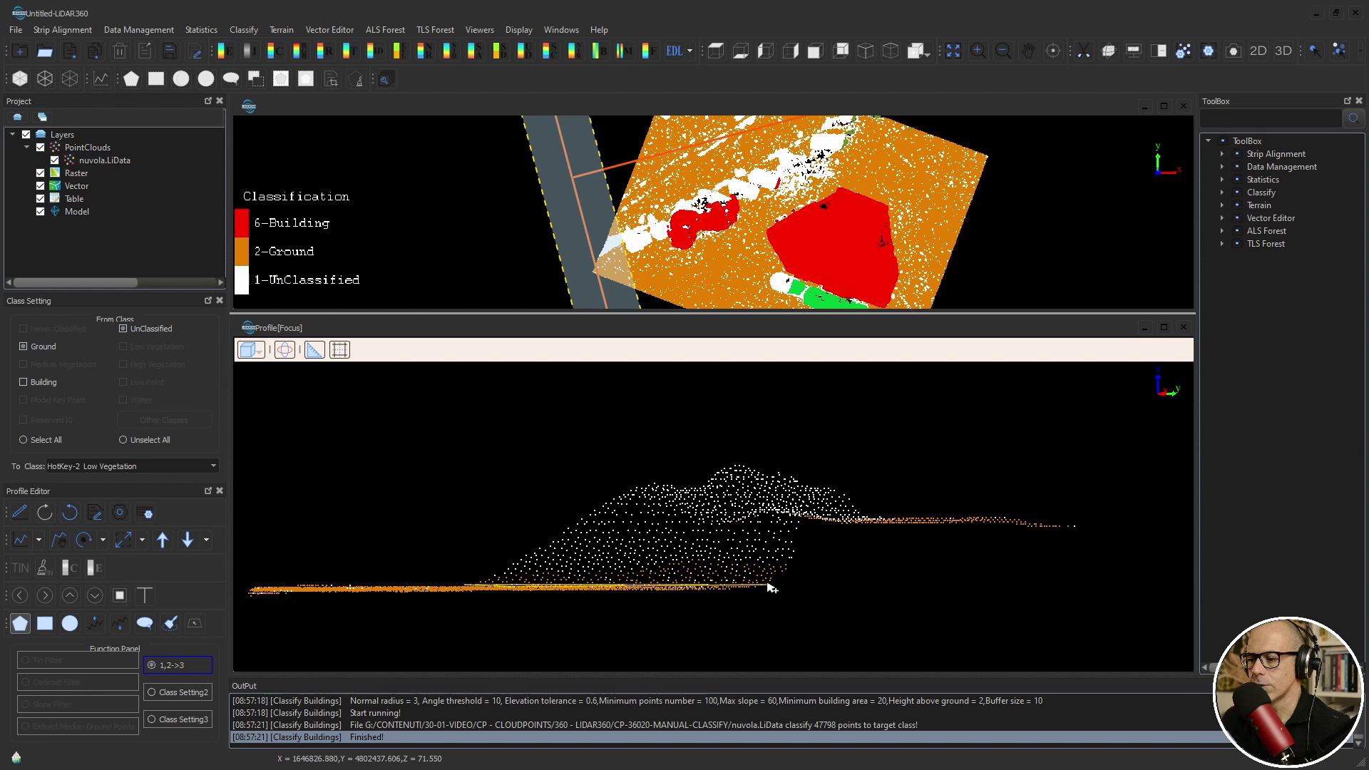
{"action": "left_click", "coordinate": [801, 568]}
{"action": "left_click", "coordinate": [802, 520]}
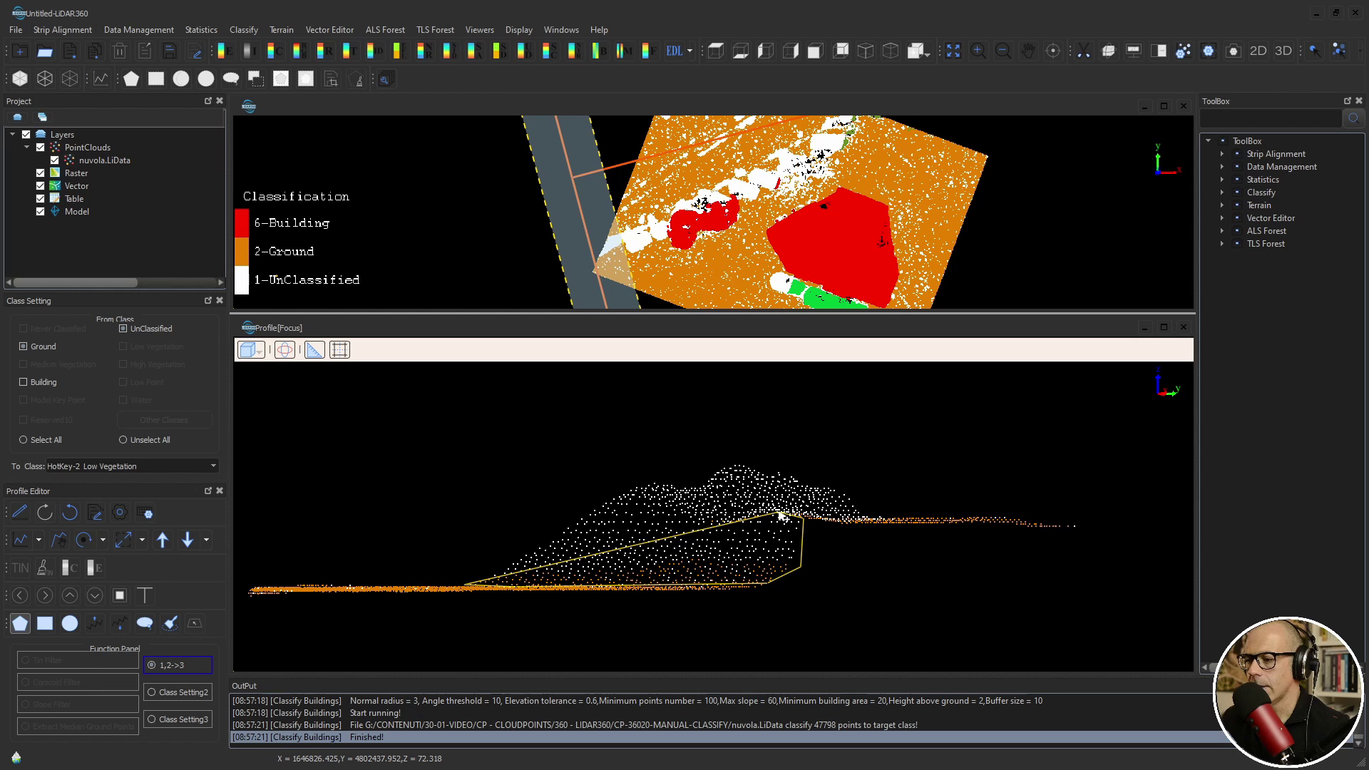
{"action": "left_click", "coordinate": [780, 514]}
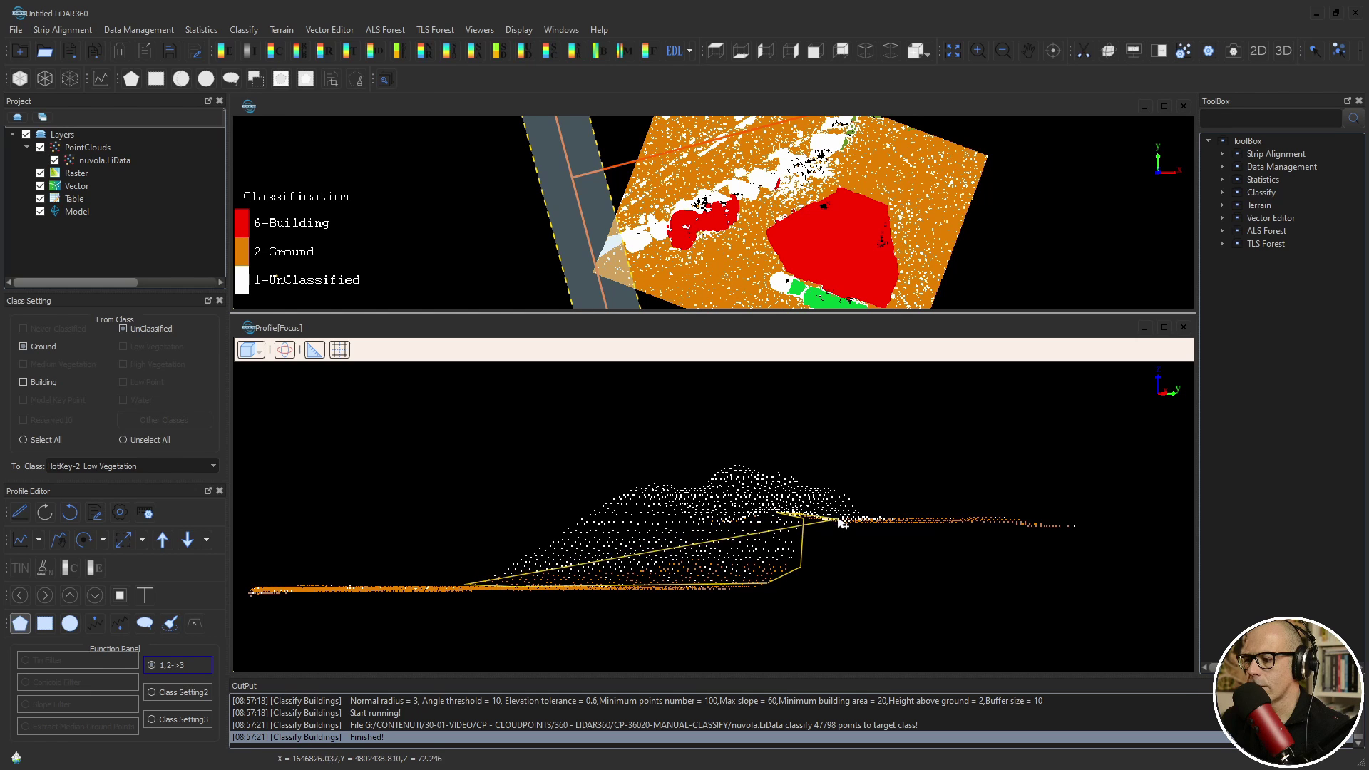
{"action": "left_click", "coordinate": [892, 518]}
{"action": "left_click", "coordinate": [894, 491]}
{"action": "left_click", "coordinate": [835, 453]}
{"action": "left_click", "coordinate": [757, 433]}
{"action": "left_click", "coordinate": [636, 419]}
{"action": "left_click", "coordinate": [507, 430]}
{"action": "right_click", "coordinate": [418, 447]}
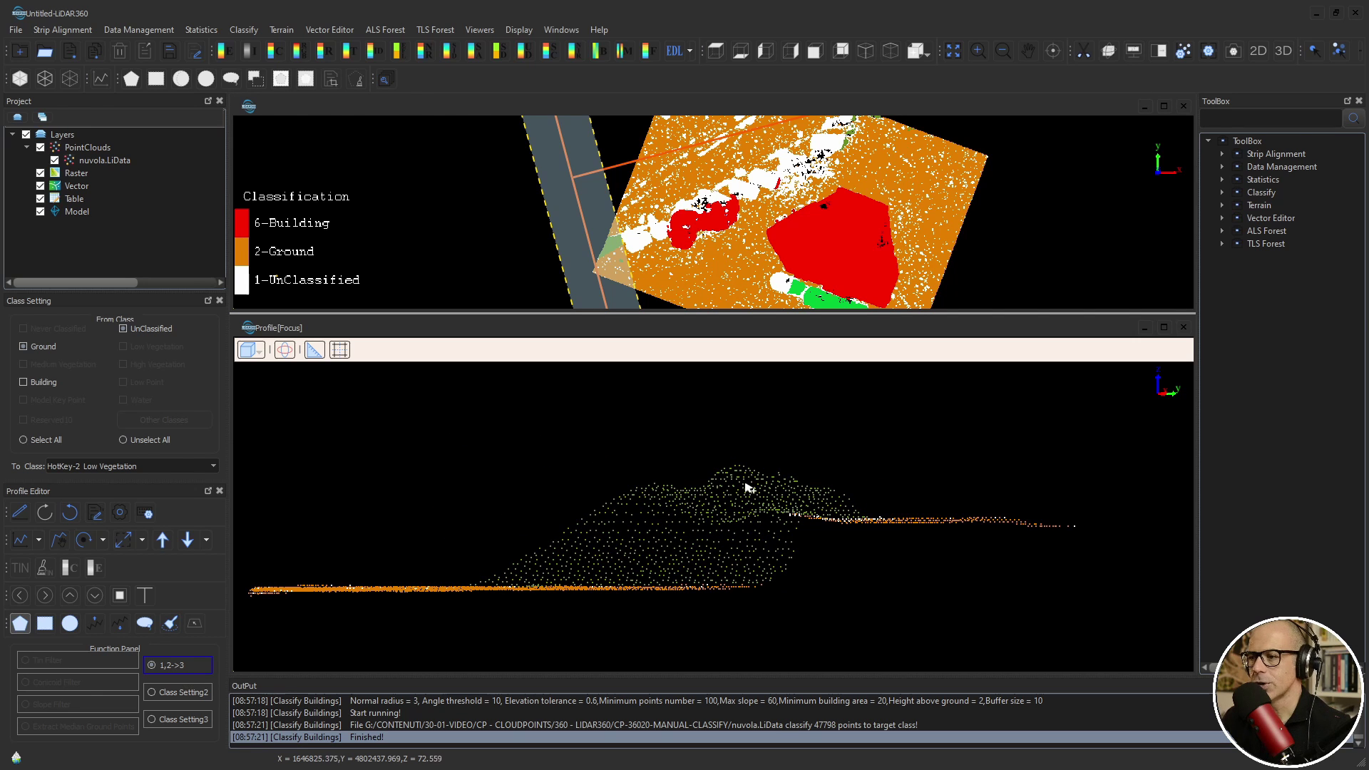
Step: Advance the profile to the next section and orient its 3D view so the car beside the mound is seen from above
{"action": "scroll", "coordinate": [871, 553], "scroll_direction": "down", "scroll_amount": 2}
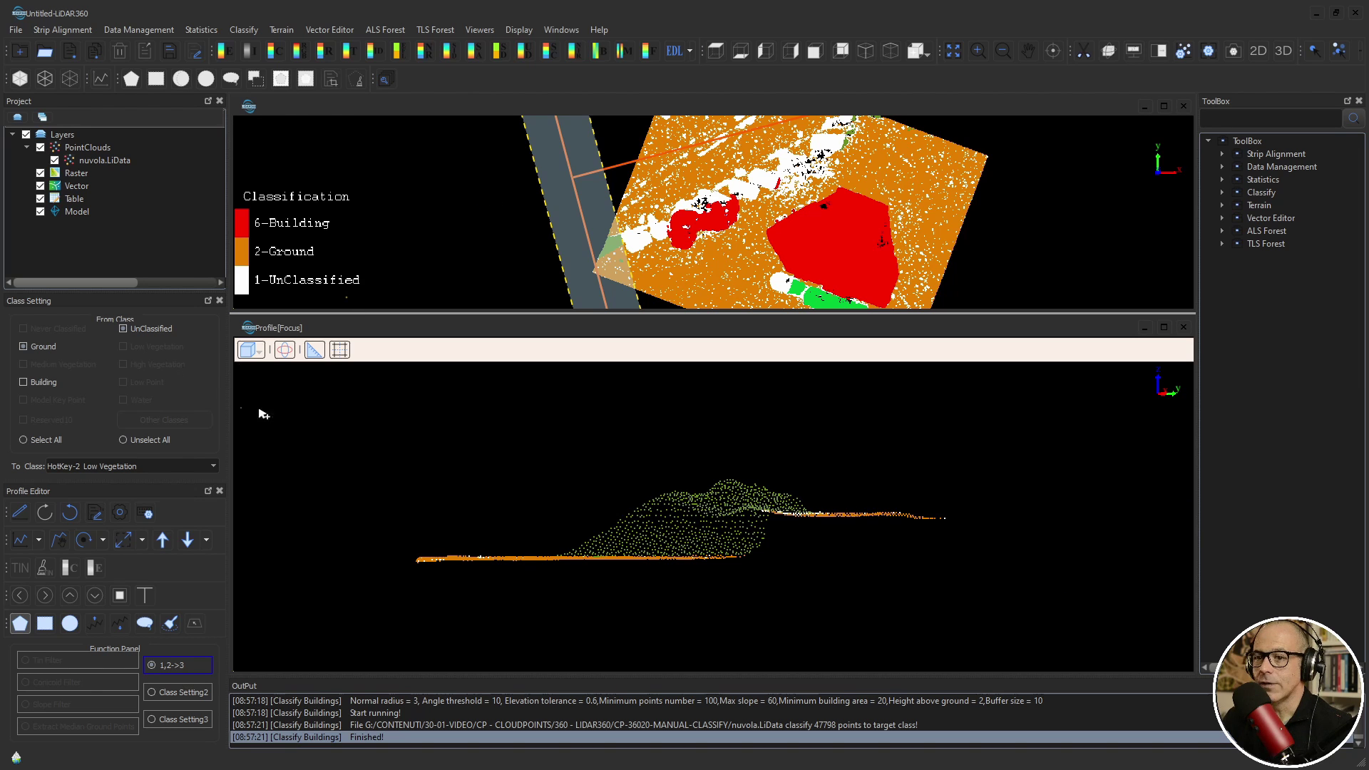
{"action": "left_click", "coordinate": [163, 541]}
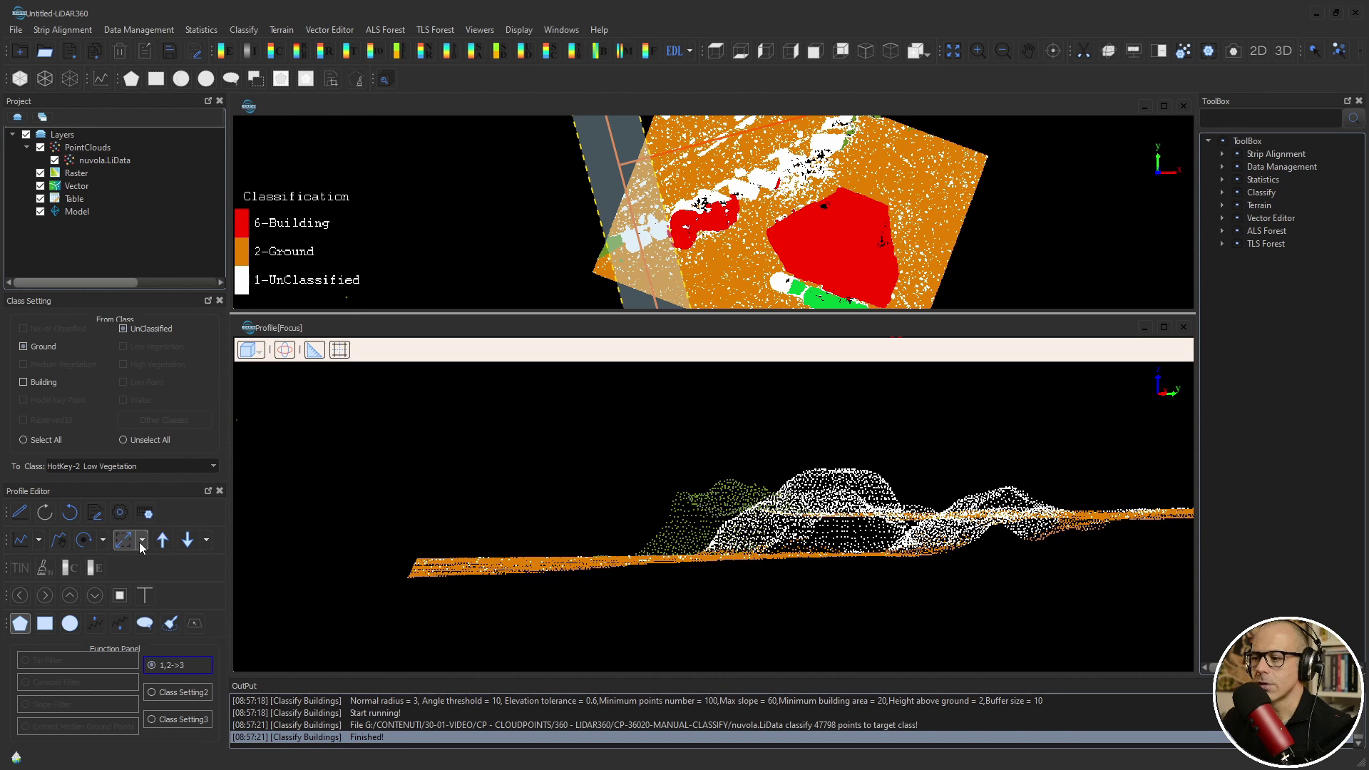
{"action": "scroll", "coordinate": [936, 503], "scroll_direction": "up", "scroll_amount": 2}
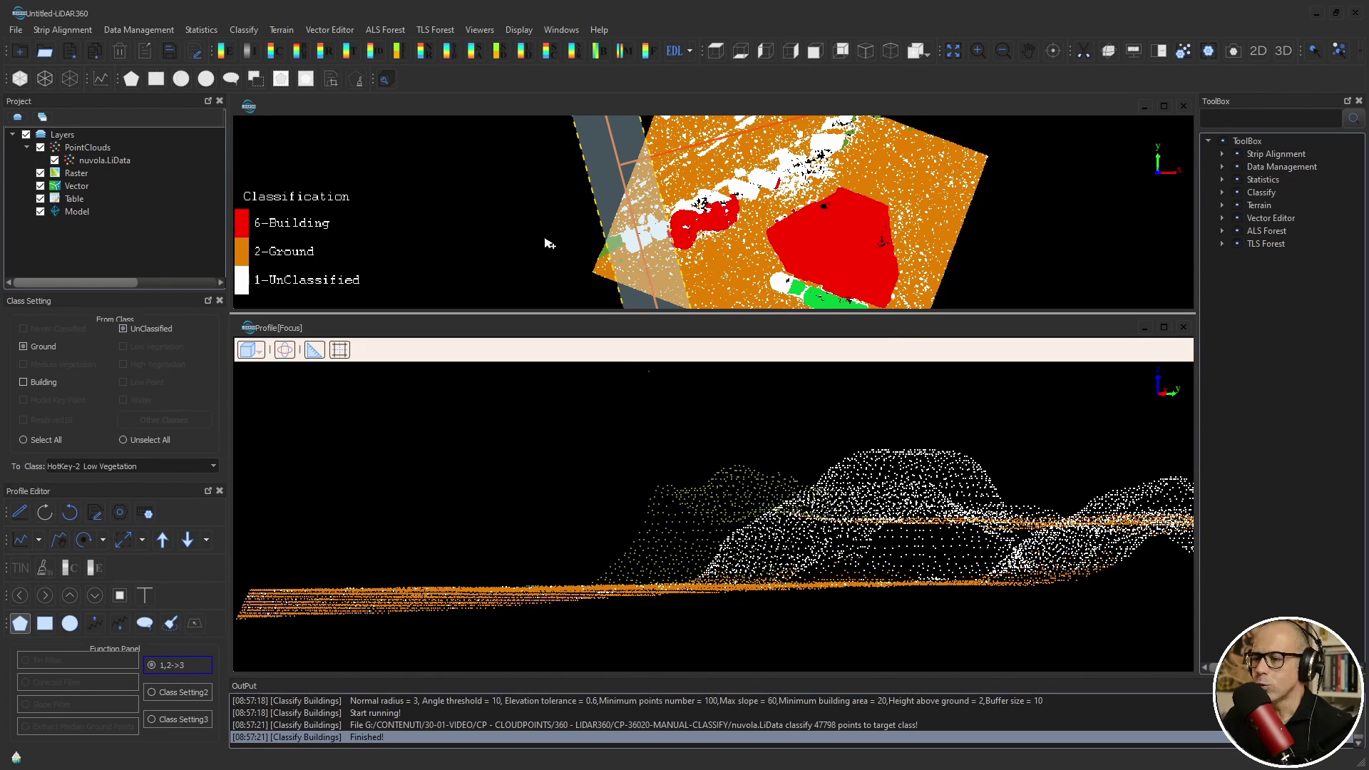
{"action": "scroll", "coordinate": [991, 453], "scroll_direction": "down", "scroll_amount": 2}
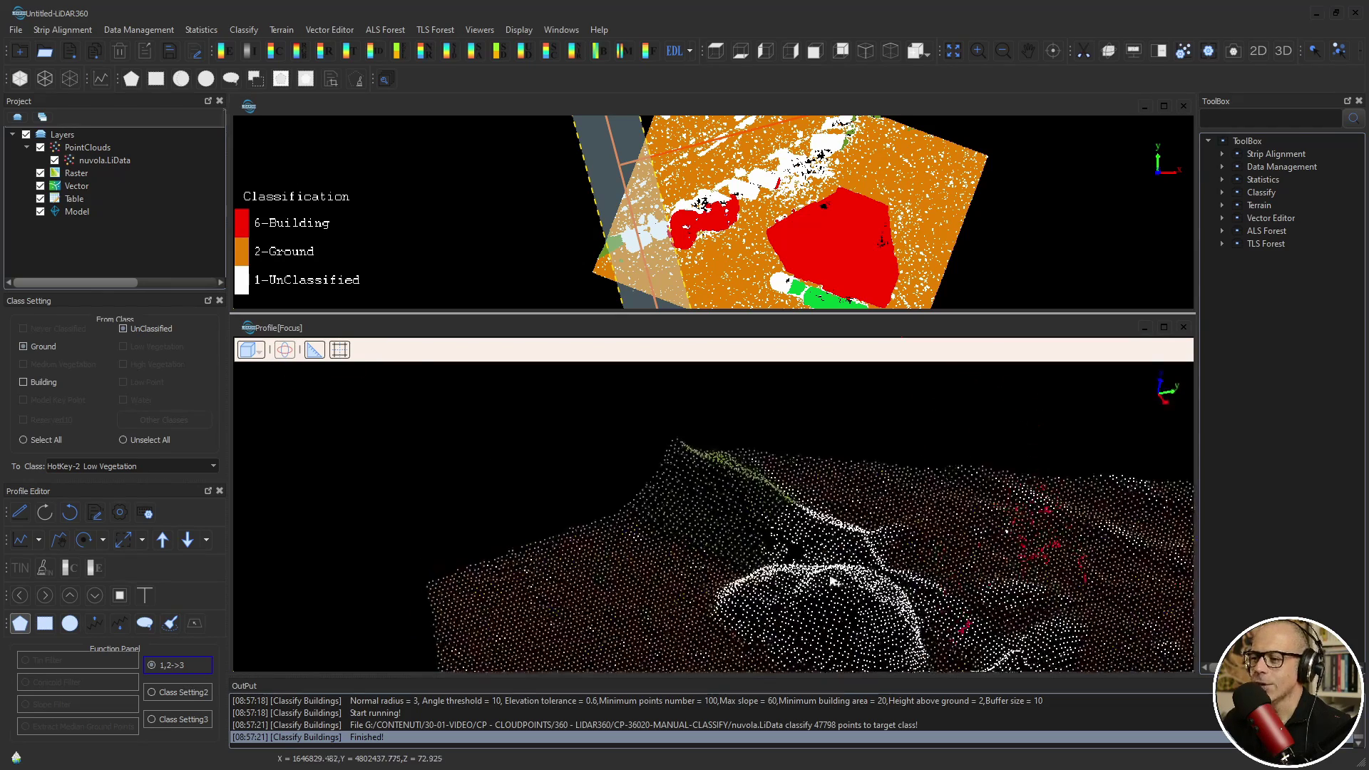
{"action": "left_click_drag", "start_coordinate": [875, 584], "coordinate": [838, 540]}
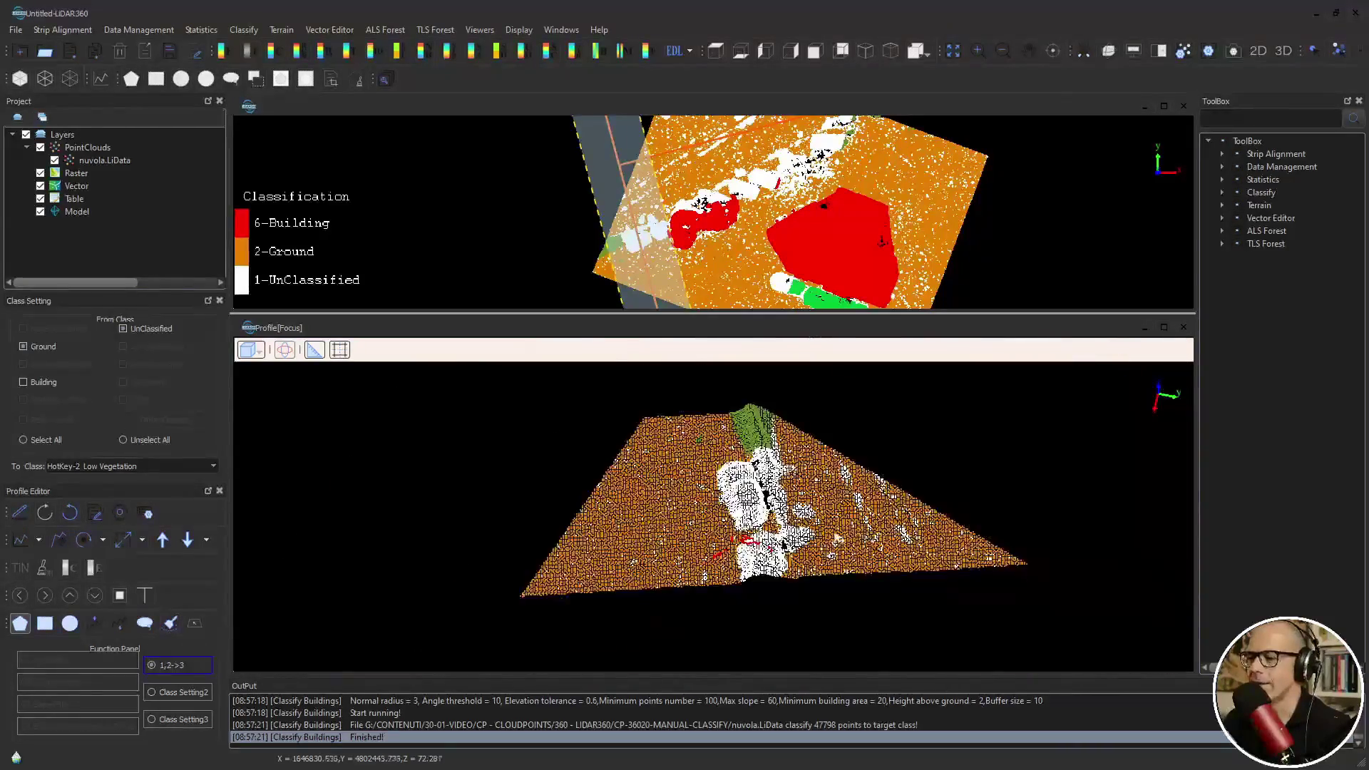
{"action": "scroll", "coordinate": [825, 520], "scroll_direction": "up", "scroll_amount": 3}
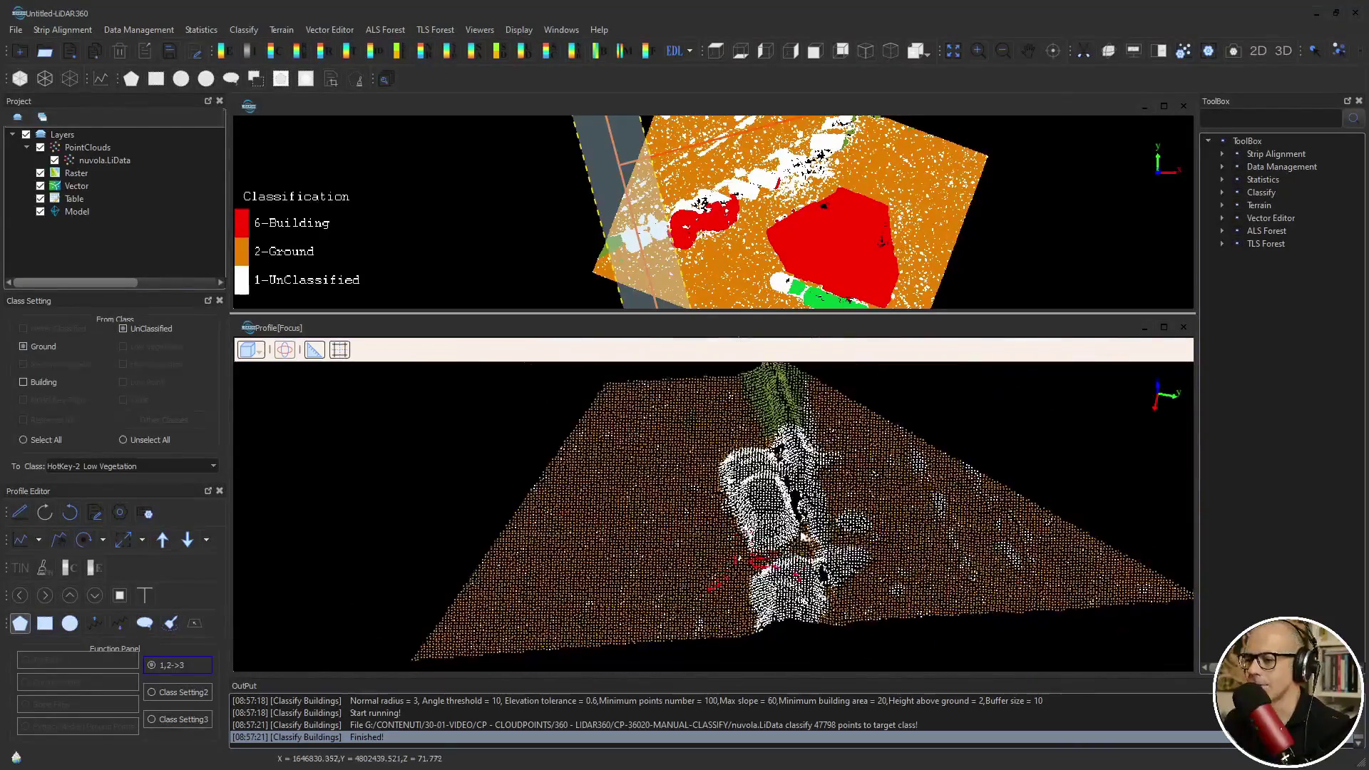
{"action": "left_click_drag", "start_coordinate": [780, 483], "coordinate": [722, 508]}
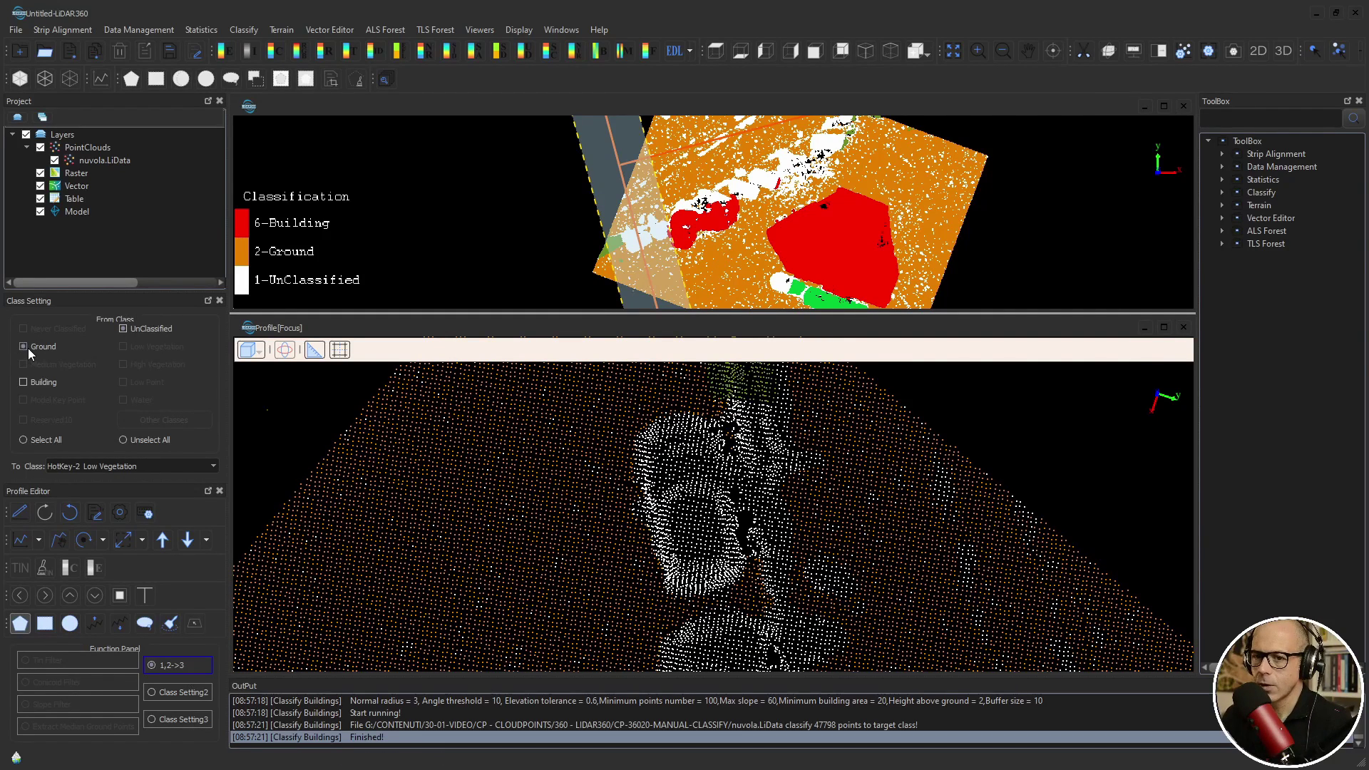
Step: Reclassify the car's points from Unclassified only to Reserved13 by outlining the car with a polygon in the profile view
{"action": "left_click", "coordinate": [171, 468]}
{"action": "scroll", "coordinate": [96, 546], "scroll_direction": "down", "scroll_amount": 1}
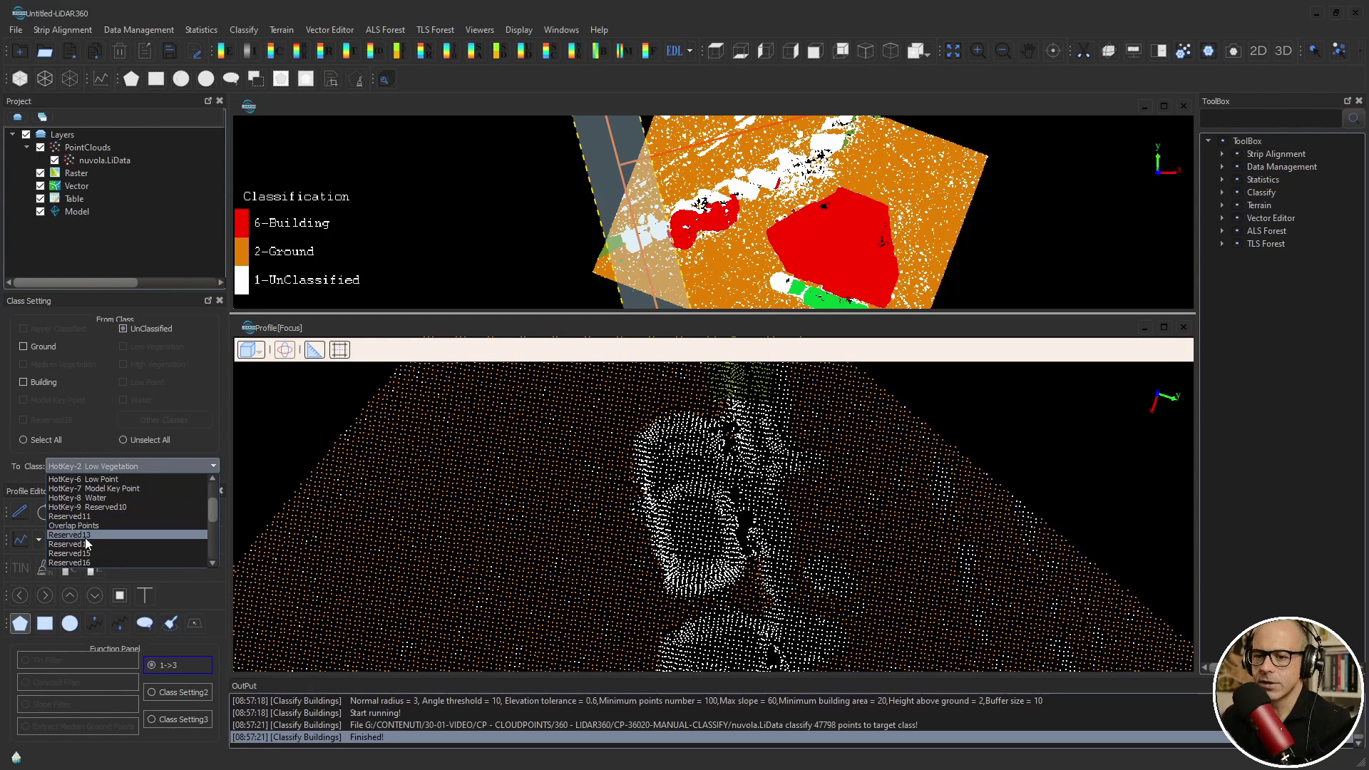
{"action": "left_click", "coordinate": [91, 544]}
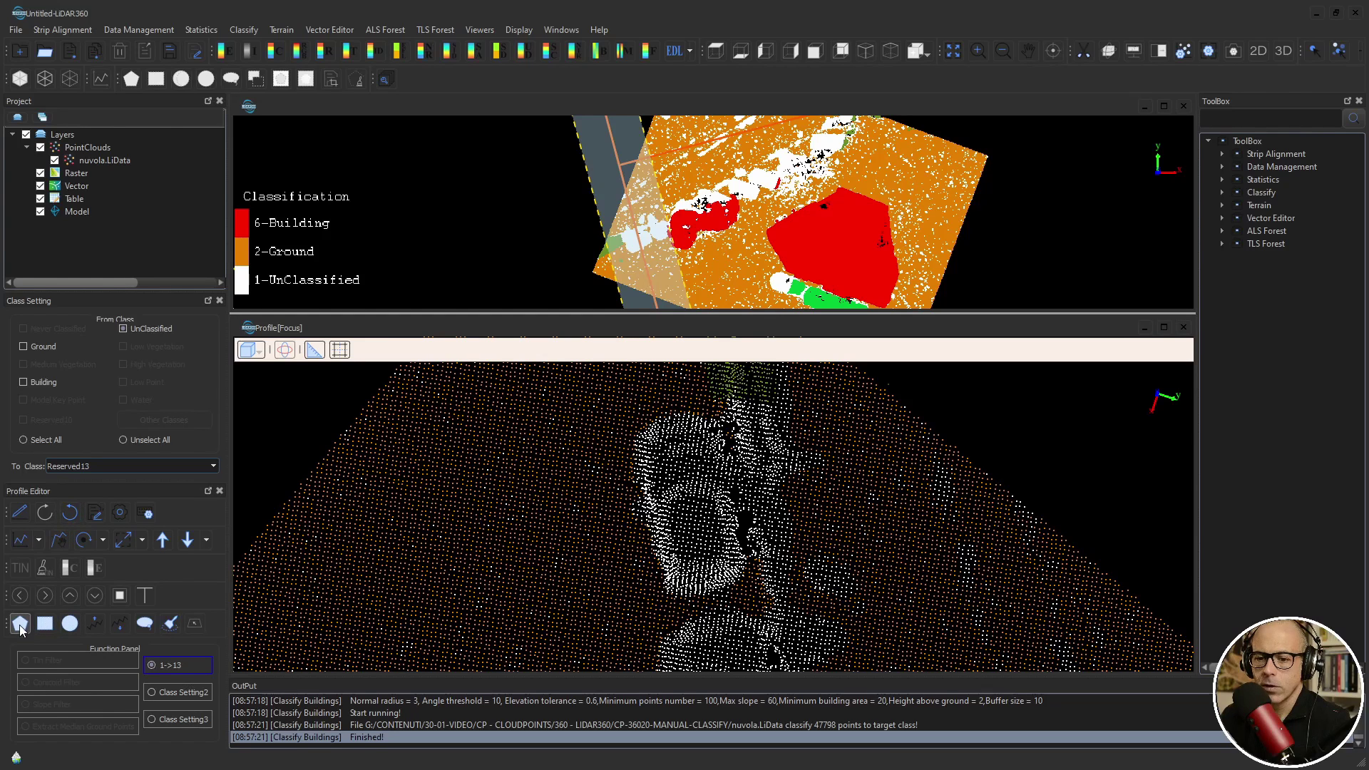
{"action": "left_click", "coordinate": [632, 431]}
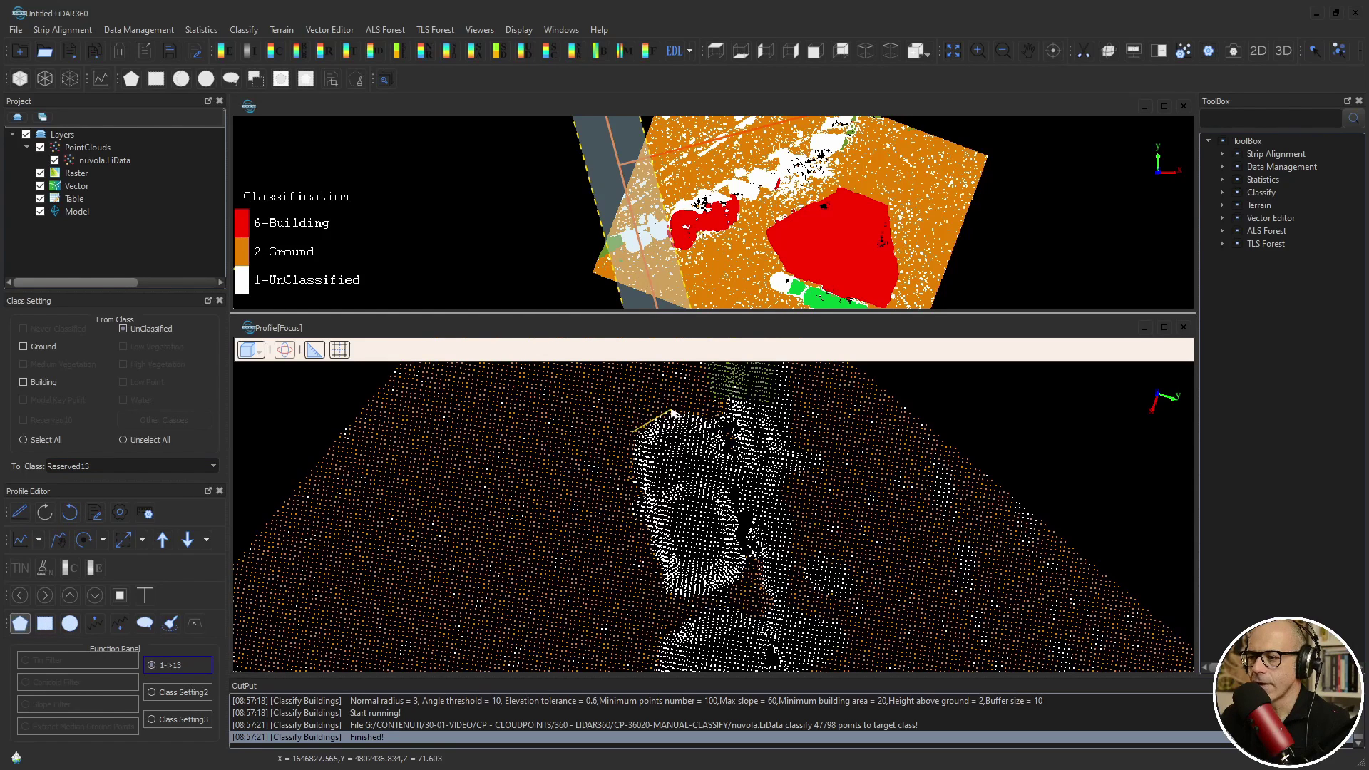
{"action": "left_click", "coordinate": [669, 405]}
{"action": "left_click", "coordinate": [724, 417]}
{"action": "left_click", "coordinate": [751, 578]}
{"action": "left_click", "coordinate": [723, 593]}
{"action": "left_click", "coordinate": [664, 604]}
{"action": "right_click", "coordinate": [639, 505]}
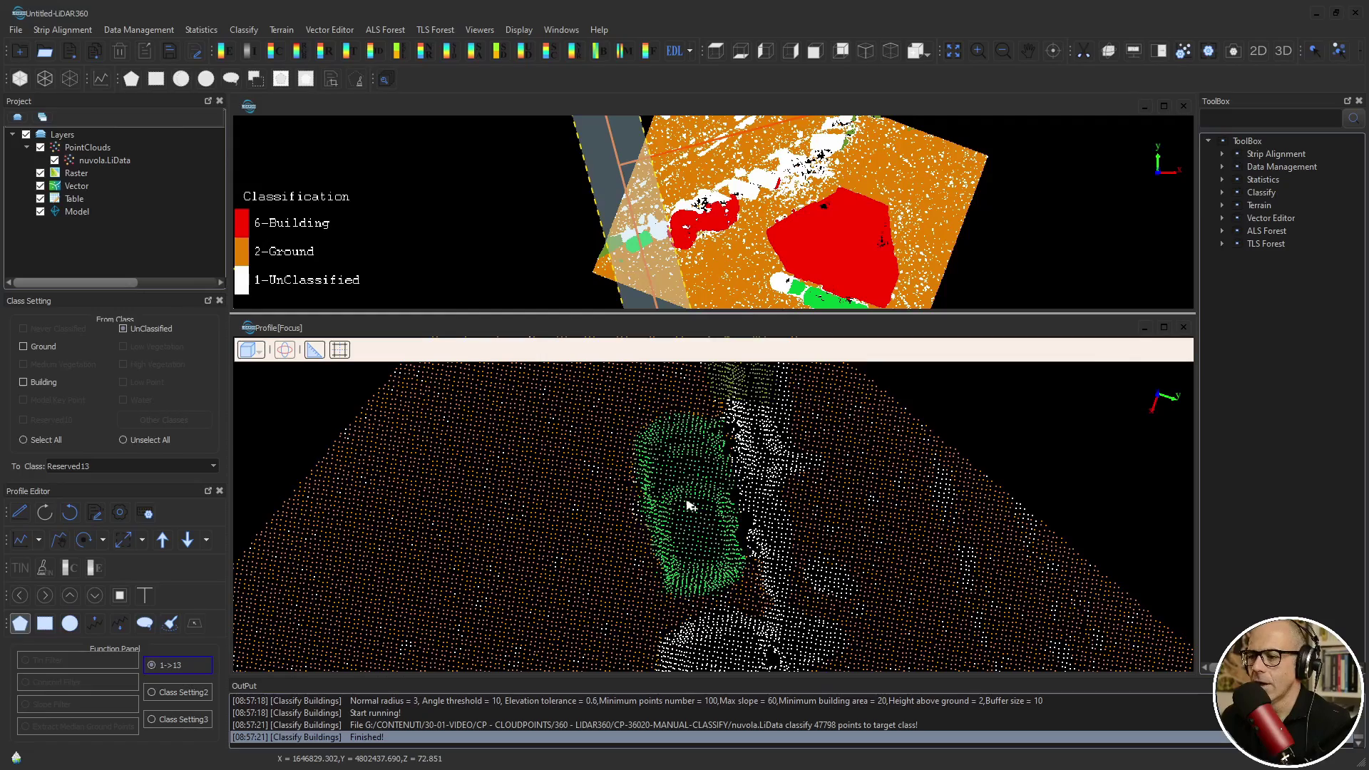
Step: Reclassify the vegetation strip alongside the car from Unclassified and Ground to Low Vegetation with a polygon
{"action": "left_click_drag", "start_coordinate": [689, 505], "coordinate": [752, 621]}
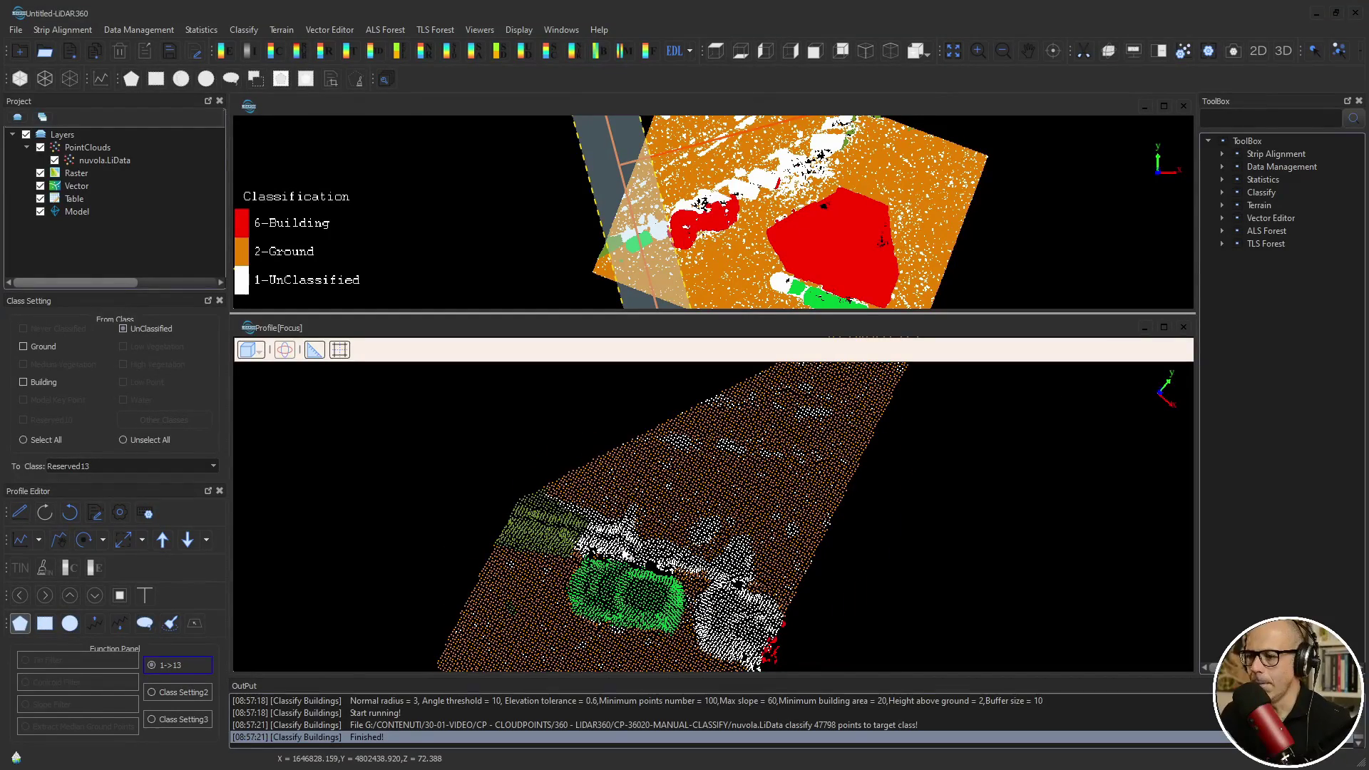
{"action": "left_click_drag", "start_coordinate": [715, 544], "coordinate": [666, 490]}
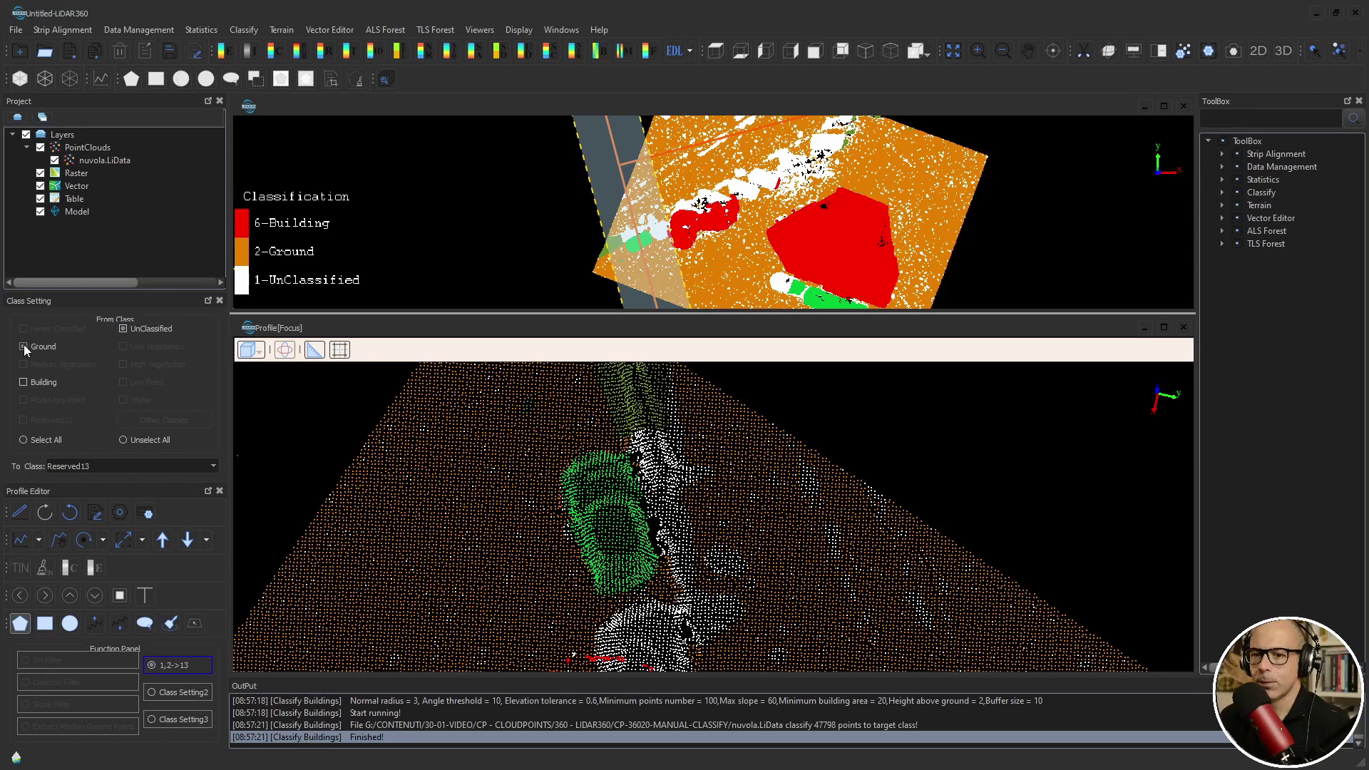
{"action": "left_click", "coordinate": [164, 466]}
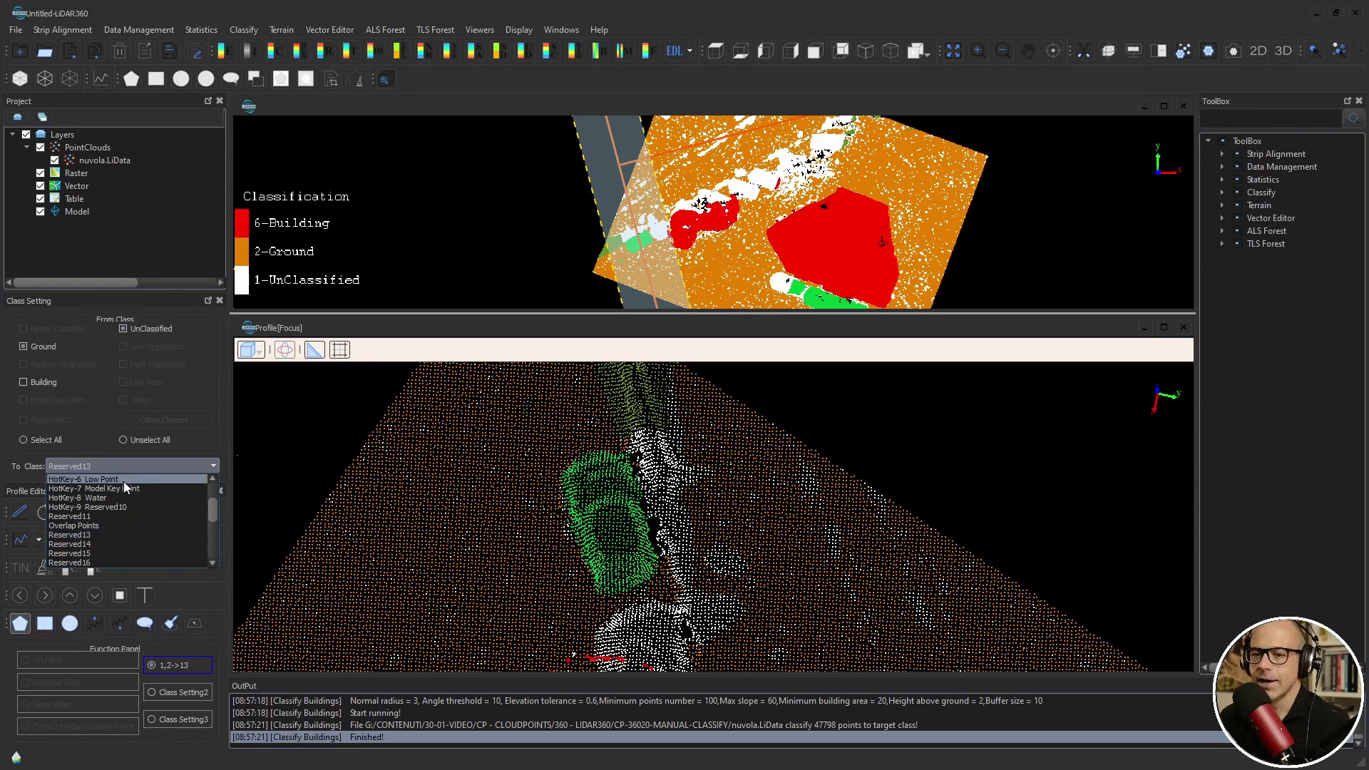
{"action": "scroll", "coordinate": [107, 492], "scroll_direction": "up", "scroll_amount": 1}
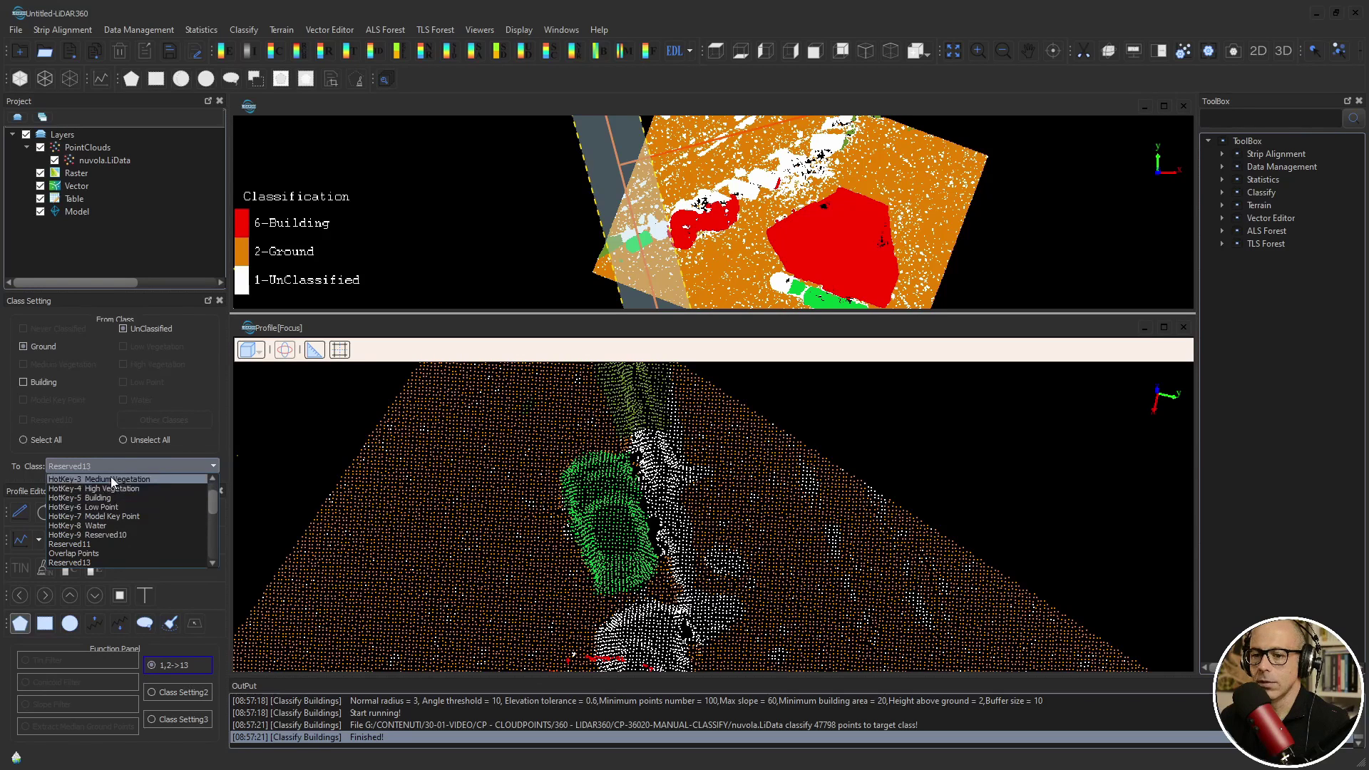
{"action": "left_click", "coordinate": [107, 498]}
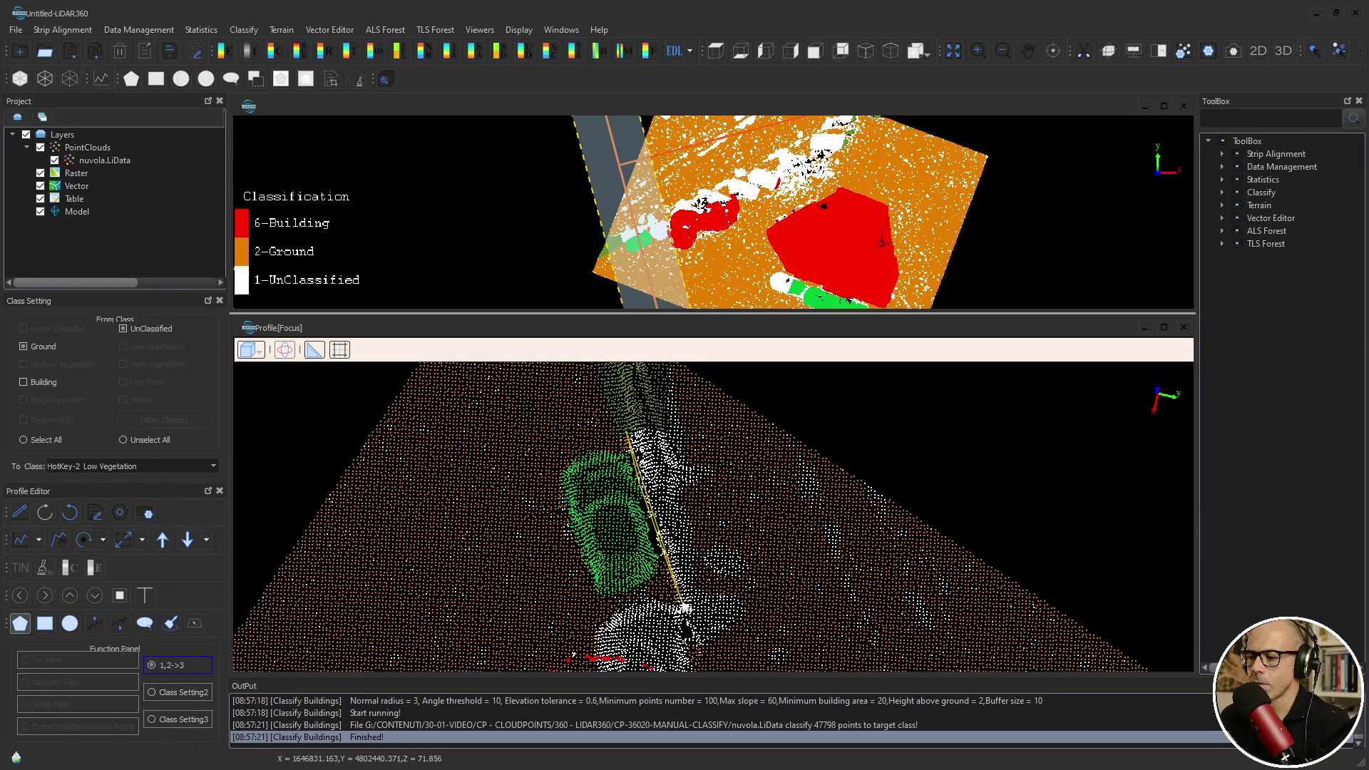
{"action": "left_click", "coordinate": [689, 593]}
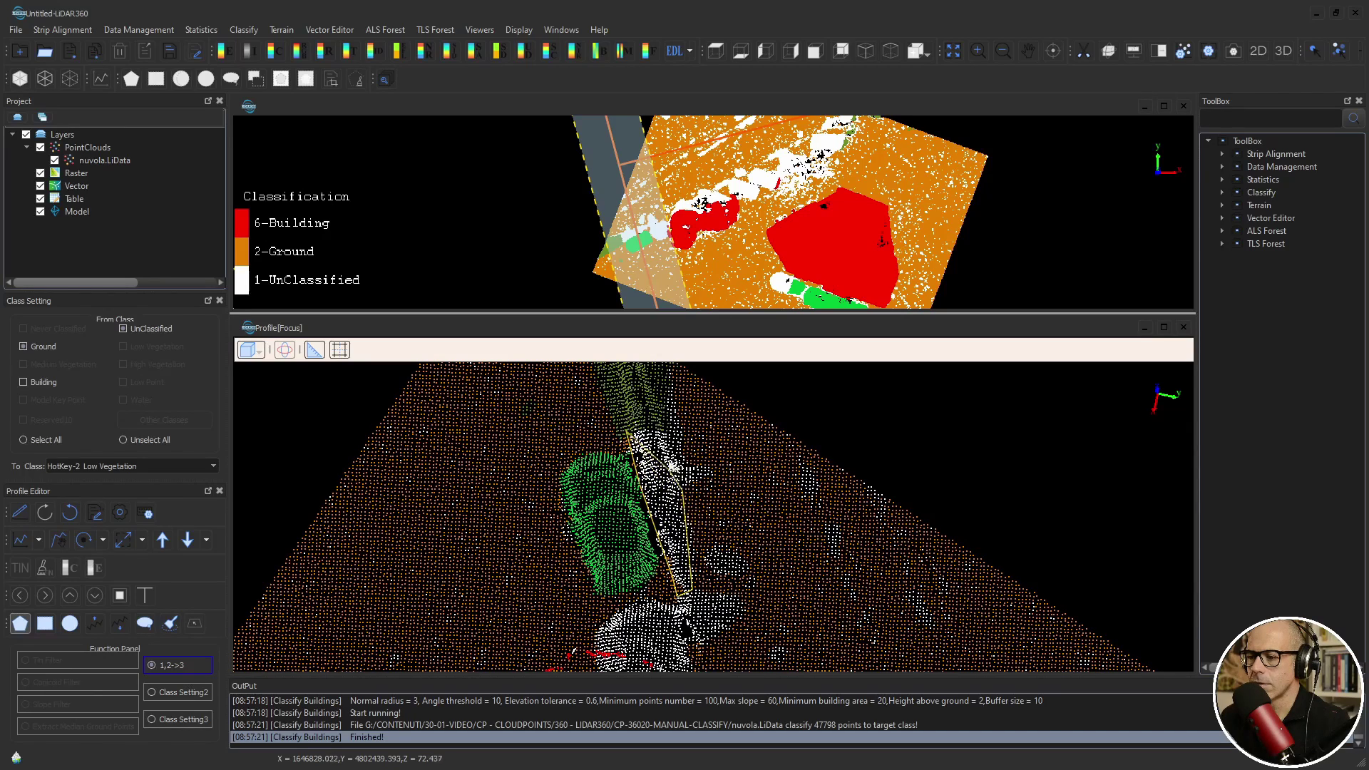
{"action": "right_click", "coordinate": [663, 441]}
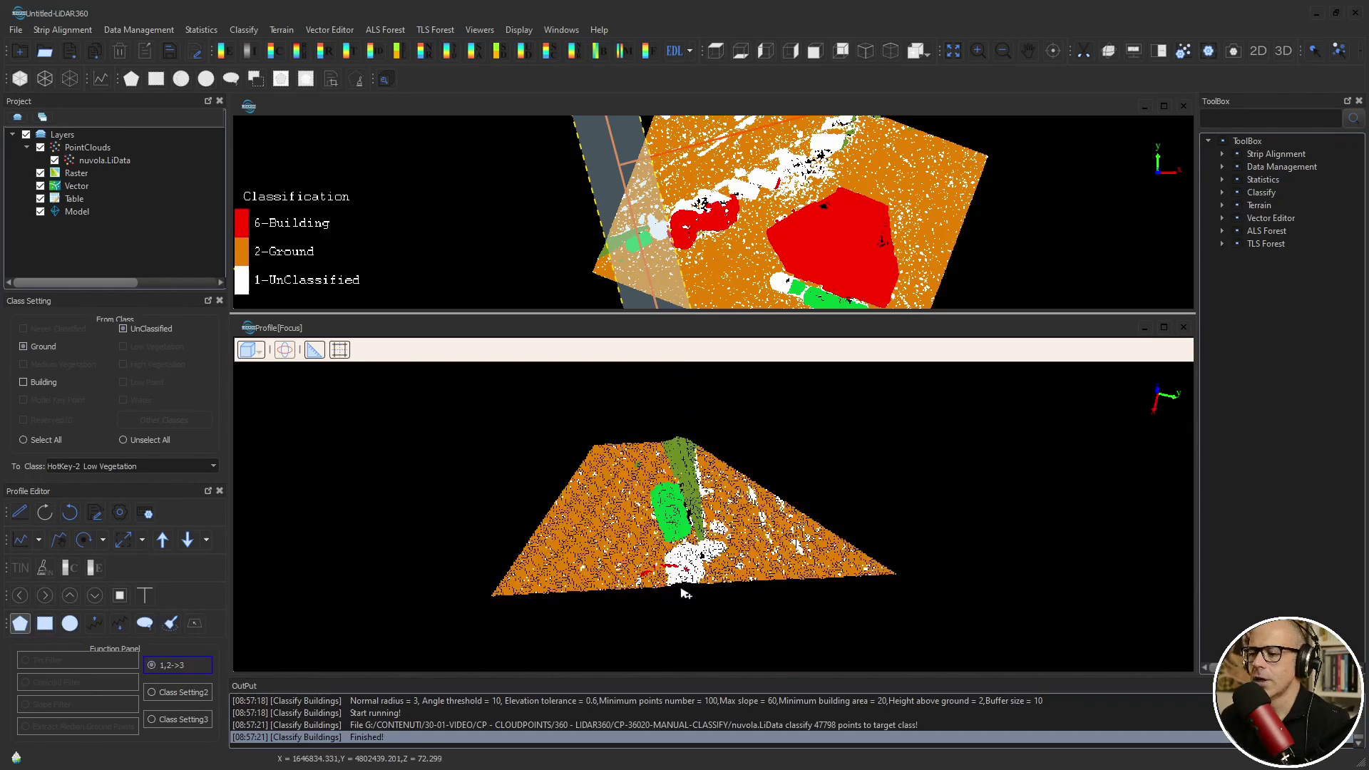
Step: Display the points in RGB colours and examine the surroundings of the blue car in the section and plan views
{"action": "left_click_drag", "start_coordinate": [688, 596], "coordinate": [659, 430]}
{"action": "scroll", "coordinate": [660, 433], "scroll_direction": "up", "scroll_amount": 8}
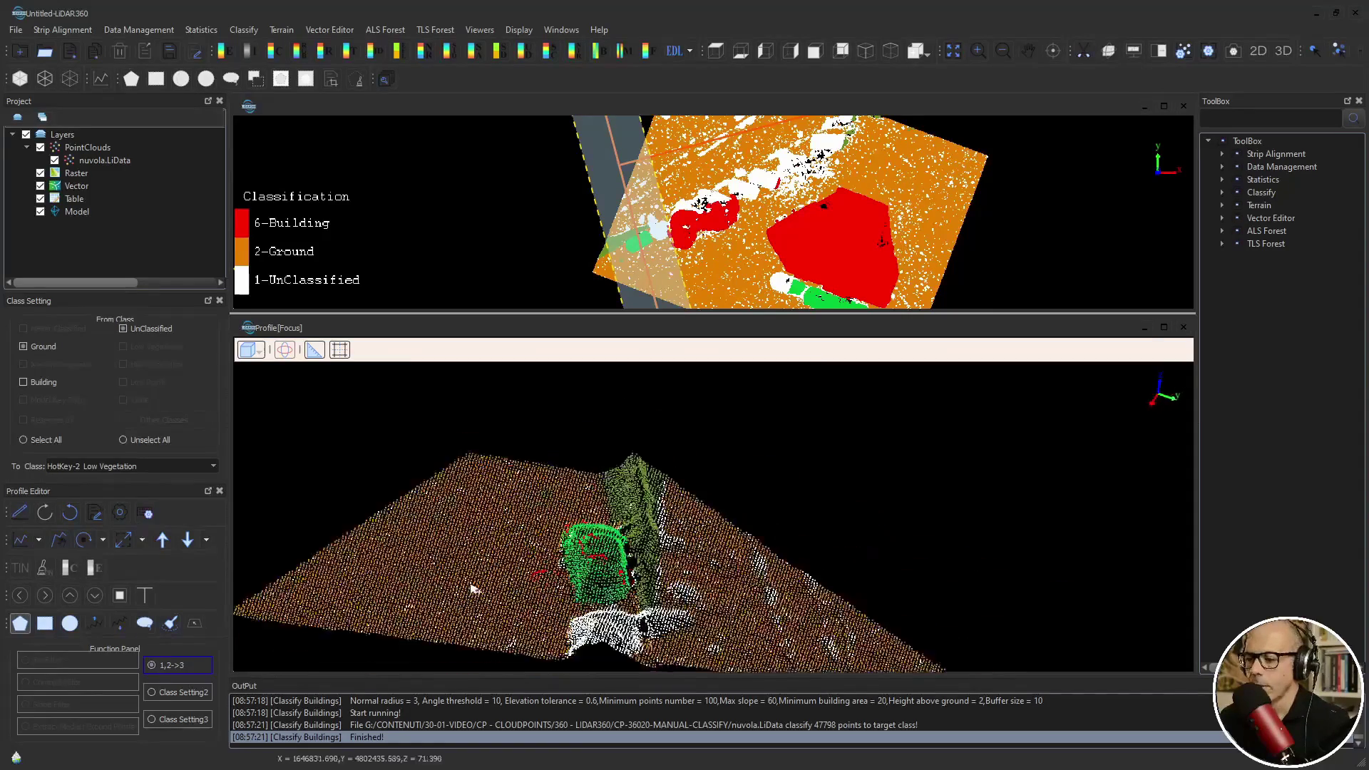
{"action": "left_click_drag", "start_coordinate": [594, 585], "coordinate": [617, 608]}
{"action": "scroll", "coordinate": [621, 542], "scroll_direction": "down", "scroll_amount": 5}
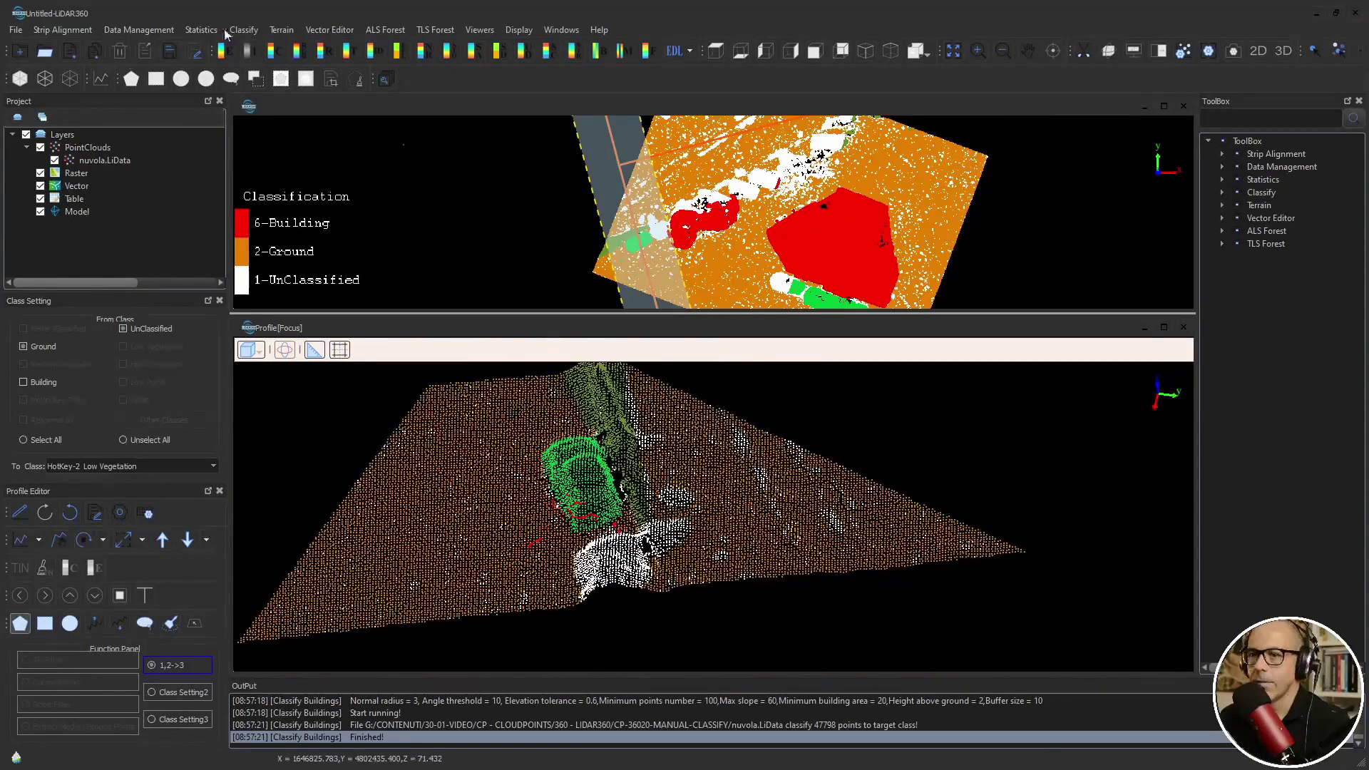
{"action": "left_click", "coordinate": [298, 52]}
{"action": "scroll", "coordinate": [746, 482], "scroll_direction": "up", "scroll_amount": 10}
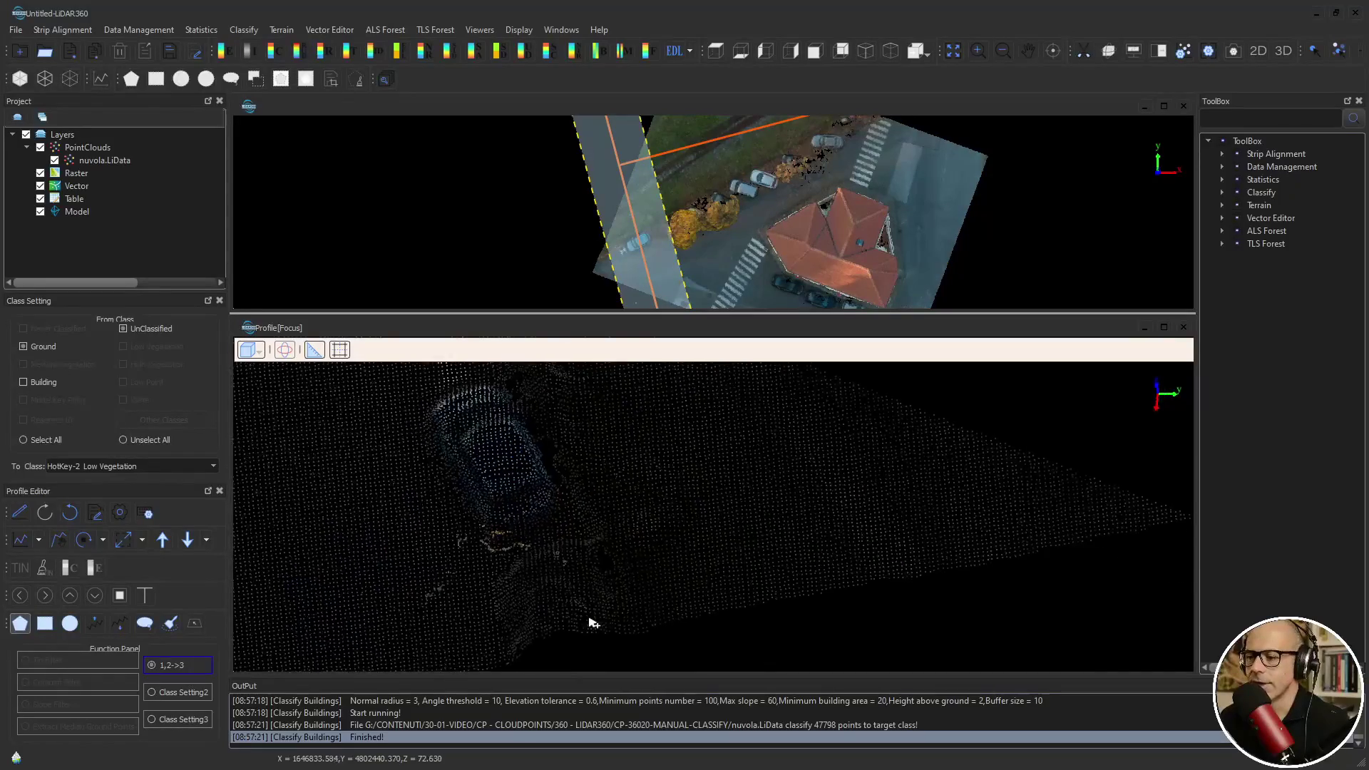
{"action": "scroll", "coordinate": [672, 483], "scroll_direction": "down", "scroll_amount": 10}
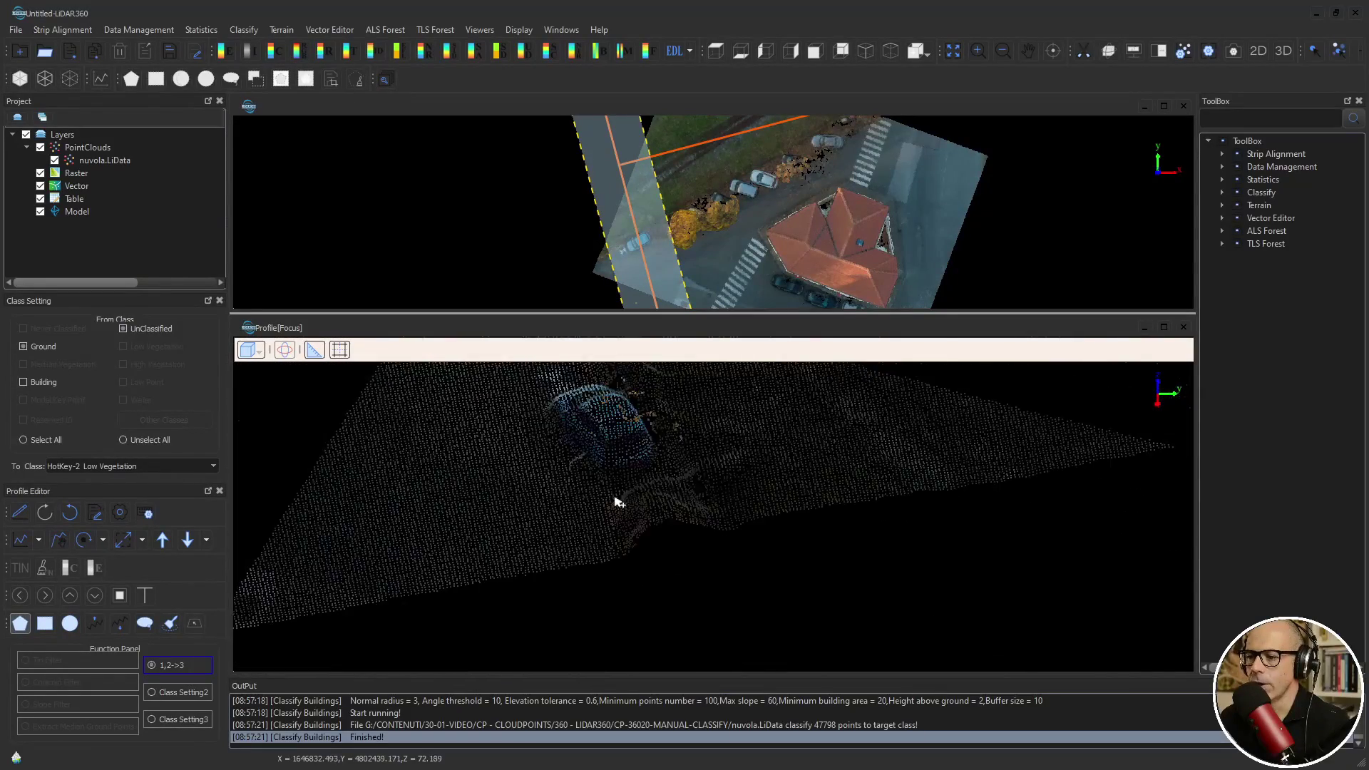
{"action": "scroll", "coordinate": [663, 239], "scroll_direction": "up", "scroll_amount": 6}
{"action": "scroll", "coordinate": [652, 259], "scroll_direction": "down", "scroll_amount": 5}
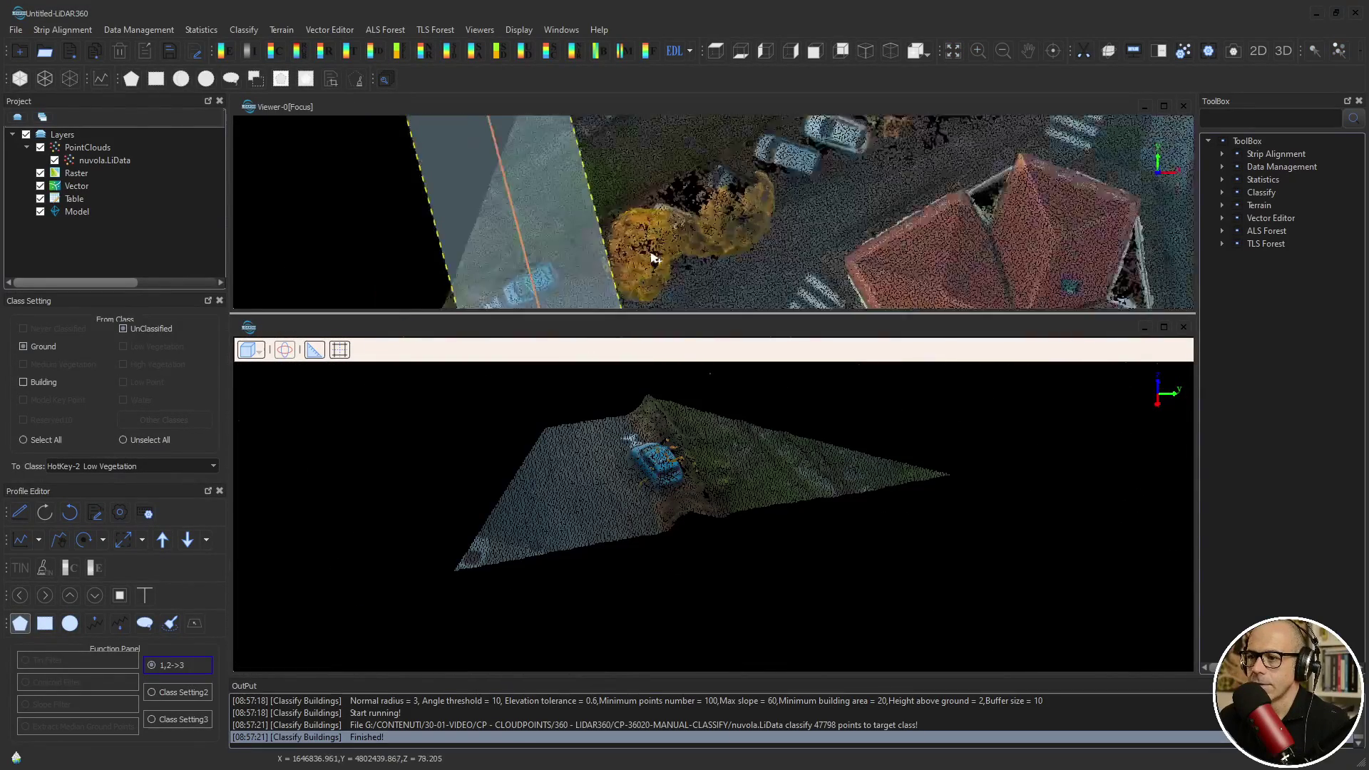
{"action": "left_click_drag", "start_coordinate": [651, 513], "coordinate": [731, 497]}
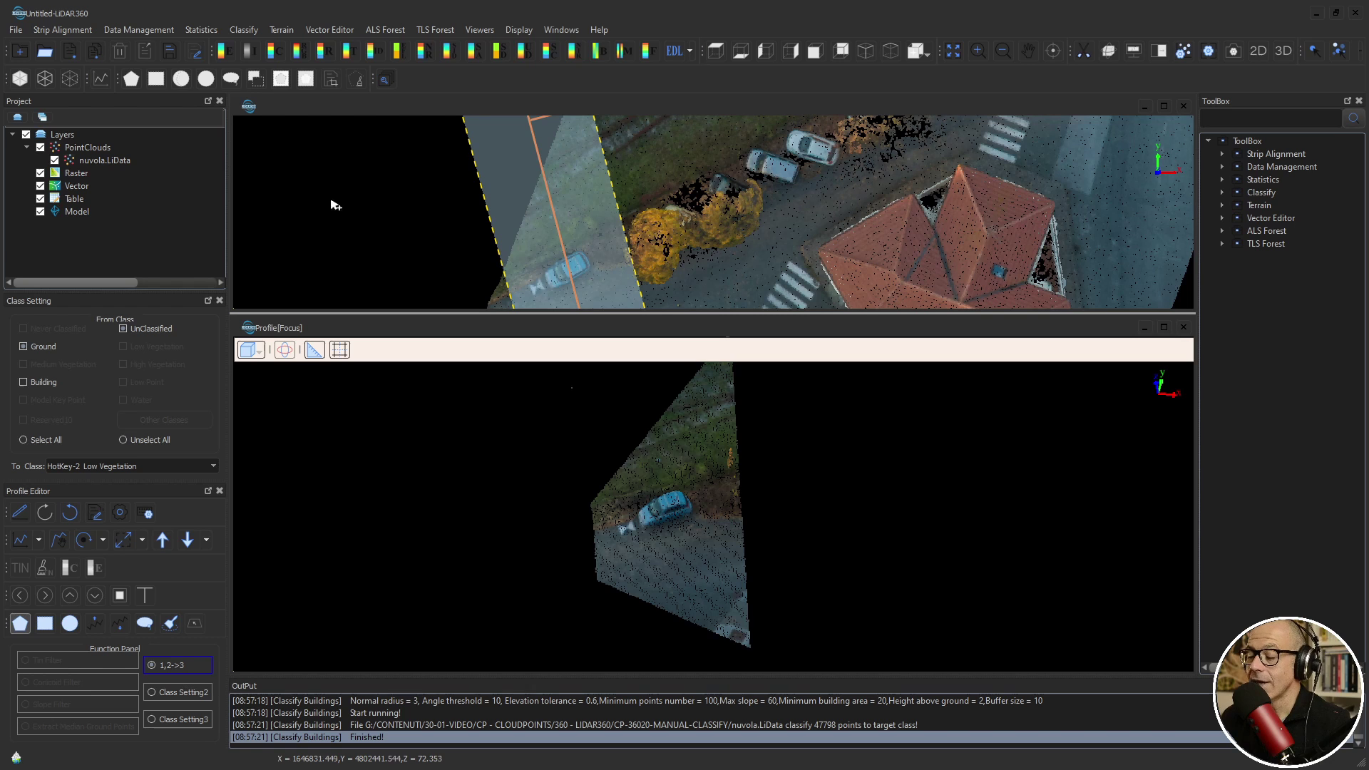
Step: Colour the points by classification with the Unclassified, Ground and Building classes shown
{"action": "left_click", "coordinate": [274, 51]}
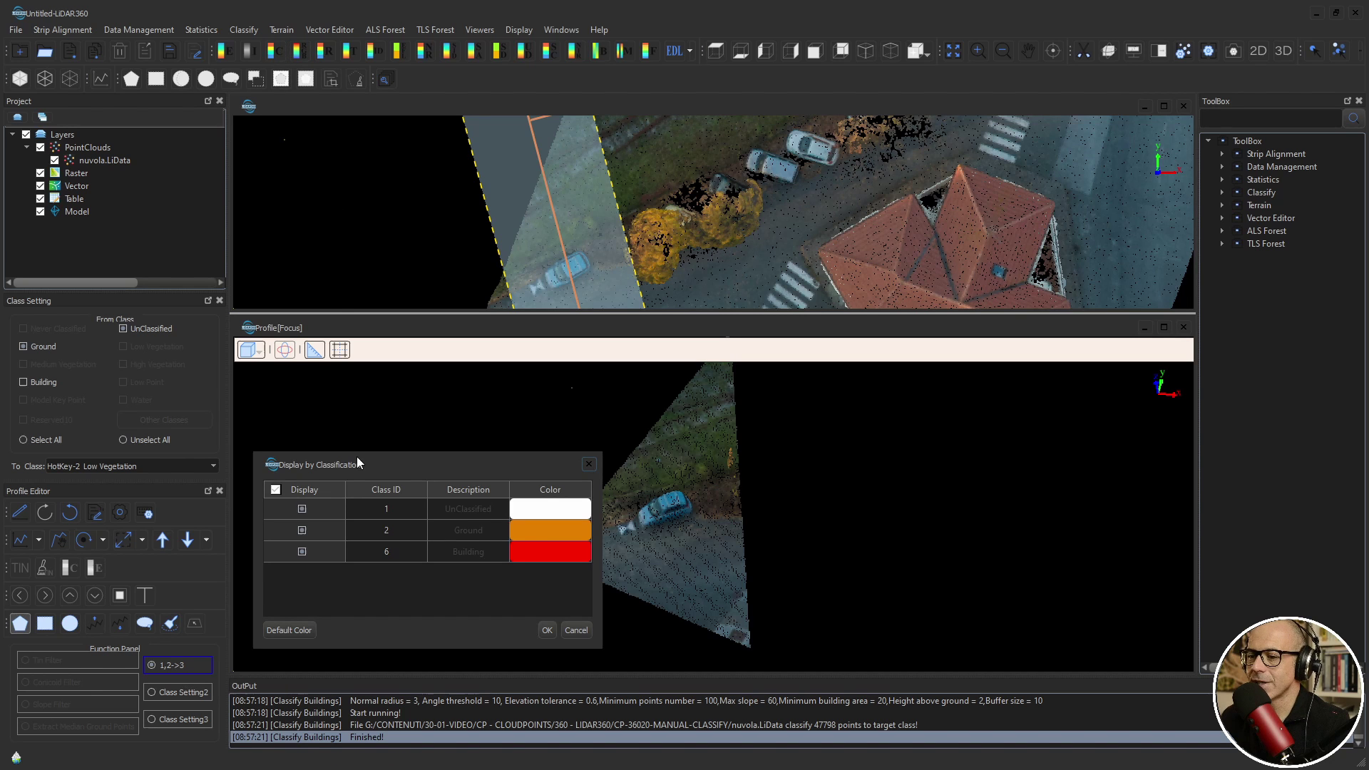
{"action": "left_click", "coordinate": [547, 630]}
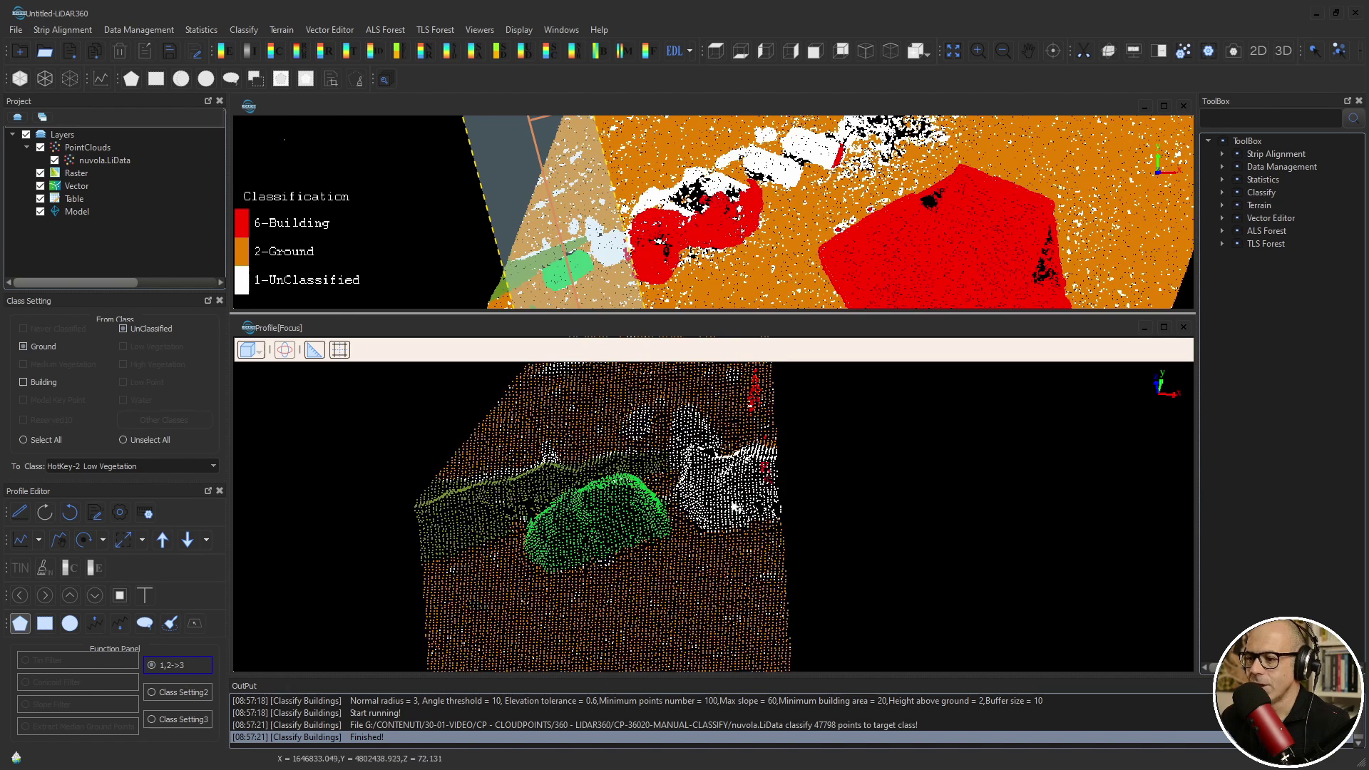
{"action": "left_click_drag", "start_coordinate": [726, 480], "coordinate": [660, 425]}
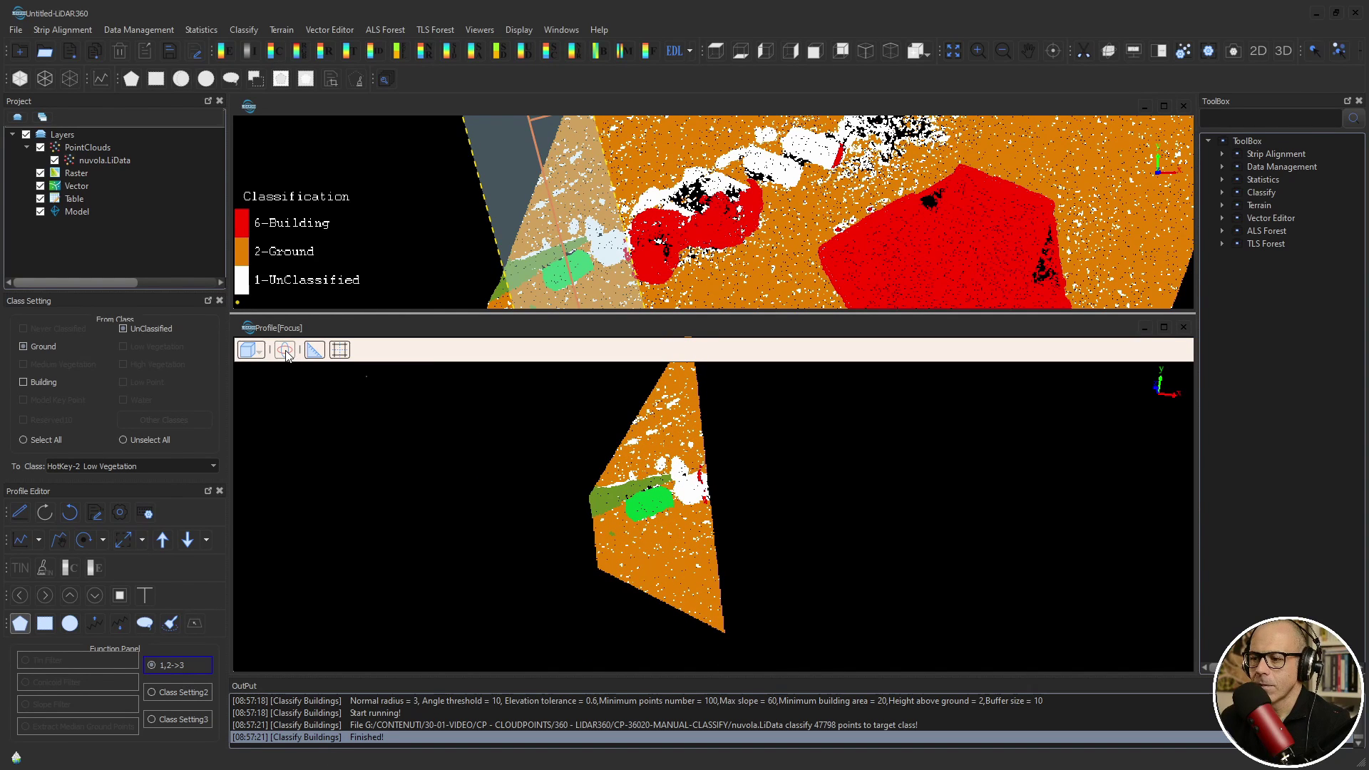
Step: Advance the profile to the next section, covering the trees misclassified as Building
{"action": "scroll", "coordinate": [691, 187], "scroll_direction": "down", "scroll_amount": 3}
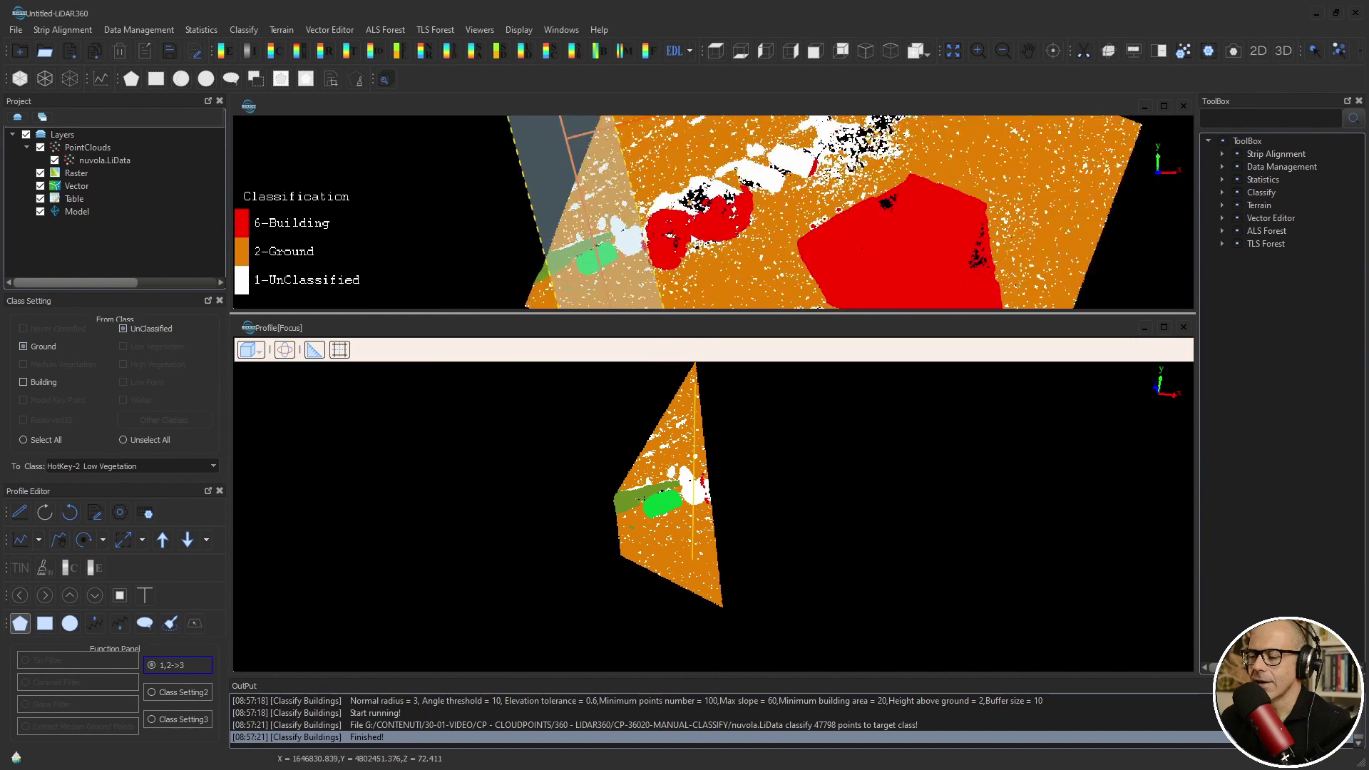
{"action": "scroll", "coordinate": [681, 251], "scroll_direction": "down", "scroll_amount": 2}
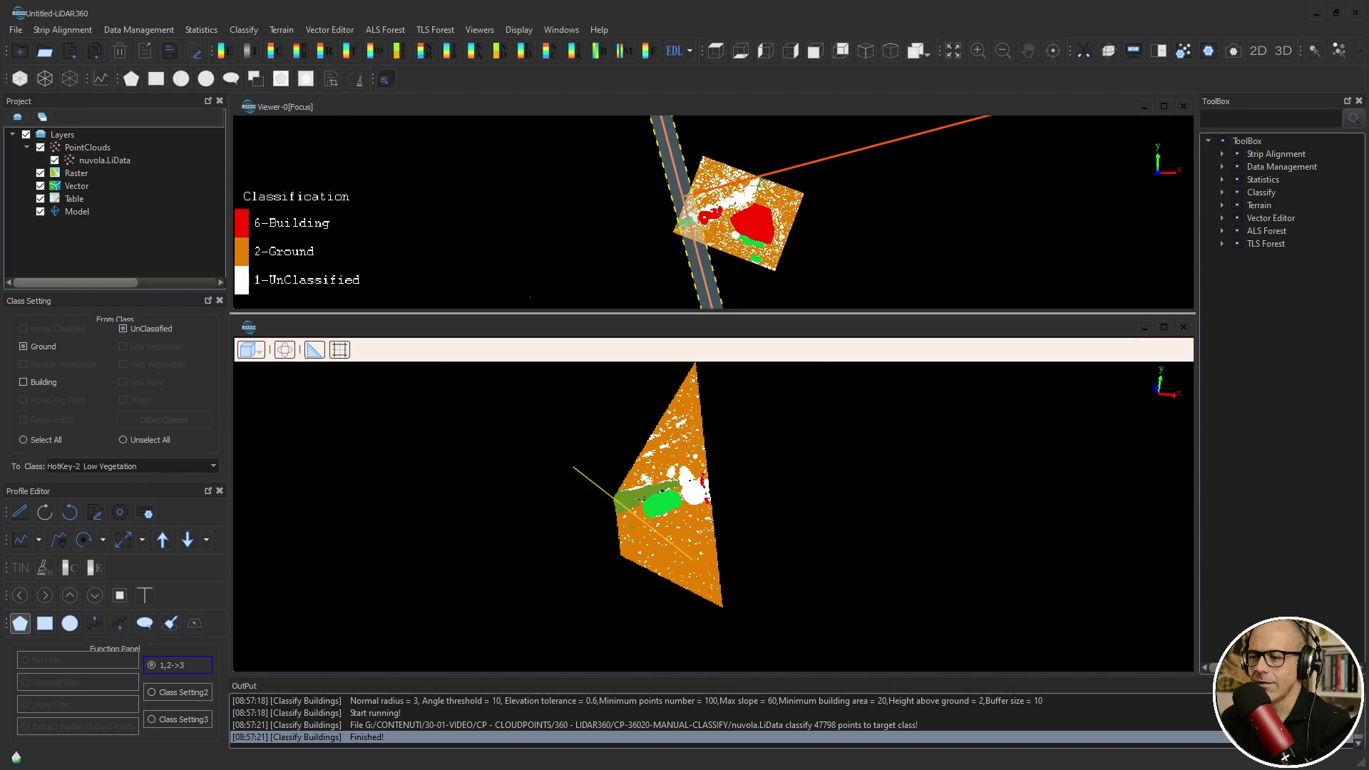
{"action": "left_click", "coordinate": [163, 540]}
{"action": "scroll", "coordinate": [761, 547], "scroll_direction": "up", "scroll_amount": 2}
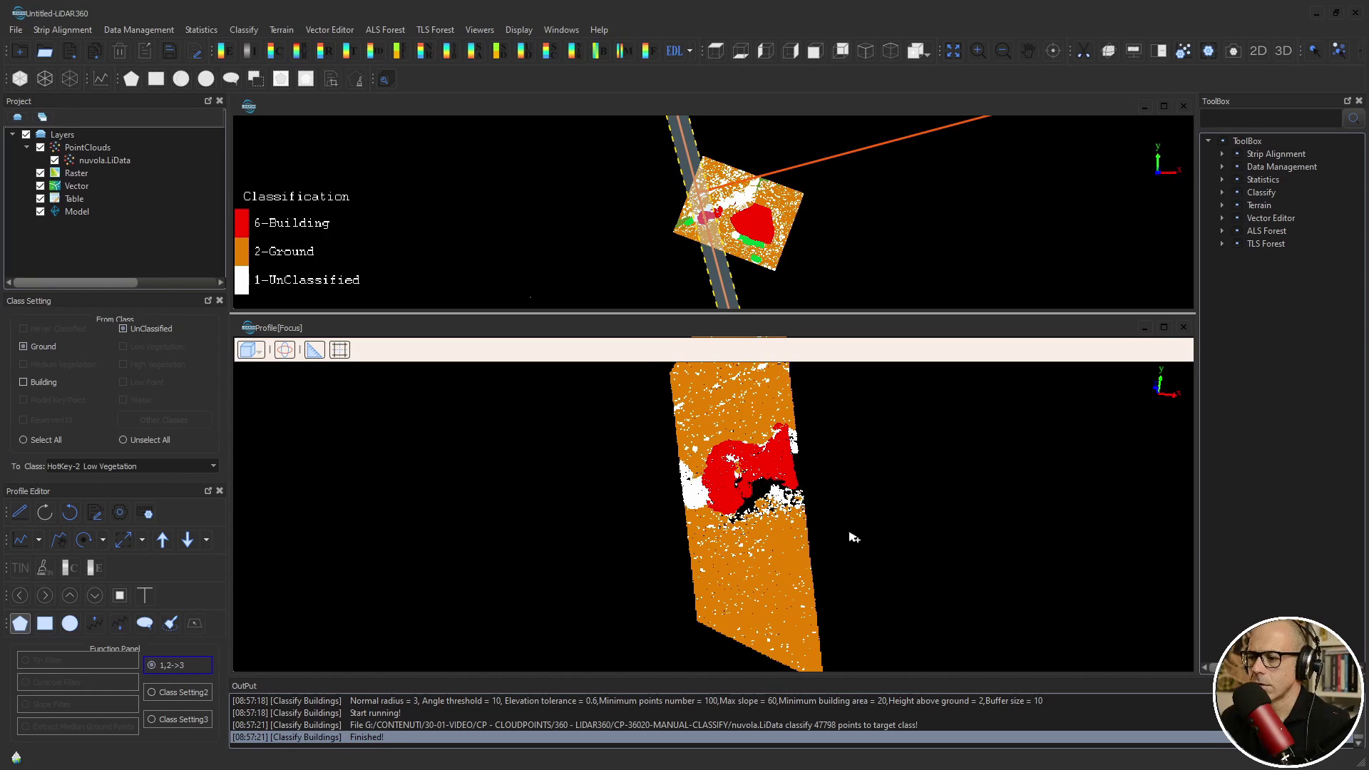
Step: Show the profile section in front view and close in on the tree crown above the ground
{"action": "left_click", "coordinate": [338, 350]}
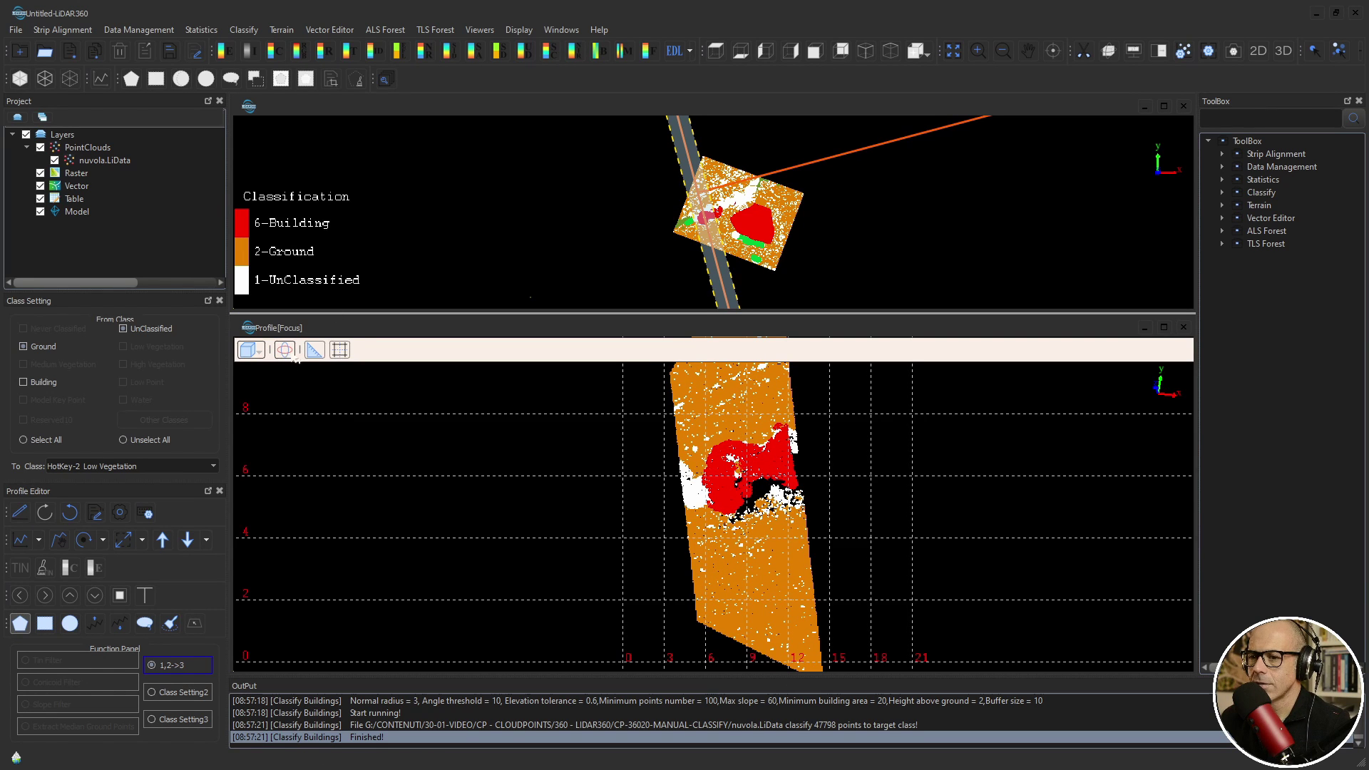
{"action": "left_click", "coordinate": [340, 351]}
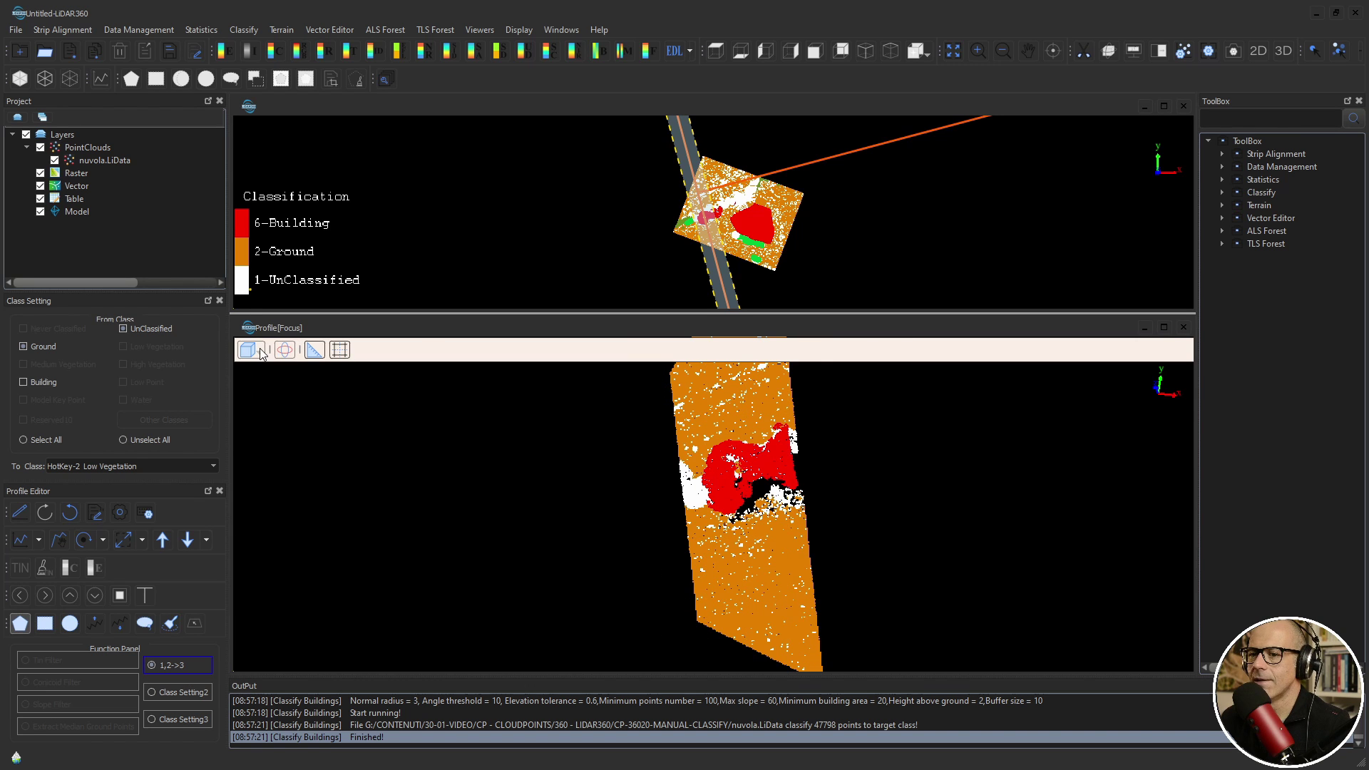
{"action": "left_click", "coordinate": [261, 351]}
{"action": "left_click", "coordinate": [268, 373]}
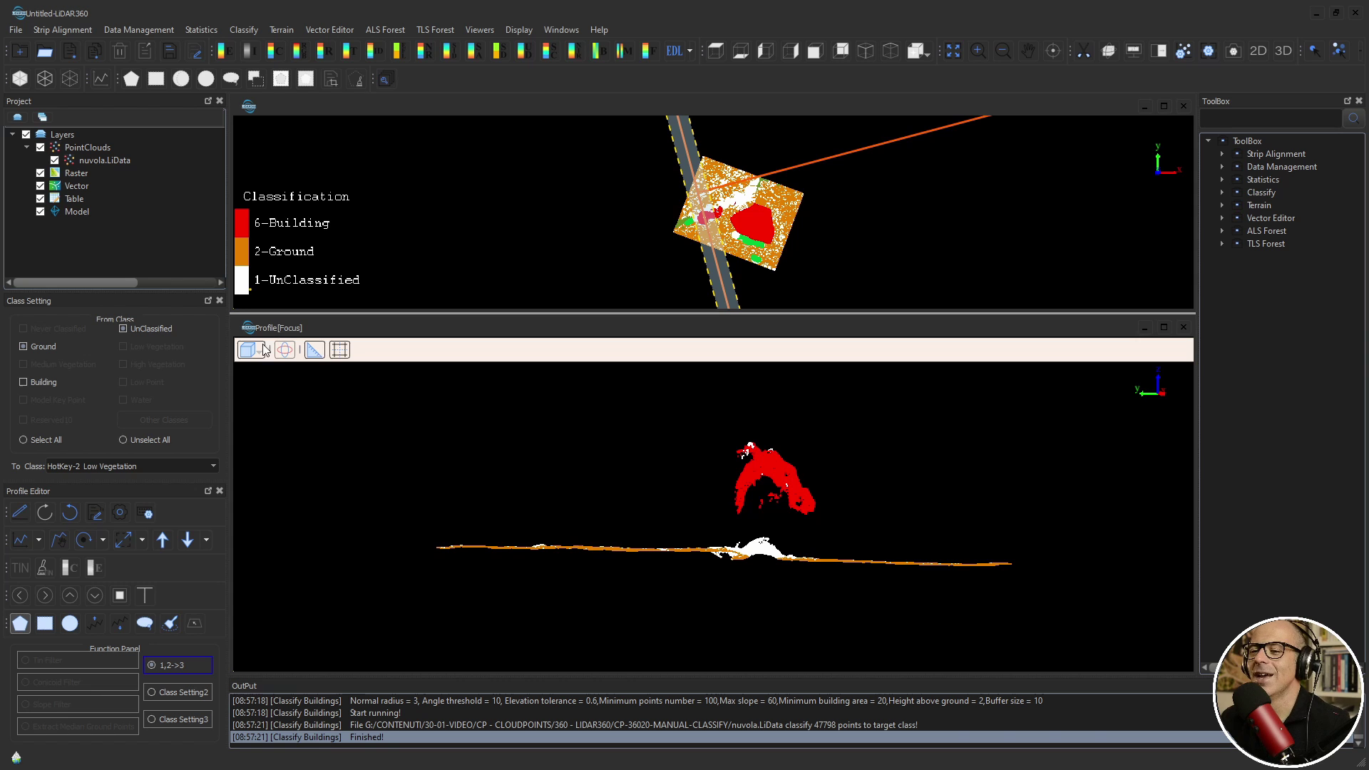
{"action": "scroll", "coordinate": [847, 570], "scroll_direction": "up", "scroll_amount": 2}
{"action": "left_click_drag", "start_coordinate": [846, 563], "coordinate": [721, 489]}
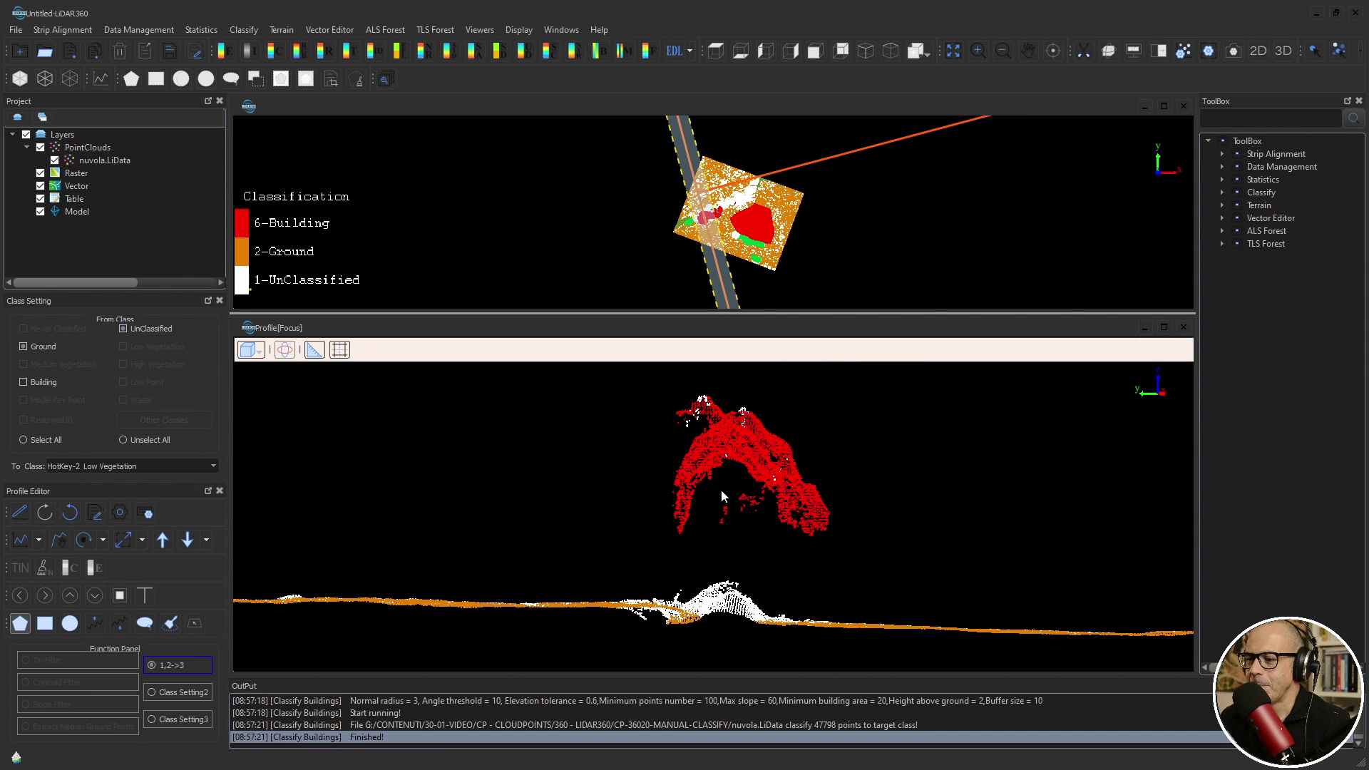
Step: Display the points in RGB colours and examine the tree crown in the section and plan views
{"action": "scroll", "coordinate": [716, 517], "scroll_direction": "down", "scroll_amount": 3}
{"action": "scroll", "coordinate": [713, 517], "scroll_direction": "up", "scroll_amount": 4}
{"action": "scroll", "coordinate": [674, 542], "scroll_direction": "down", "scroll_amount": 3}
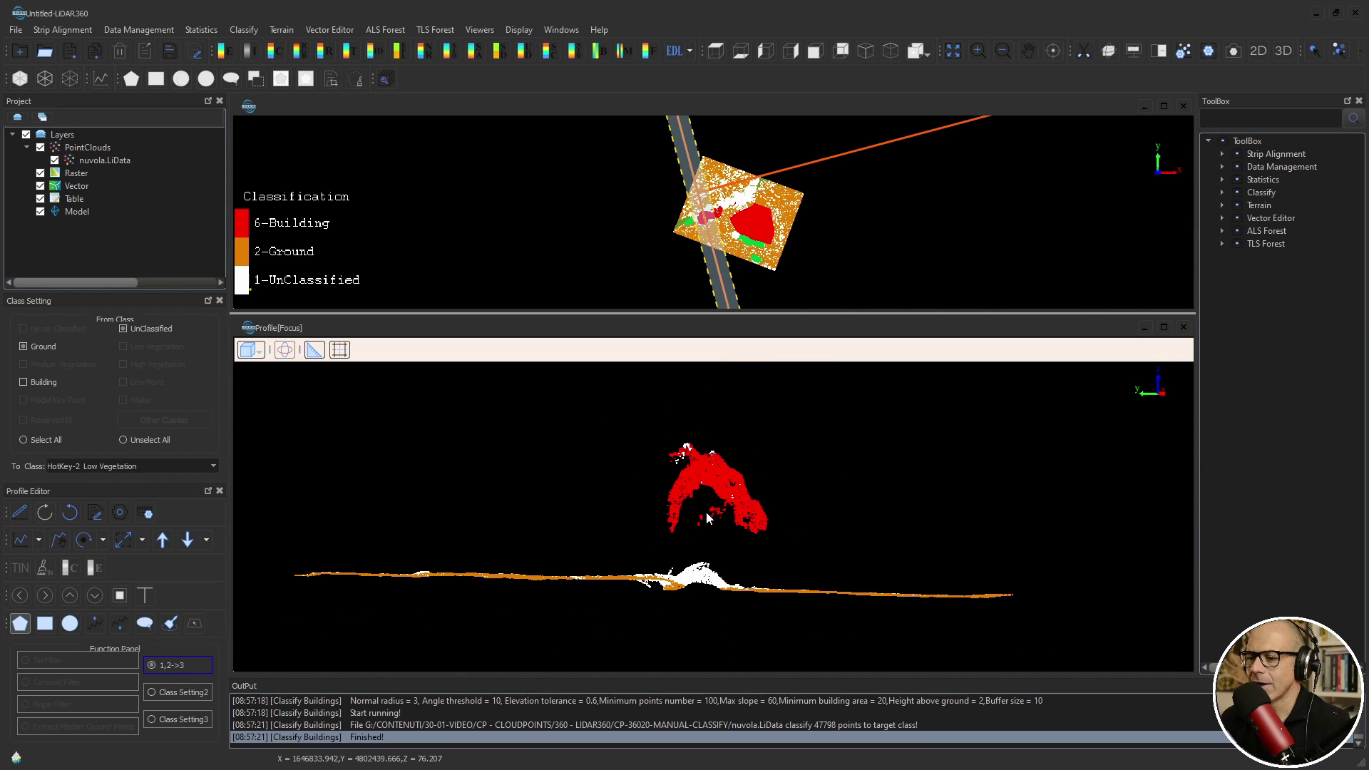
{"action": "scroll", "coordinate": [706, 460], "scroll_direction": "up", "scroll_amount": 1}
{"action": "scroll", "coordinate": [713, 209], "scroll_direction": "up", "scroll_amount": 3}
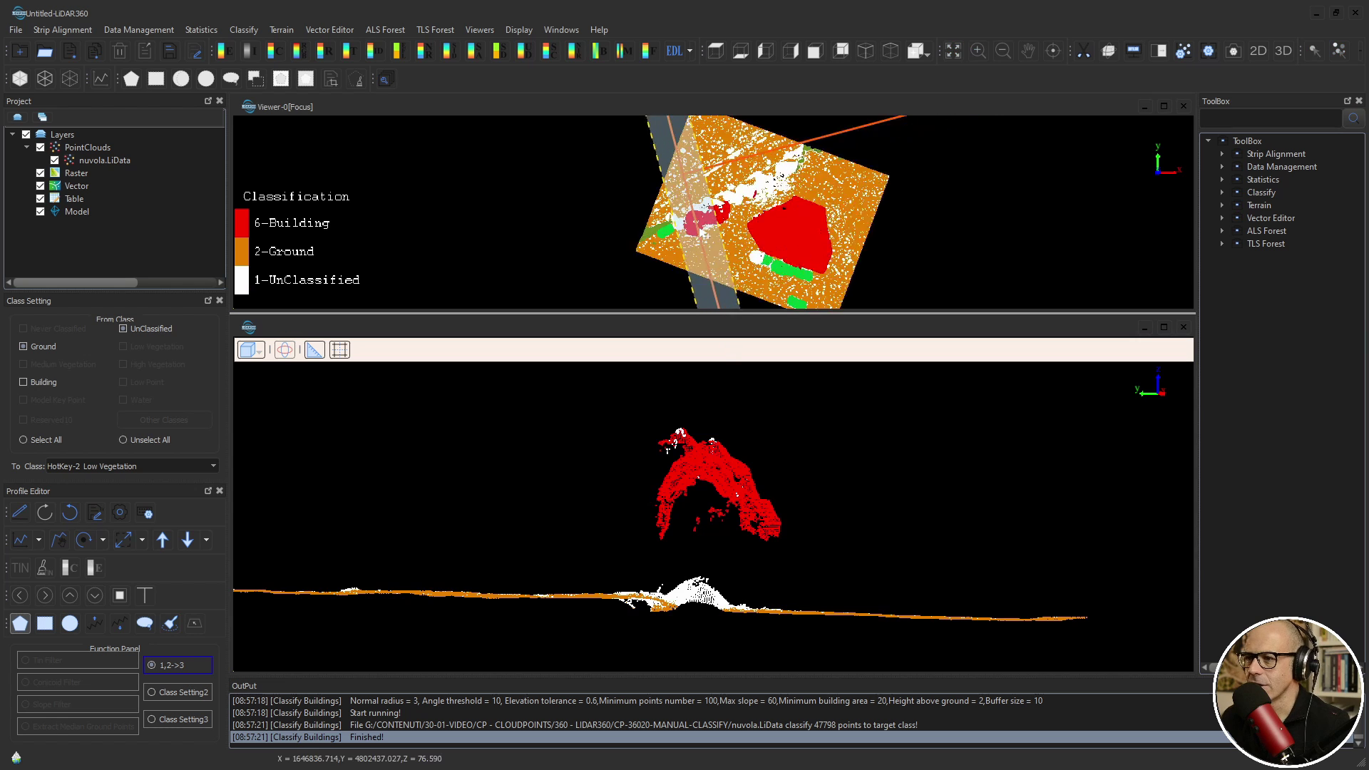
{"action": "scroll", "coordinate": [706, 232], "scroll_direction": "up", "scroll_amount": 2}
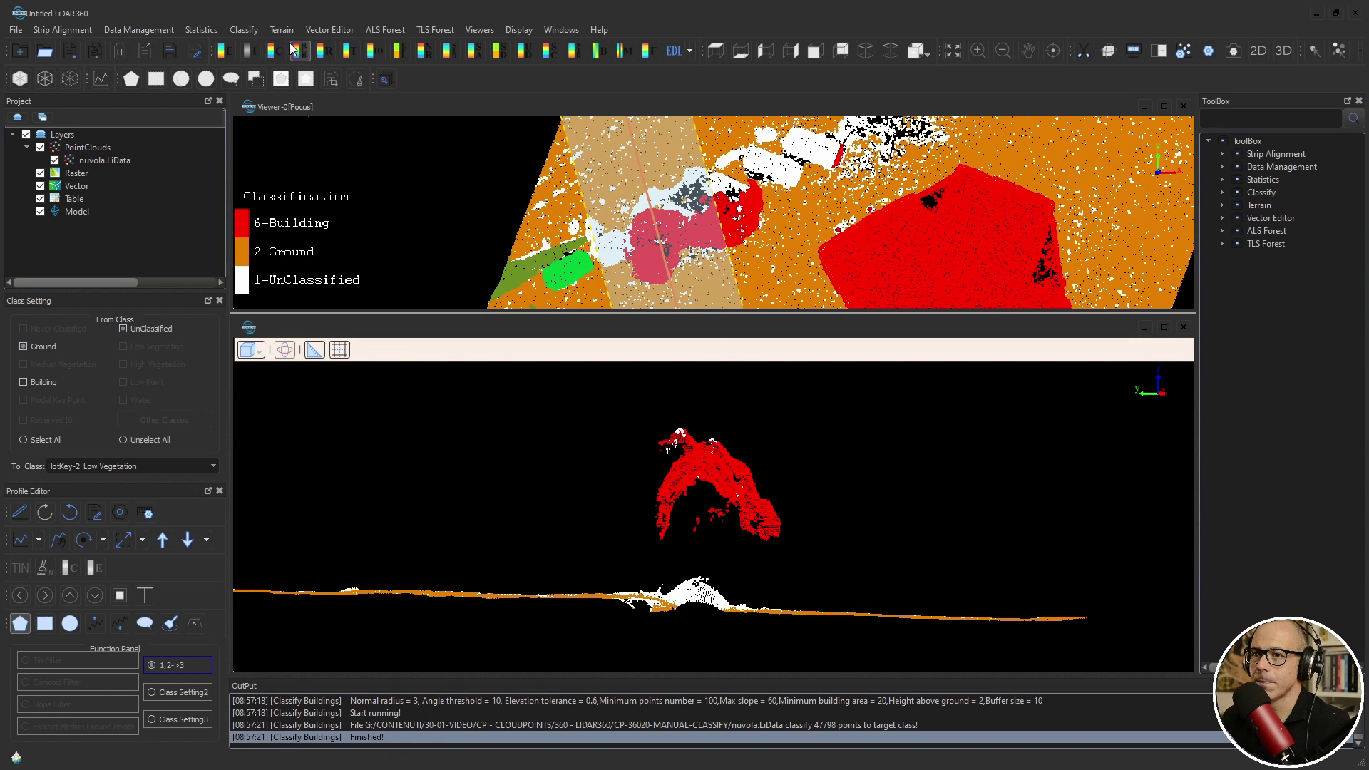
{"action": "left_click", "coordinate": [294, 47]}
{"action": "scroll", "coordinate": [706, 564], "scroll_direction": "up", "scroll_amount": 2}
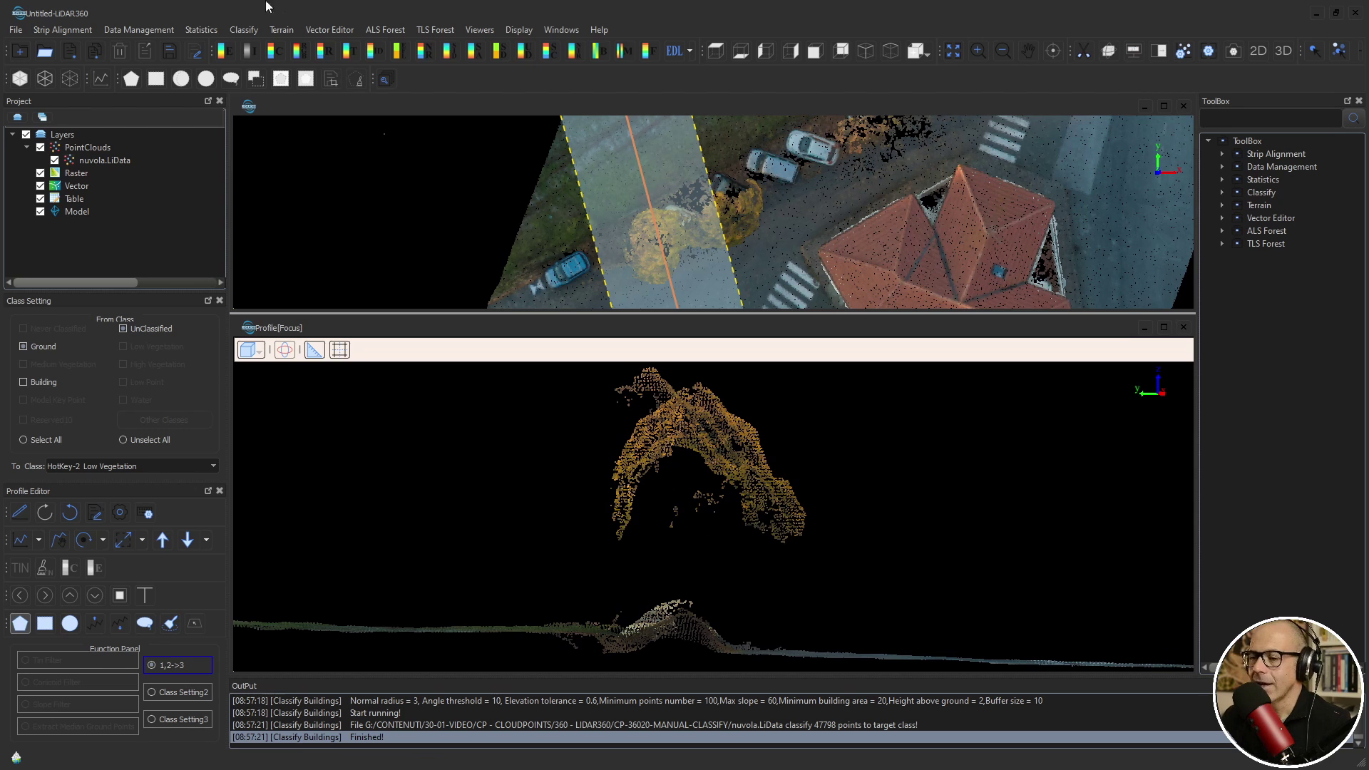
Step: Colour the points by classification again with the Unclassified, Ground and Building classes shown
{"action": "left_click", "coordinate": [276, 51]}
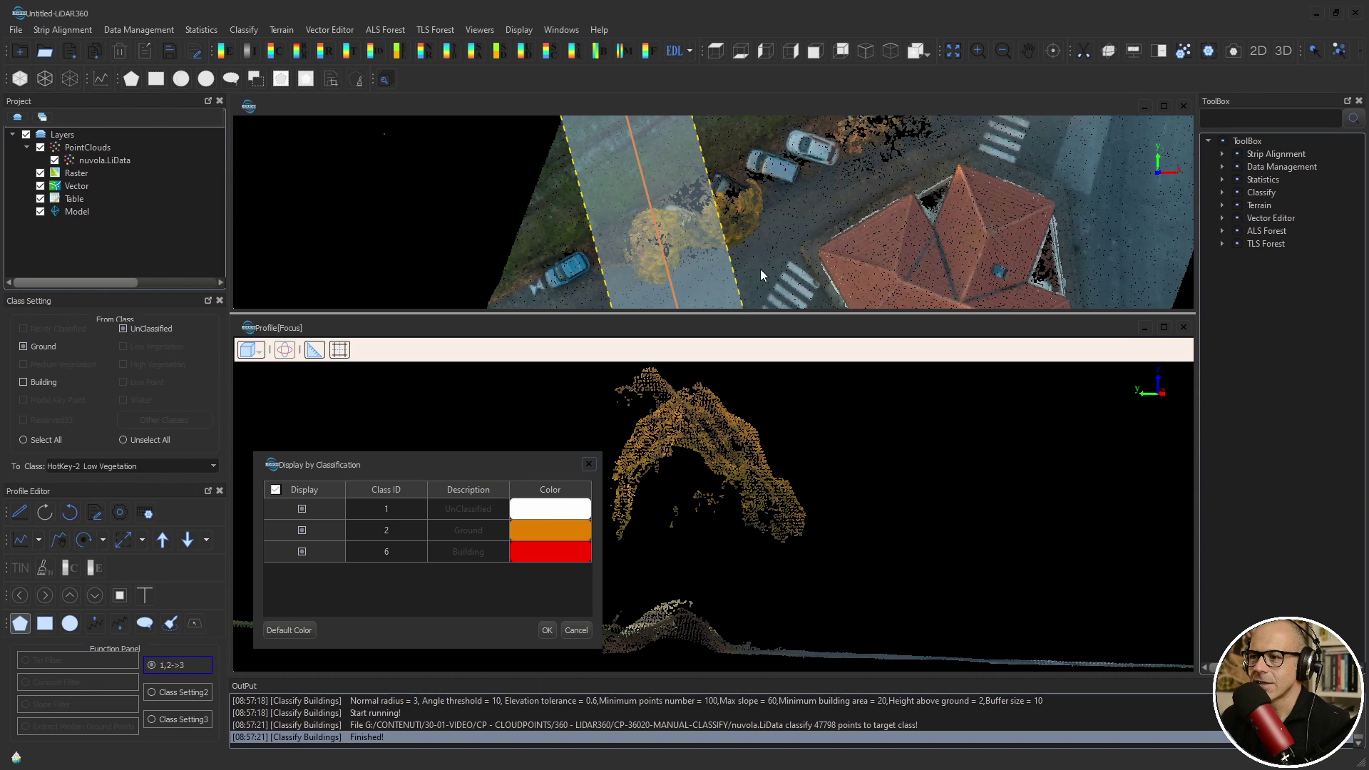
{"action": "left_click", "coordinate": [547, 630]}
{"action": "scroll", "coordinate": [766, 430], "scroll_direction": "down", "scroll_amount": 2}
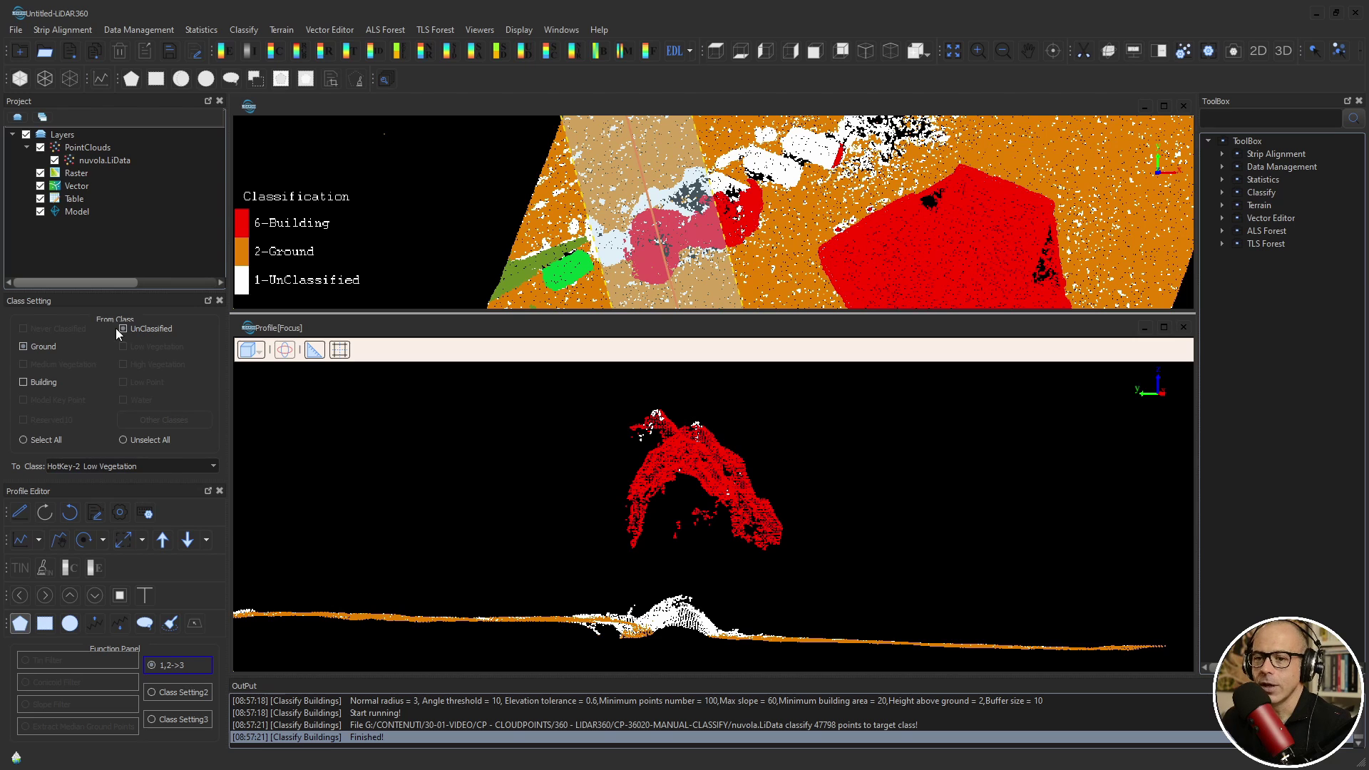
Step: Set Unclassified and Building as source classes, exclude Ground, and choose High Vegetation as target class, keeping the profile in front view
{"action": "left_click", "coordinate": [24, 382]}
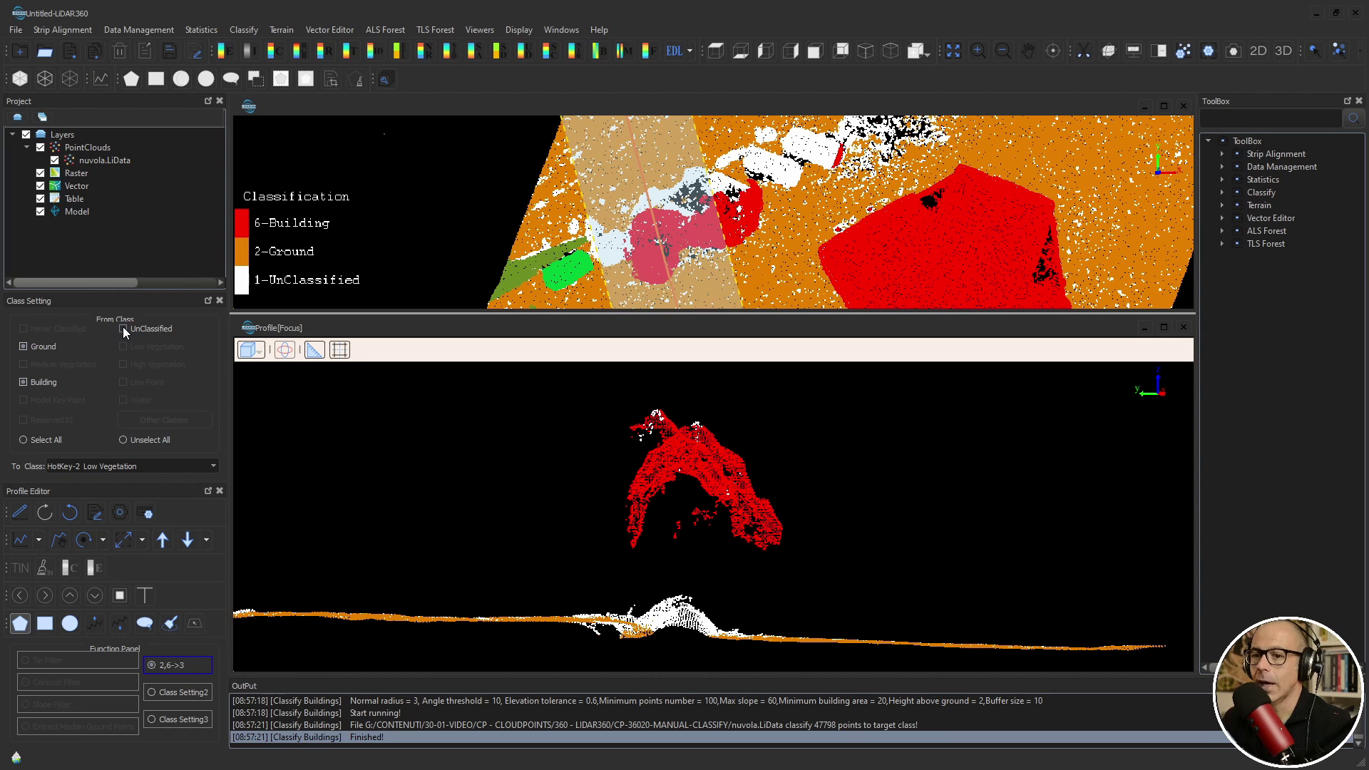
{"action": "left_click", "coordinate": [124, 329]}
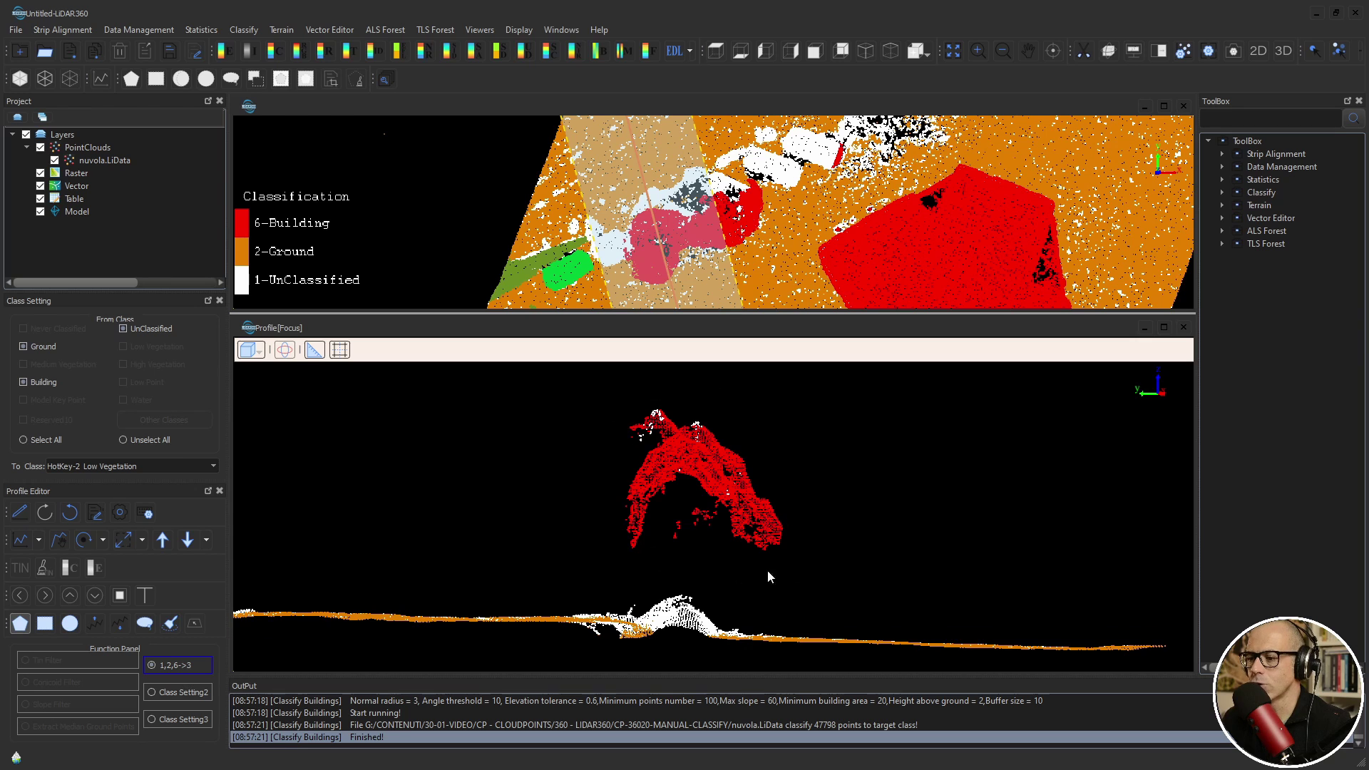
{"action": "left_click_drag", "start_coordinate": [738, 577], "coordinate": [92, 383]}
{"action": "left_click", "coordinate": [253, 349]}
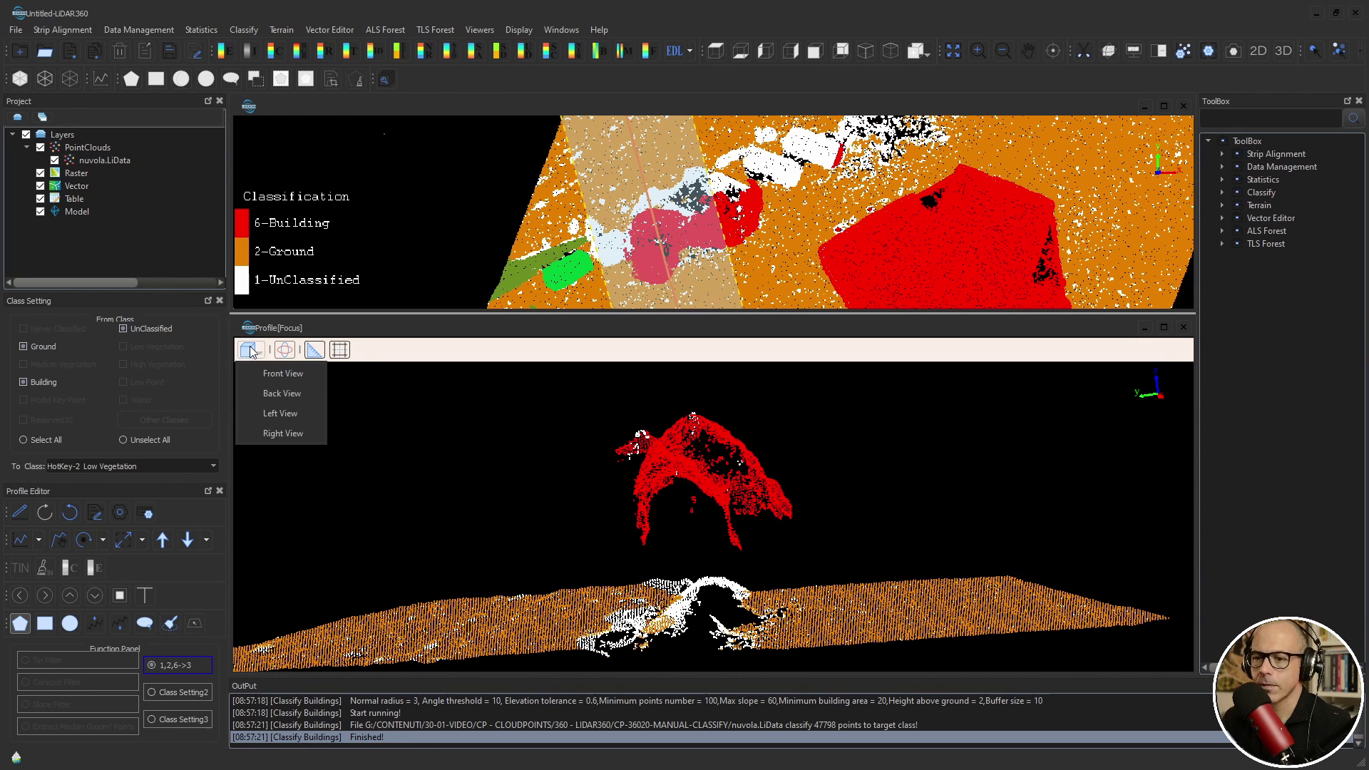
{"action": "left_click", "coordinate": [277, 378]}
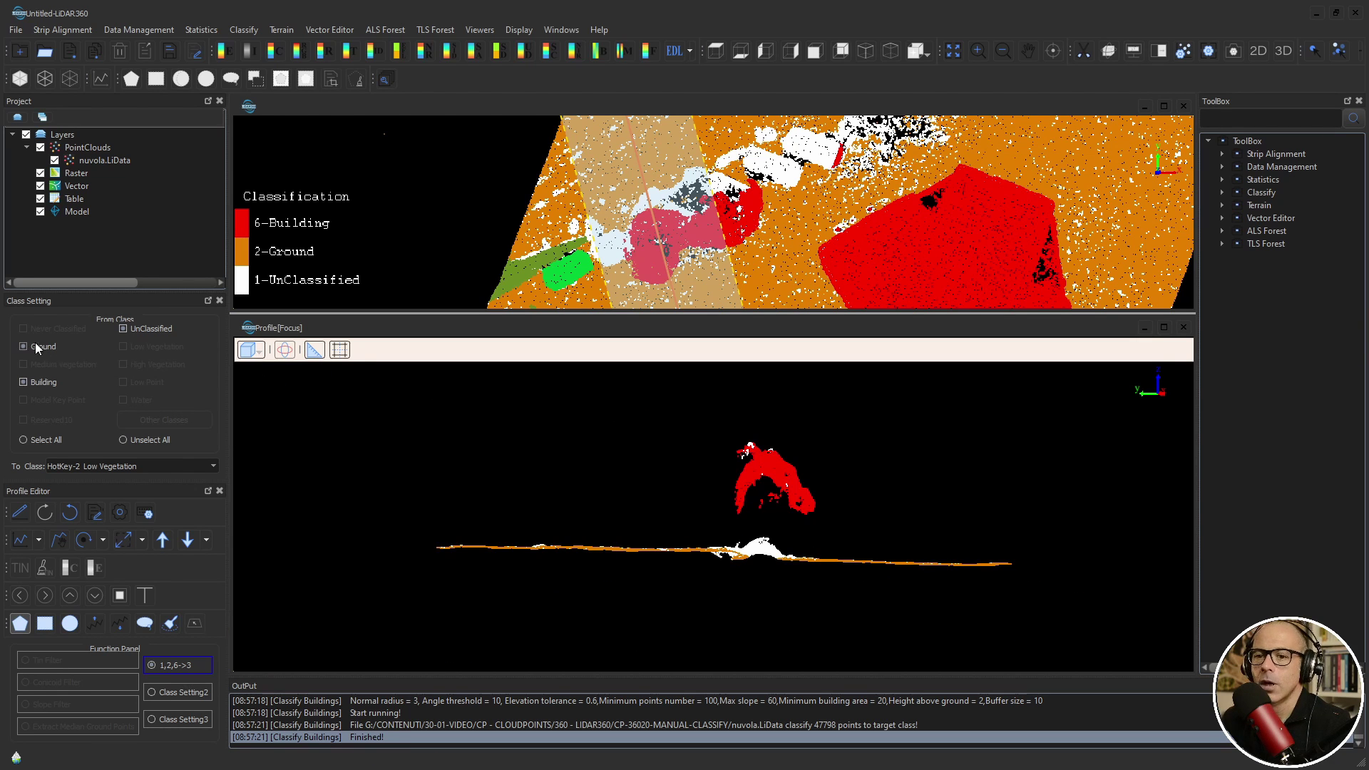
{"action": "scroll", "coordinate": [864, 551], "scroll_direction": "up", "scroll_amount": 3}
{"action": "right_click_drag", "start_coordinate": [840, 414], "coordinate": [741, 436]}
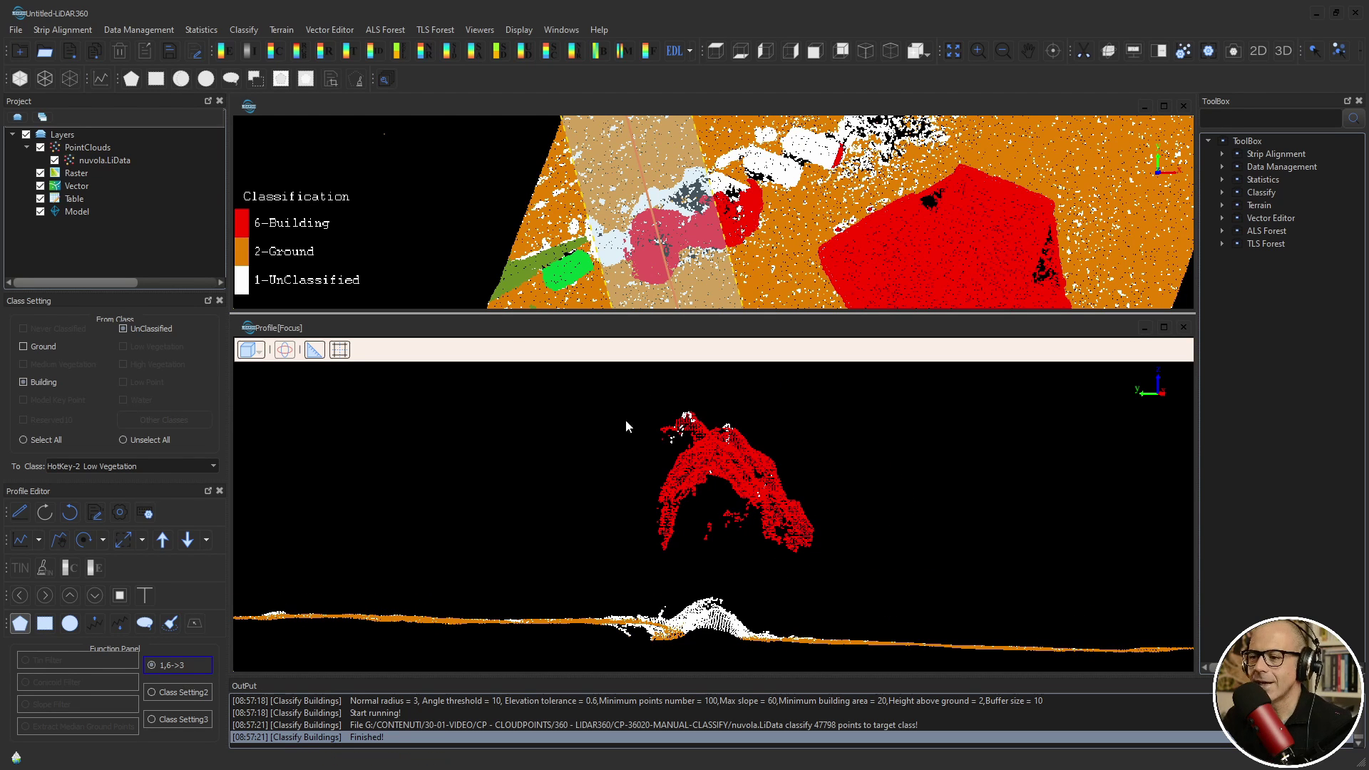
{"action": "left_click", "coordinate": [156, 466]}
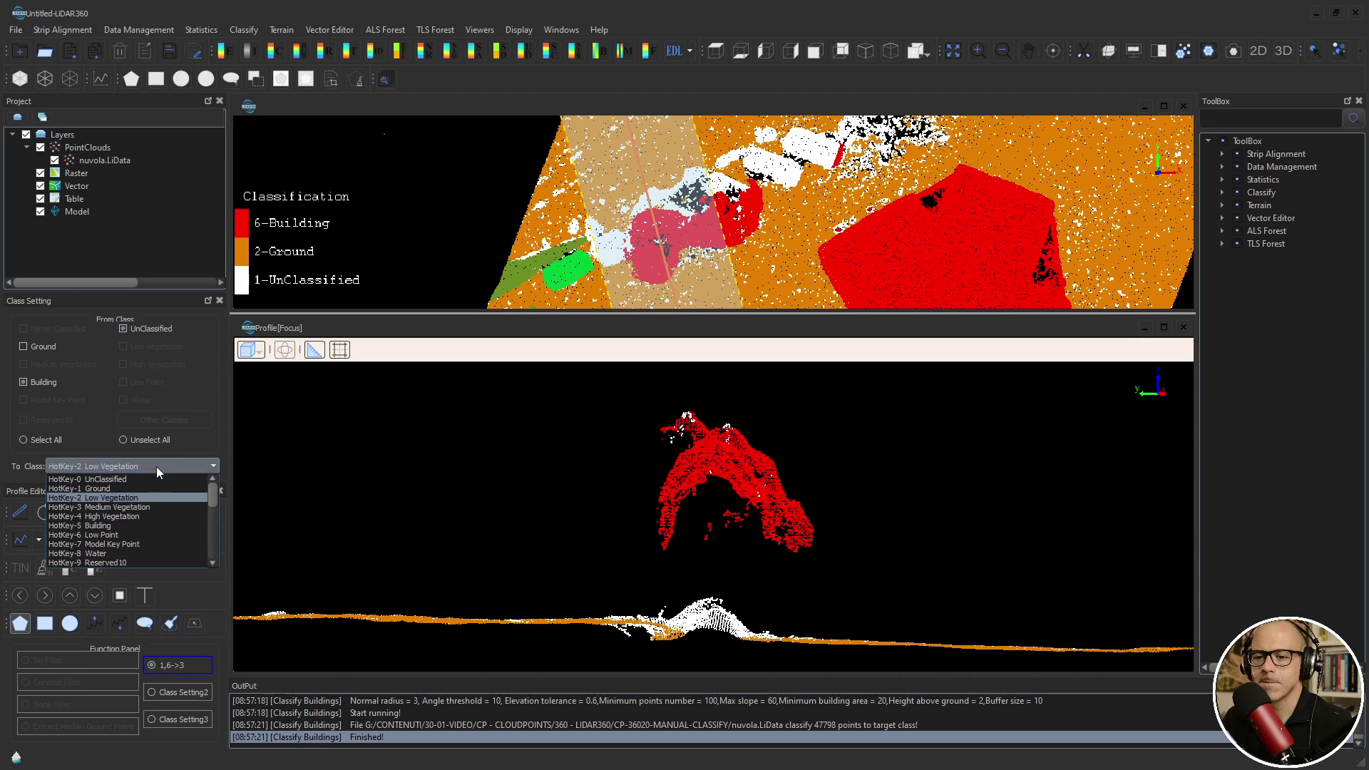
{"action": "left_click", "coordinate": [109, 516]}
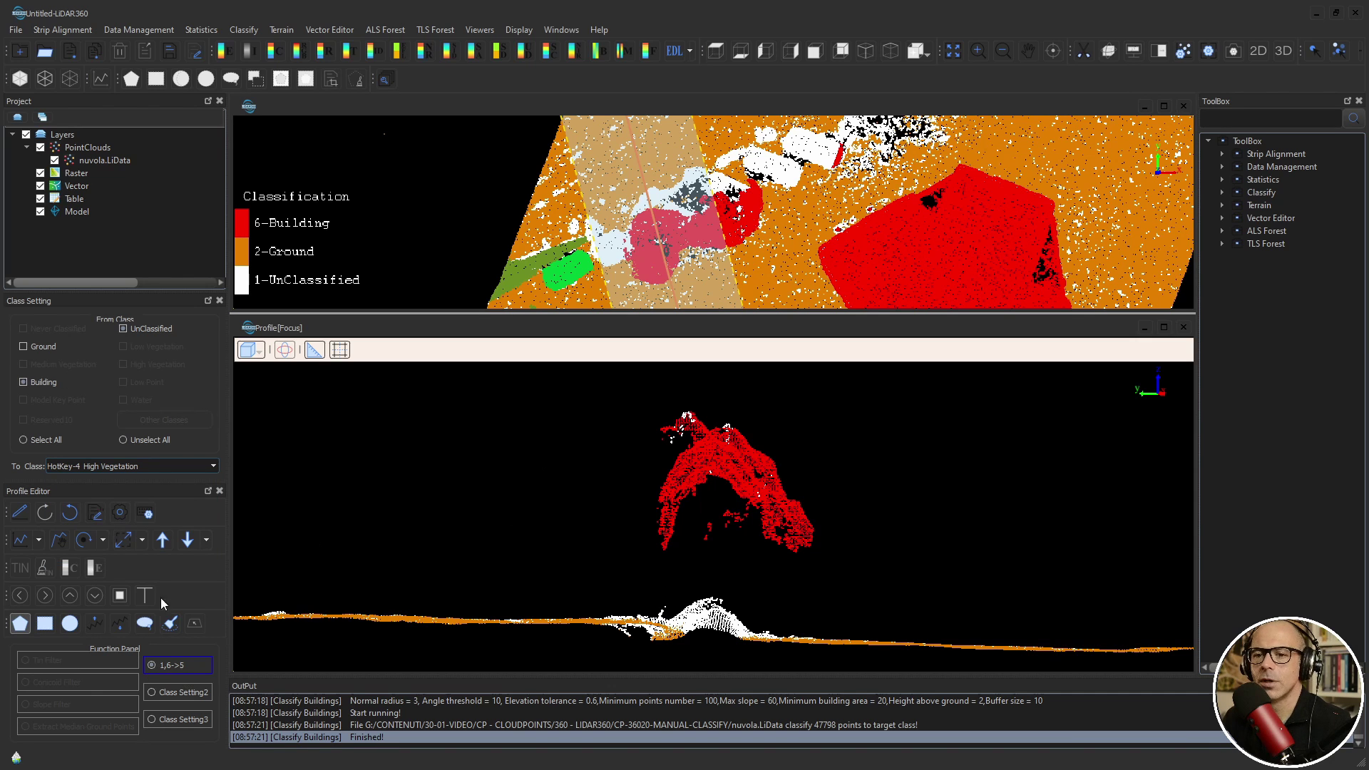
Step: Reclassify the tree crown from Unclassified and Building to High Vegetation by selecting everything above a line drawn beneath it
{"action": "left_click", "coordinate": [95, 622]}
{"action": "left_click", "coordinate": [593, 542]}
{"action": "left_click", "coordinate": [903, 585]}
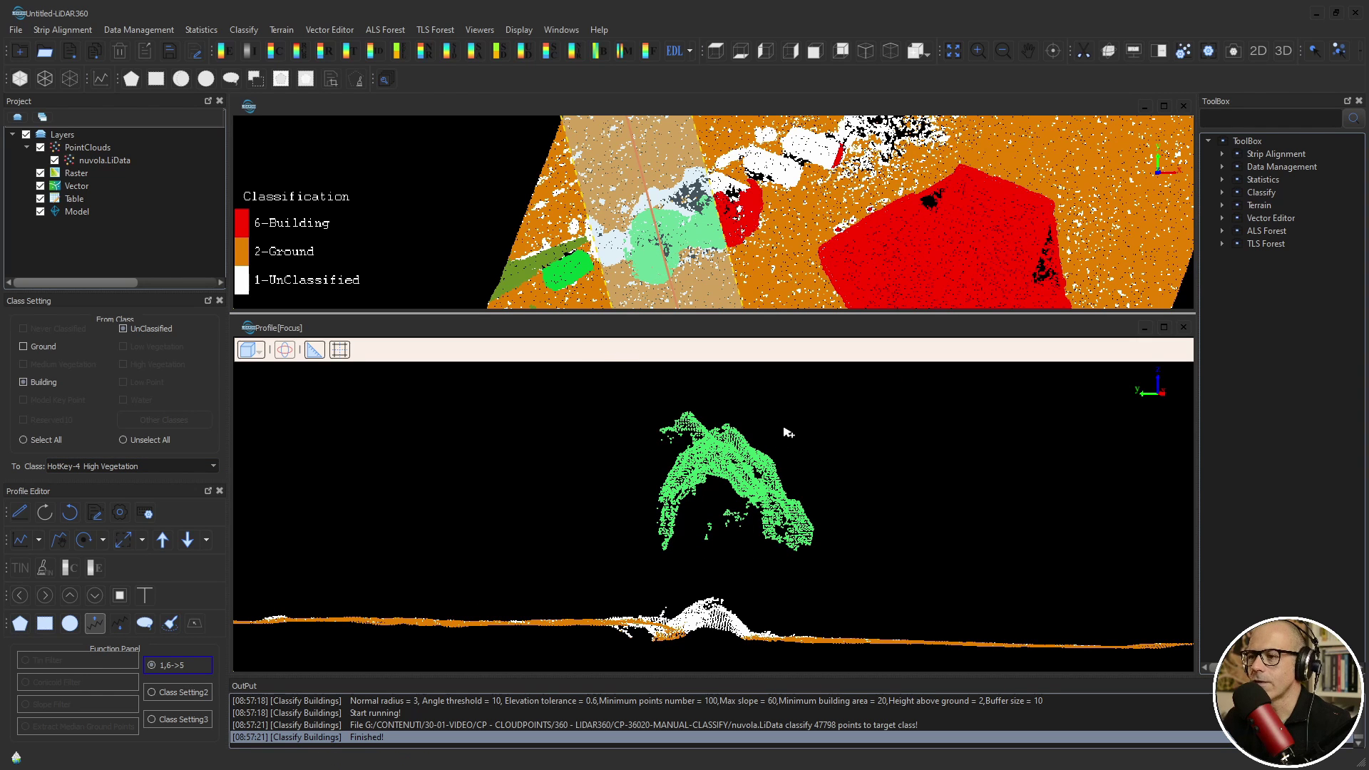
Step: Advance the profile one section and reclassify the rest of the tree crown to High Vegetation with a line drawn beneath it
{"action": "scroll", "coordinate": [692, 280], "scroll_direction": "down", "scroll_amount": 3}
{"action": "left_click_drag", "start_coordinate": [692, 253], "coordinate": [702, 242]}
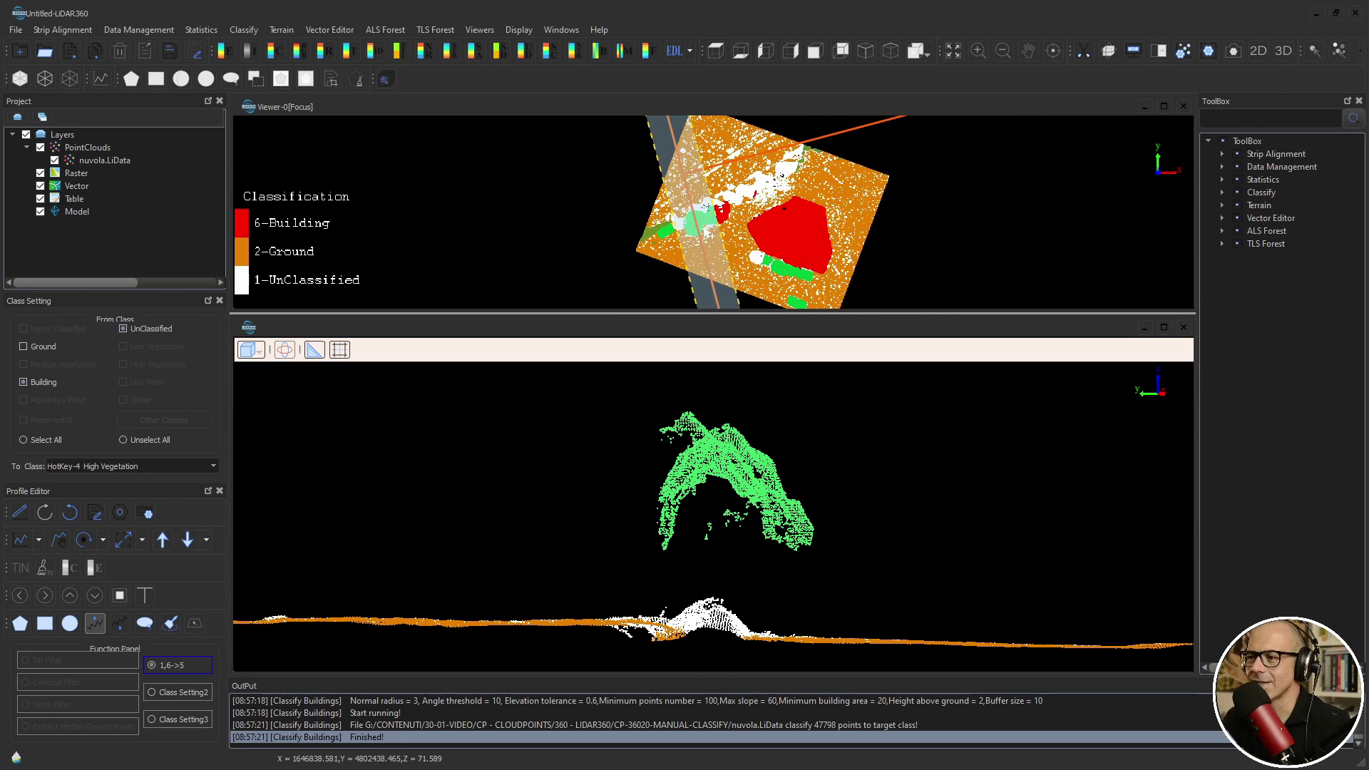
{"action": "left_click", "coordinate": [162, 542]}
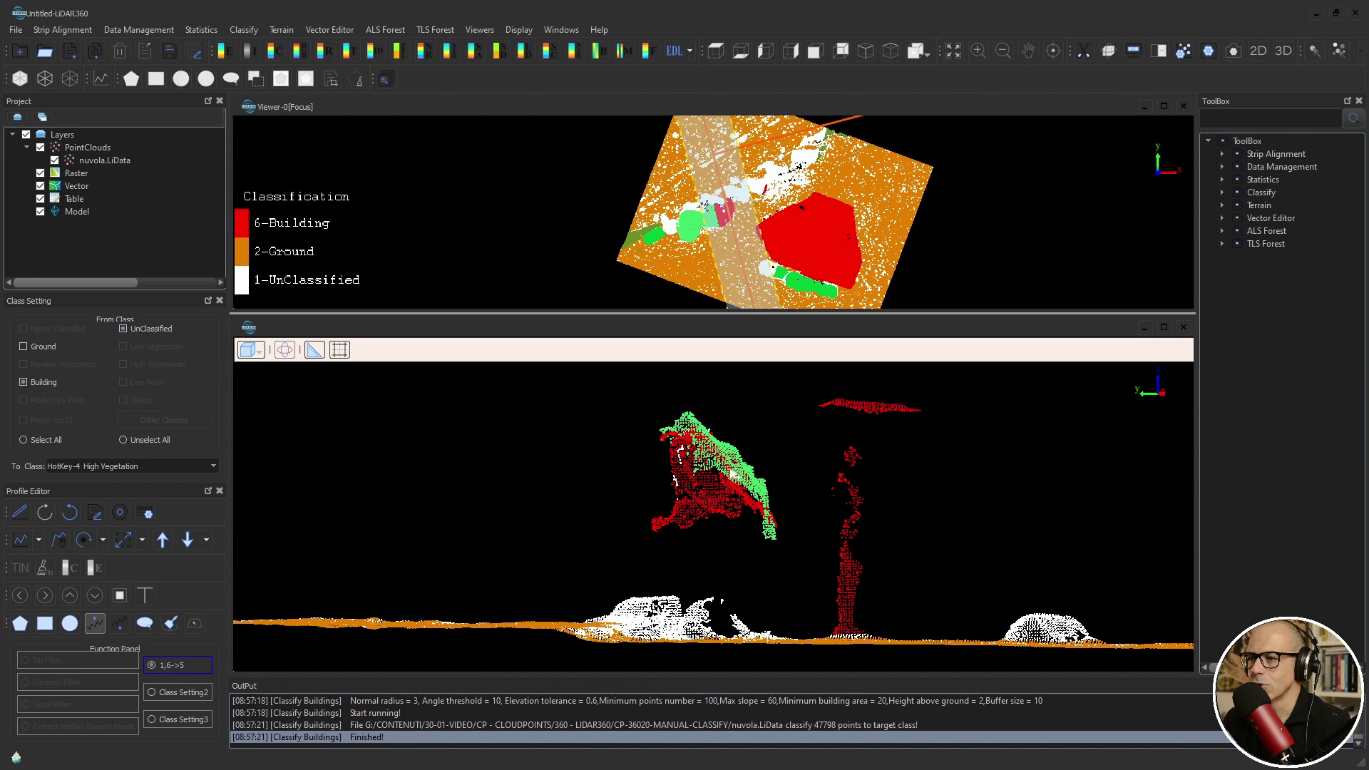
{"action": "scroll", "coordinate": [721, 214], "scroll_direction": "up", "scroll_amount": 3}
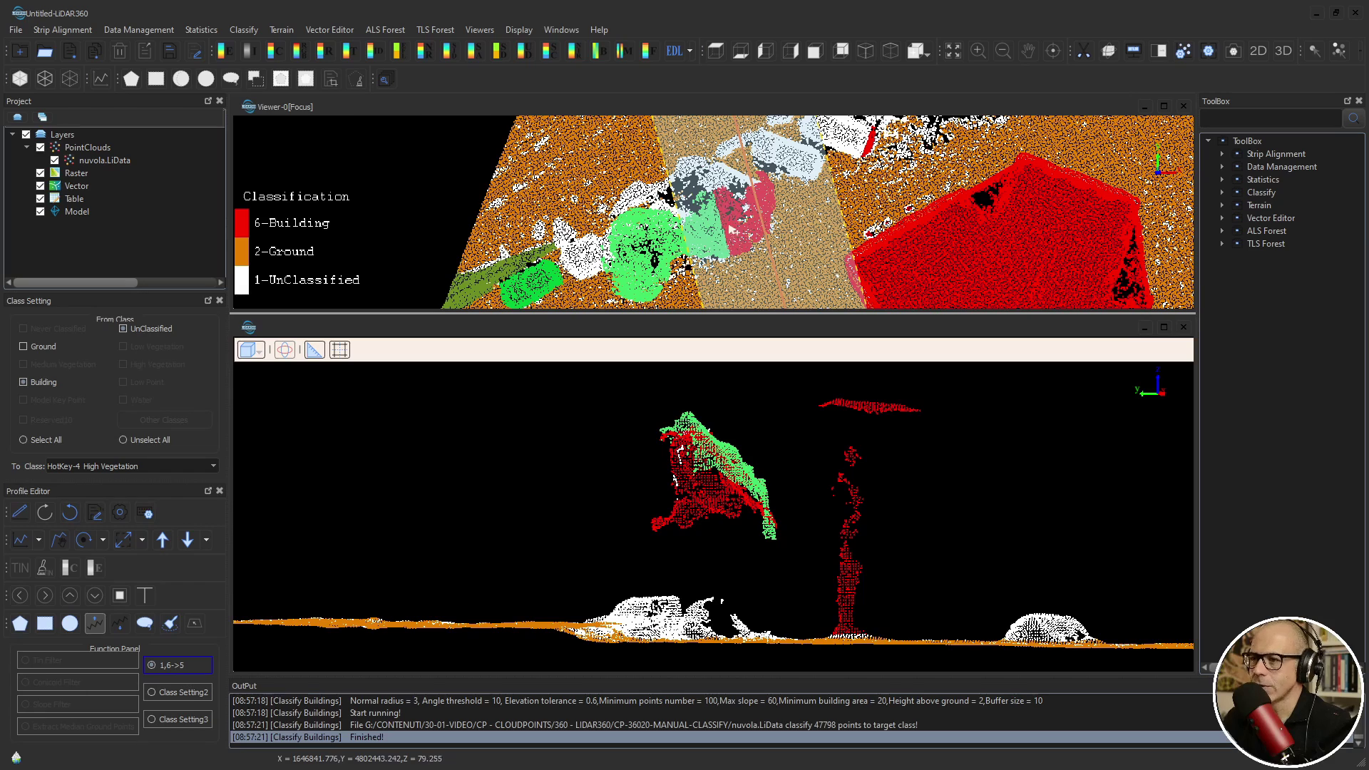
{"action": "scroll", "coordinate": [708, 209], "scroll_direction": "down", "scroll_amount": 1}
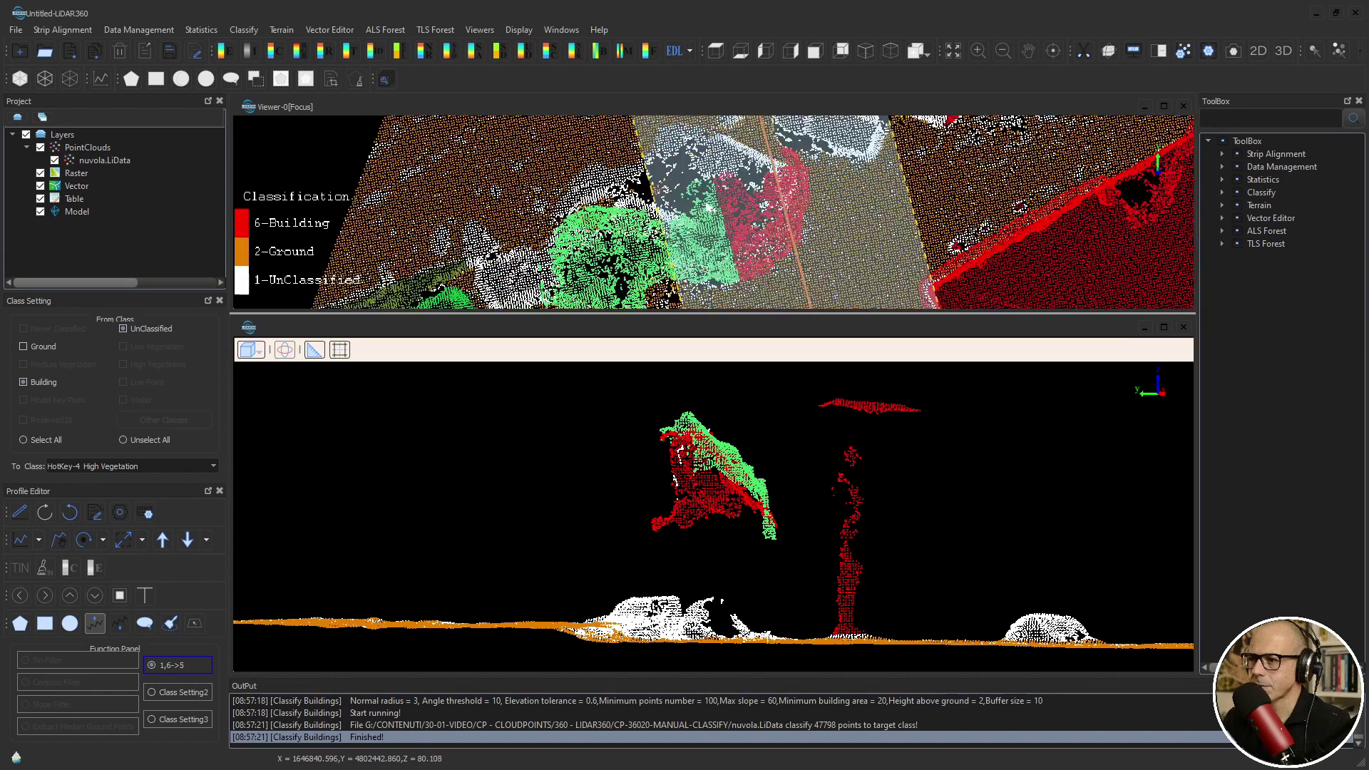
{"action": "left_click", "coordinate": [622, 540]}
{"action": "right_click", "coordinate": [803, 574]}
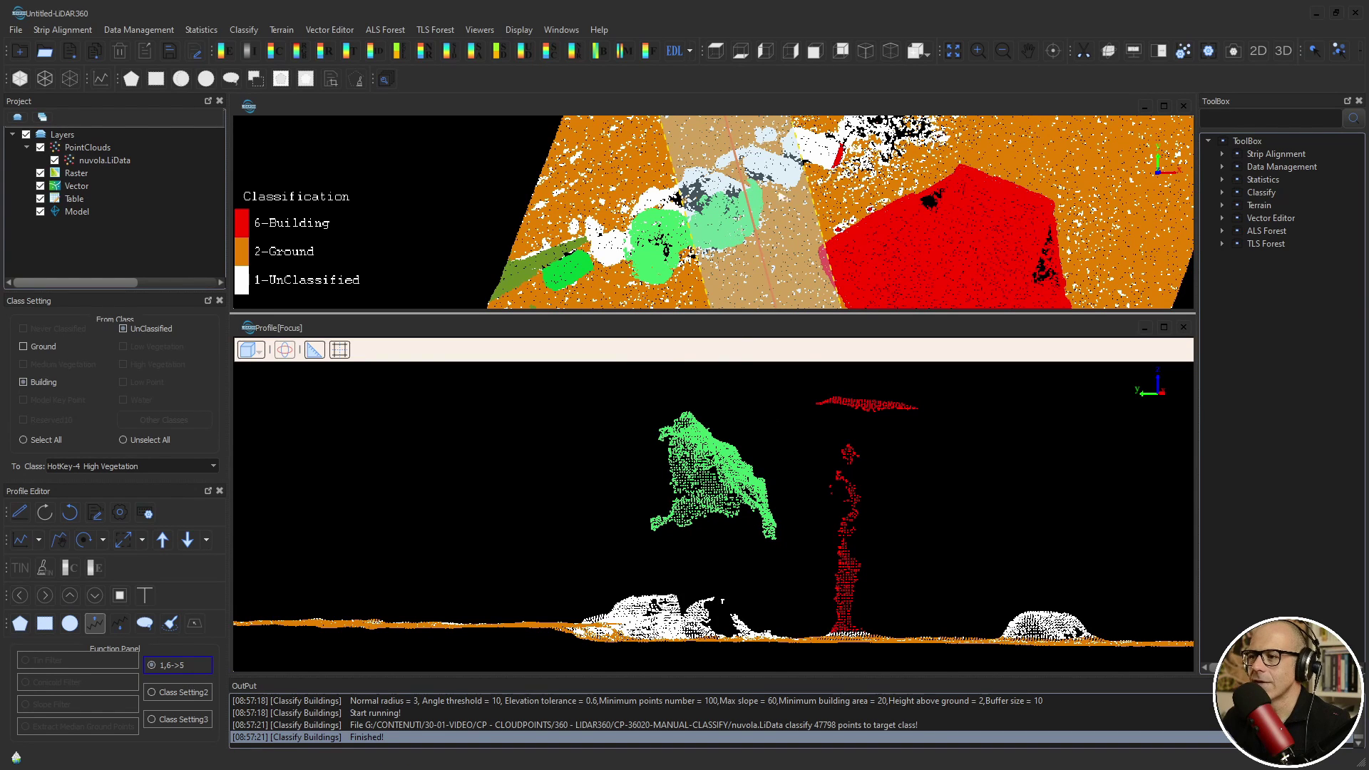
Step: Advance the profile to the next section, crossing the near part of the house
{"action": "scroll", "coordinate": [785, 222], "scroll_direction": "down", "scroll_amount": 2}
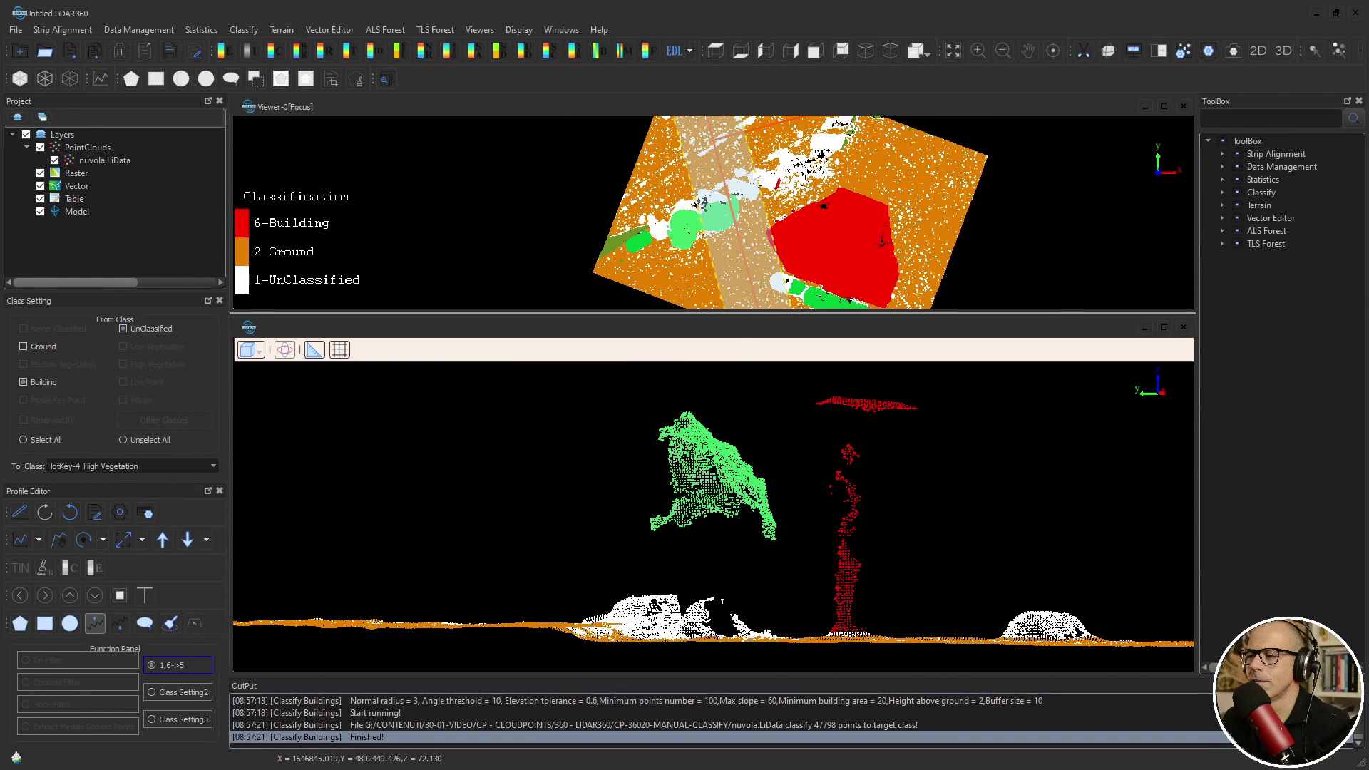
{"action": "scroll", "coordinate": [882, 240], "scroll_direction": "down", "scroll_amount": 3}
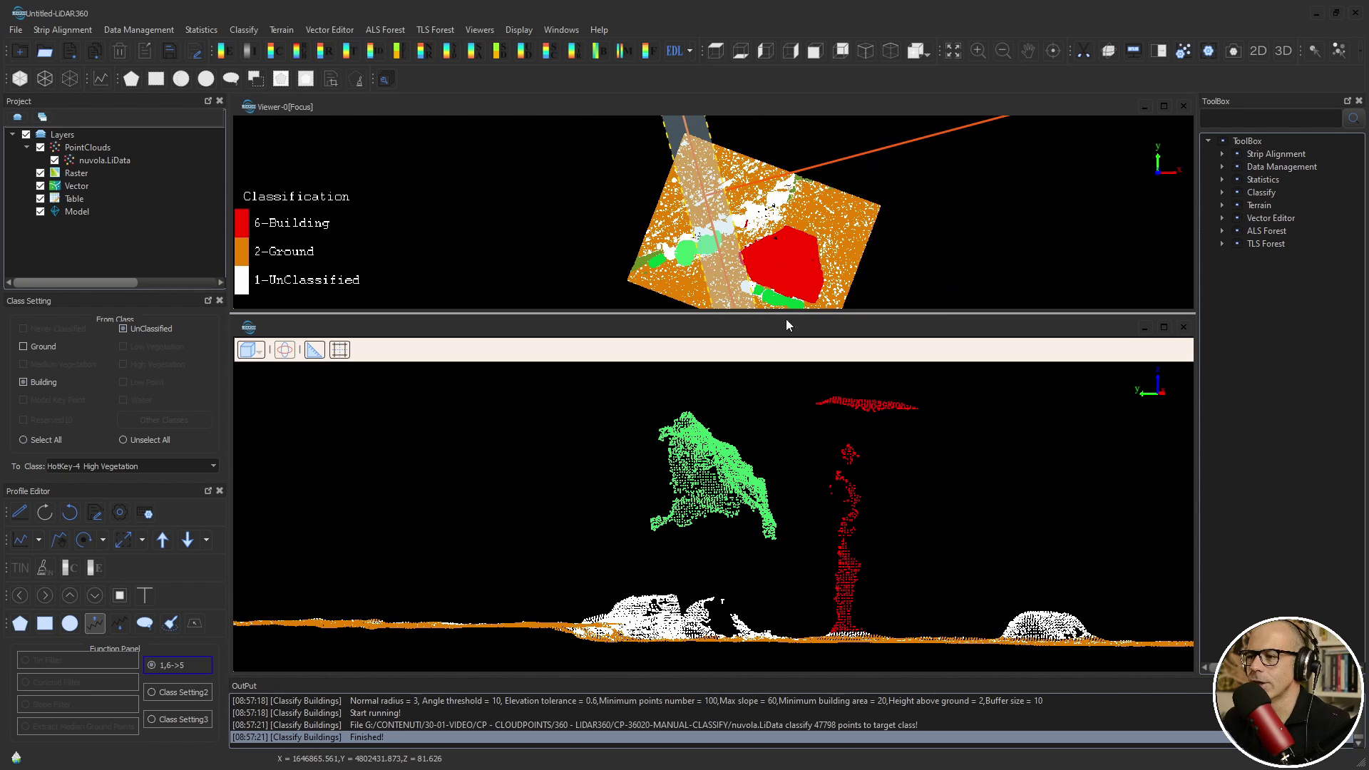
{"action": "scroll", "coordinate": [709, 210], "scroll_direction": "up", "scroll_amount": 3}
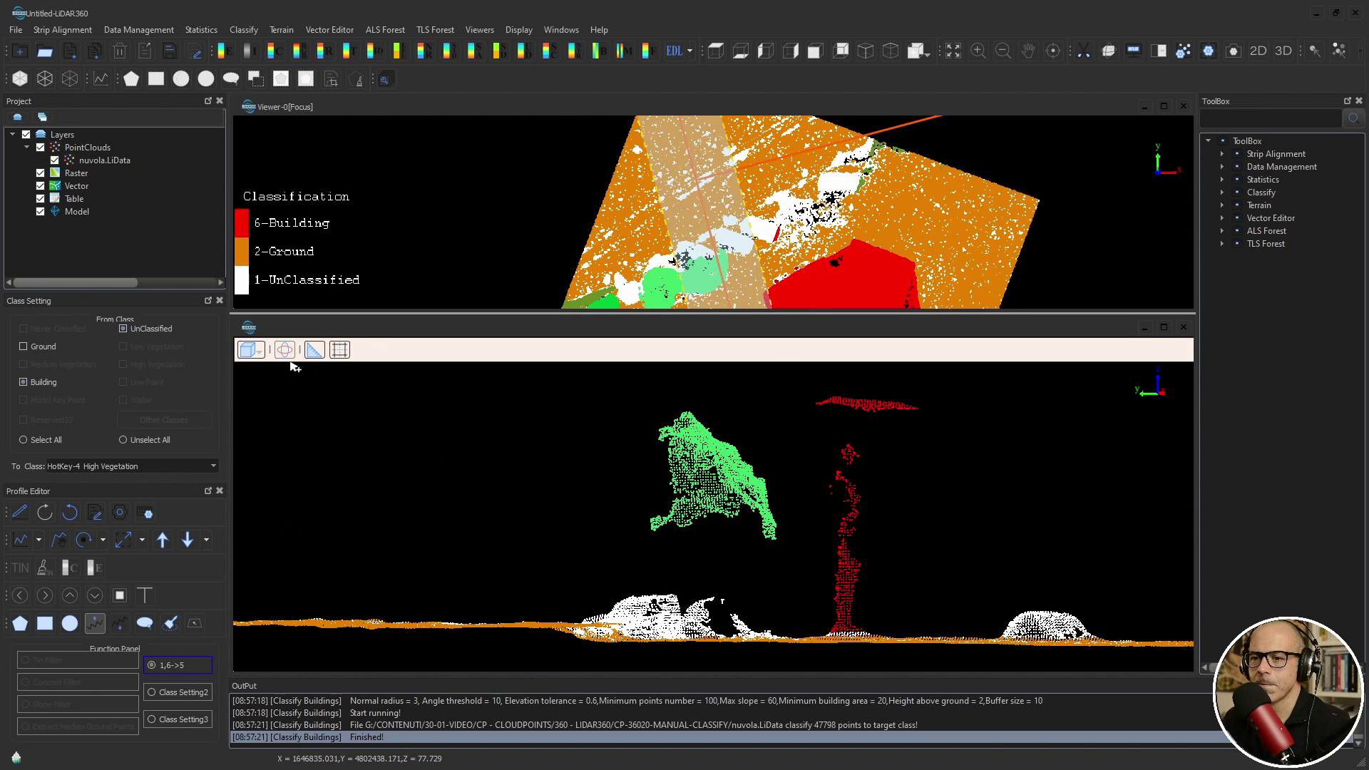
{"action": "left_click", "coordinate": [163, 540]}
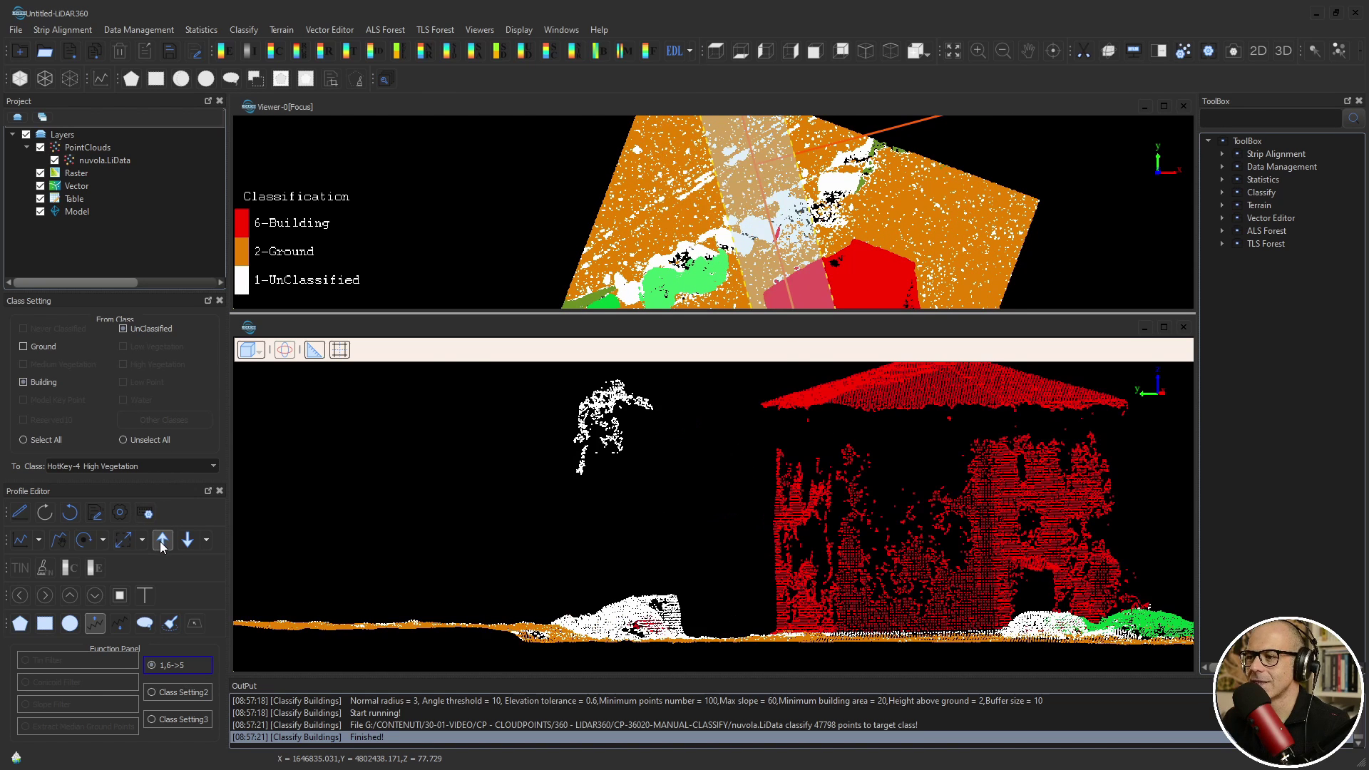
Step: Reclassify the small Unclassified tree crown beside the house to High Vegetation with a multi-point line drawn beneath it
{"action": "left_click", "coordinate": [464, 427]}
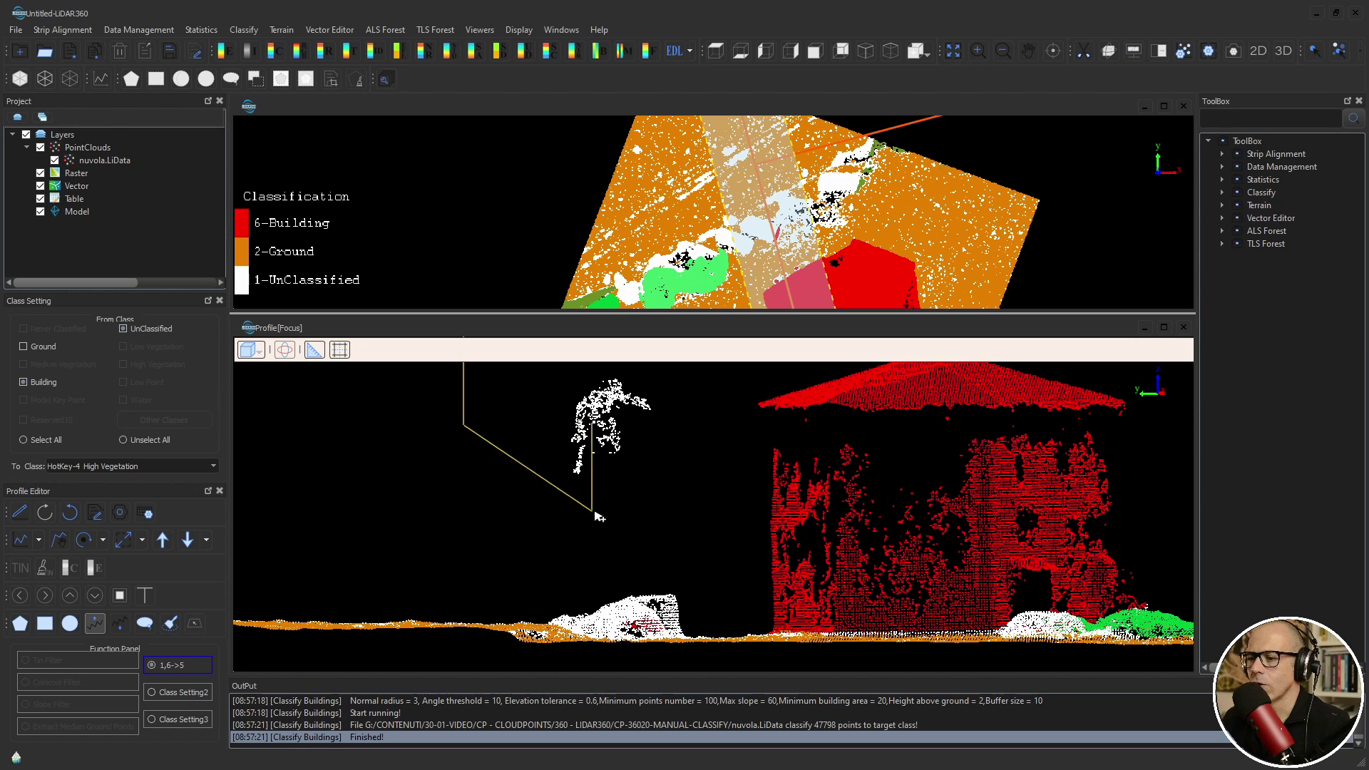
{"action": "right_click", "coordinate": [578, 480]}
{"action": "left_click", "coordinate": [497, 450]}
{"action": "left_click", "coordinate": [544, 498]}
{"action": "left_click", "coordinate": [585, 524]}
{"action": "right_click", "coordinate": [686, 488]}
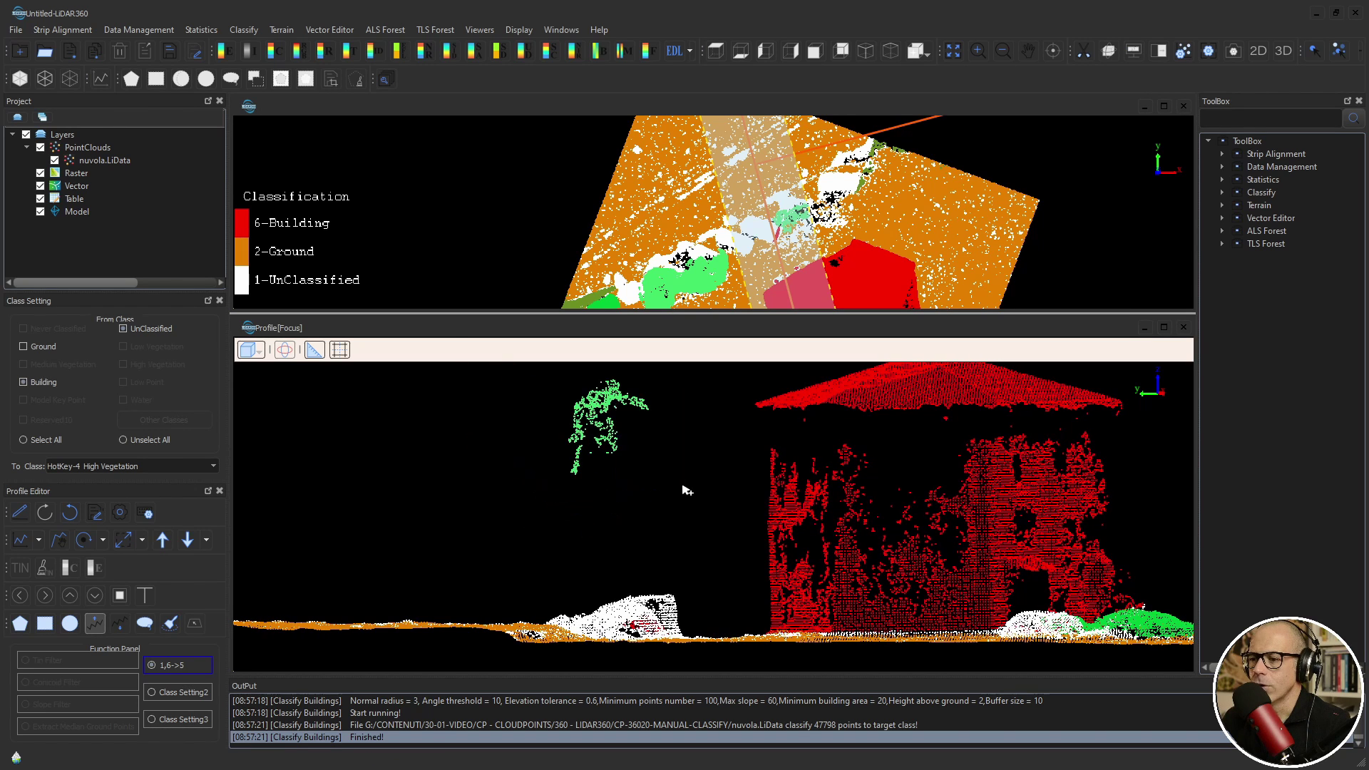
Step: Advance the profile one section and reclassify the remaining crown fragment beside the house to High Vegetation
{"action": "scroll", "coordinate": [686, 489], "scroll_direction": "down", "scroll_amount": 2}
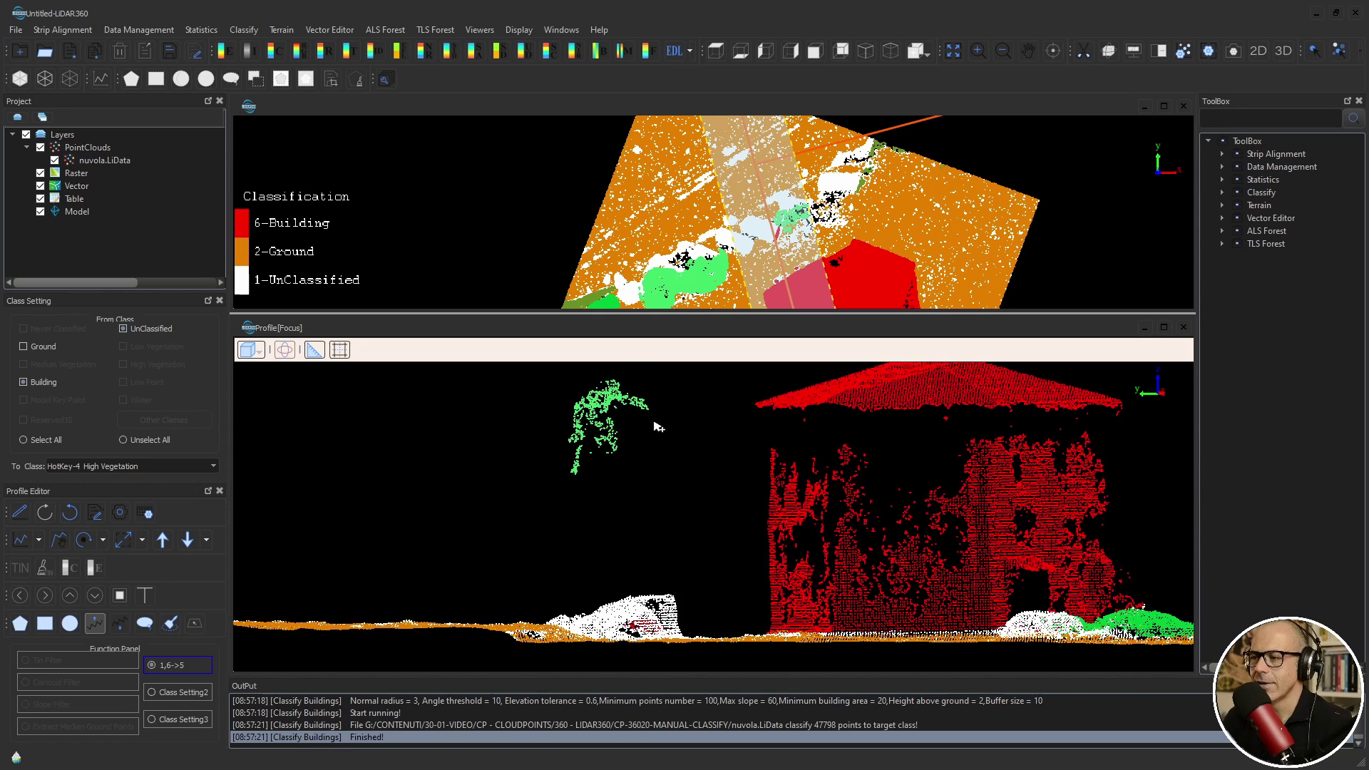
{"action": "left_click", "coordinate": [166, 544]}
{"action": "left_click", "coordinate": [552, 472]}
{"action": "right_click", "coordinate": [674, 499]}
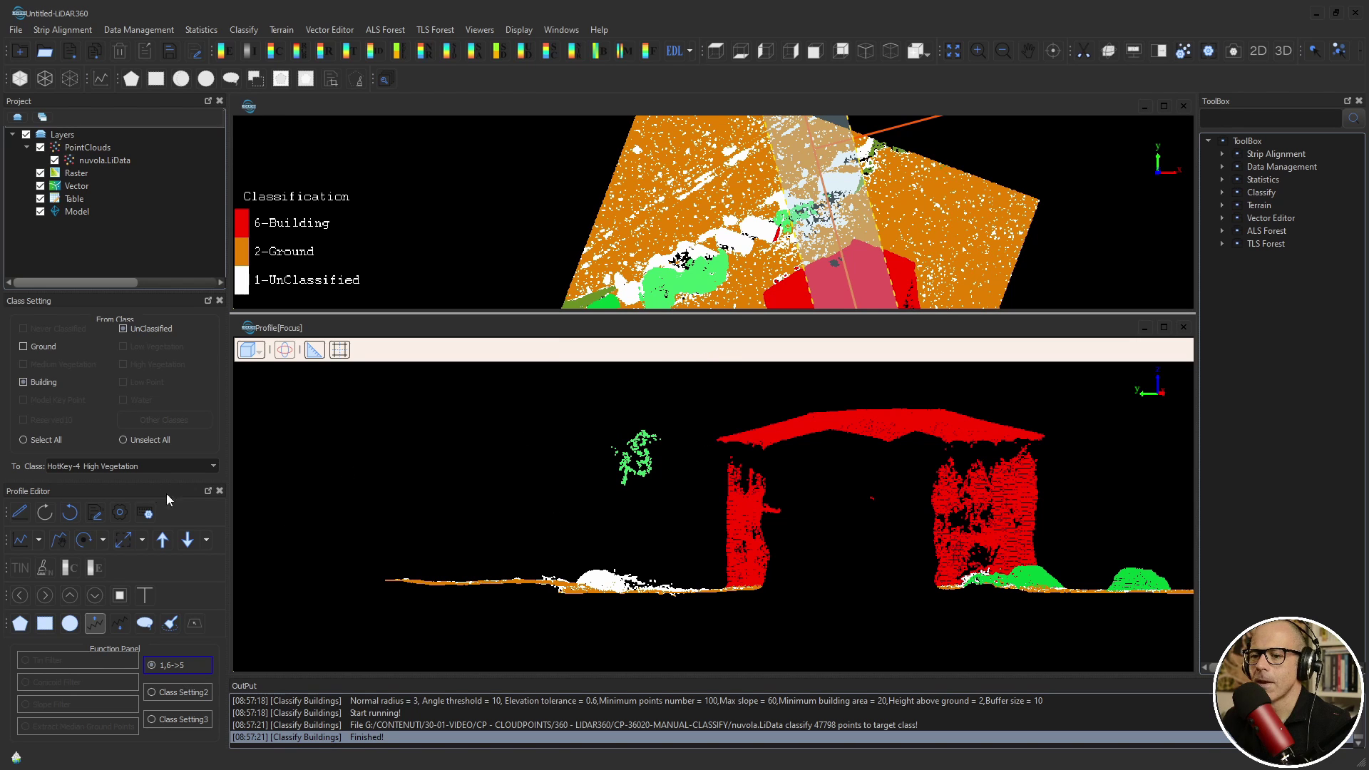
Step: Advance the profile past the house to the bare ground, and return one section to the far part of the house
{"action": "left_click", "coordinate": [163, 541]}
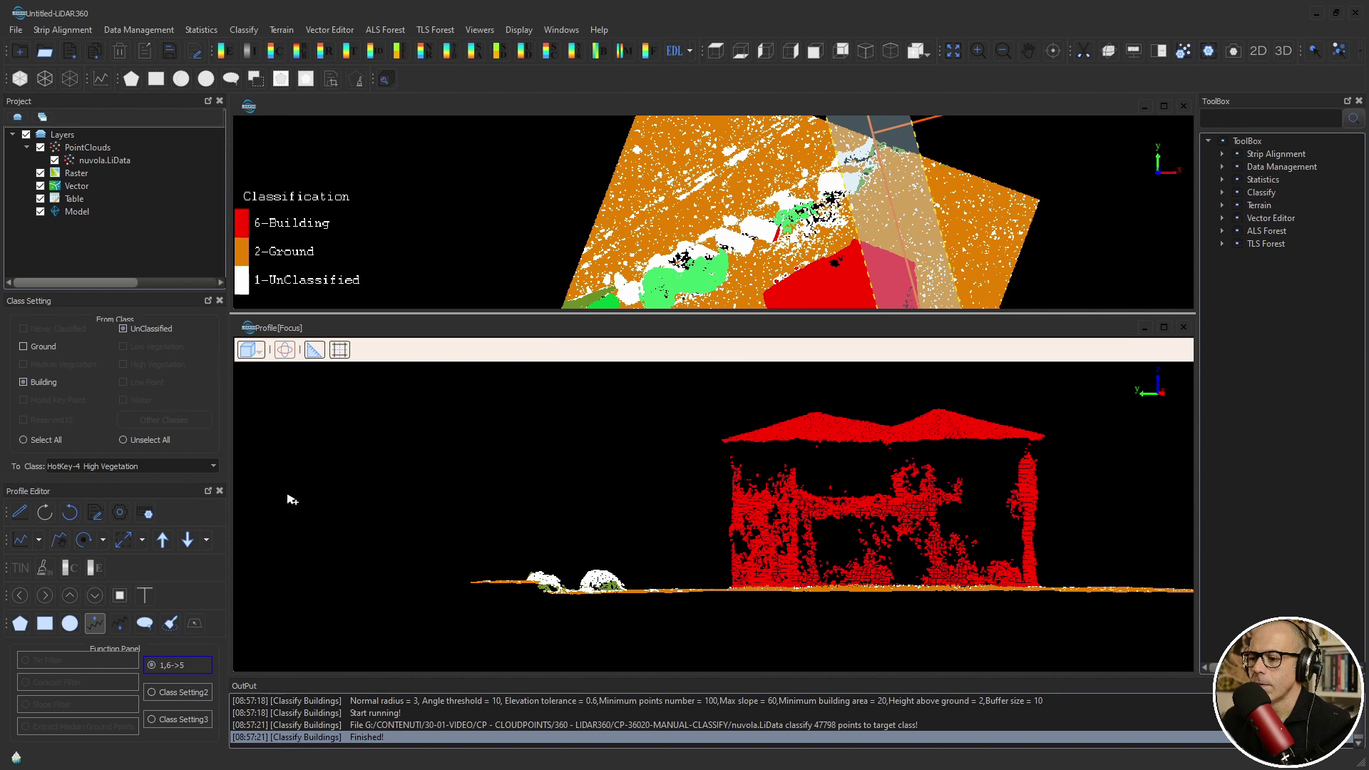
{"action": "left_click", "coordinate": [161, 540]}
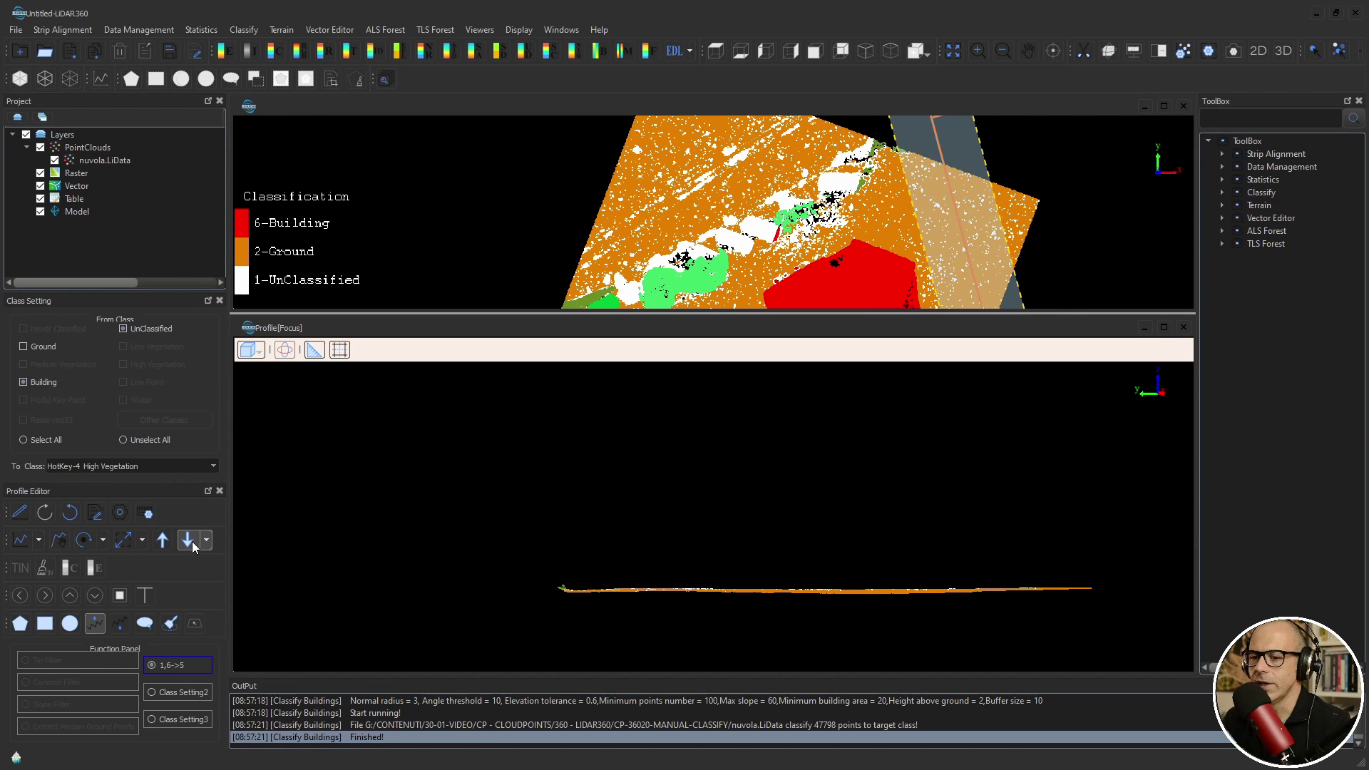
{"action": "left_click", "coordinate": [189, 541]}
{"action": "scroll", "coordinate": [761, 184], "scroll_direction": "down", "scroll_amount": 5}
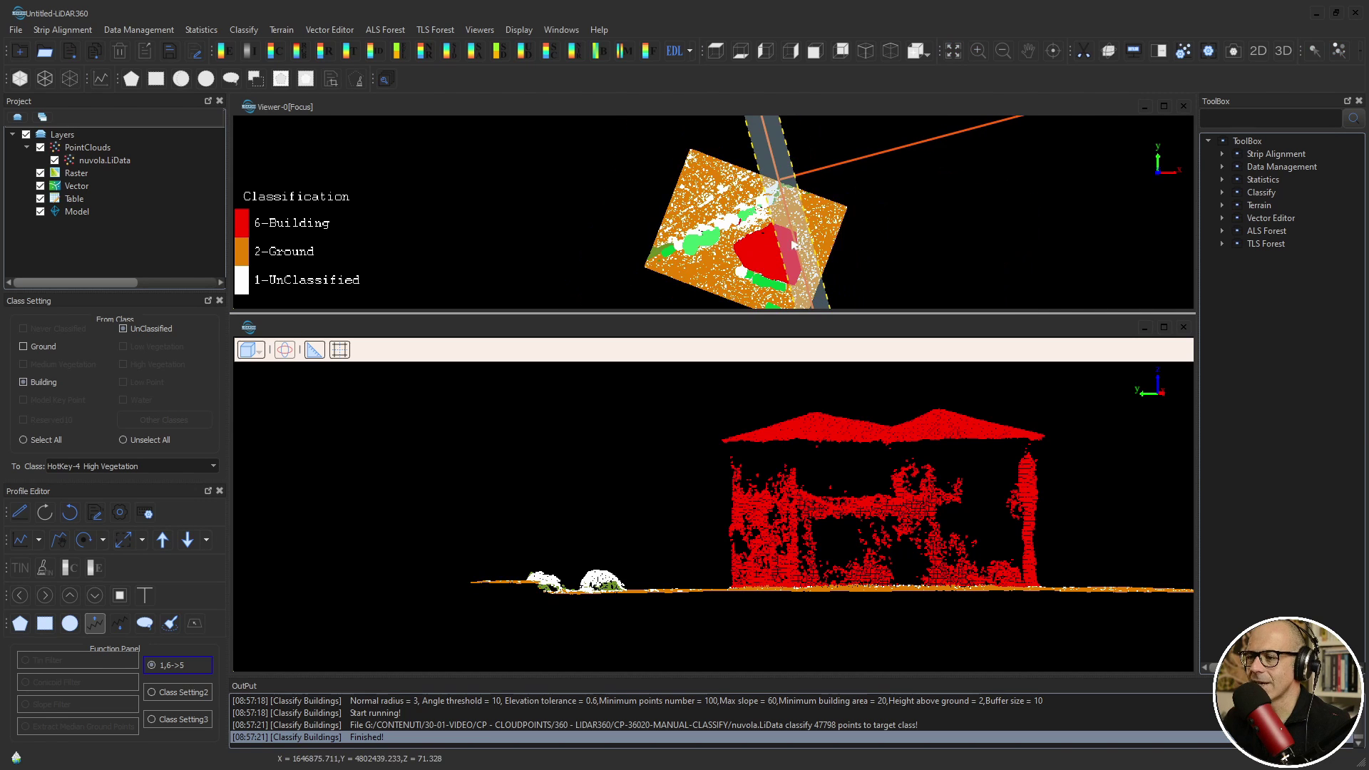
{"action": "scroll", "coordinate": [762, 184], "scroll_direction": "up", "scroll_amount": 2}
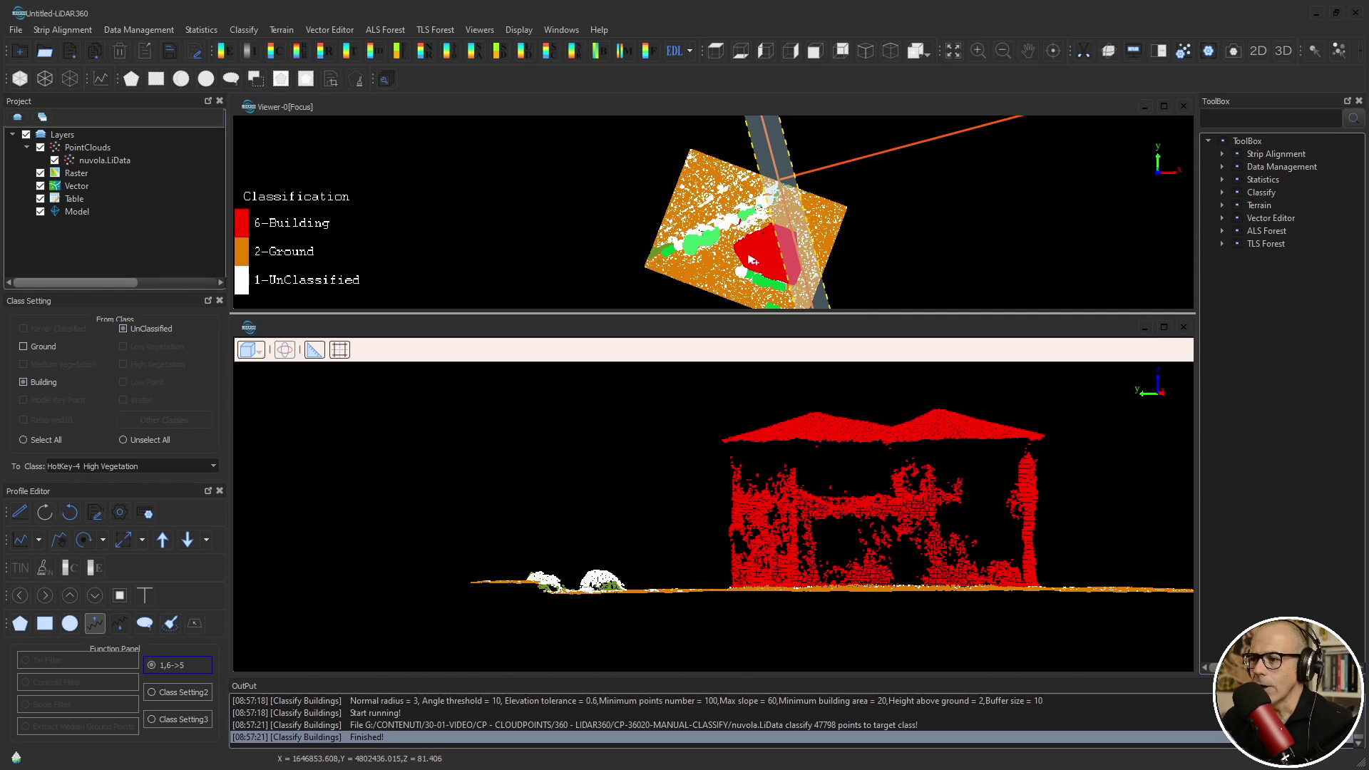
Step: Move the profile back two sections so it crosses the near part of the house and the row of cars and plants
{"action": "scroll", "coordinate": [793, 195], "scroll_direction": "up", "scroll_amount": 2}
{"action": "scroll", "coordinate": [805, 205], "scroll_direction": "up", "scroll_amount": 5}
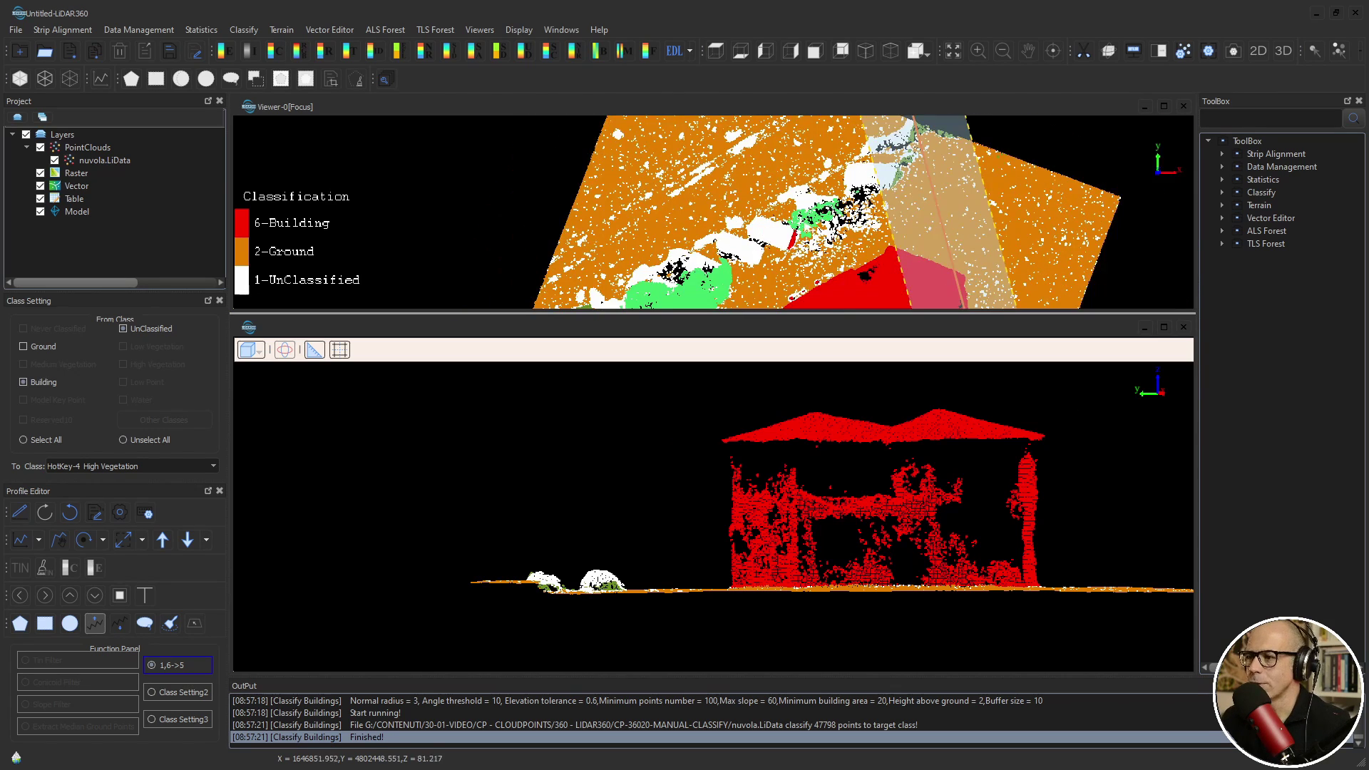
{"action": "scroll", "coordinate": [784, 207], "scroll_direction": "down", "scroll_amount": 3}
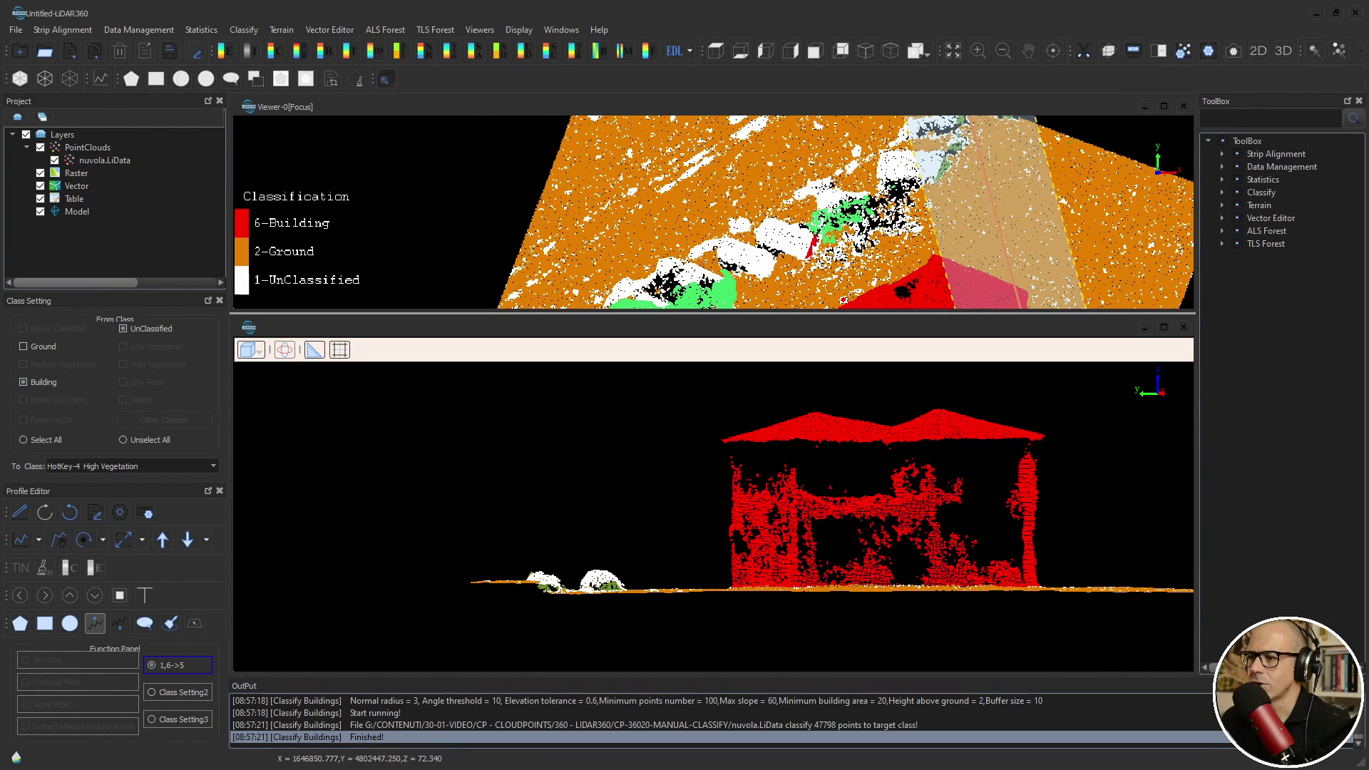
{"action": "left_click_drag", "start_coordinate": [822, 241], "coordinate": [819, 247]}
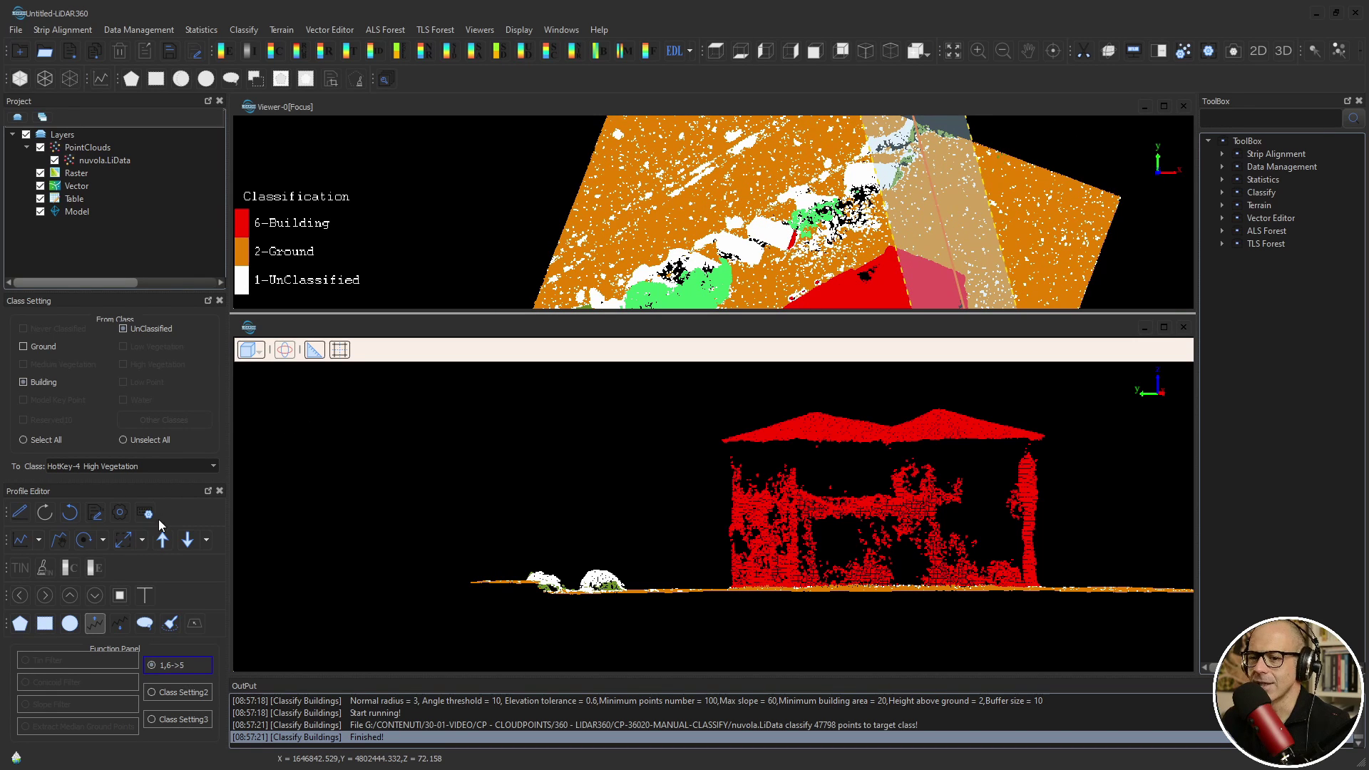
{"action": "left_click", "coordinate": [184, 542]}
{"action": "left_click", "coordinate": [185, 542]}
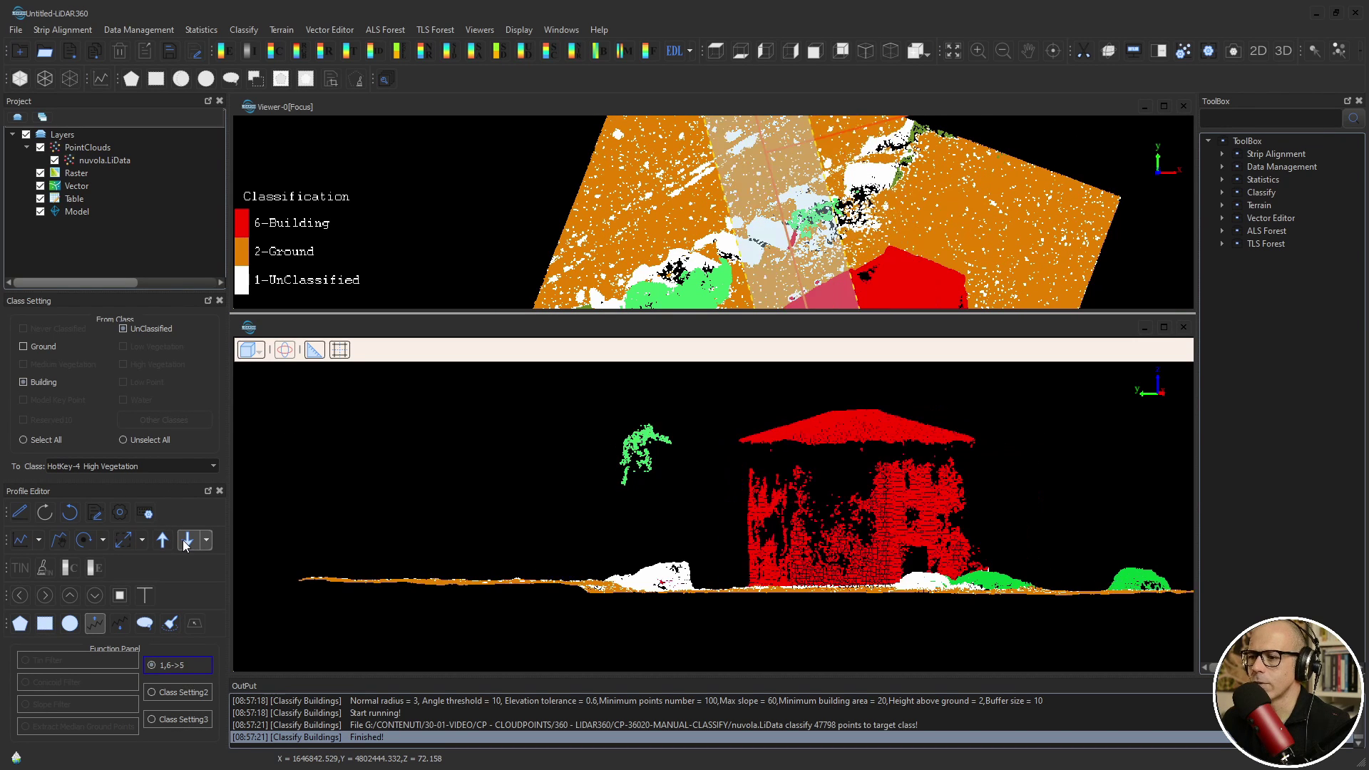
Step: Examine the Unclassified objects beside the house, comparing the profile section with the plan view
{"action": "scroll", "coordinate": [756, 576], "scroll_direction": "up", "scroll_amount": 5}
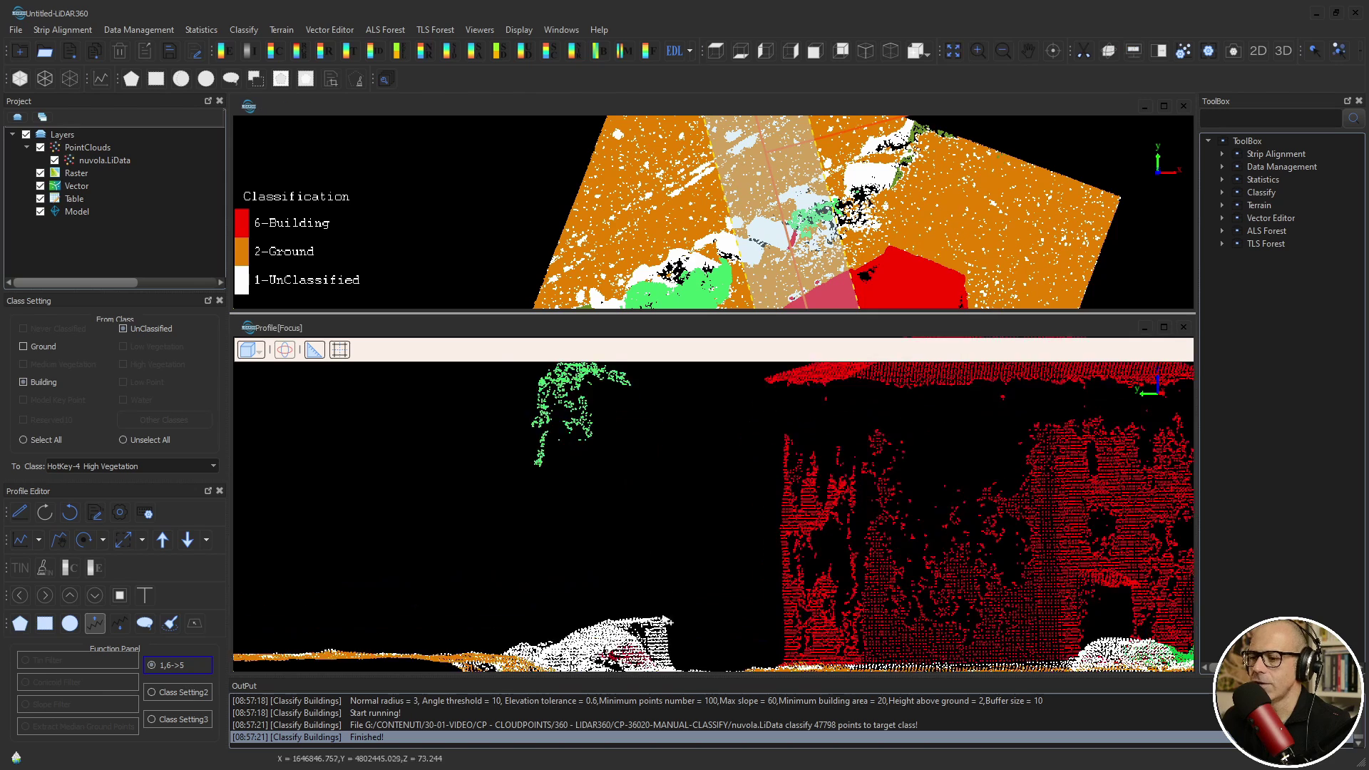
{"action": "scroll", "coordinate": [624, 663], "scroll_direction": "down", "scroll_amount": 3}
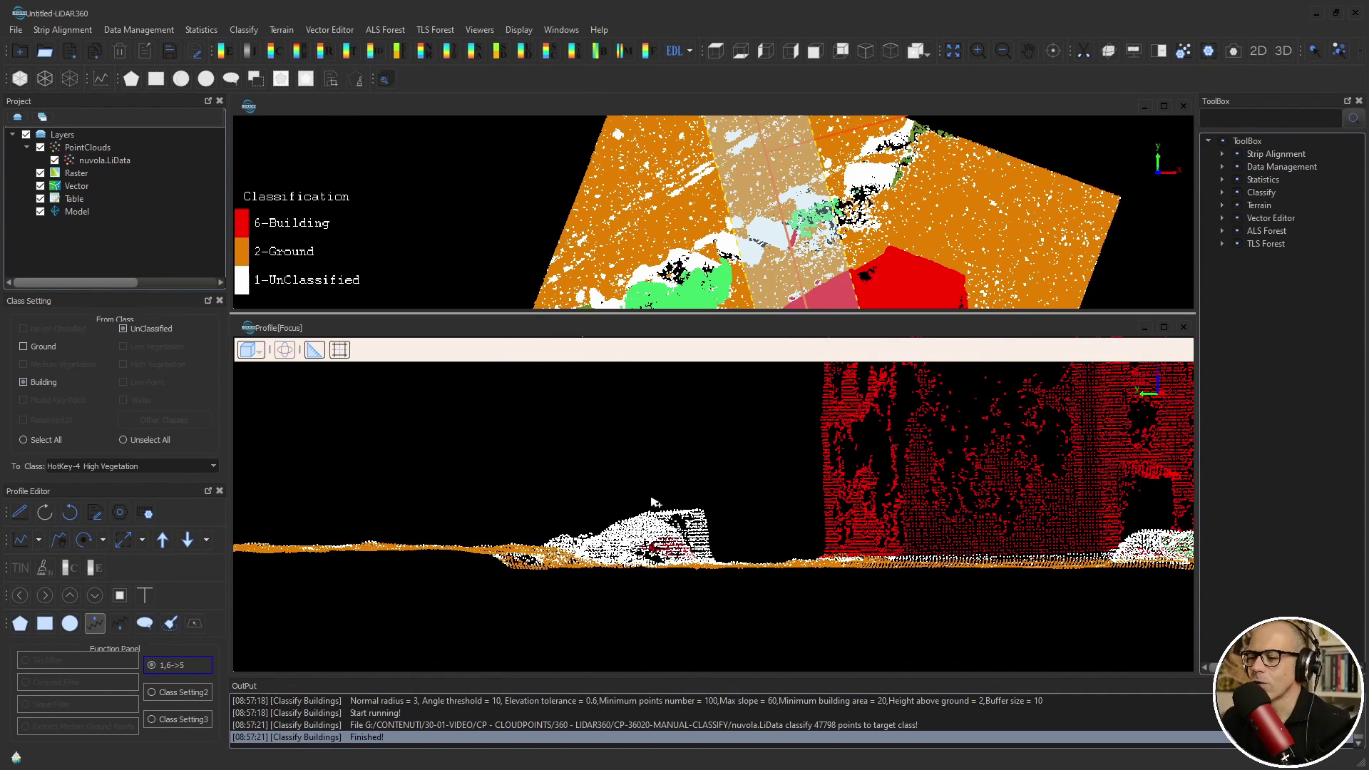
{"action": "scroll", "coordinate": [670, 389], "scroll_direction": "down", "scroll_amount": 2}
{"action": "scroll", "coordinate": [739, 249], "scroll_direction": "down", "scroll_amount": 3}
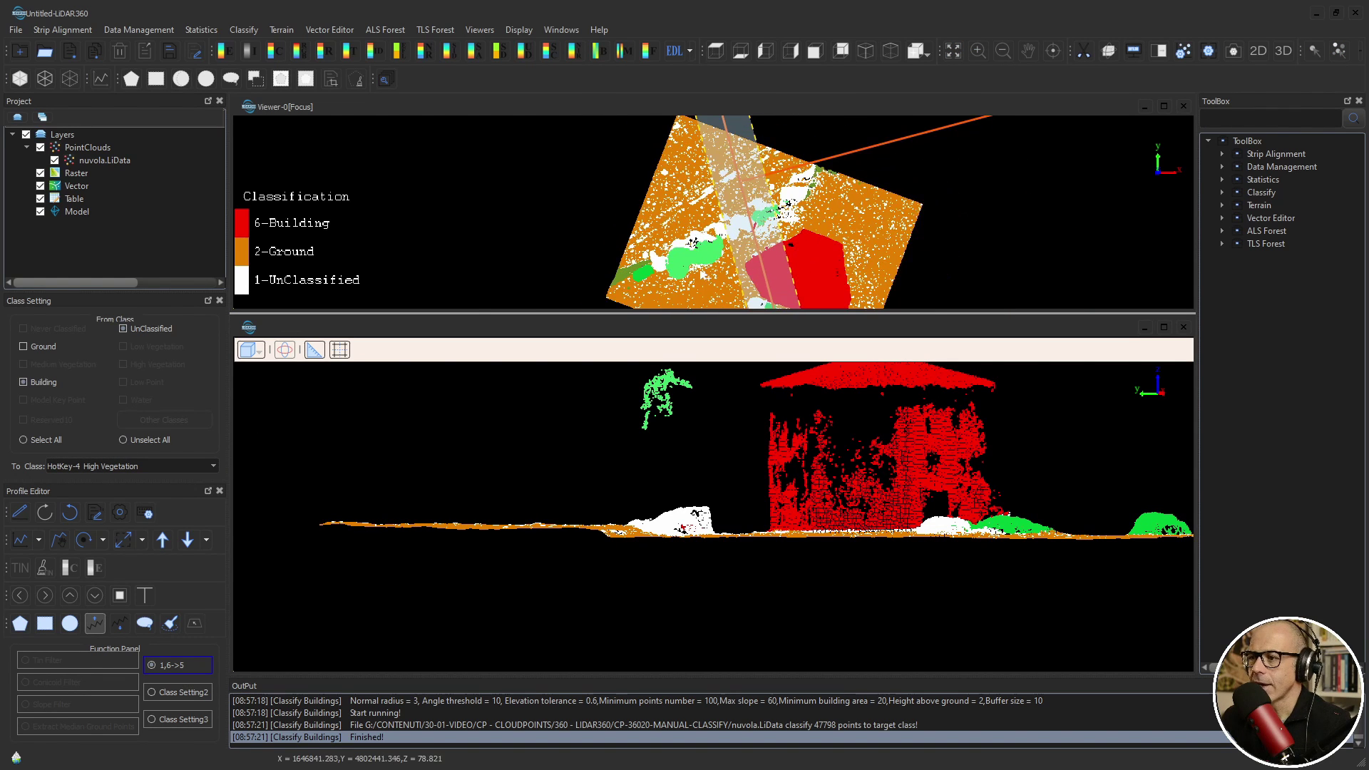
{"action": "scroll", "coordinate": [713, 214], "scroll_direction": "up", "scroll_amount": 5}
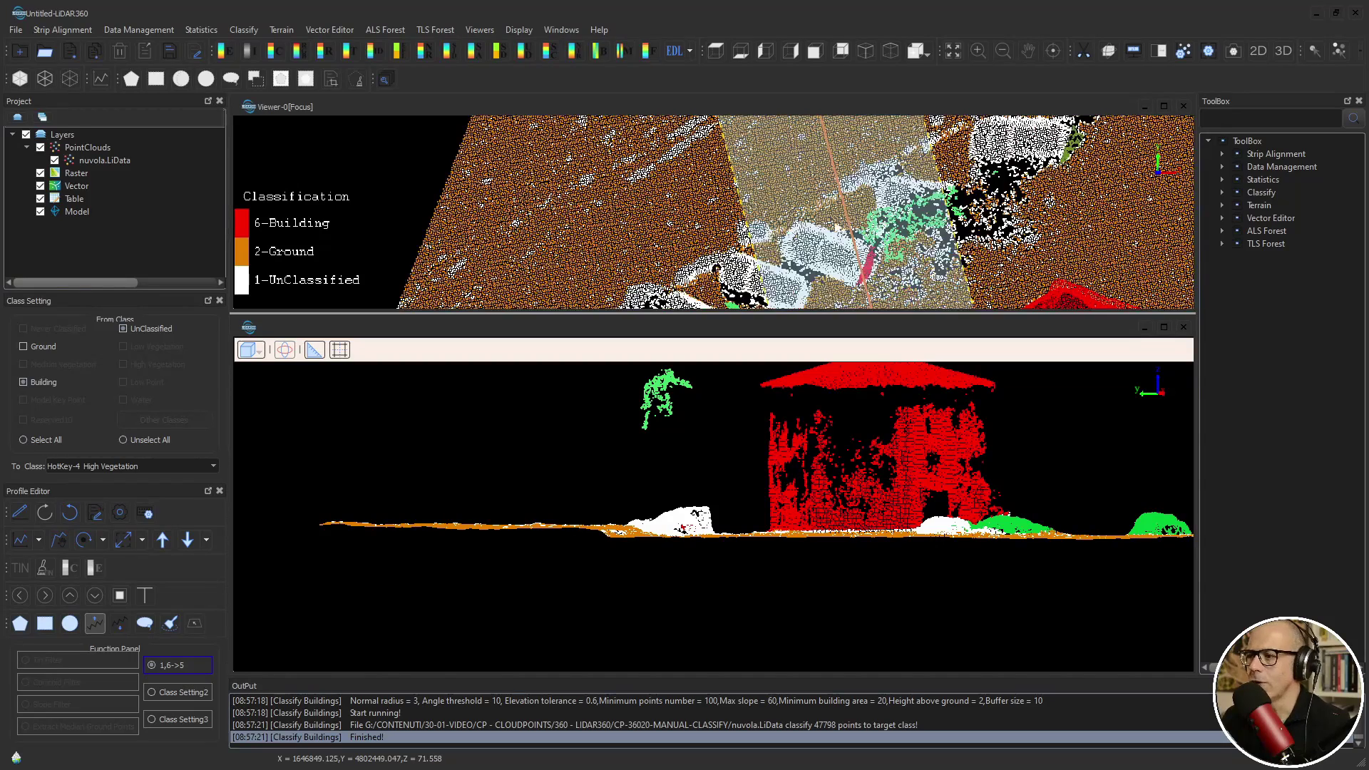
{"action": "scroll", "coordinate": [836, 228], "scroll_direction": "down", "scroll_amount": 2}
{"action": "scroll", "coordinate": [836, 228], "scroll_direction": "down", "scroll_amount": 2}
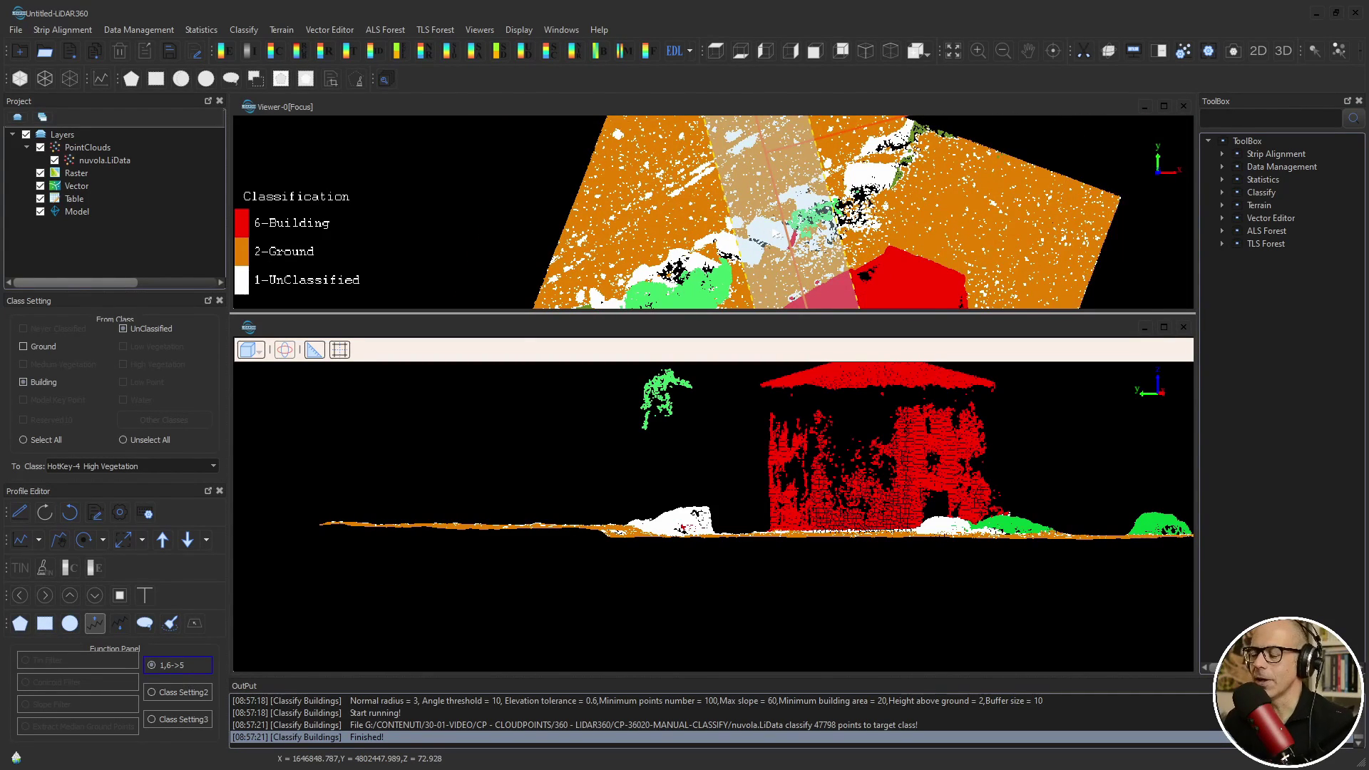
{"action": "scroll", "coordinate": [777, 235], "scroll_direction": "down", "scroll_amount": 3}
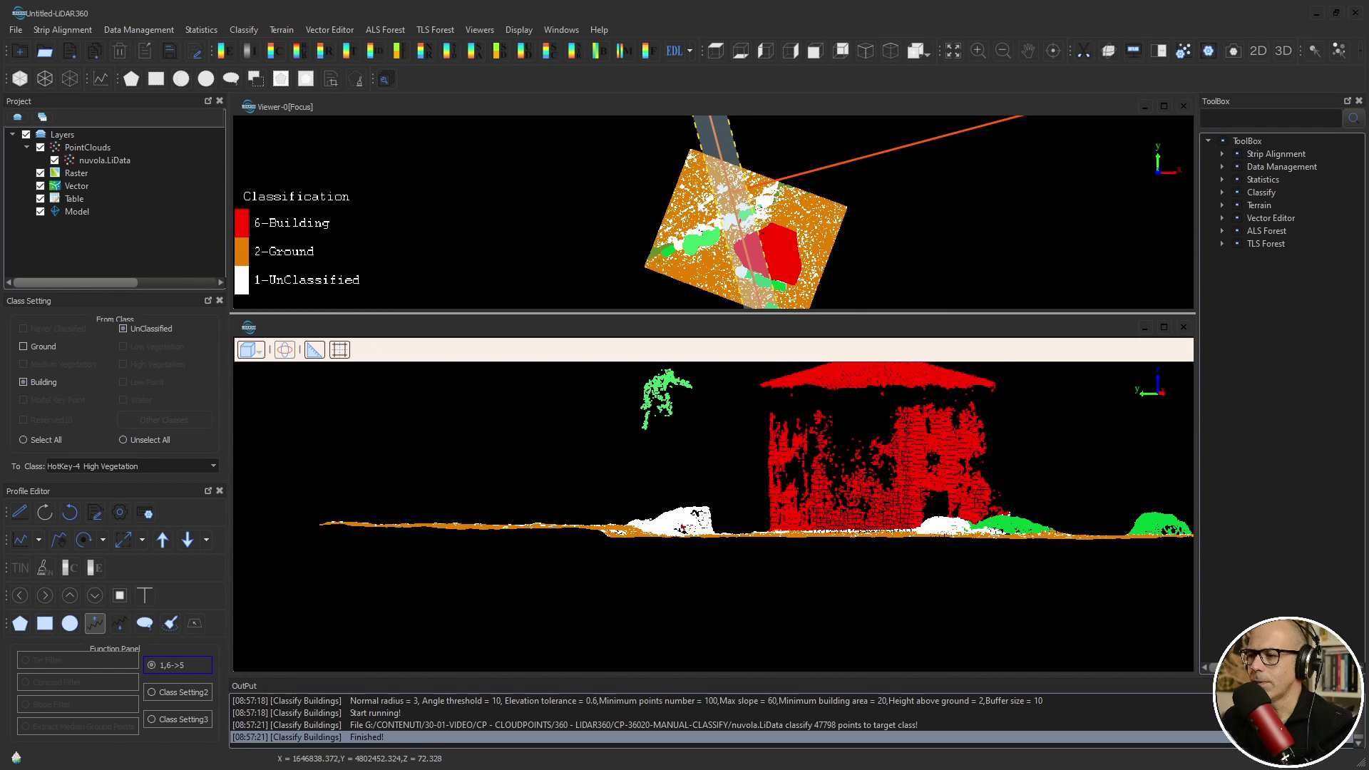
Step: Rotate the profile to run along the row of cars and plants and shift it one section onto them
{"action": "left_click", "coordinate": [84, 540]}
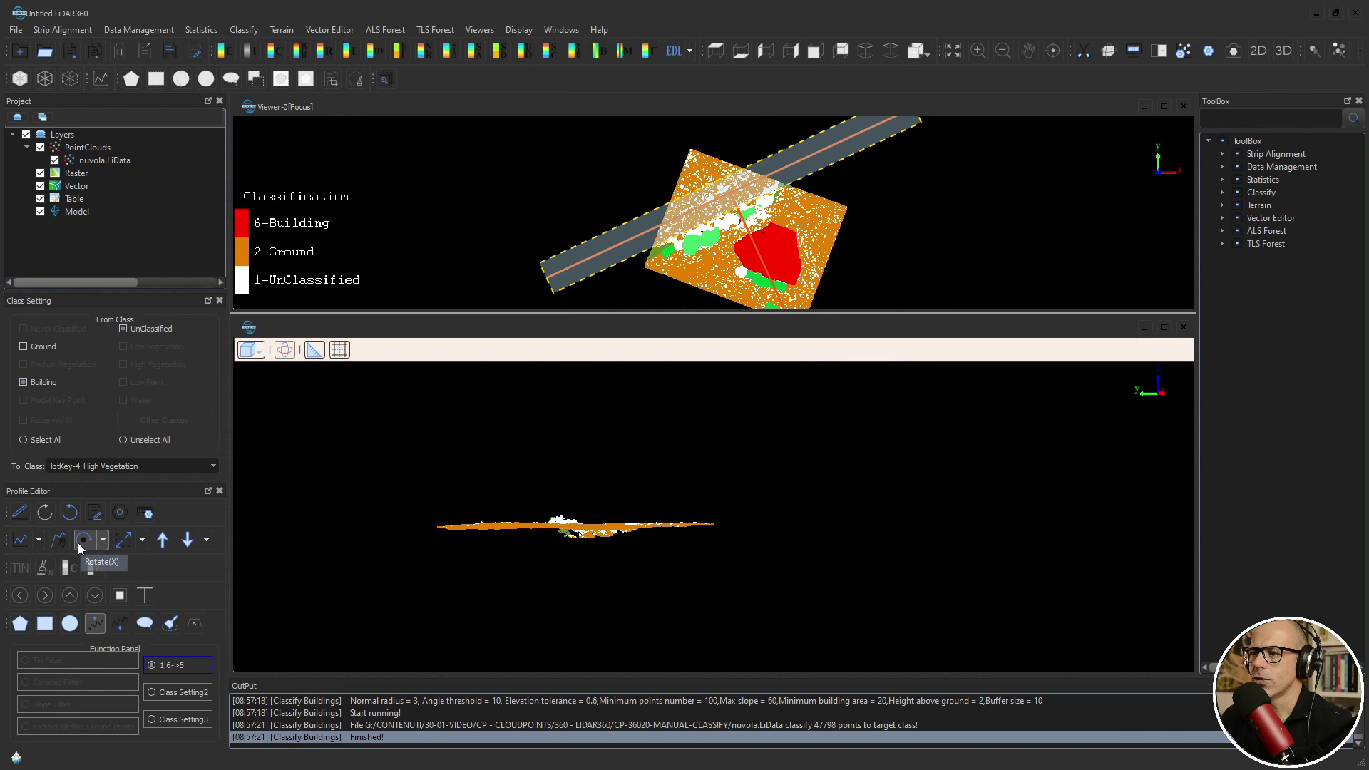
{"action": "left_click", "coordinate": [79, 542]}
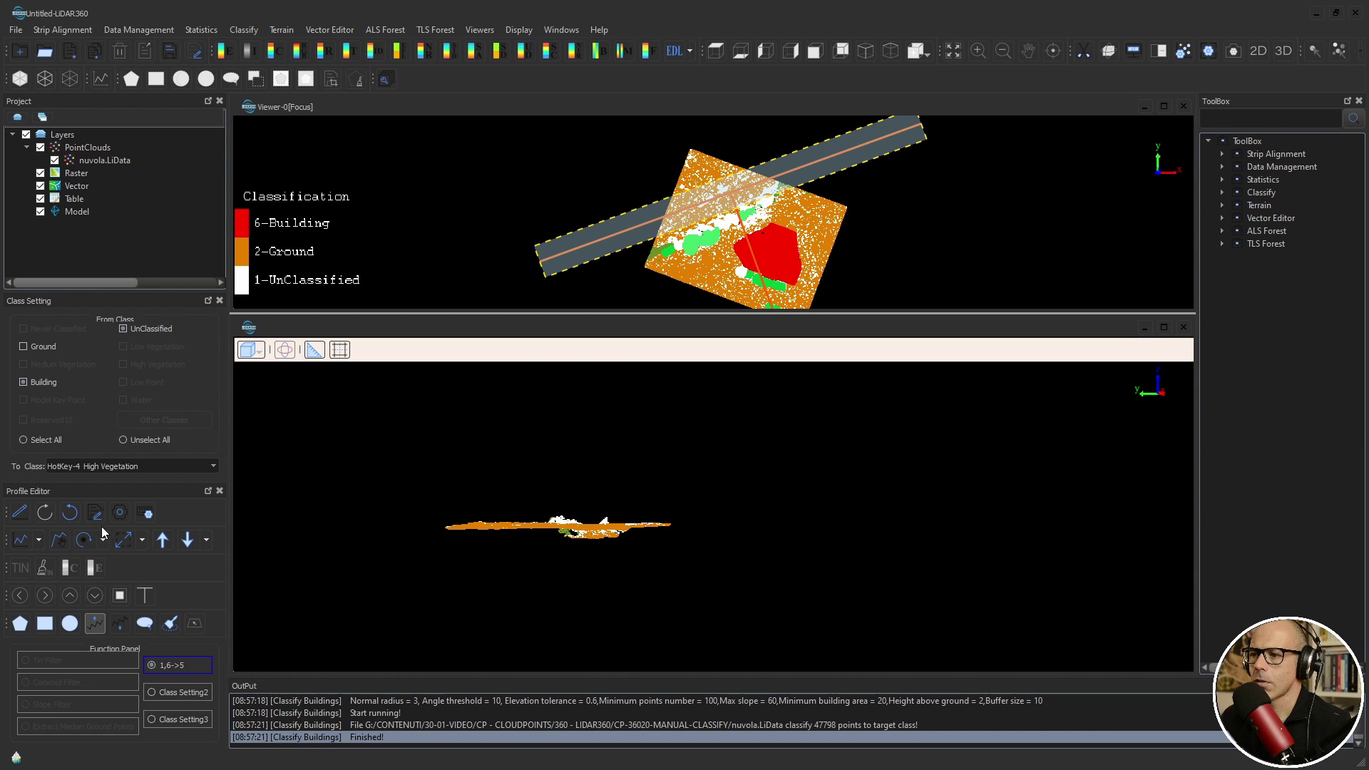
{"action": "left_click", "coordinate": [163, 542]}
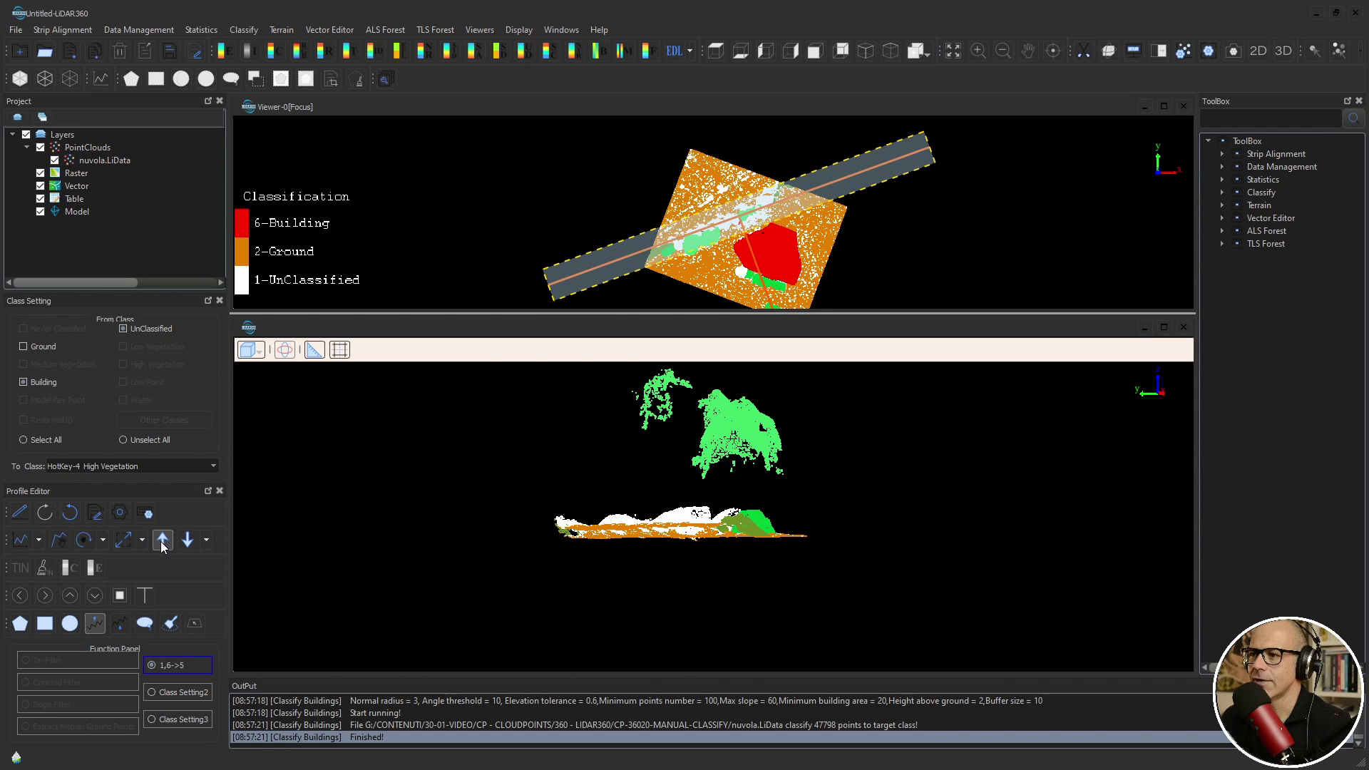
{"action": "scroll", "coordinate": [653, 512], "scroll_direction": "up", "scroll_amount": 5}
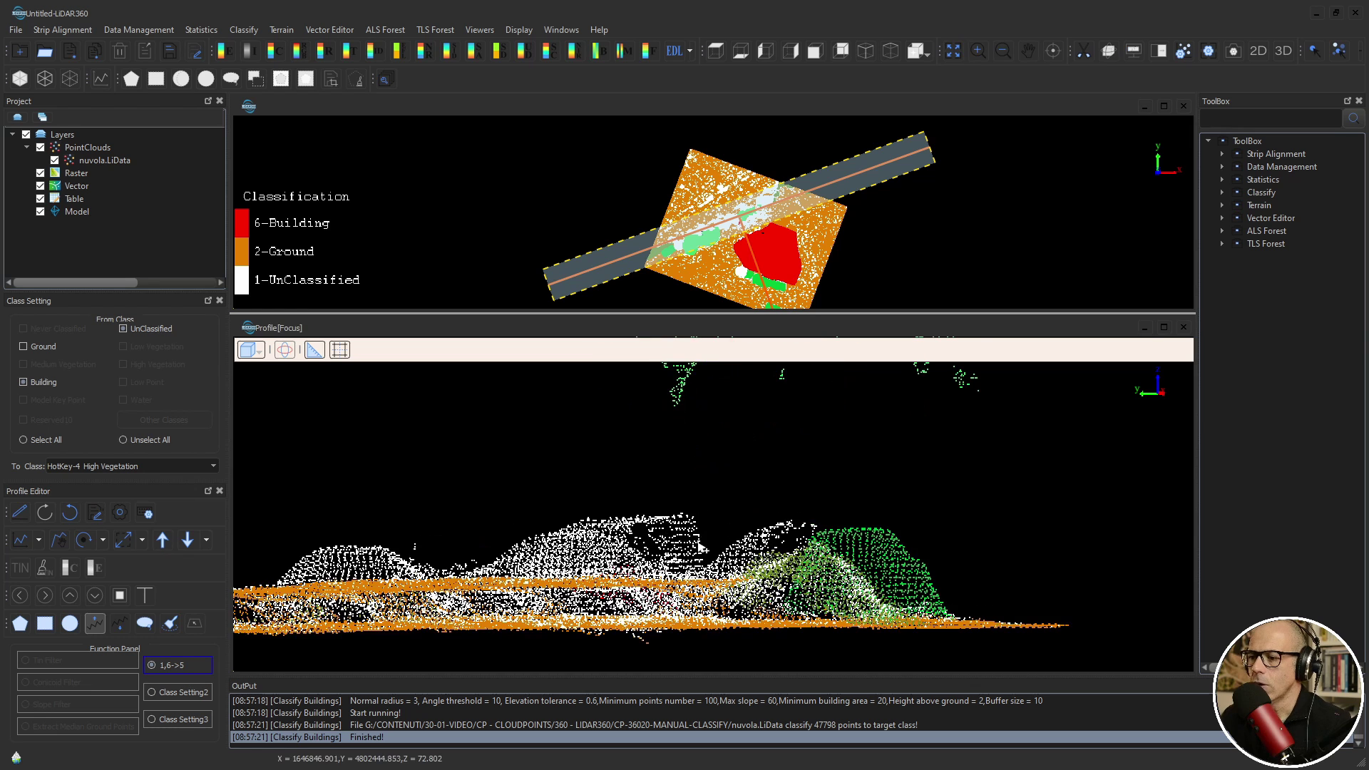
{"action": "scroll", "coordinate": [736, 206], "scroll_direction": "up", "scroll_amount": 3}
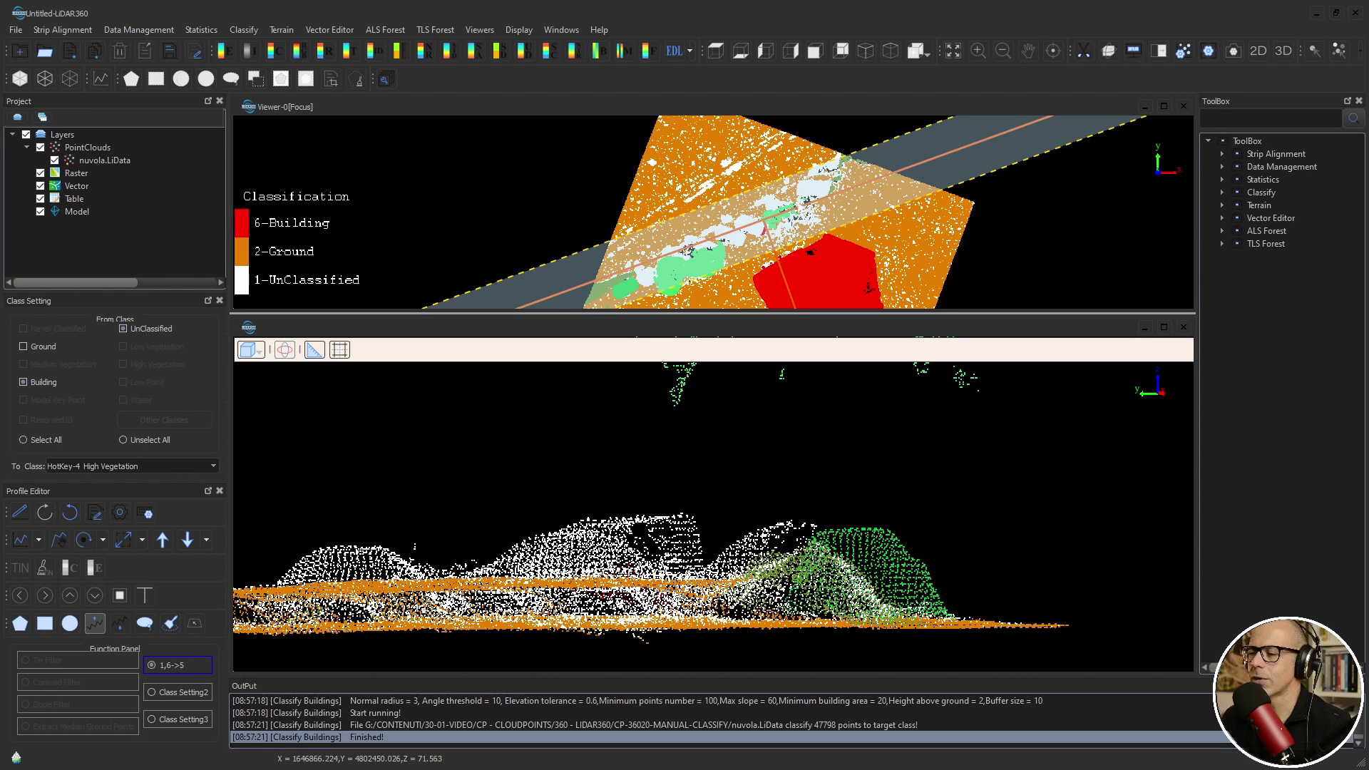
{"action": "scroll", "coordinate": [738, 283], "scroll_direction": "down", "scroll_amount": 3}
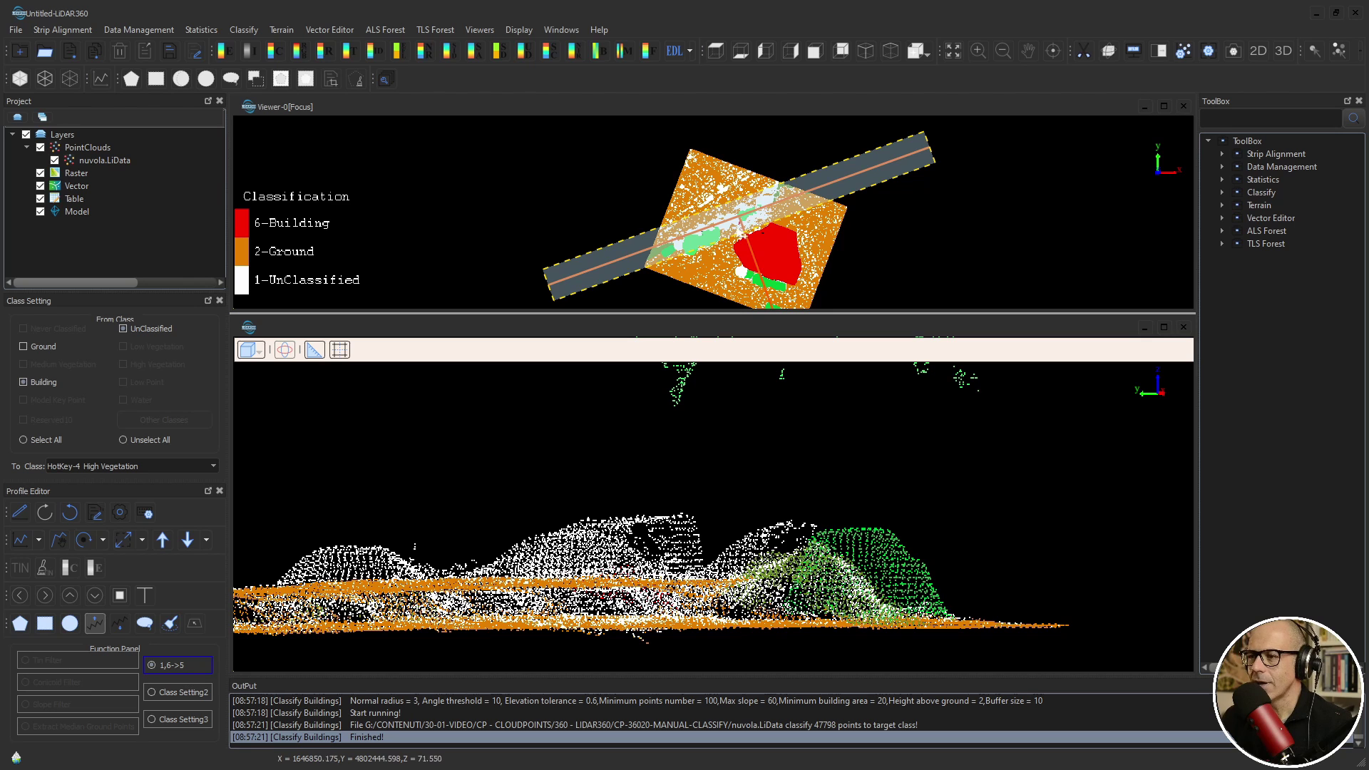
Step: Rotate the profile until it crosses the row and the house again, and set its buffer to 2 m
{"action": "left_click", "coordinate": [80, 538]}
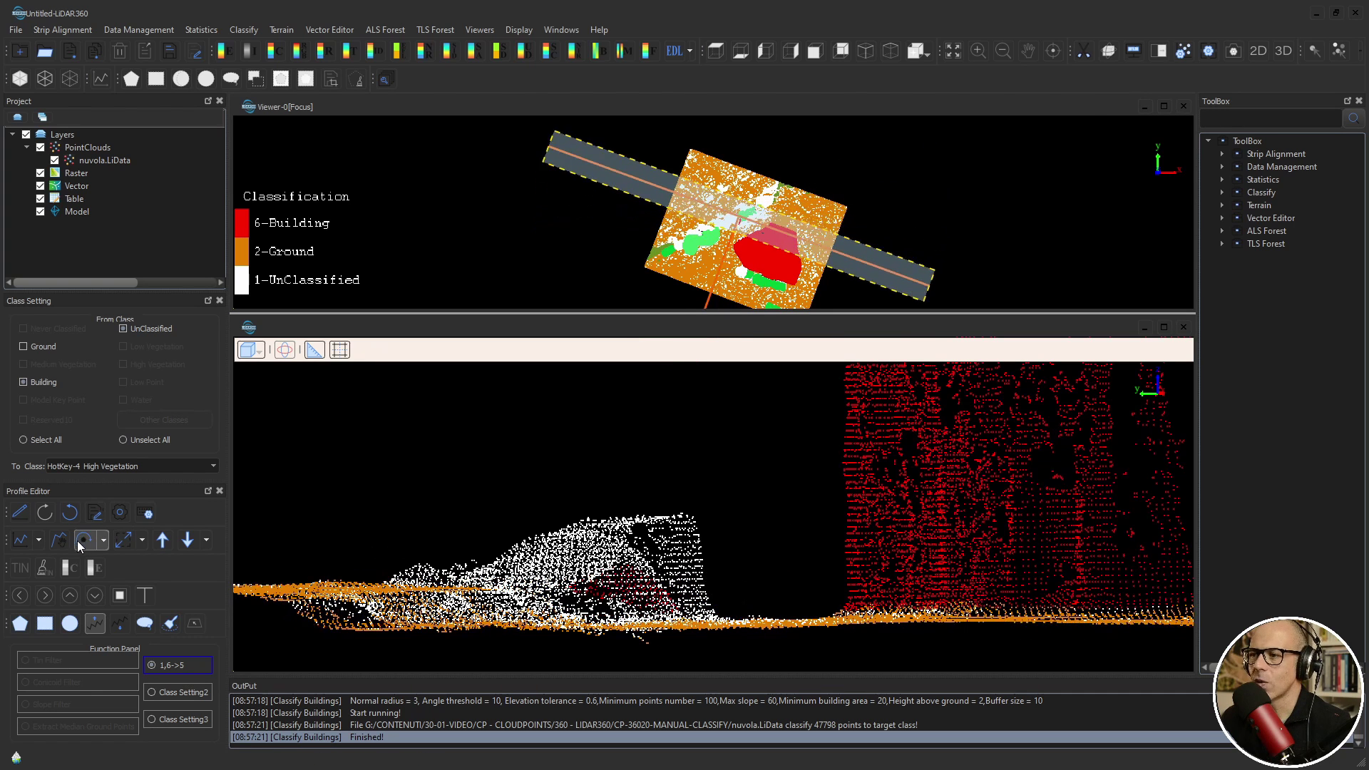
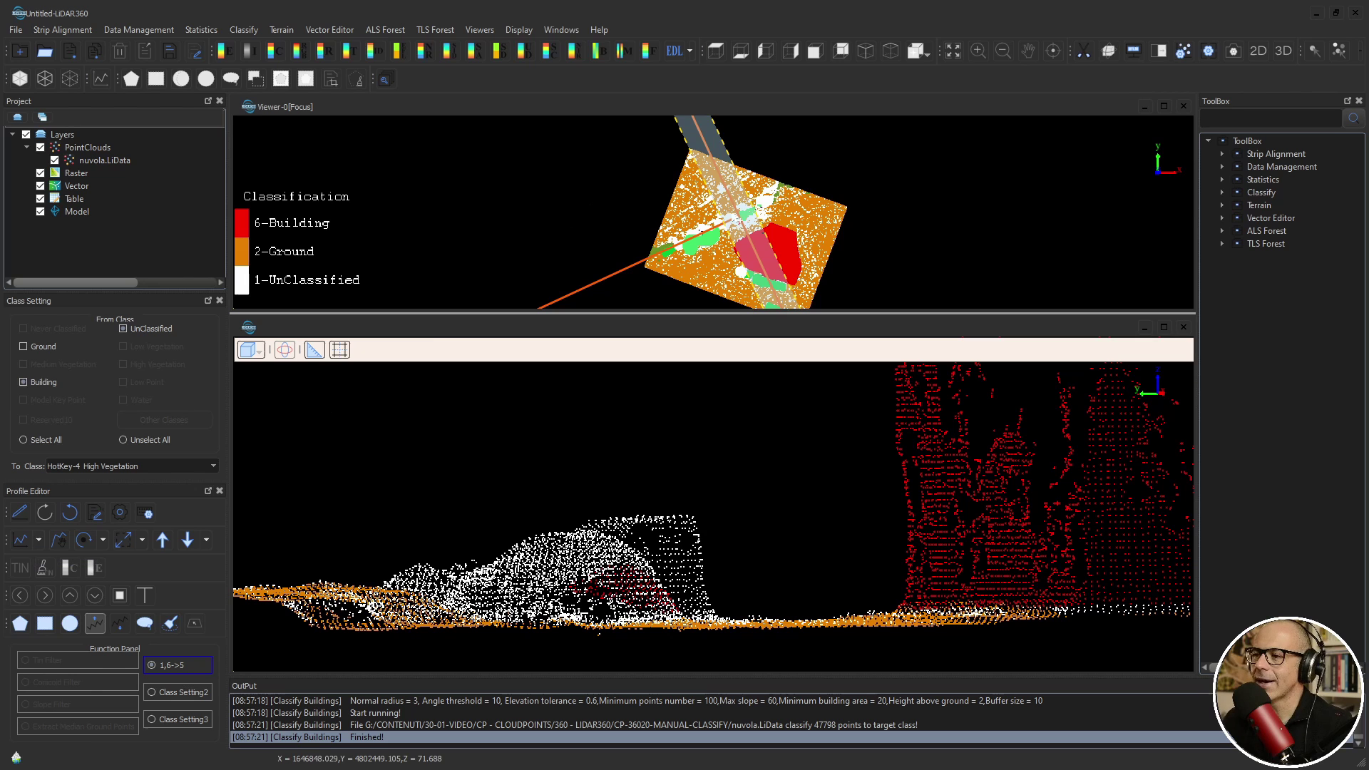
{"action": "scroll", "coordinate": [713, 235], "scroll_direction": "up", "scroll_amount": 2}
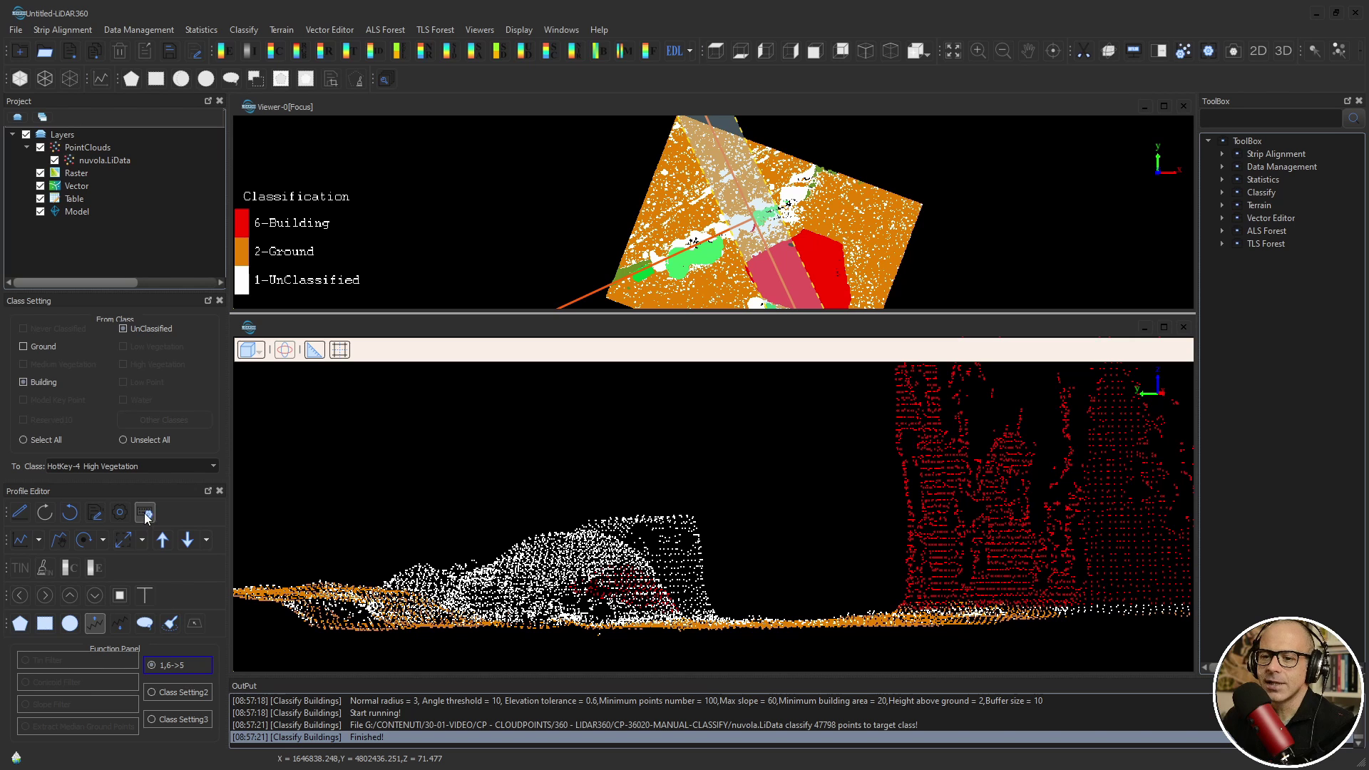
{"action": "left_click", "coordinate": [20, 540]}
{"action": "type", "text": "2"}
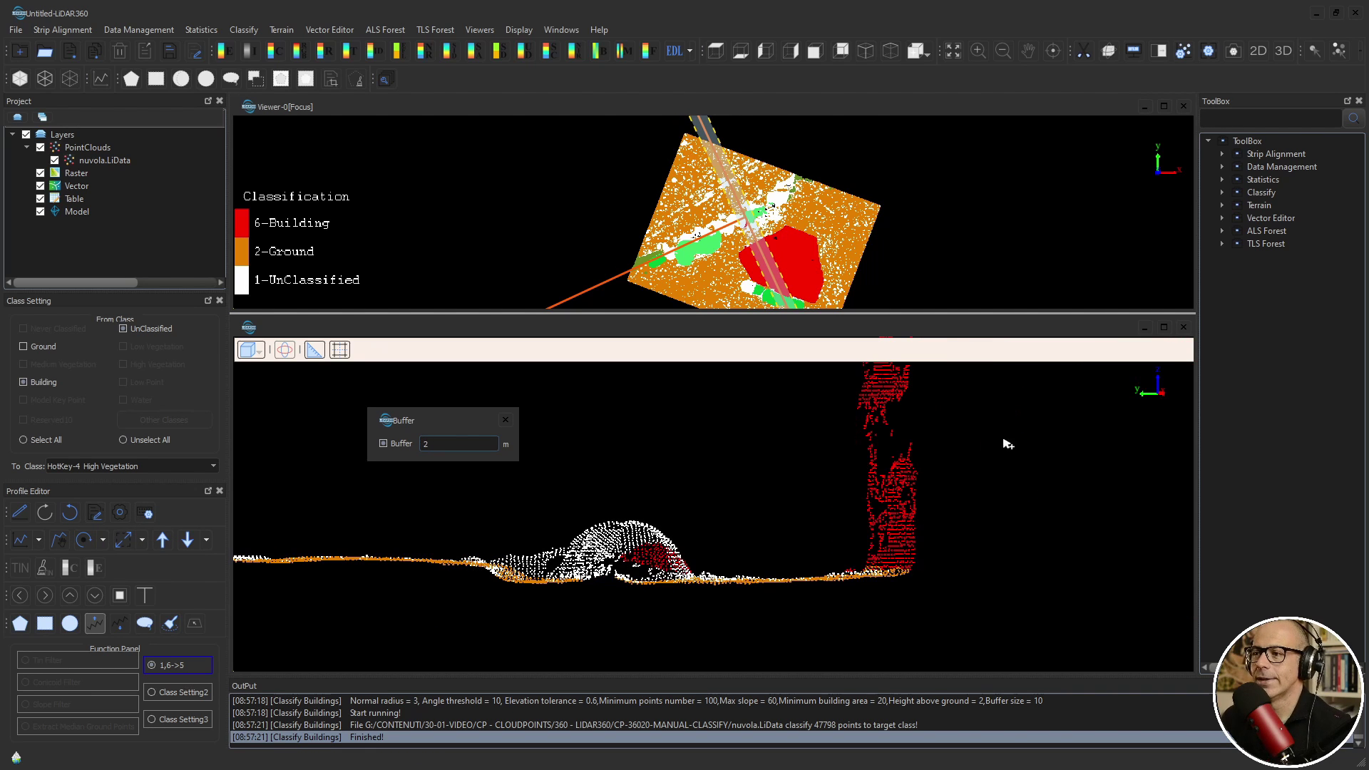
{"action": "left_click", "coordinate": [505, 421]}
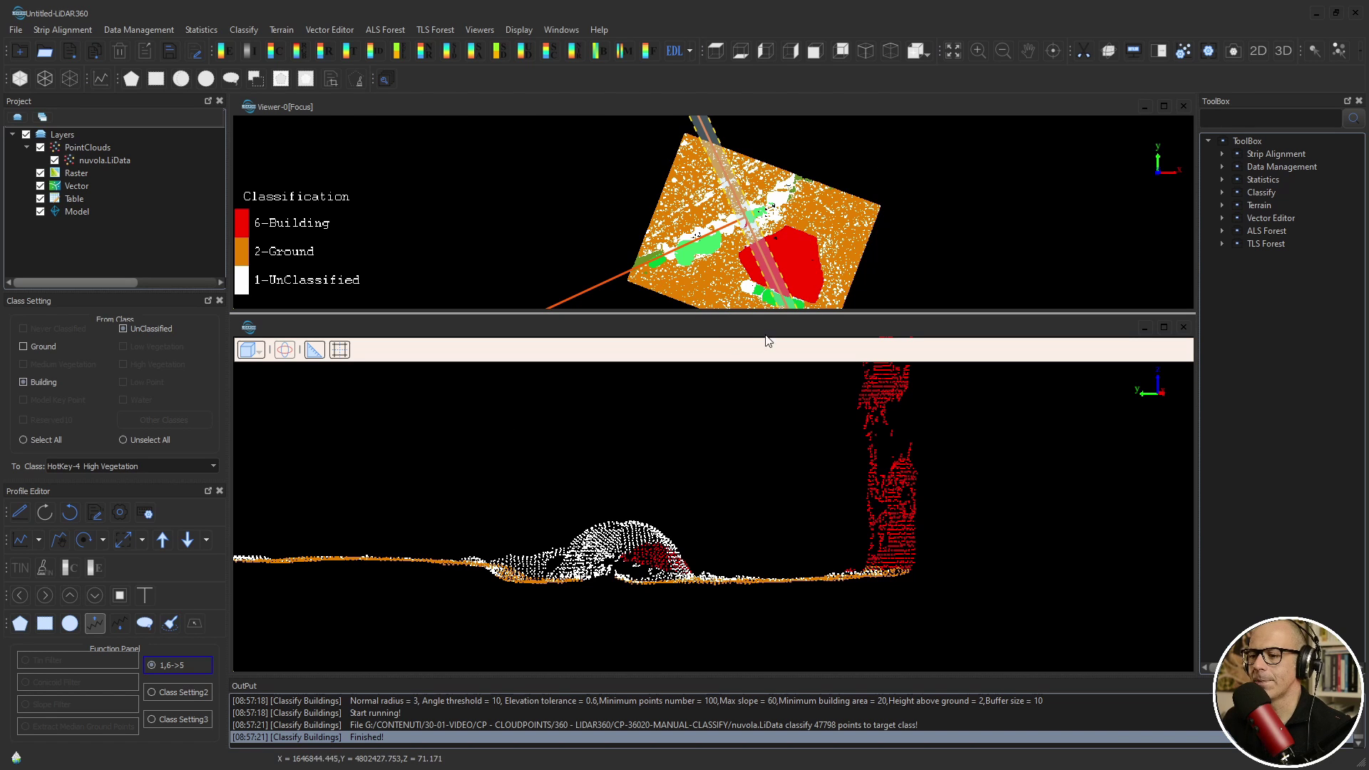
Step: Move the narrowed profile section by section along the row to the plants near the edge of the point cloud
{"action": "scroll", "coordinate": [763, 242], "scroll_direction": "up", "scroll_amount": 1}
{"action": "scroll", "coordinate": [764, 242], "scroll_direction": "down", "scroll_amount": 1}
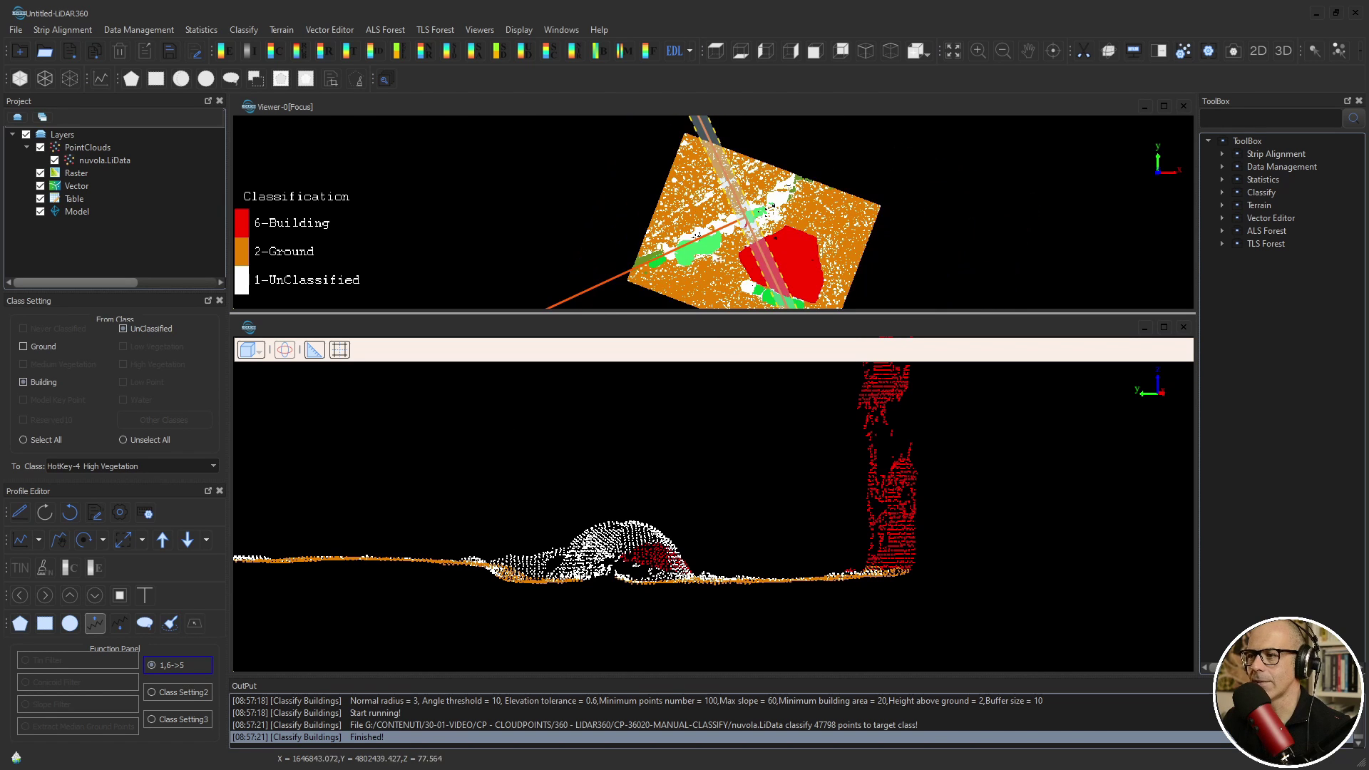
{"action": "left_click", "coordinate": [165, 540]}
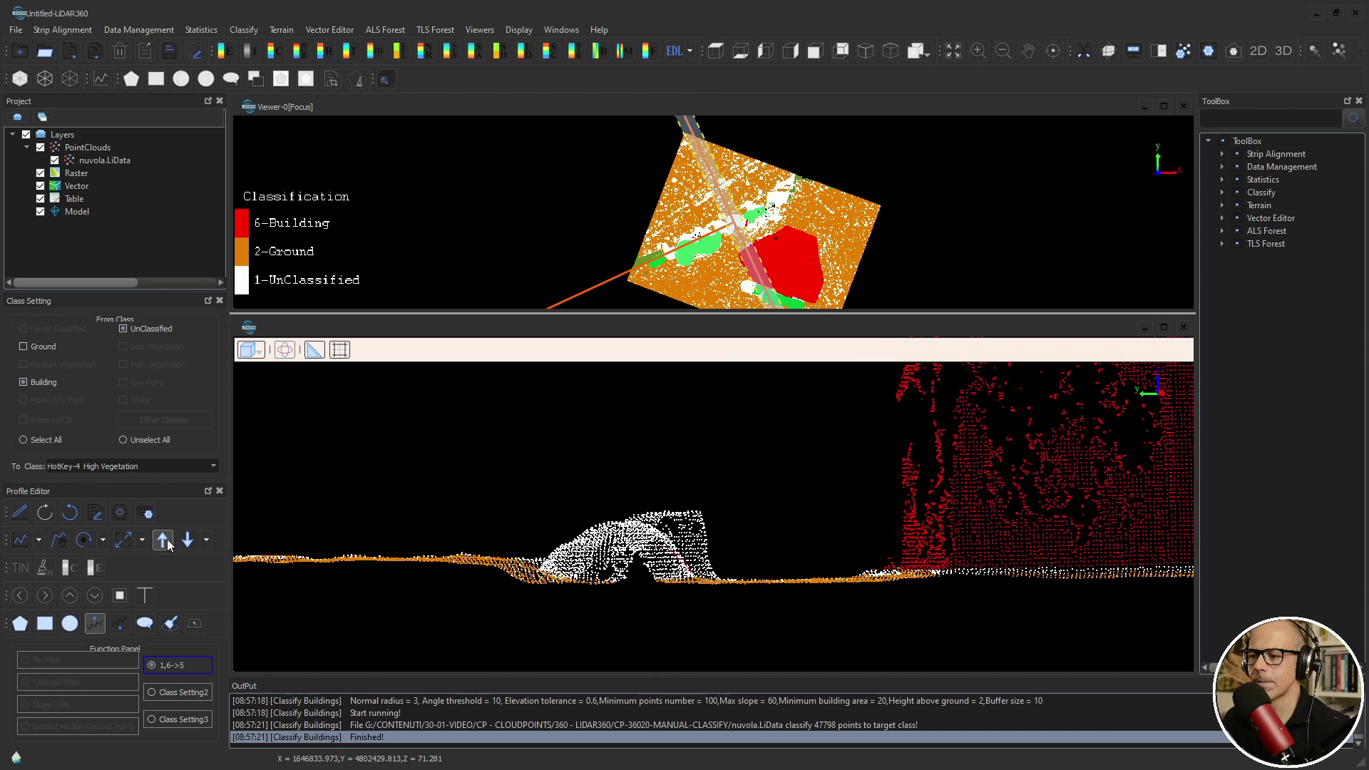
{"action": "left_click", "coordinate": [165, 539]}
{"action": "left_click", "coordinate": [164, 539]}
{"action": "left_click", "coordinate": [164, 539]}
{"action": "left_click", "coordinate": [164, 540]}
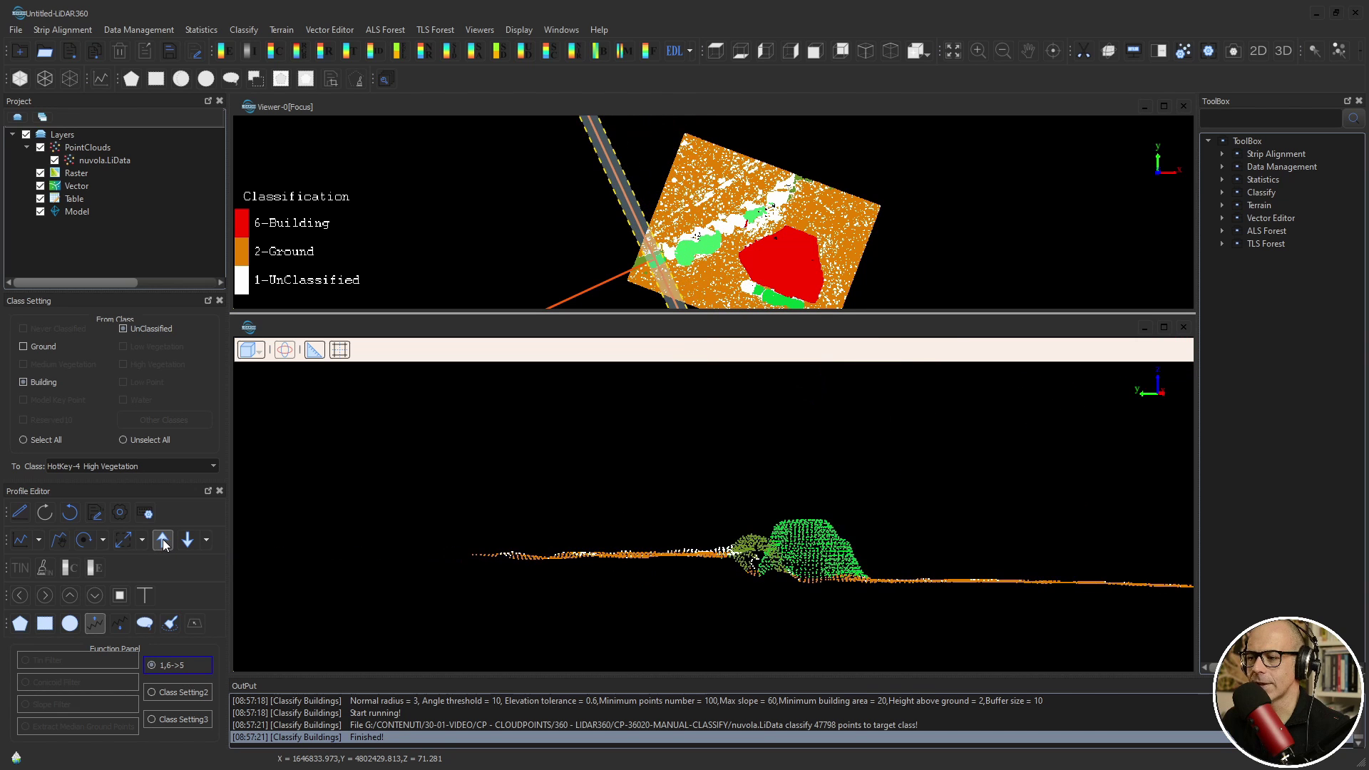
{"action": "left_click", "coordinate": [164, 539]}
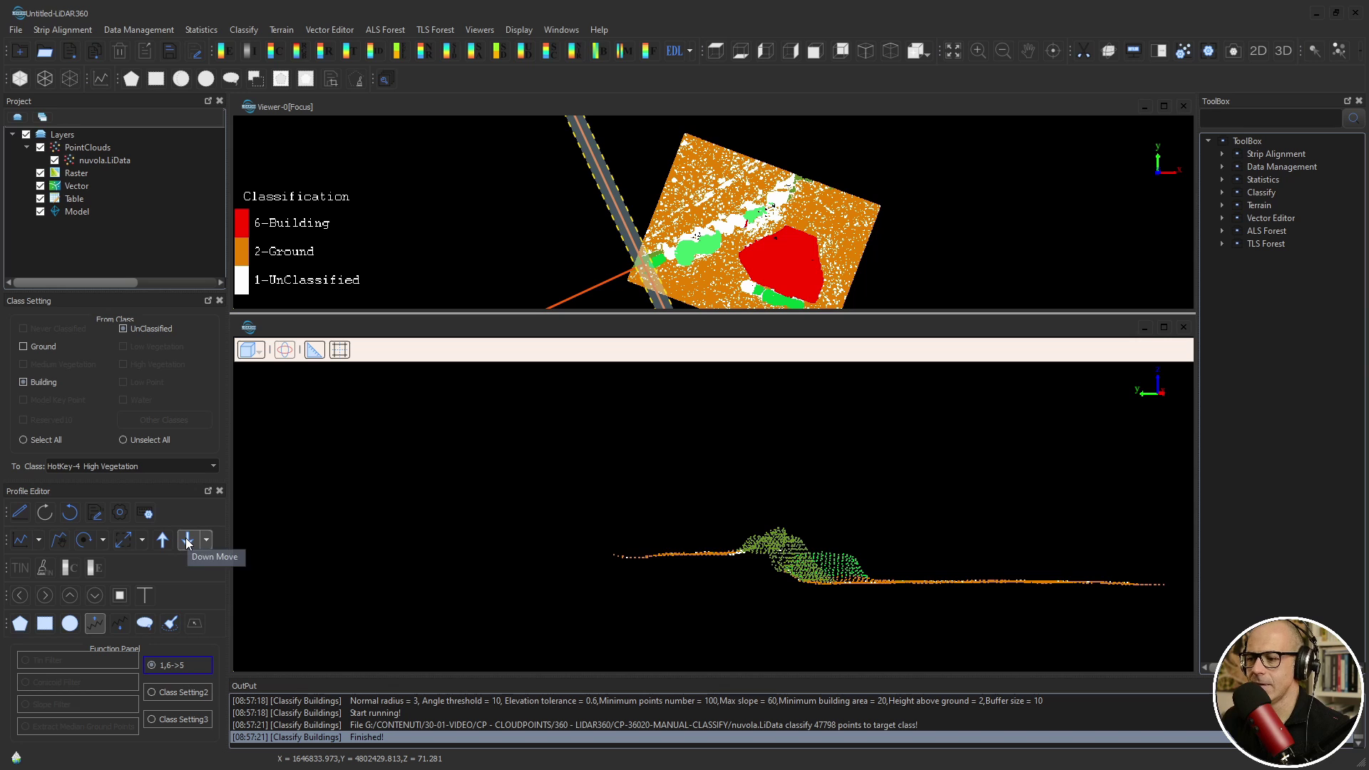
{"action": "left_click", "coordinate": [187, 540]}
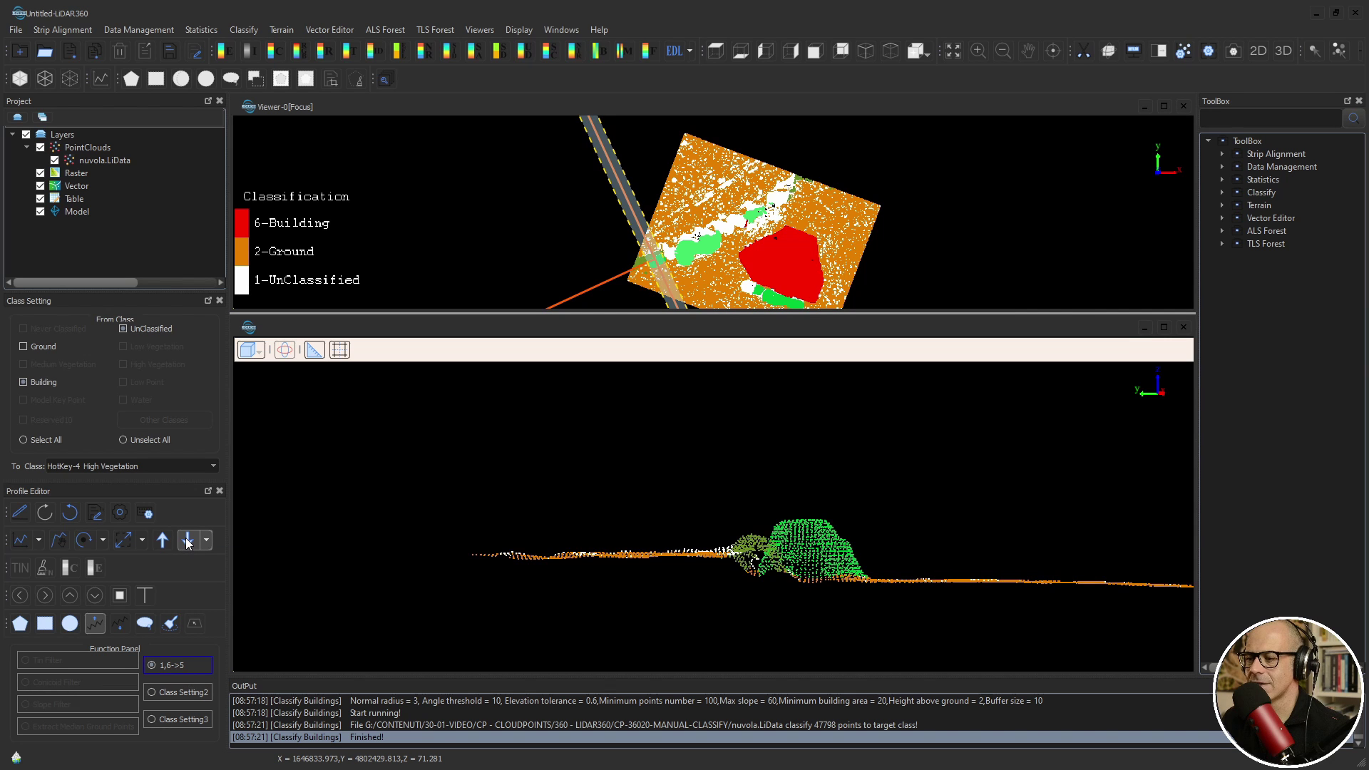
Step: Add Ground to the source classes and set the target class to Low Vegetation
{"action": "scroll", "coordinate": [789, 597], "scroll_direction": "up", "scroll_amount": 3}
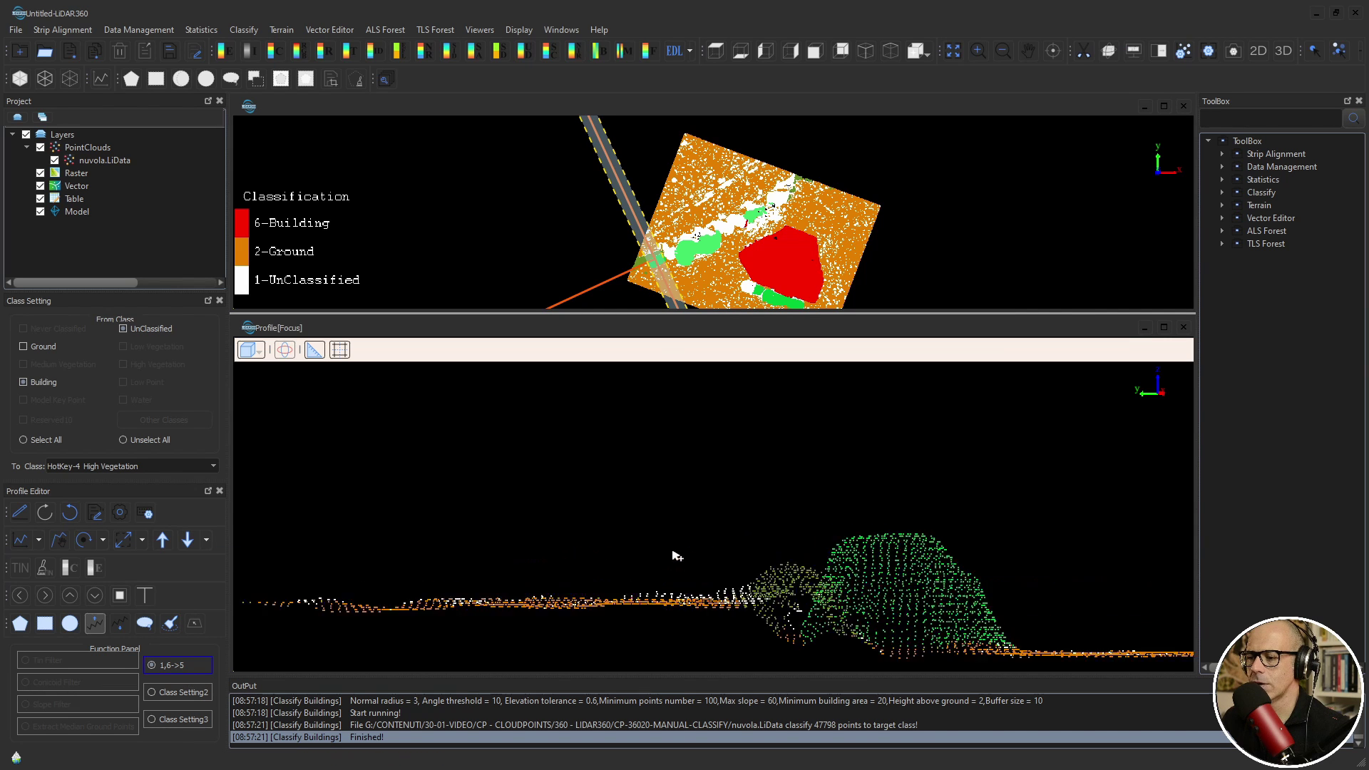
{"action": "left_click_drag", "start_coordinate": [792, 596], "coordinate": [760, 546]}
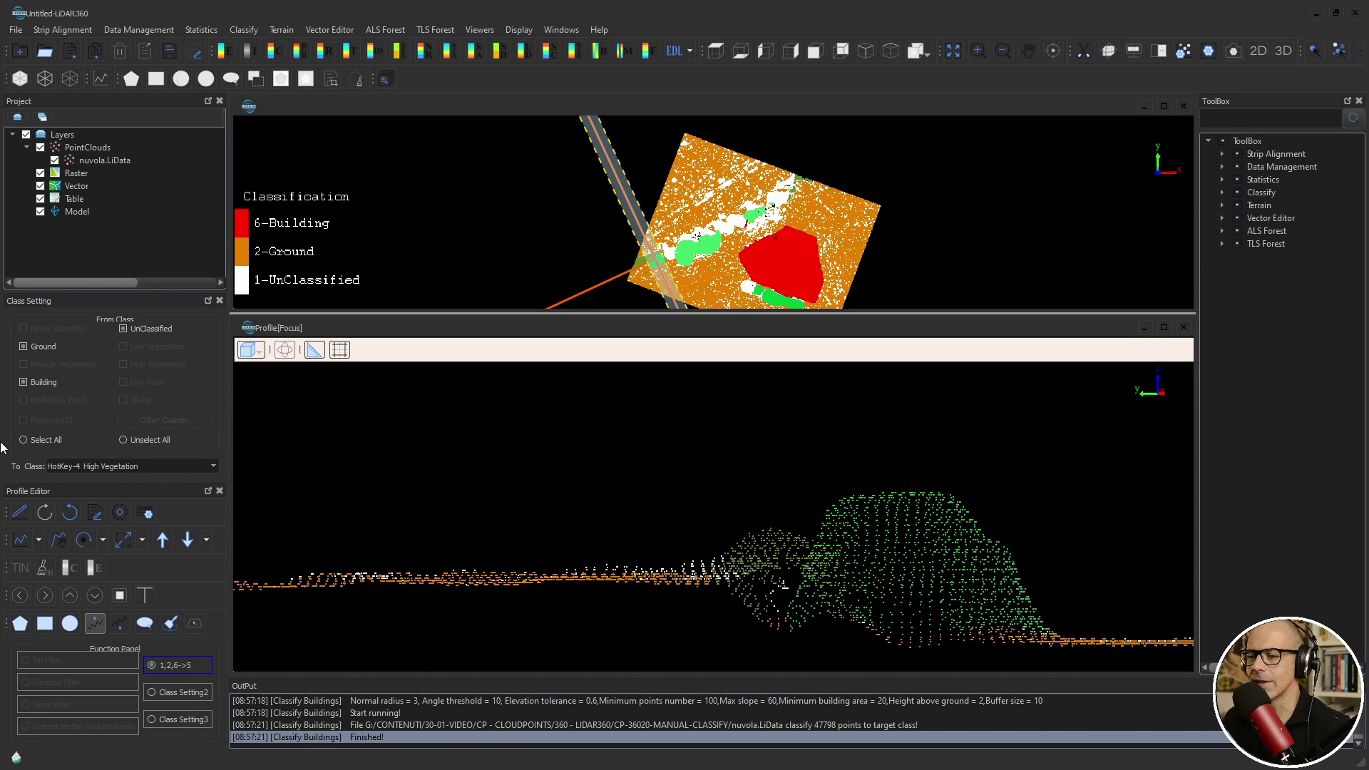
{"action": "left_click", "coordinate": [143, 471]}
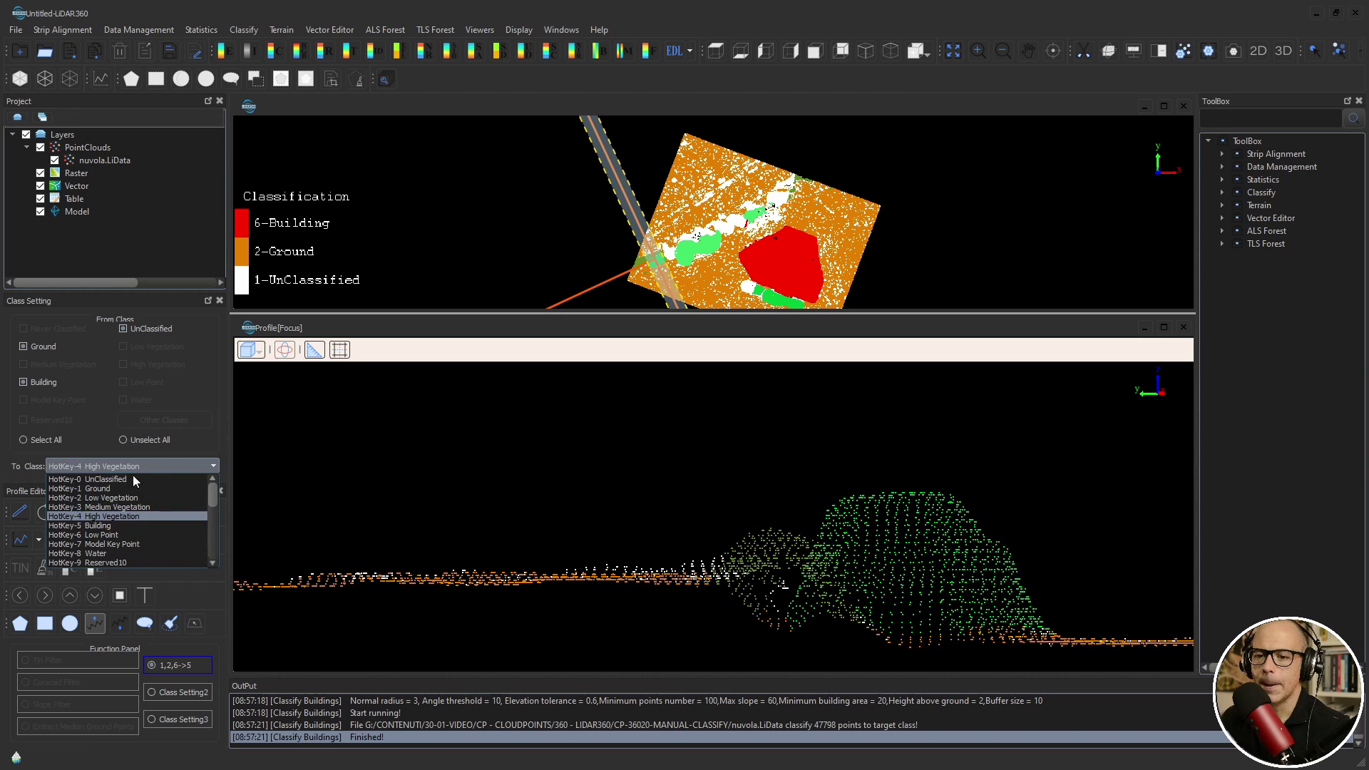
{"action": "left_click", "coordinate": [118, 494]}
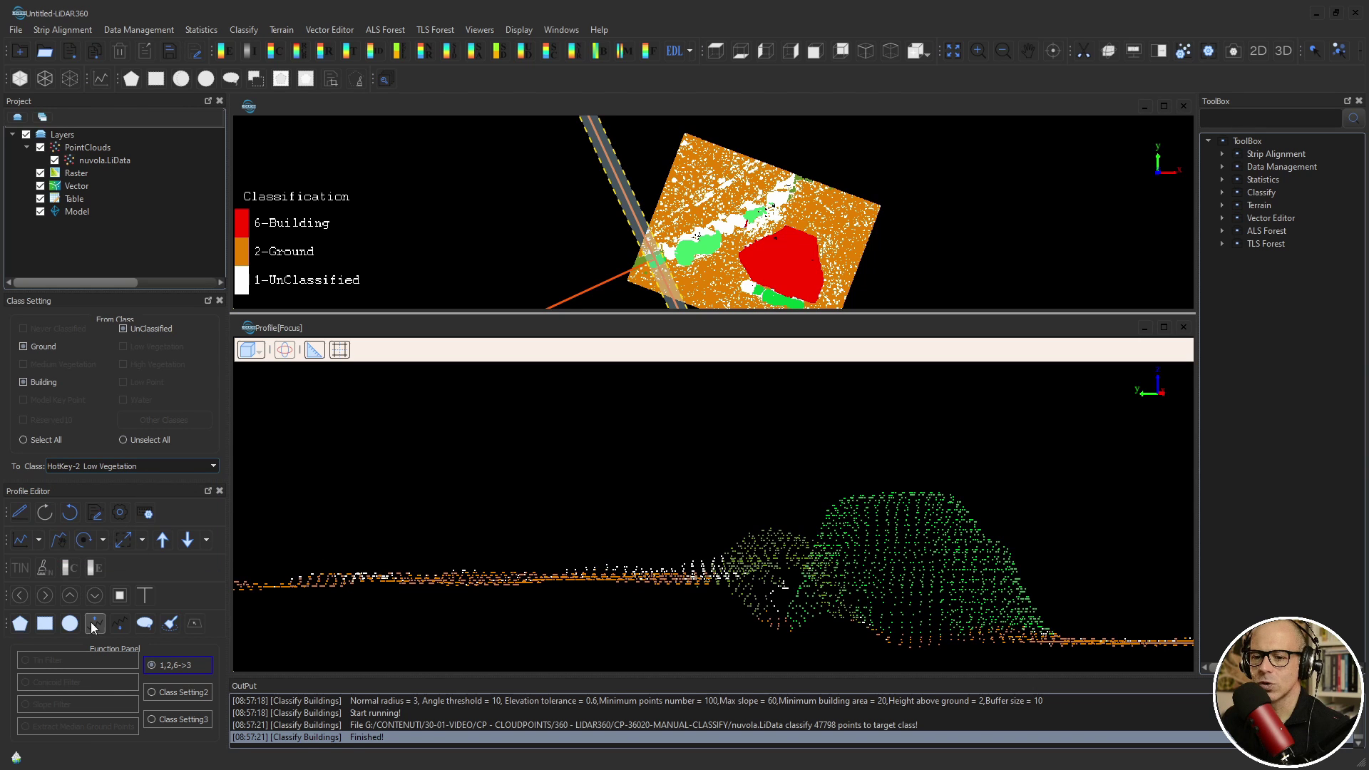